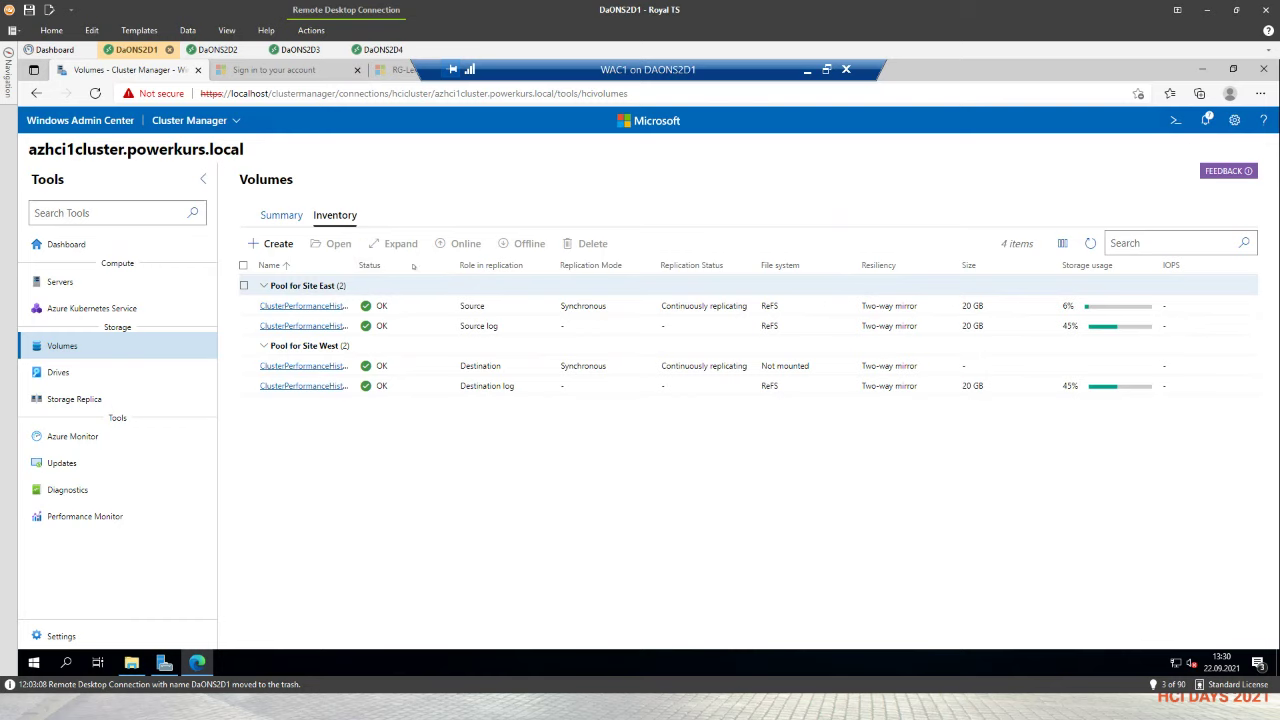
# - Widen the volume list's Name column and start a new volume replicated across two sites, with direction From East to West
pyautogui.moveTo(352, 265); pyautogui.dragTo(440, 268)
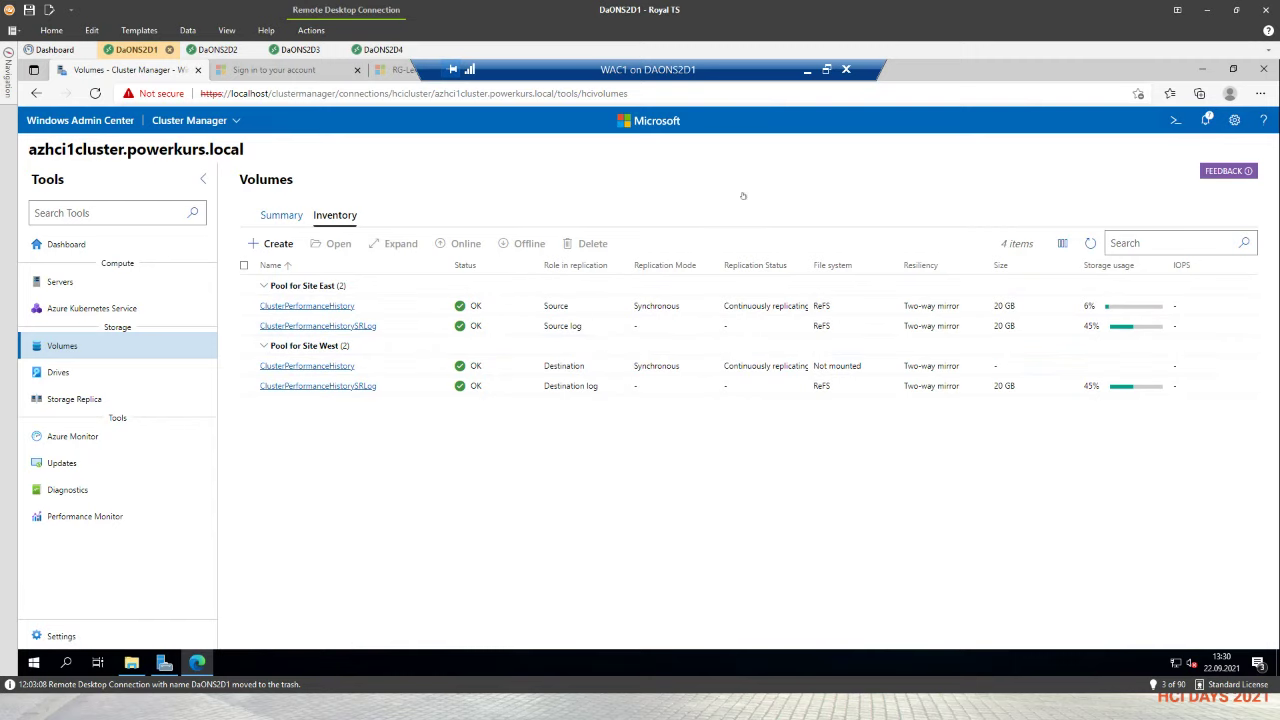
pyautogui.click(268, 244)
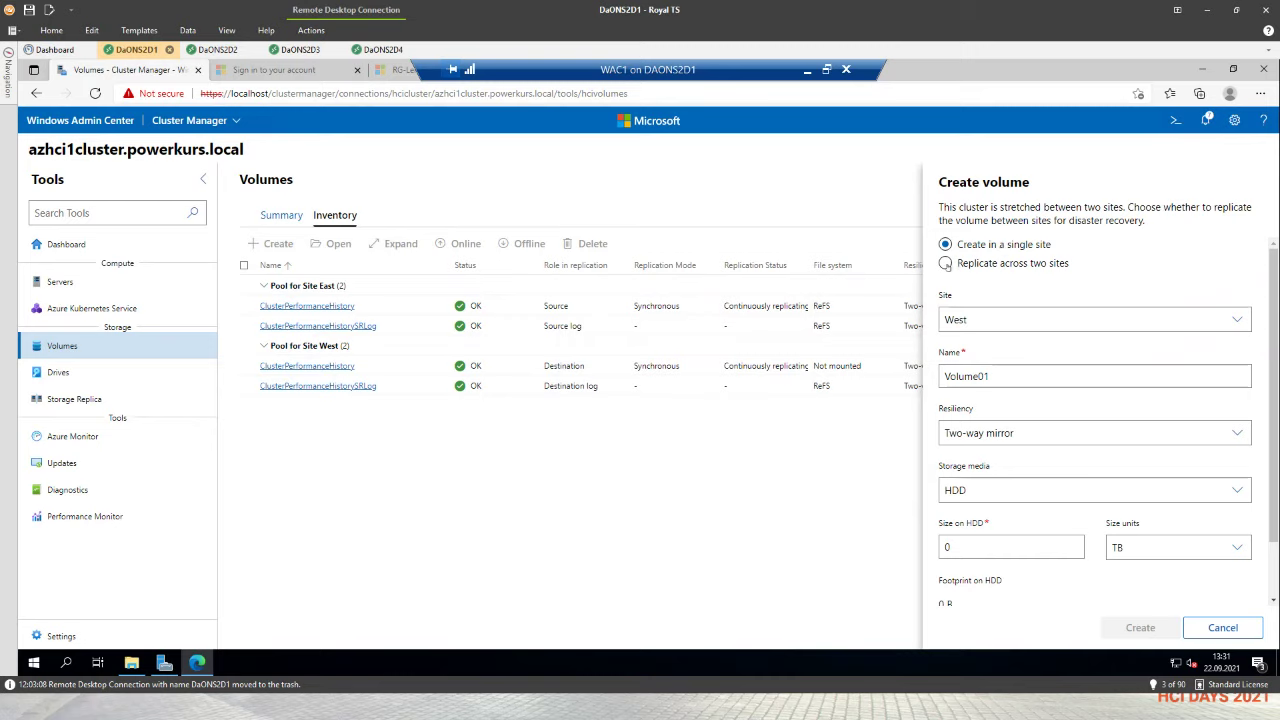
pyautogui.click(946, 265)
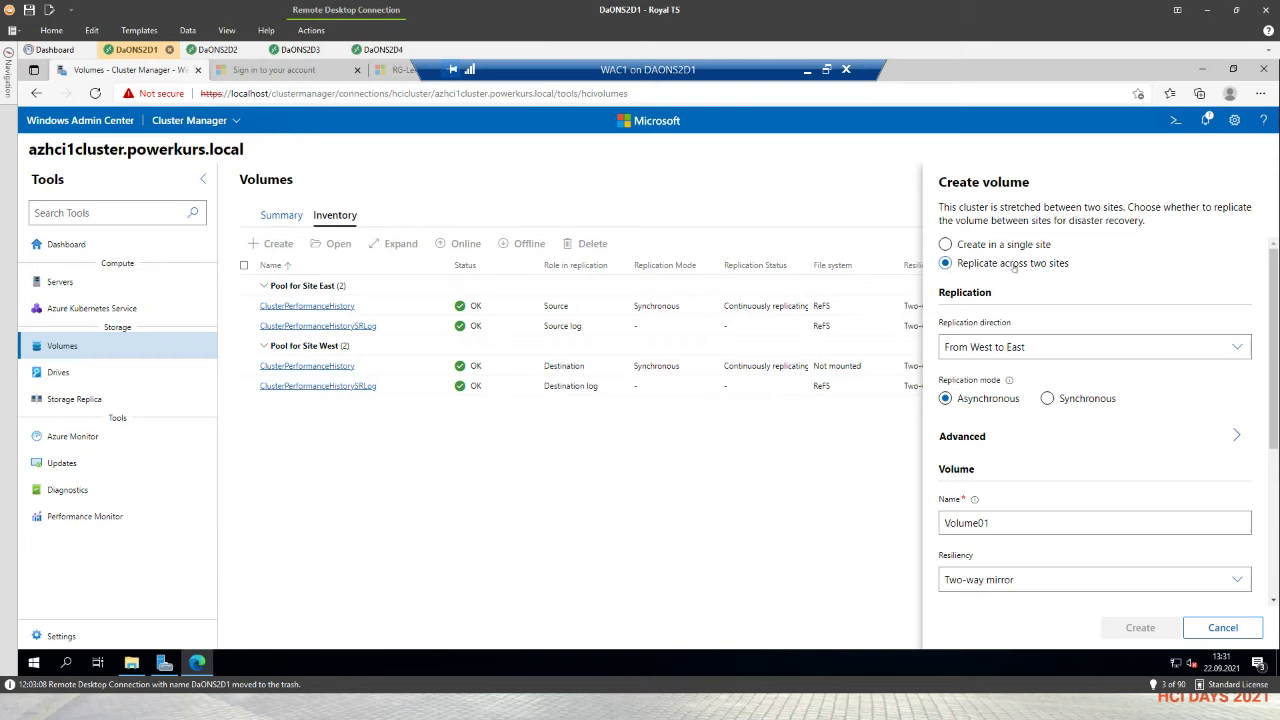
pyautogui.click(1026, 347)
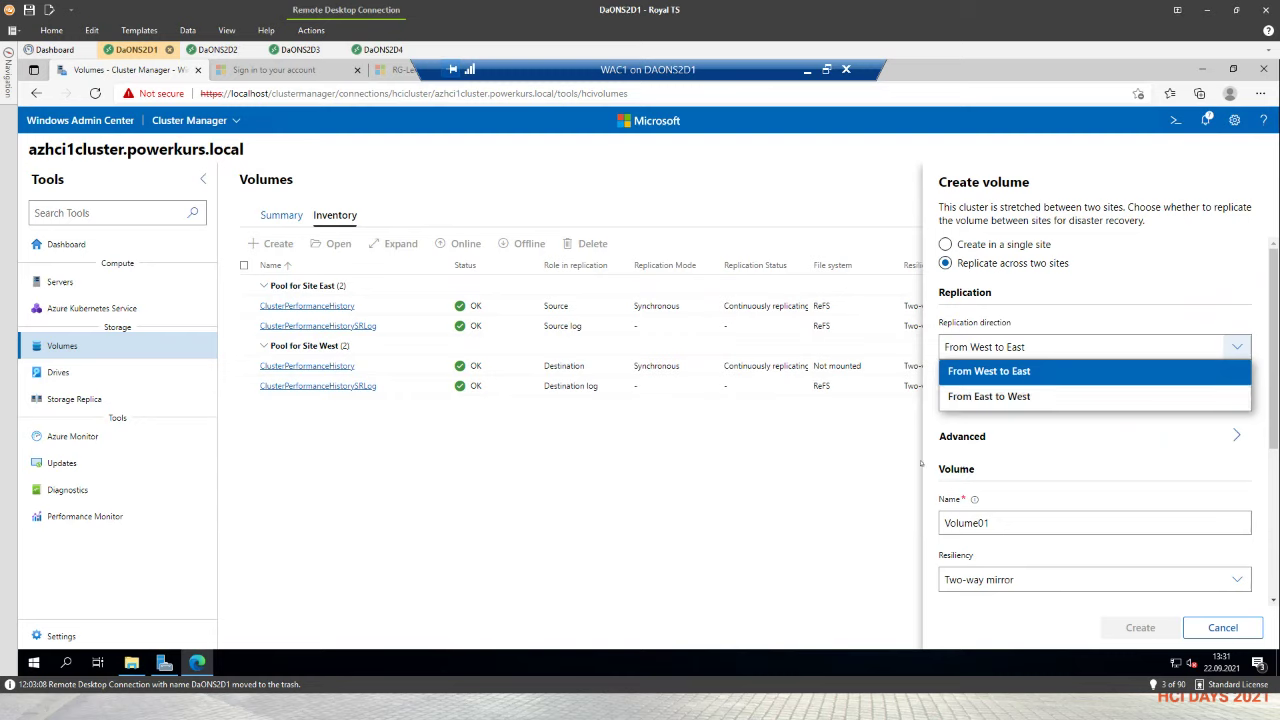
pyautogui.click(994, 307)
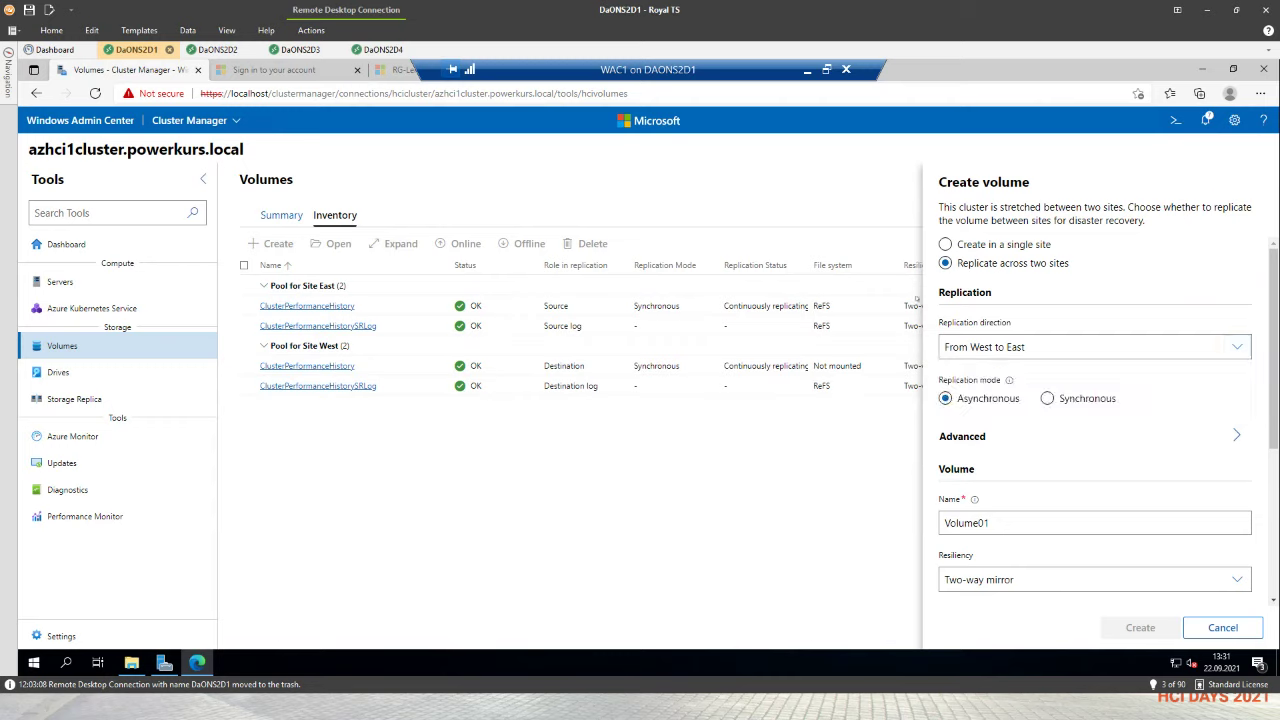
pyautogui.click(996, 346)
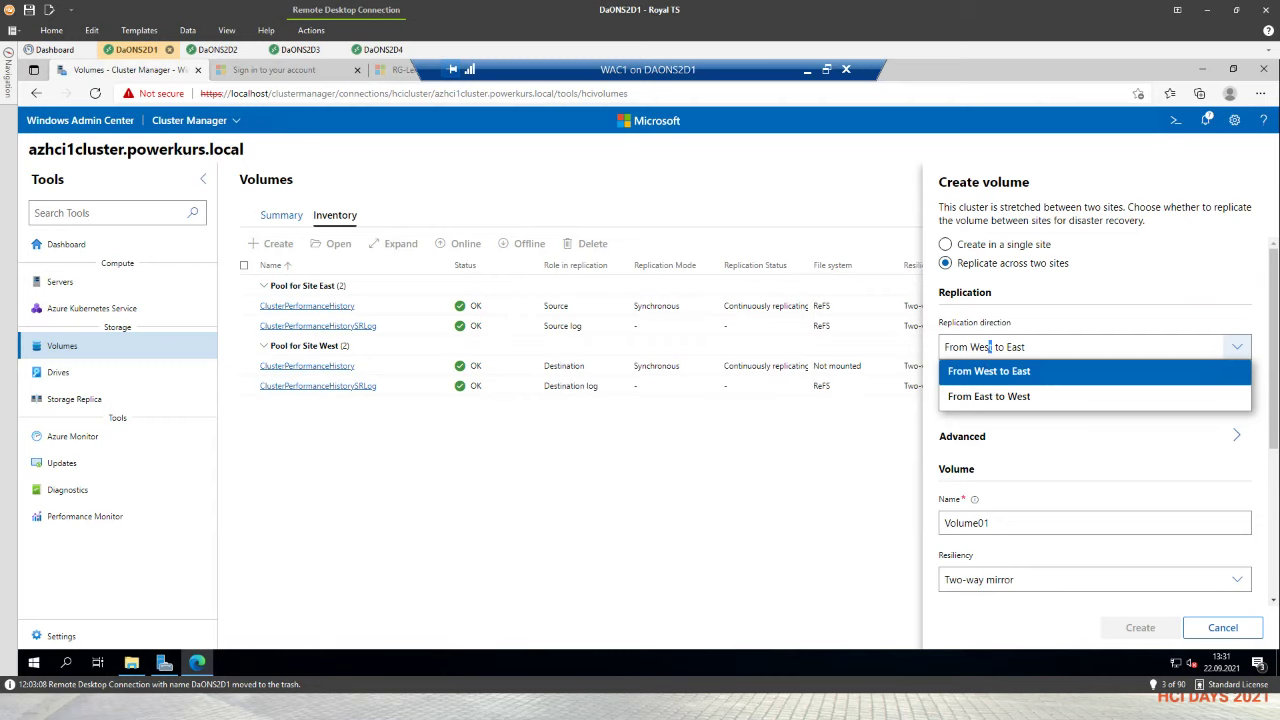
pyautogui.click(985, 404)
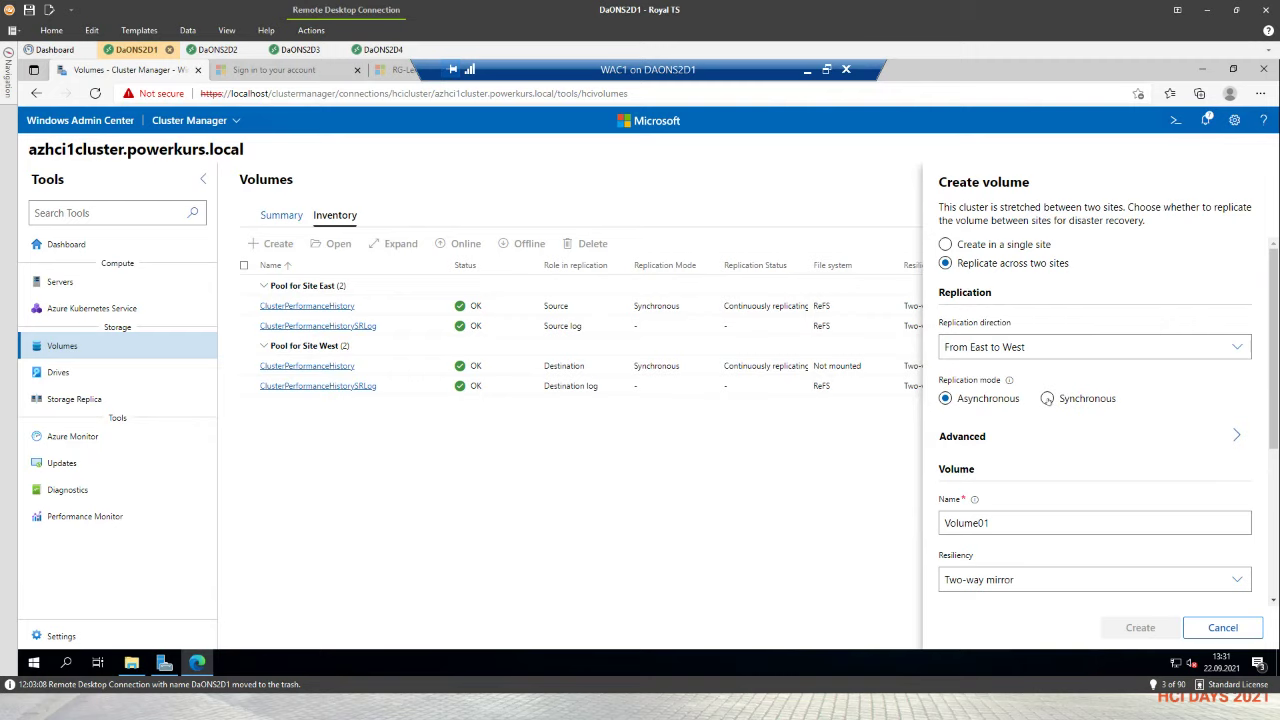
# - Name the new volume StretchedVolume and choose Two-way mirror resiliency
pyautogui.click(1013, 517)
pyautogui.hotkey('ctrl', 'a')
pyautogui.write('StretchedVolume')
pyautogui.scroll(-3, 1100, 440)
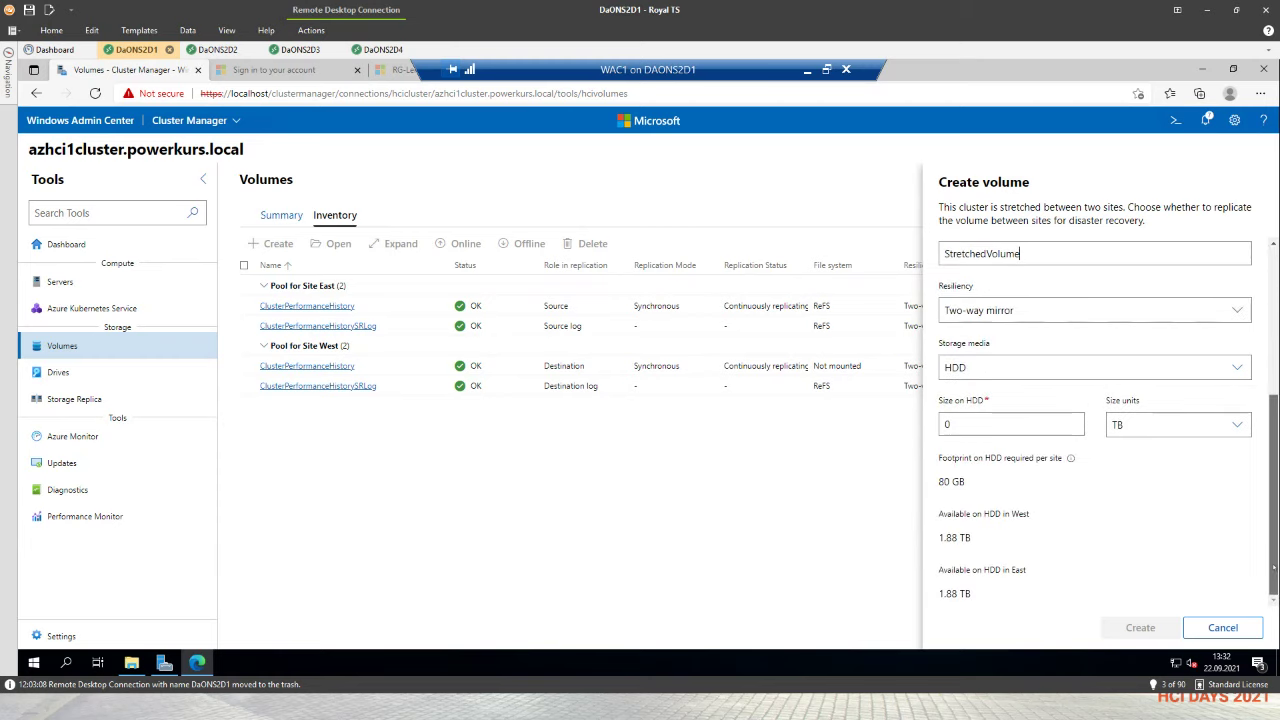
pyautogui.scroll(1, 1089, 468)
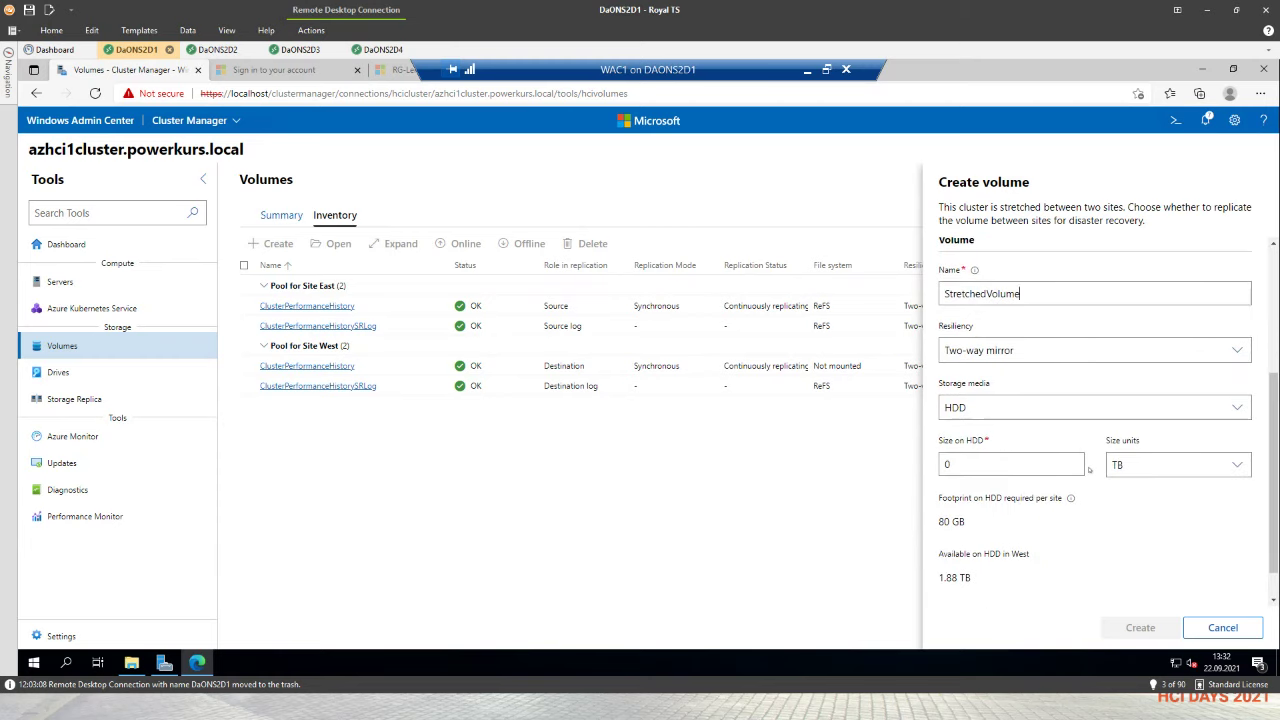
pyautogui.click(986, 350)
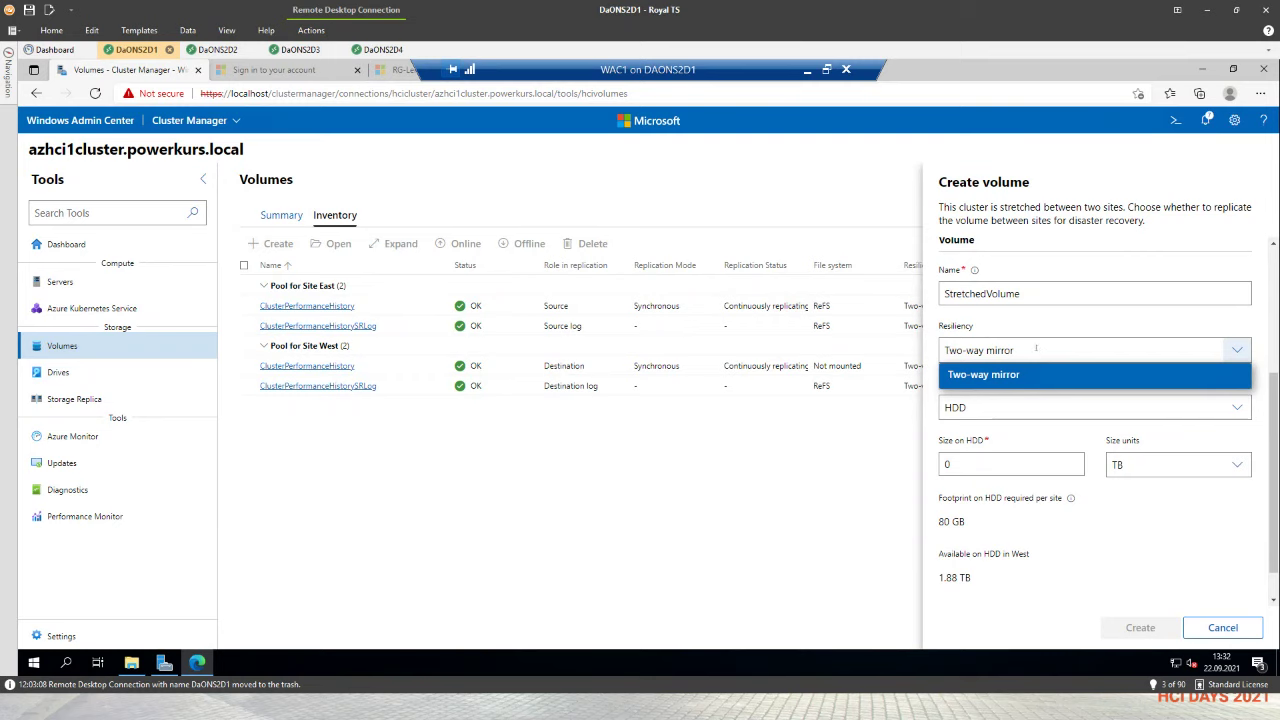
pyautogui.click(965, 372)
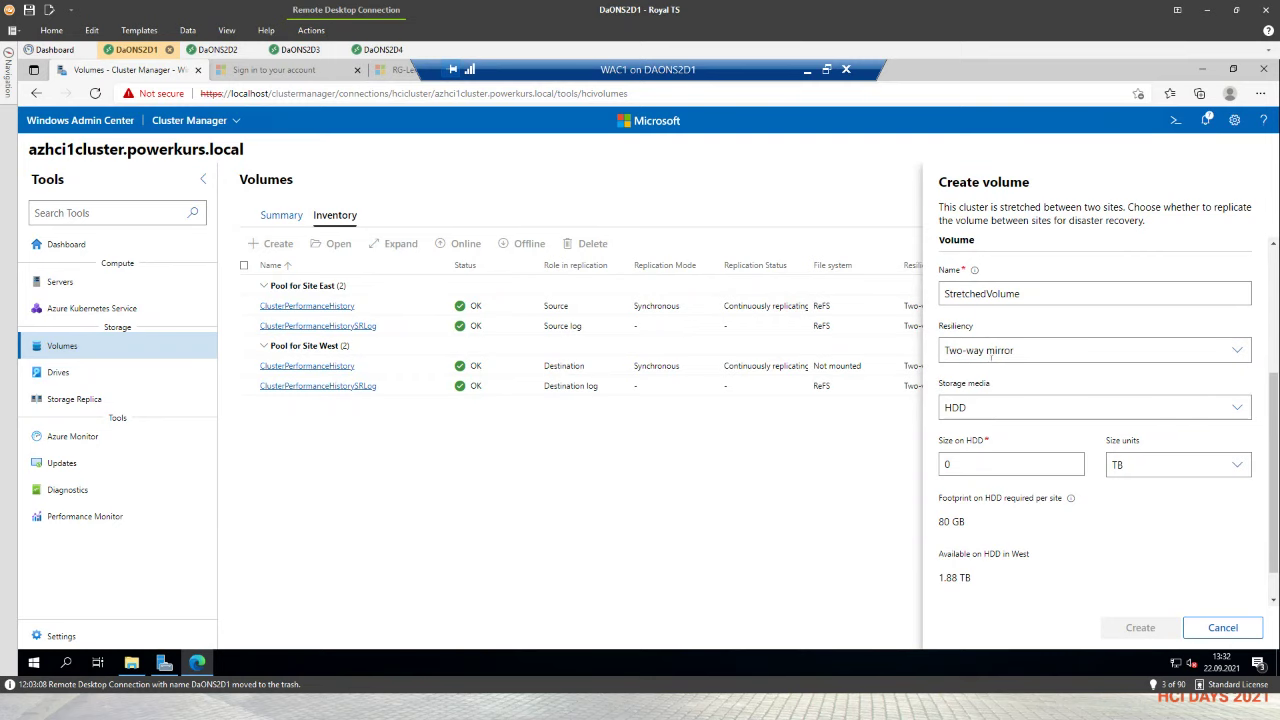
# - Set the new volume's size on HDD to 400 GB
pyautogui.doubleClick(946, 464)
pyautogui.write('400')
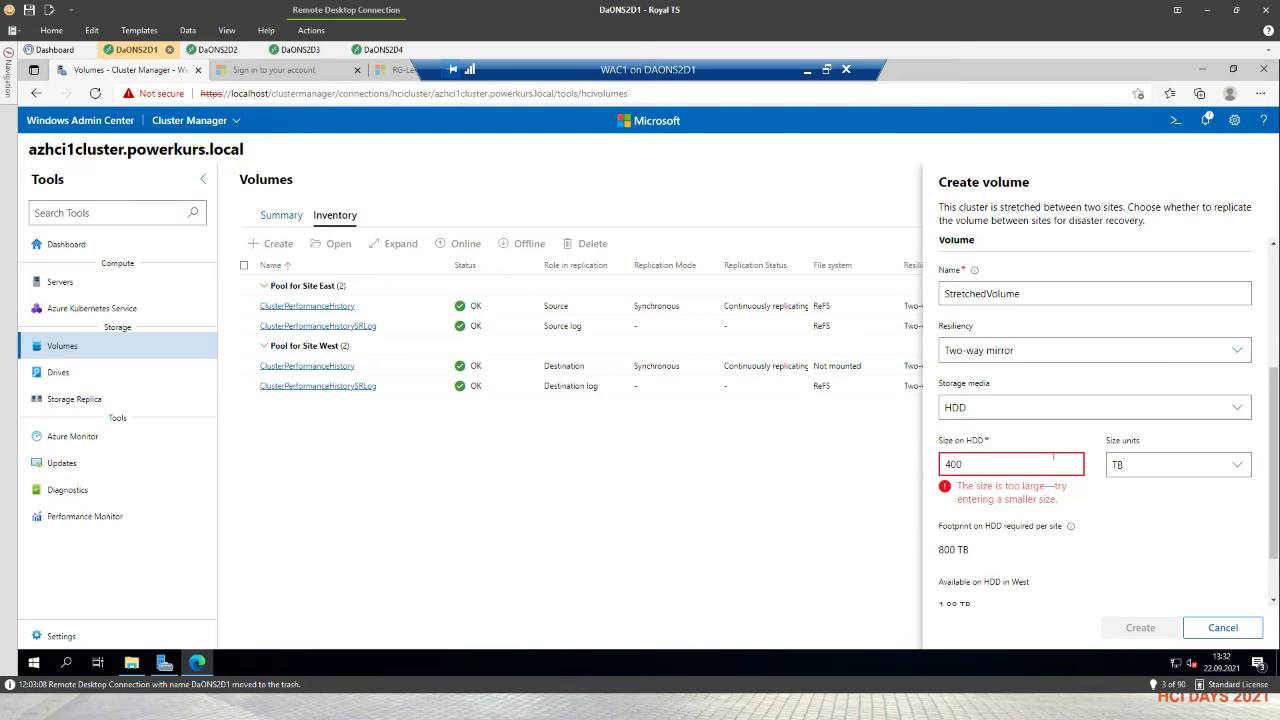
pyautogui.click(1152, 464)
pyautogui.click(1130, 490)
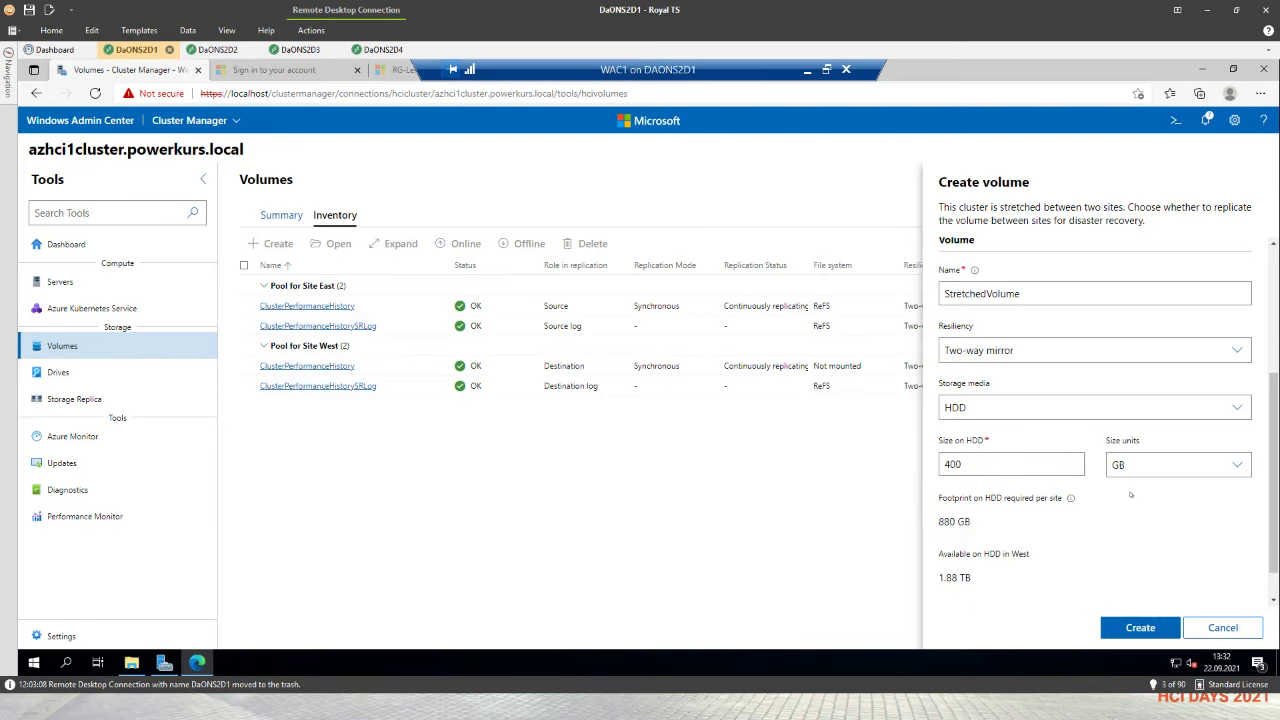
# - Set the log volume size to 200 GB in the advanced replication settings and create the volume
pyautogui.scroll(3, 1195, 563)
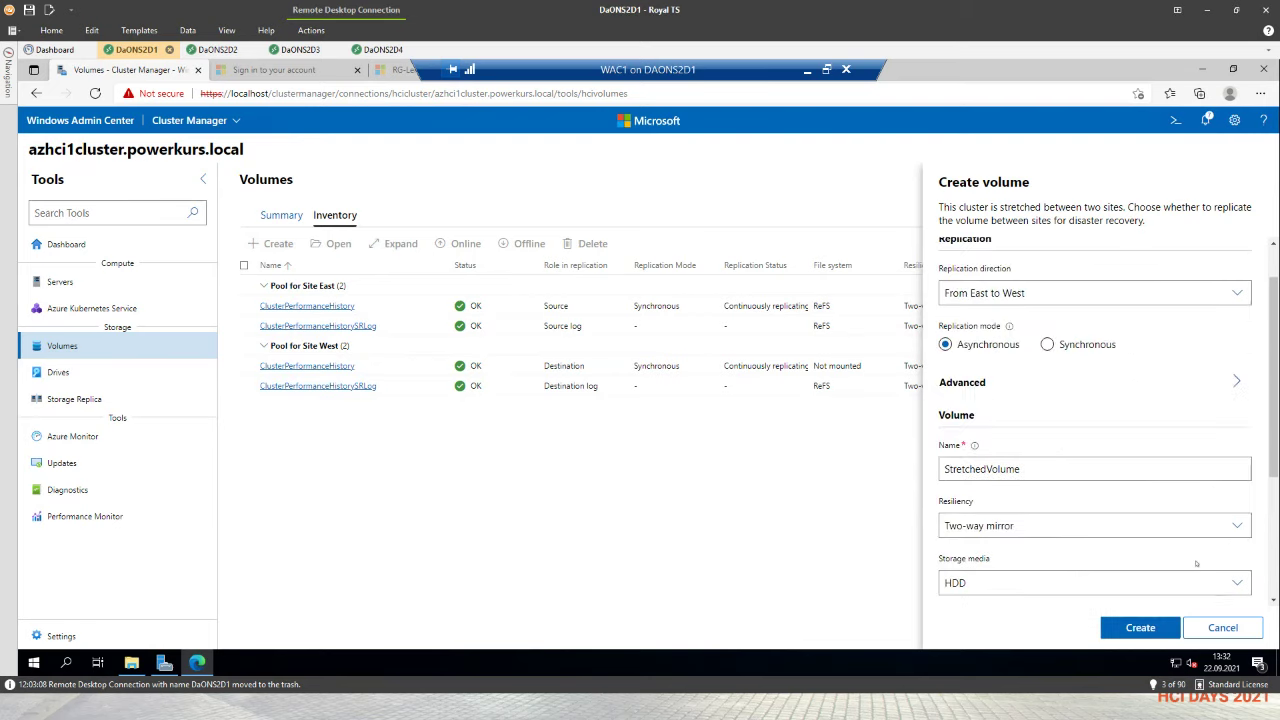
pyautogui.click(1010, 392)
pyautogui.scroll(-4, 1010, 392)
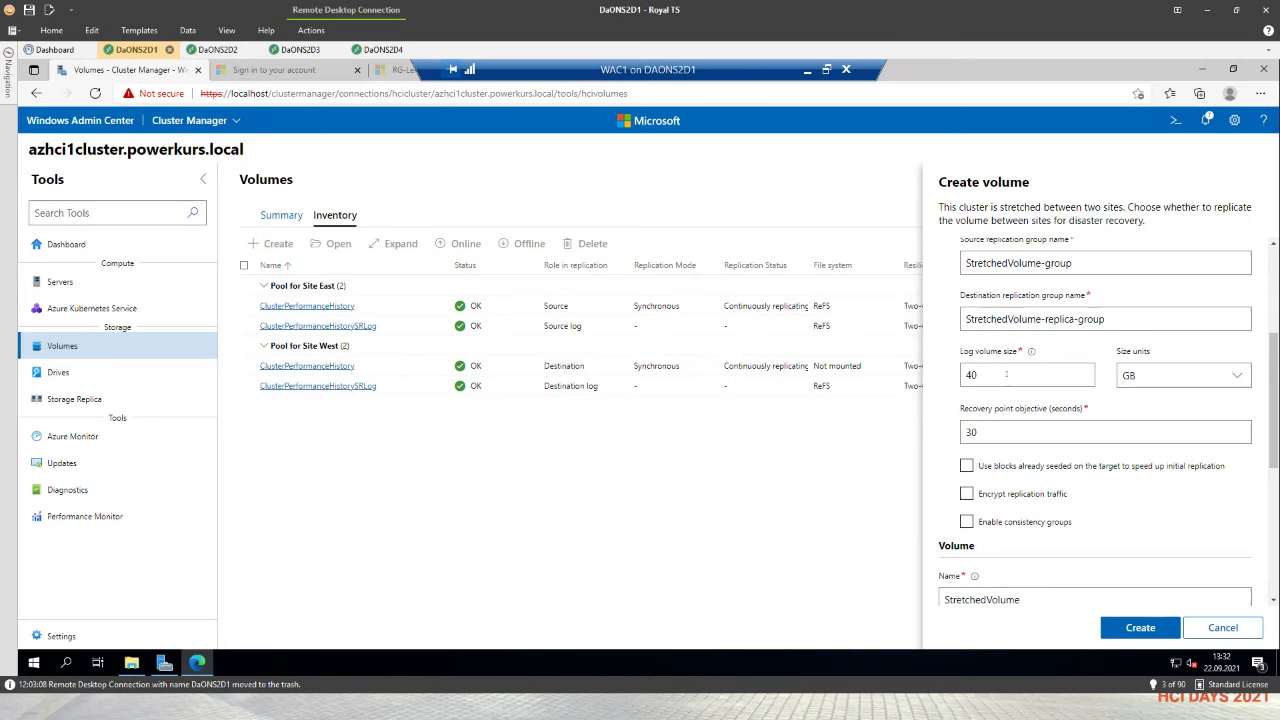
pyautogui.moveTo(978, 375); pyautogui.dragTo(950, 380)
pyautogui.write('200')
pyautogui.moveTo(1273, 368)
pyautogui.mouseDown()
pyautogui.moveTo(1272, 396)
pyautogui.moveTo(1271, 373)
pyautogui.mouseUp()
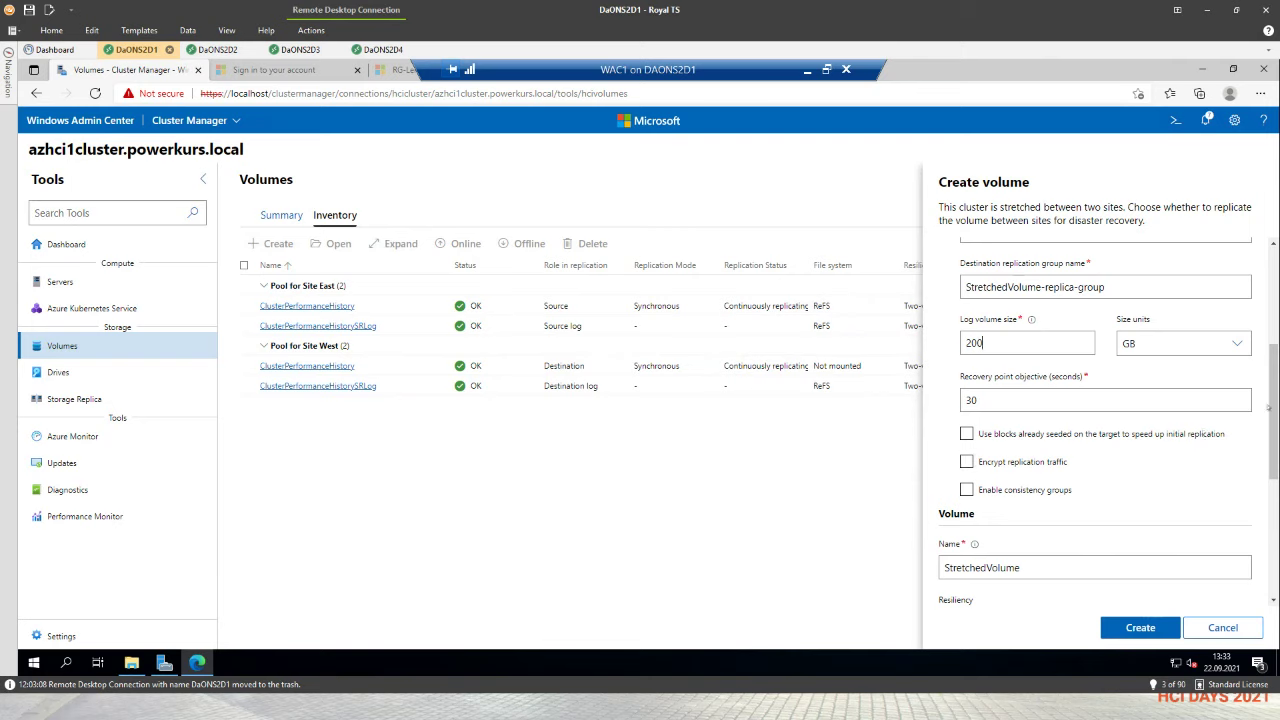
pyautogui.moveTo(1273, 412); pyautogui.dragTo(1273, 513)
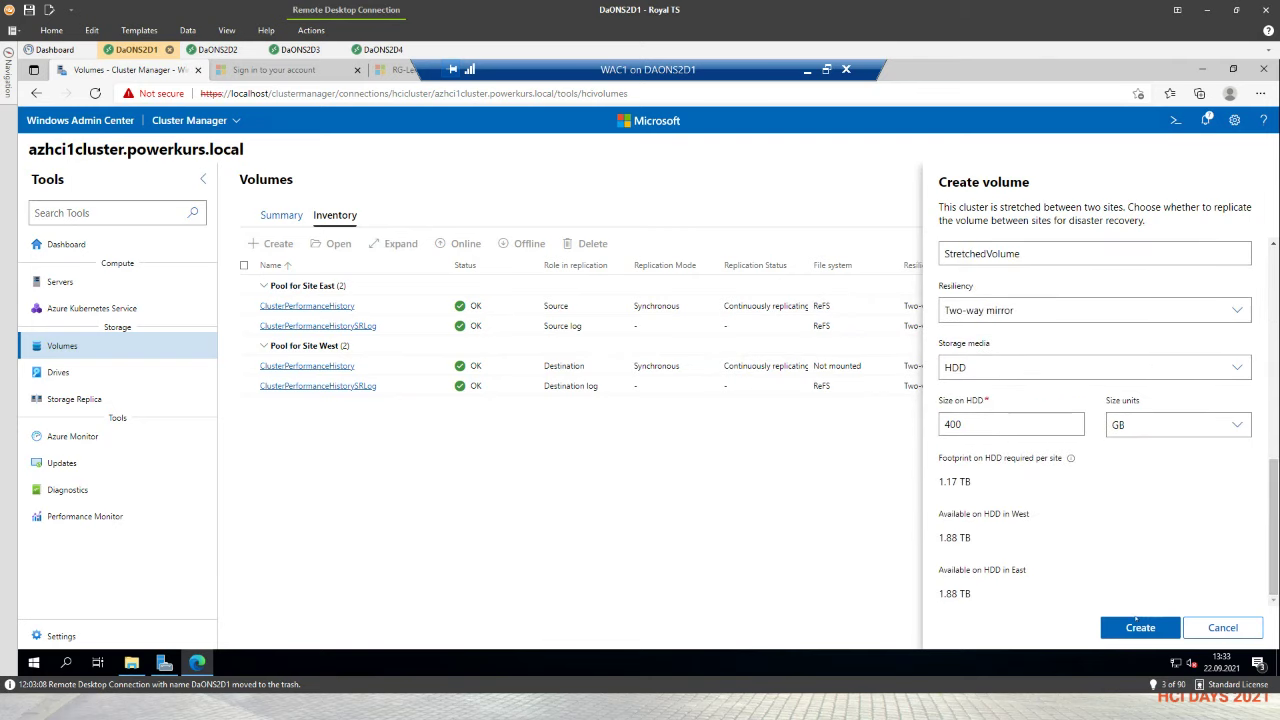
pyautogui.click(1135, 625)
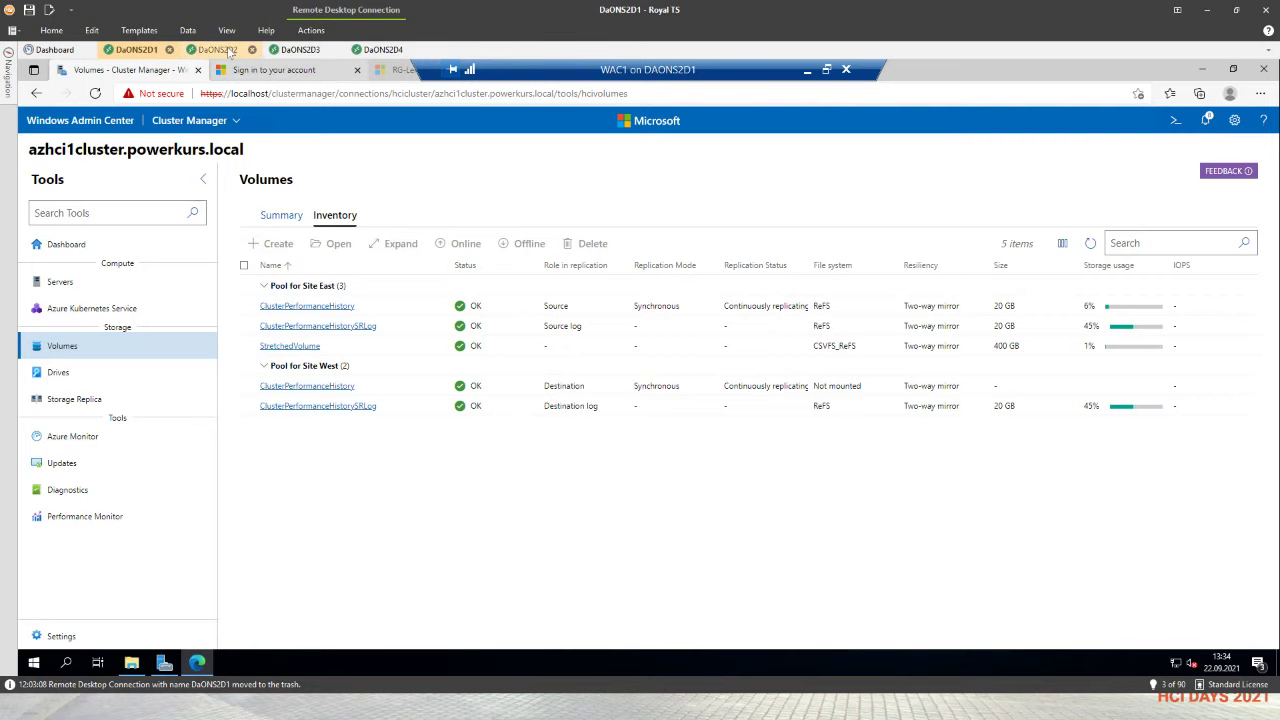
# - Switch to the DaONS2D2 session and show azhci2cluster's volume inventory with the full volume names readable
pyautogui.click(218, 49)
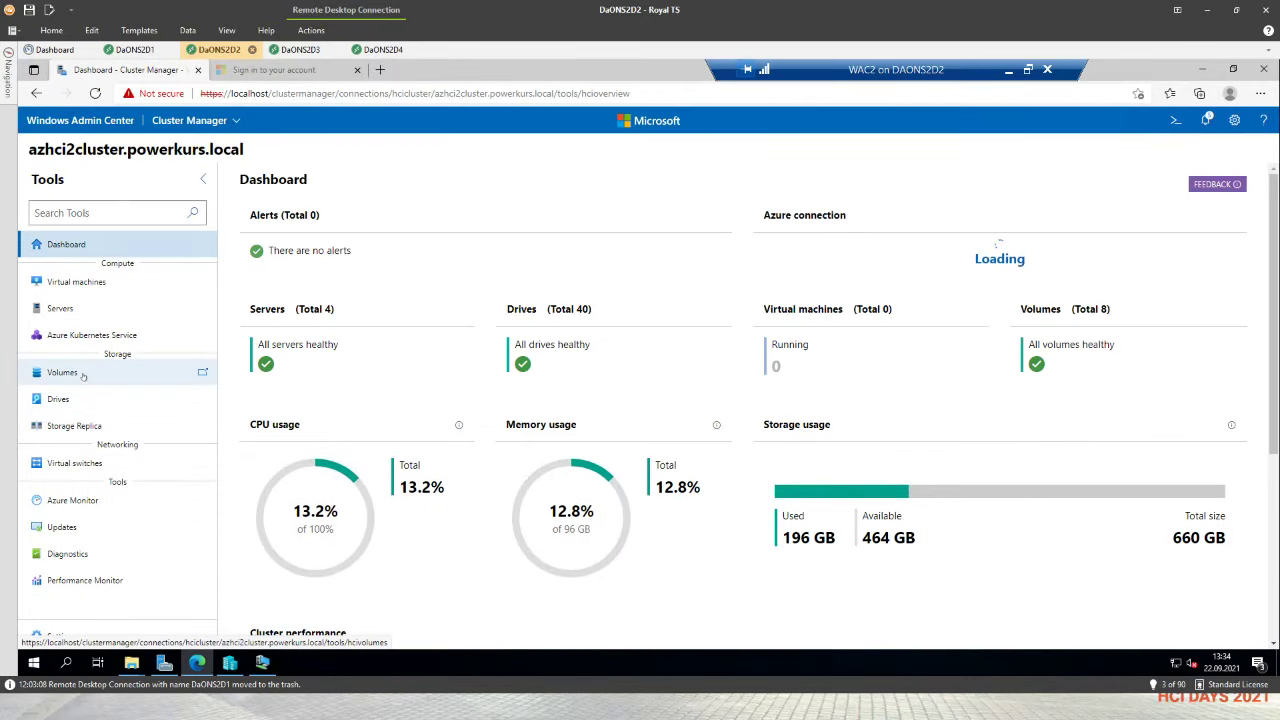
pyautogui.click(62, 372)
pyautogui.click(334, 215)
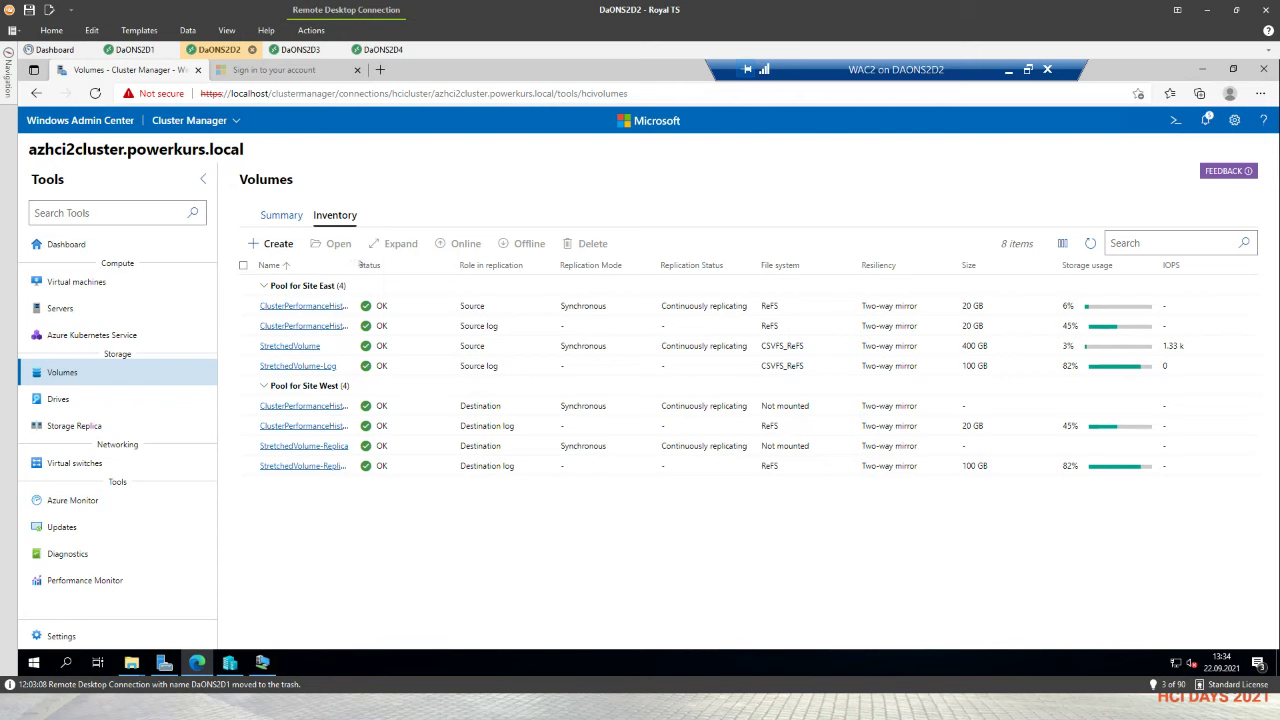
pyautogui.moveTo(359, 262); pyautogui.dragTo(492, 265)
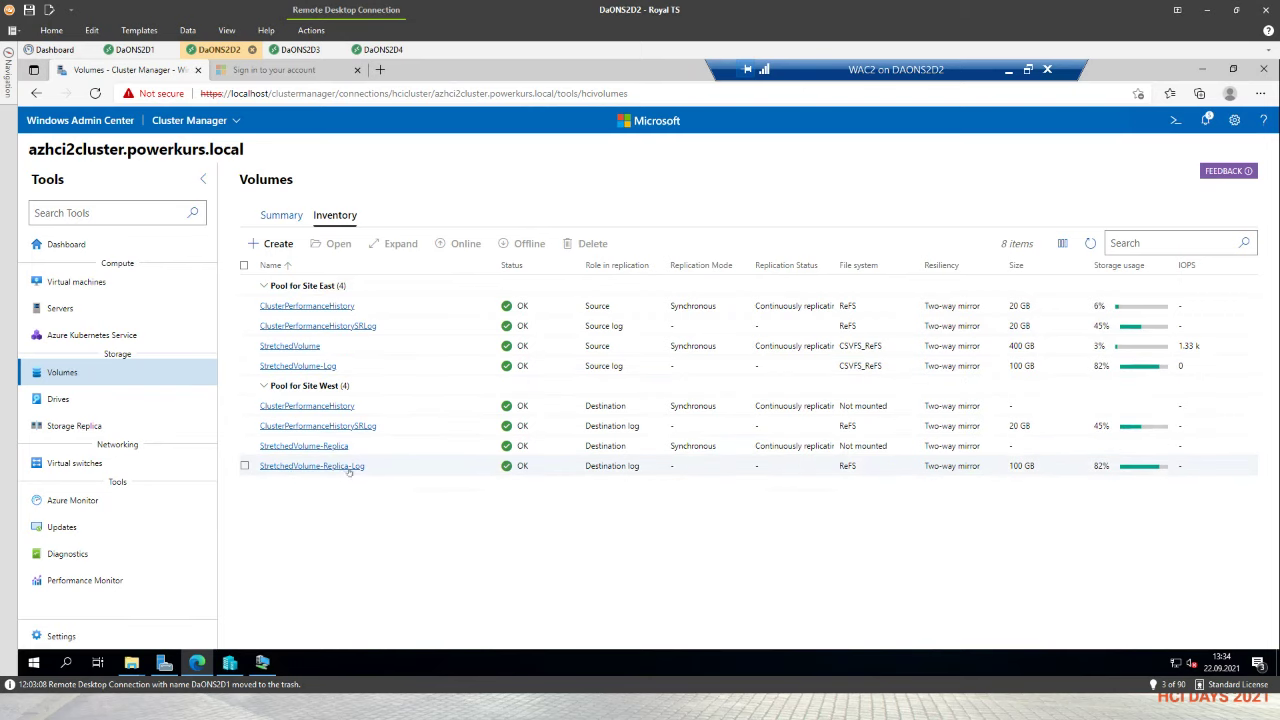
# - Show the Storage Replica partnership details of StretchedVolume-group in an enlarged details area
pyautogui.click(61, 429)
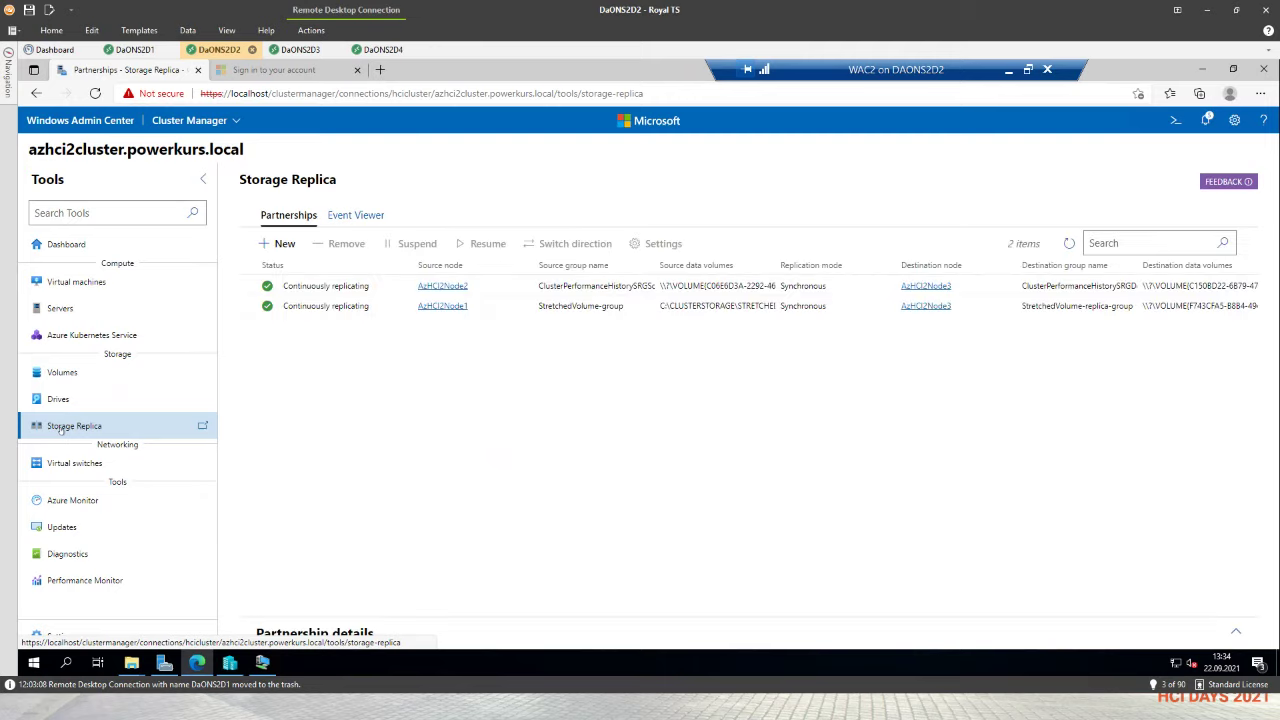
pyautogui.click(355, 310)
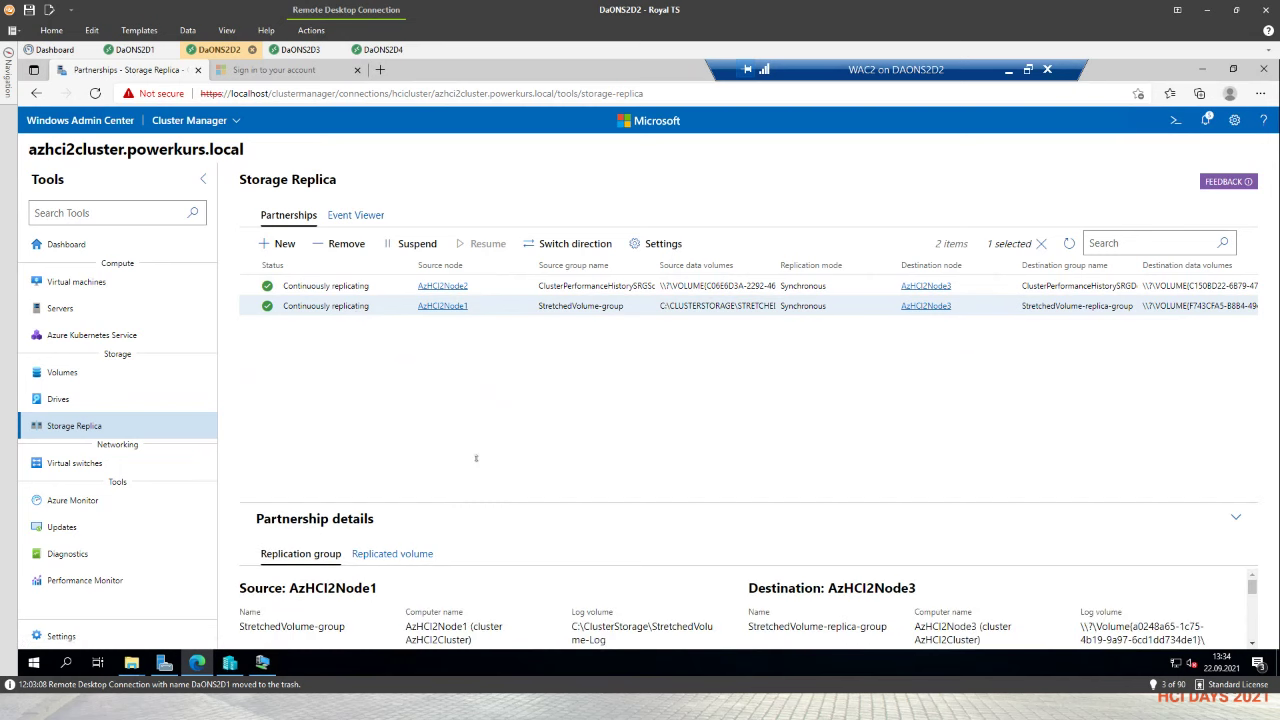
pyautogui.moveTo(476, 458); pyautogui.dragTo(477, 340)
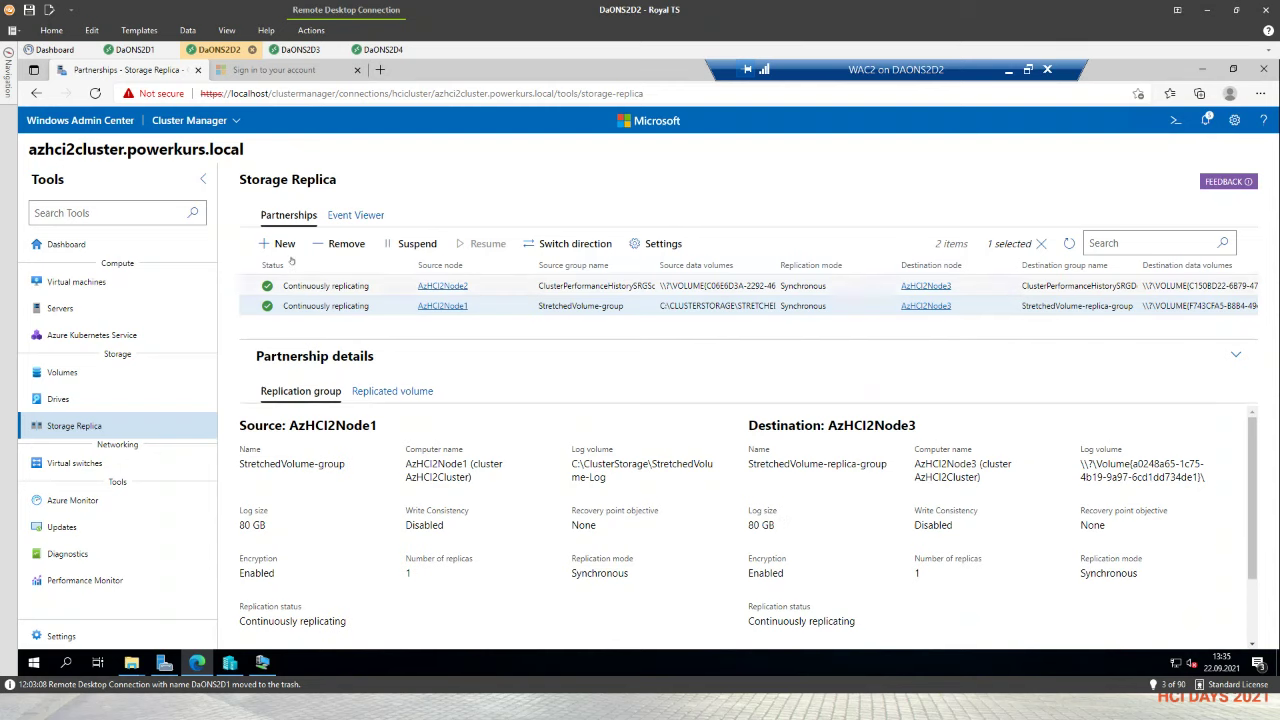
# - Examine the partnership settings of StretchedVolume-group, including the available replication modes, without changing them
pyautogui.click(660, 245)
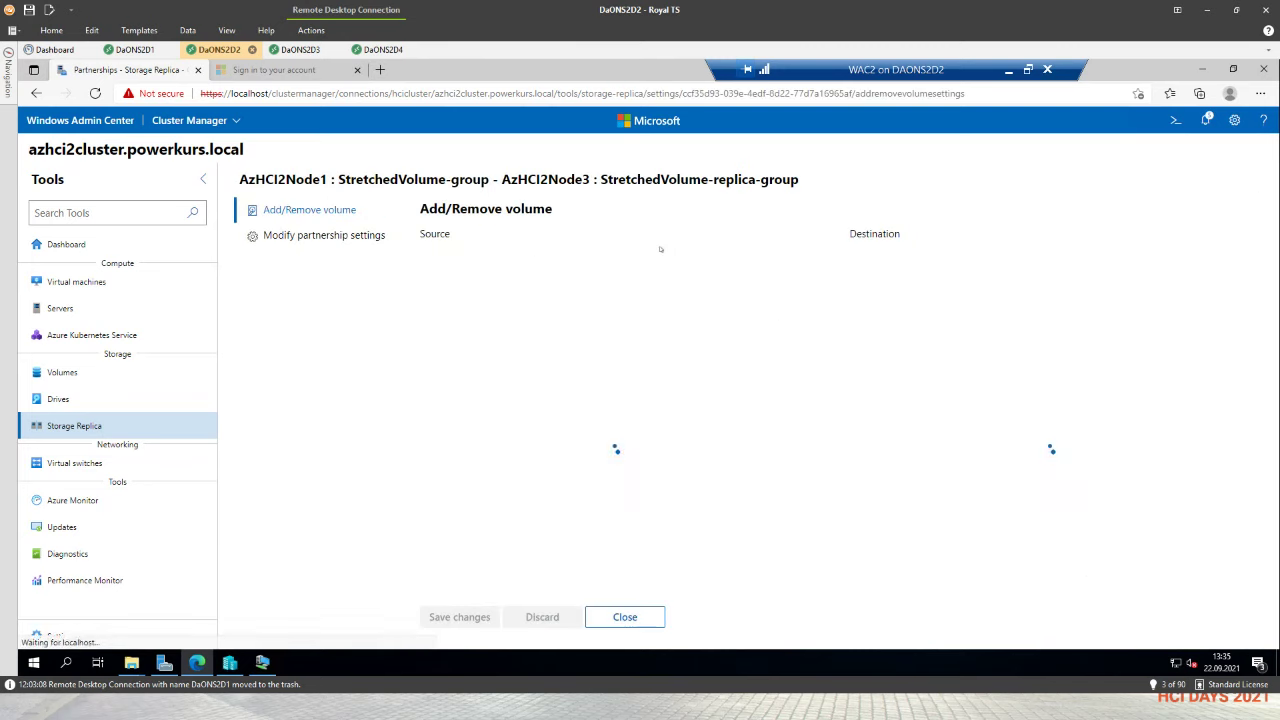
pyautogui.click(335, 238)
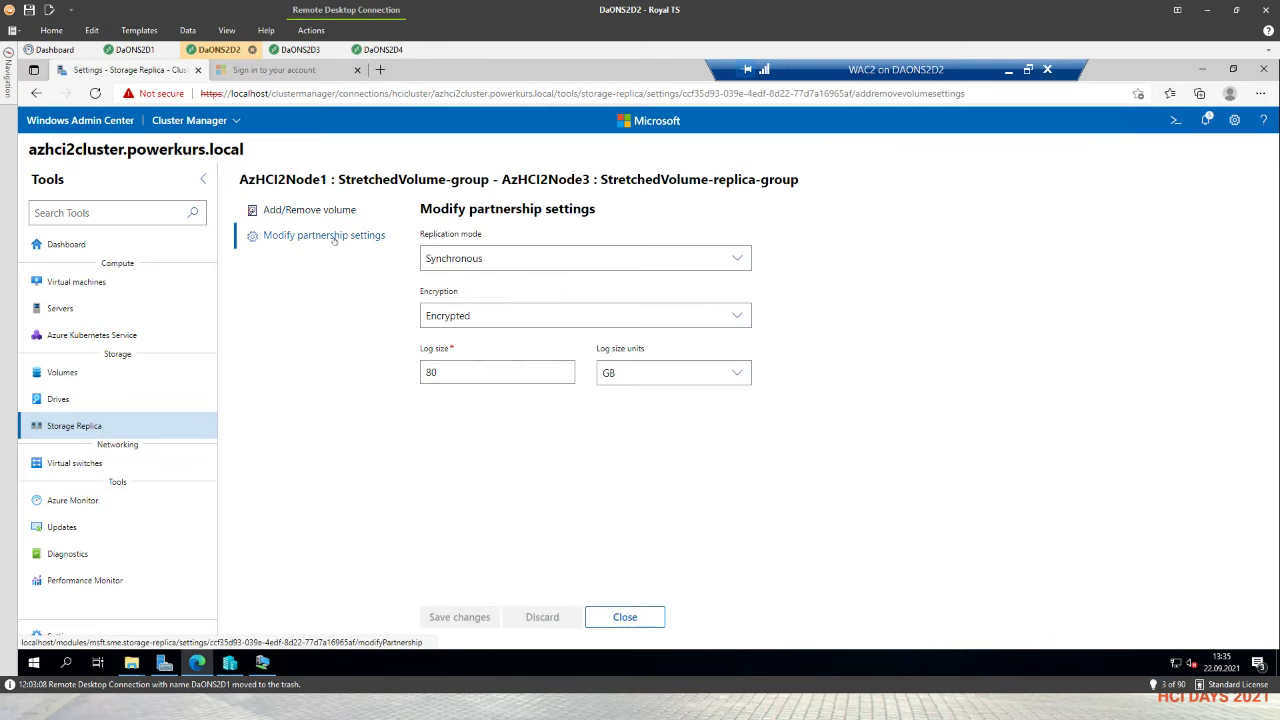
pyautogui.click(577, 260)
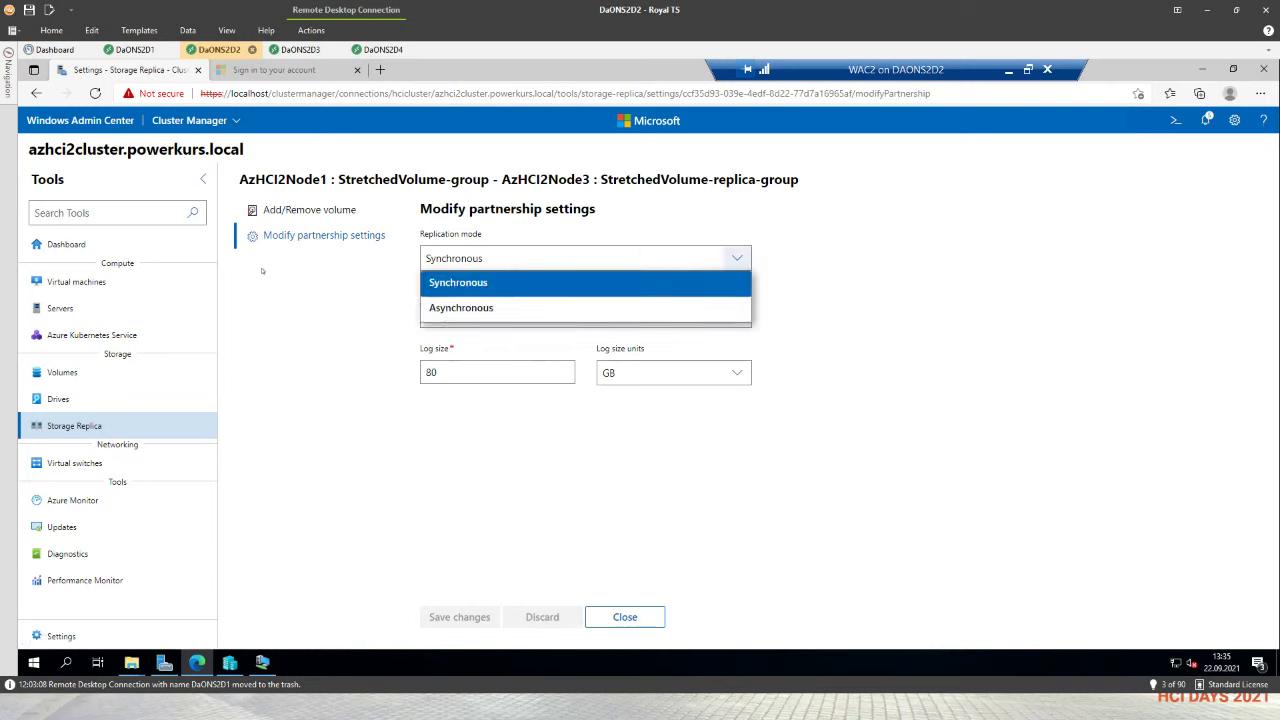
pyautogui.click(313, 293)
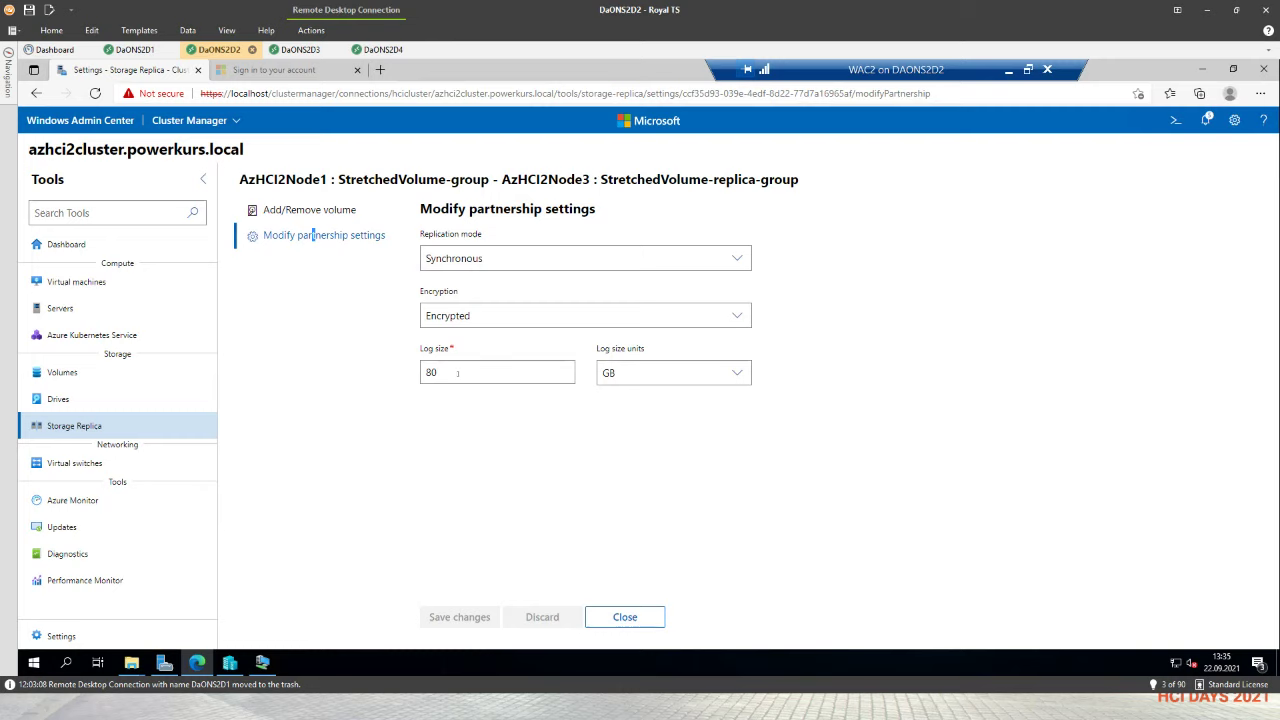
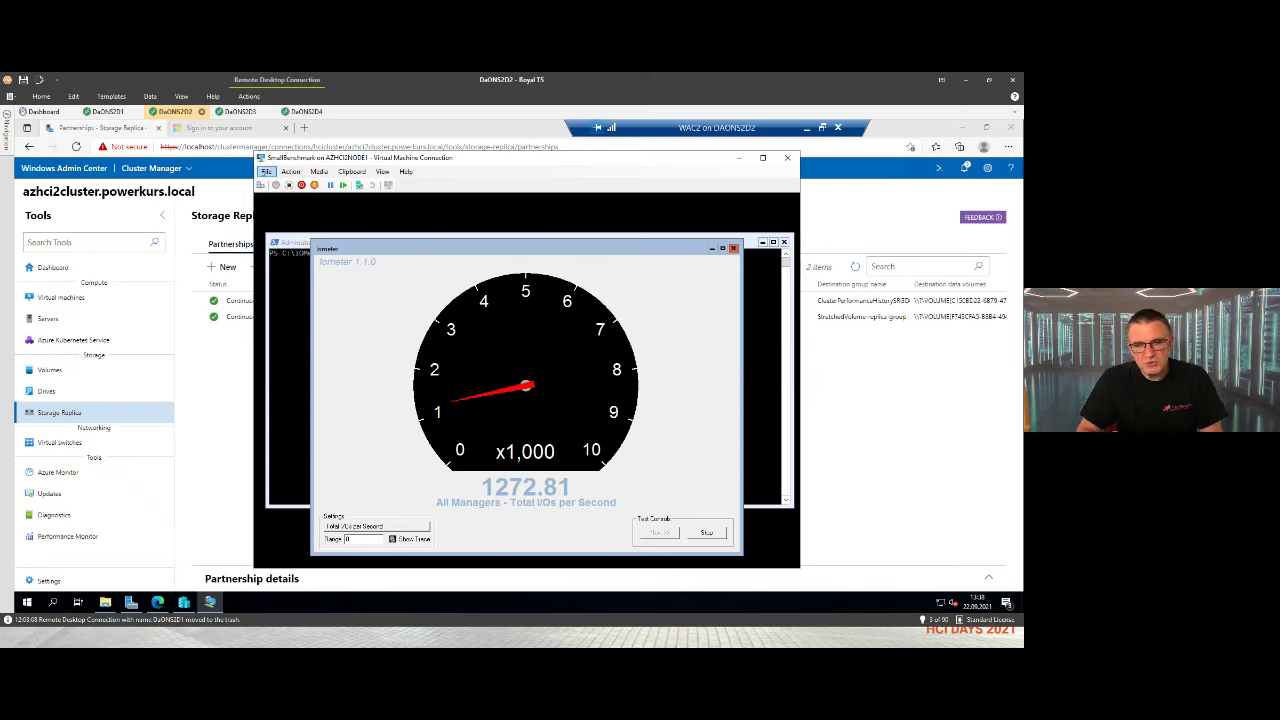
# - Check the SmallBenchmark virtual machine's smart paging file location and virtual hard disk path, and close its settings without changes
pyautogui.click(266, 171)
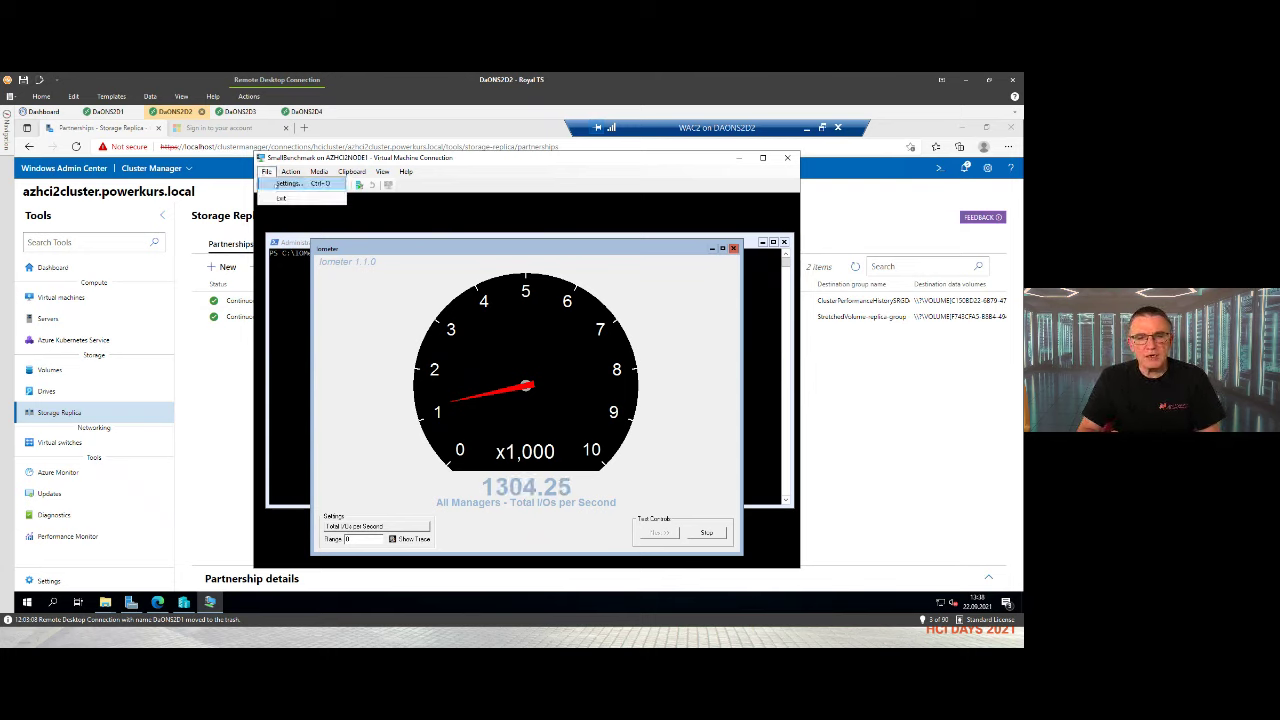
pyautogui.click(289, 184)
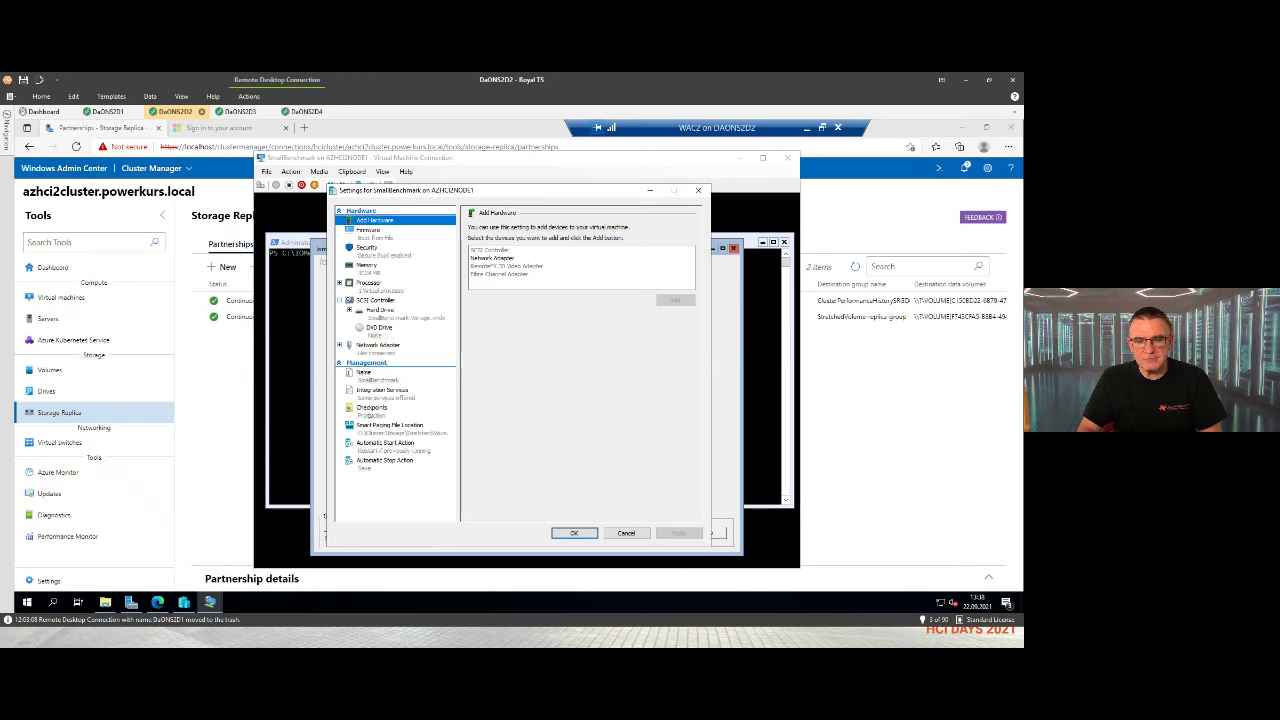
pyautogui.click(390, 426)
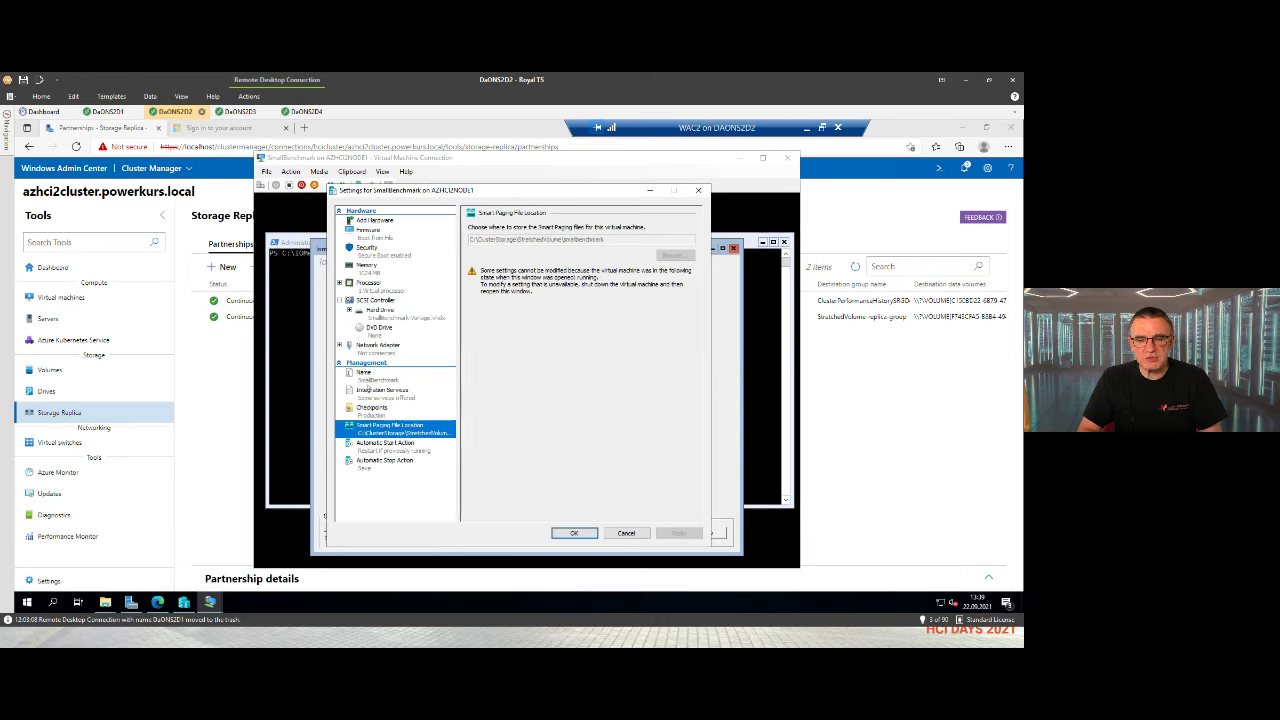
pyautogui.click(381, 314)
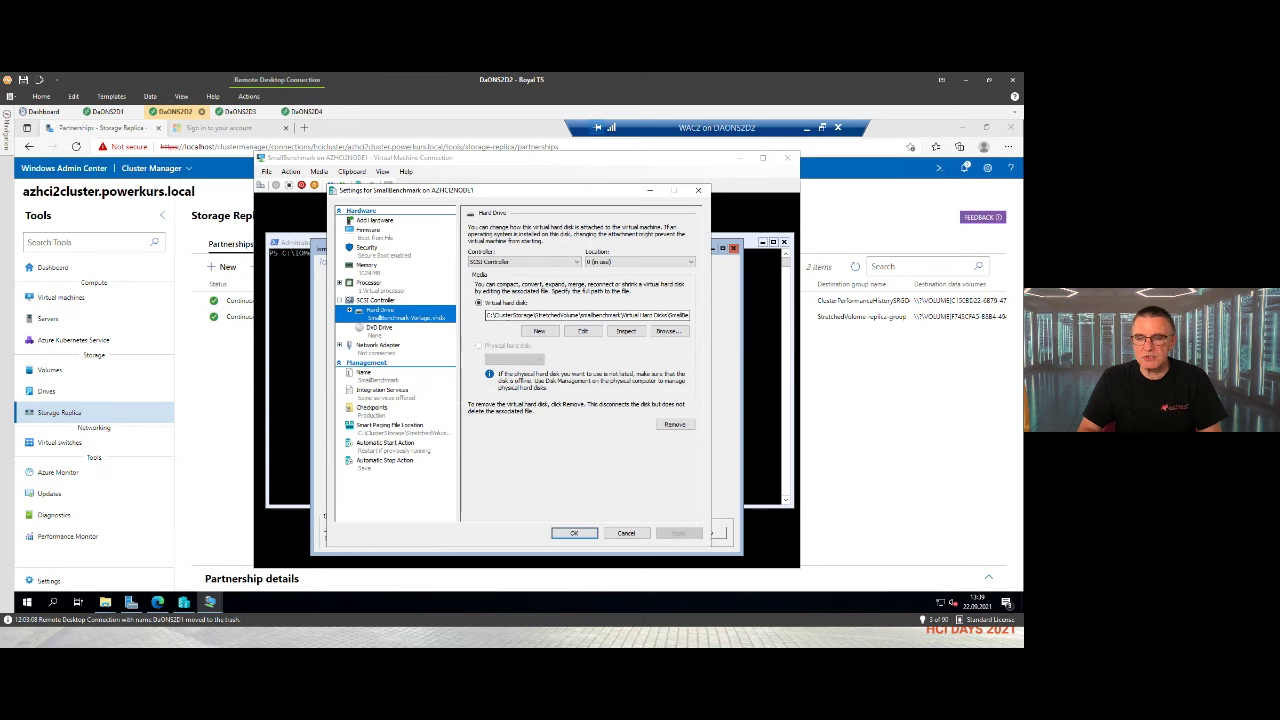
pyautogui.click(626, 533)
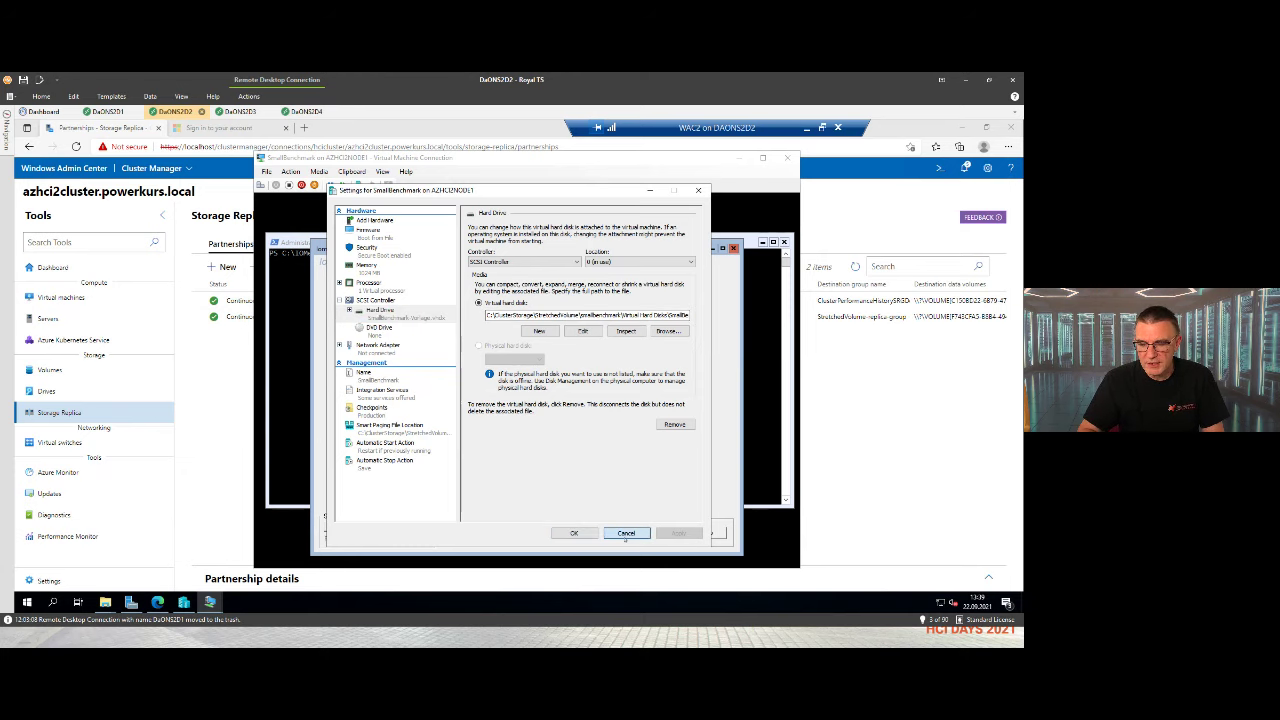
# - Start Failover Cluster Manager, connect it to AZHCI2Cluster and show the cluster's roles
pyautogui.click(27, 601)
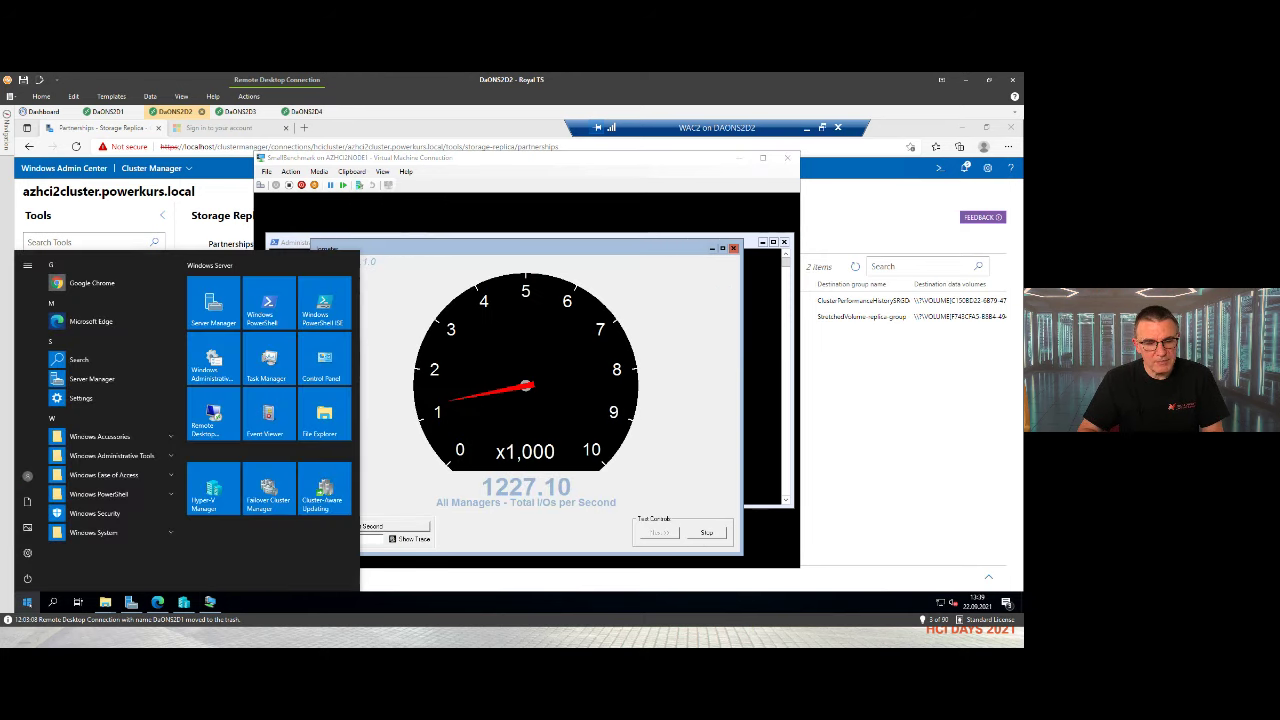
pyautogui.click(285, 503)
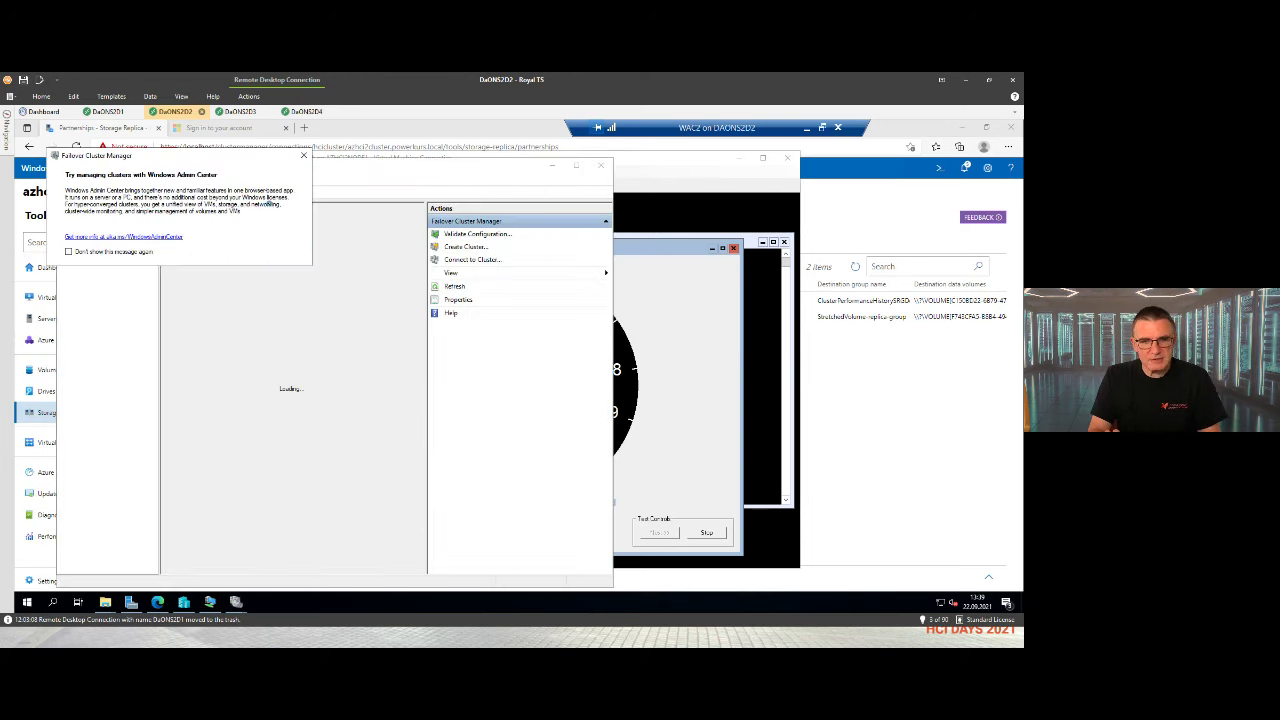
pyautogui.click(303, 156)
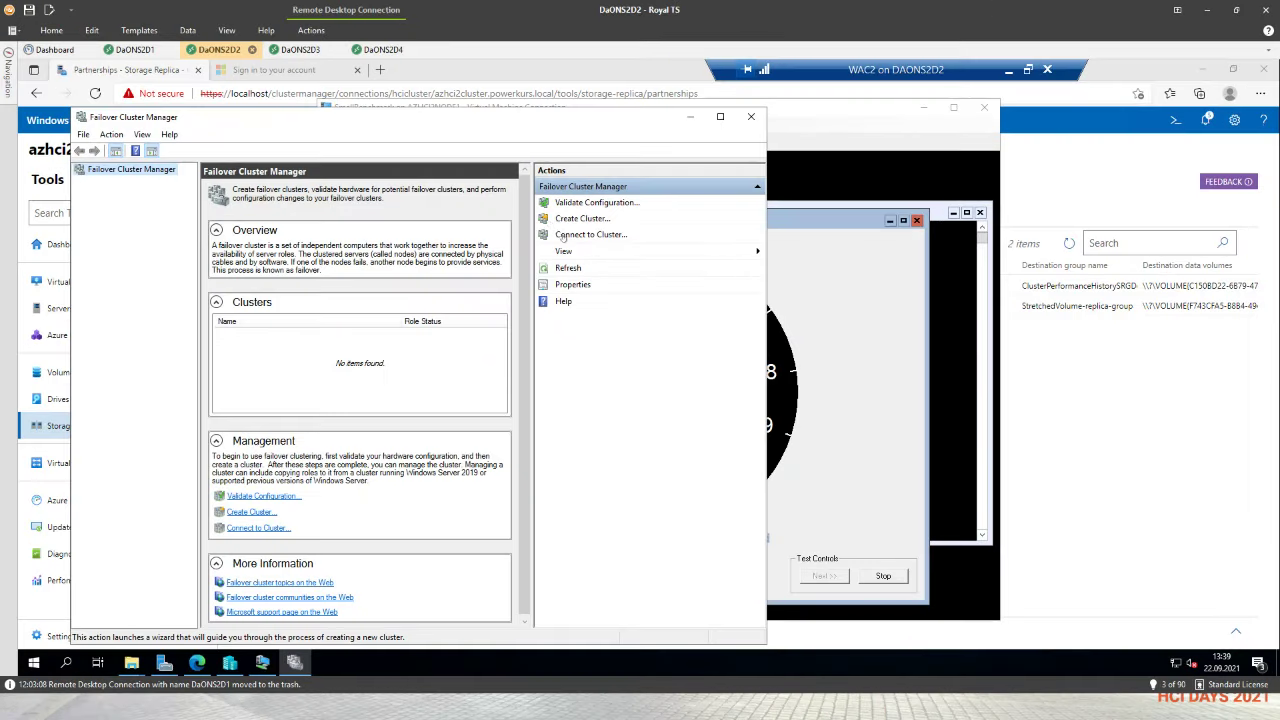
pyautogui.click(455, 260)
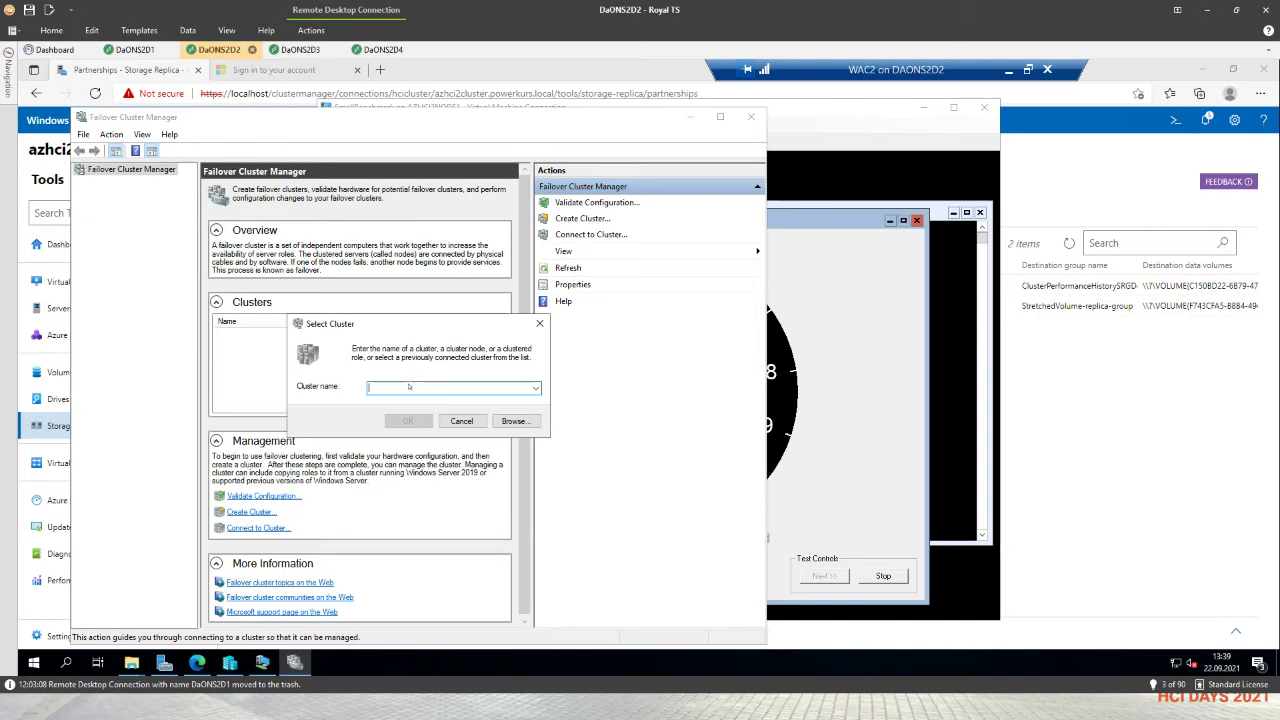
pyautogui.write('AZH')
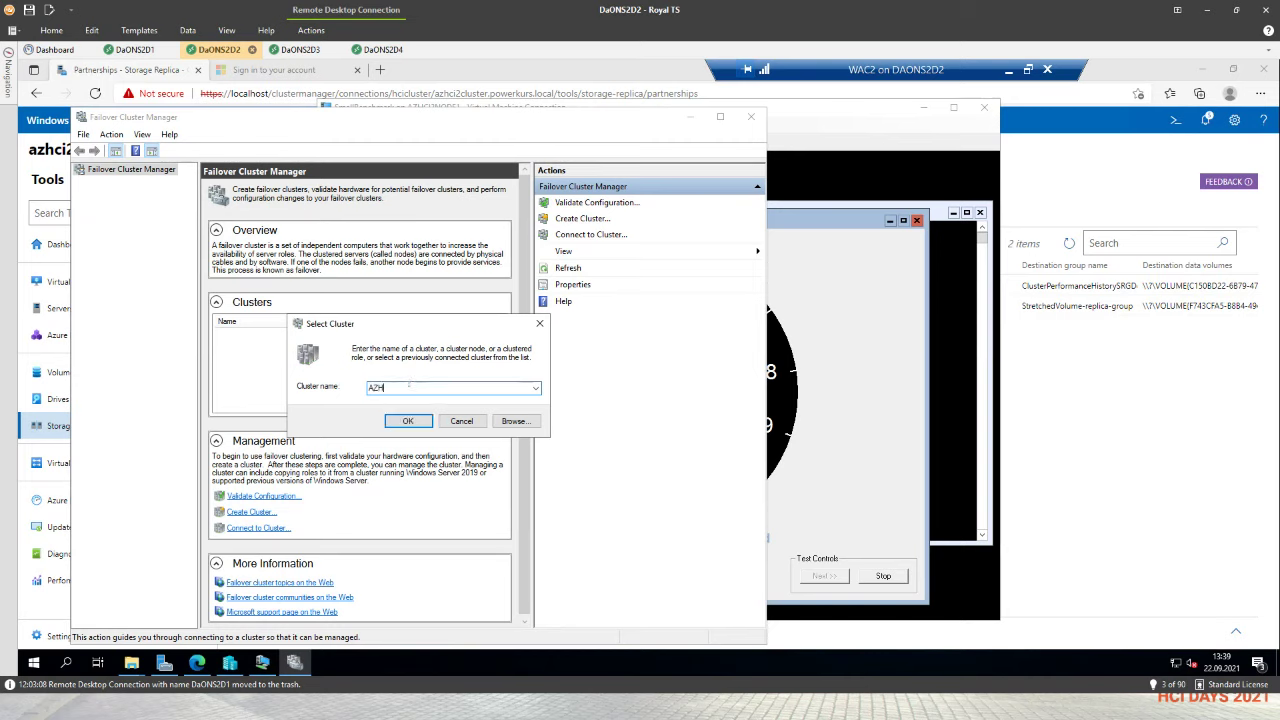
pyautogui.write('CI2Cluster')
pyautogui.press('Return')
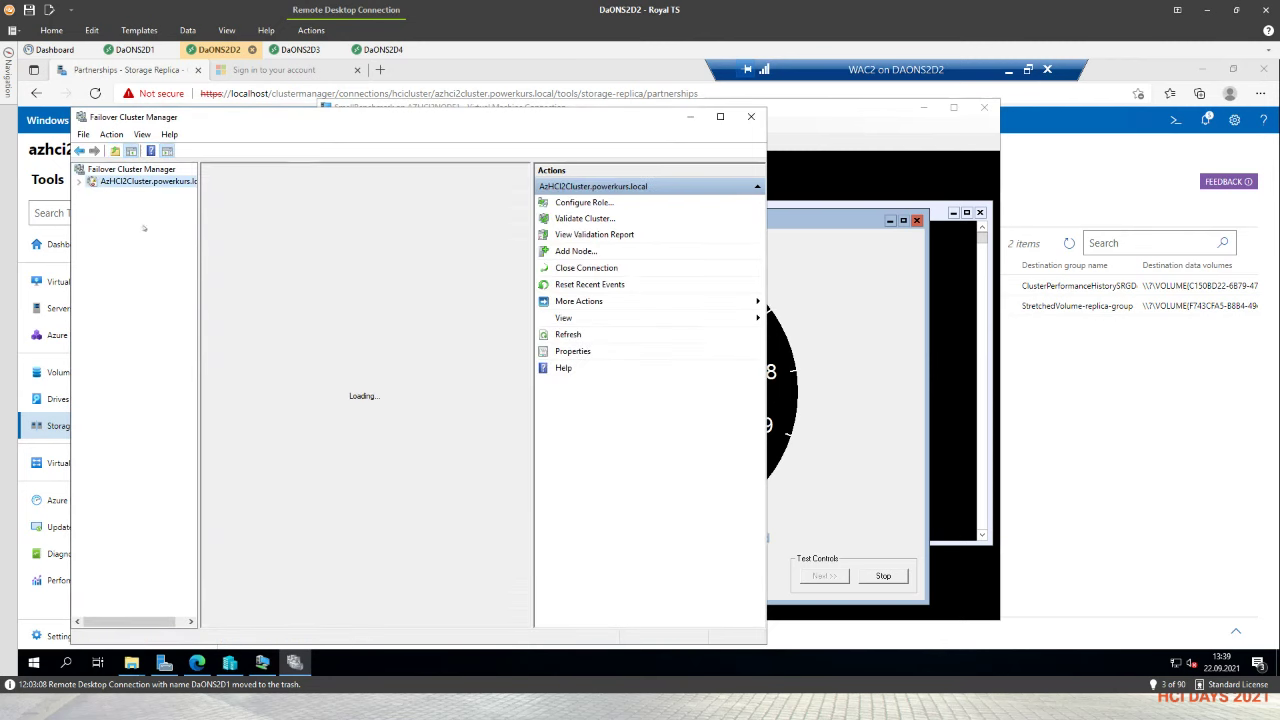
pyautogui.click(79, 183)
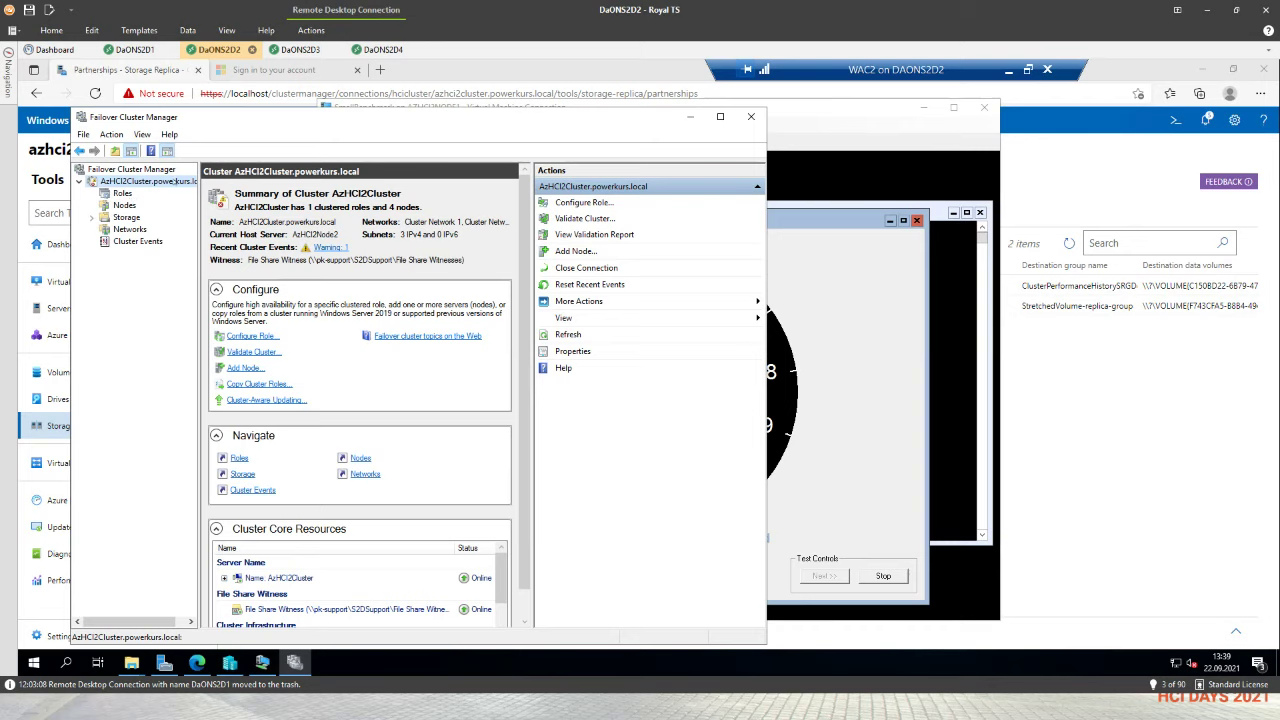
pyautogui.click(121, 192)
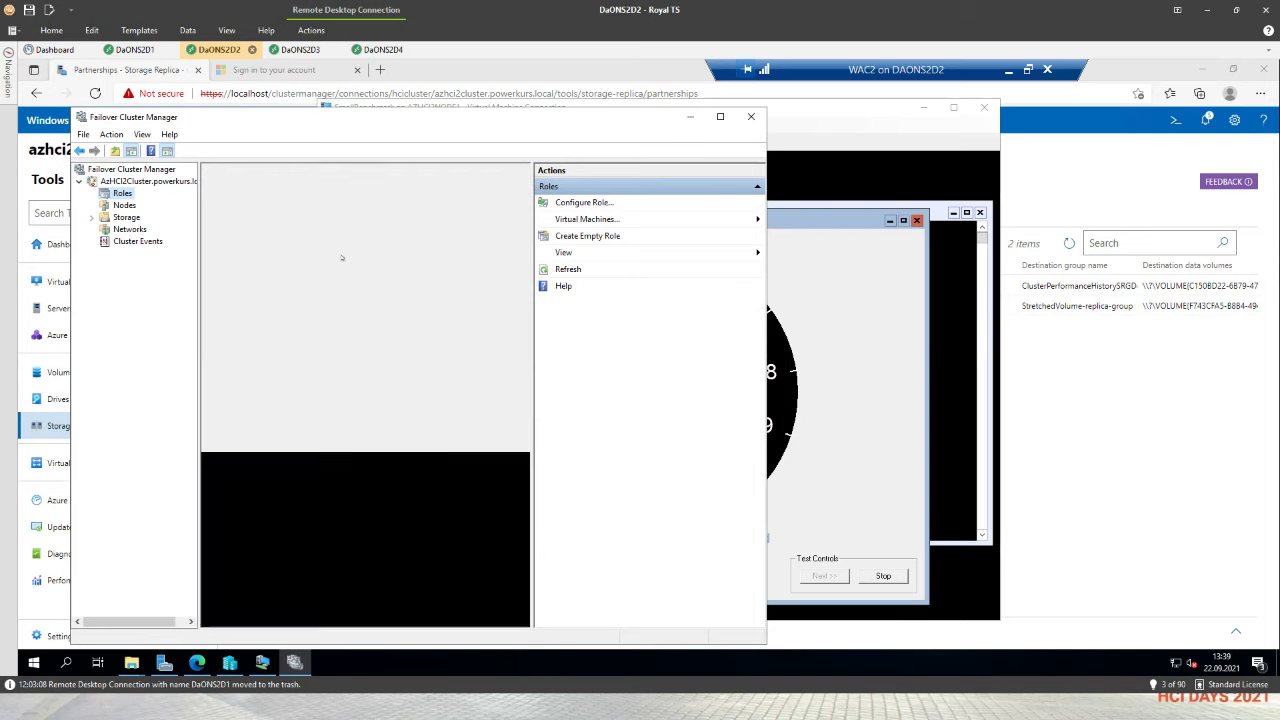
# - Configure the SmallBenchmark virtual machine as a highly available cluster role and show its details in a widened window
pyautogui.click(586, 204)
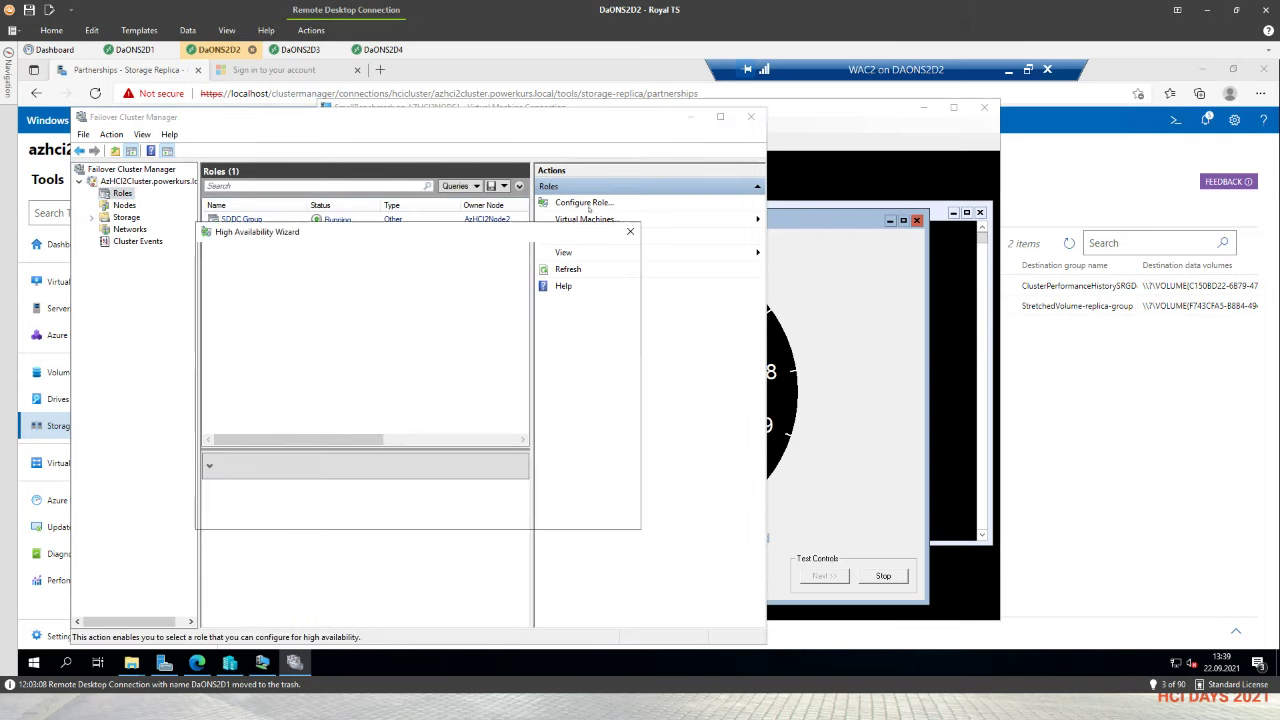
pyautogui.click(558, 516)
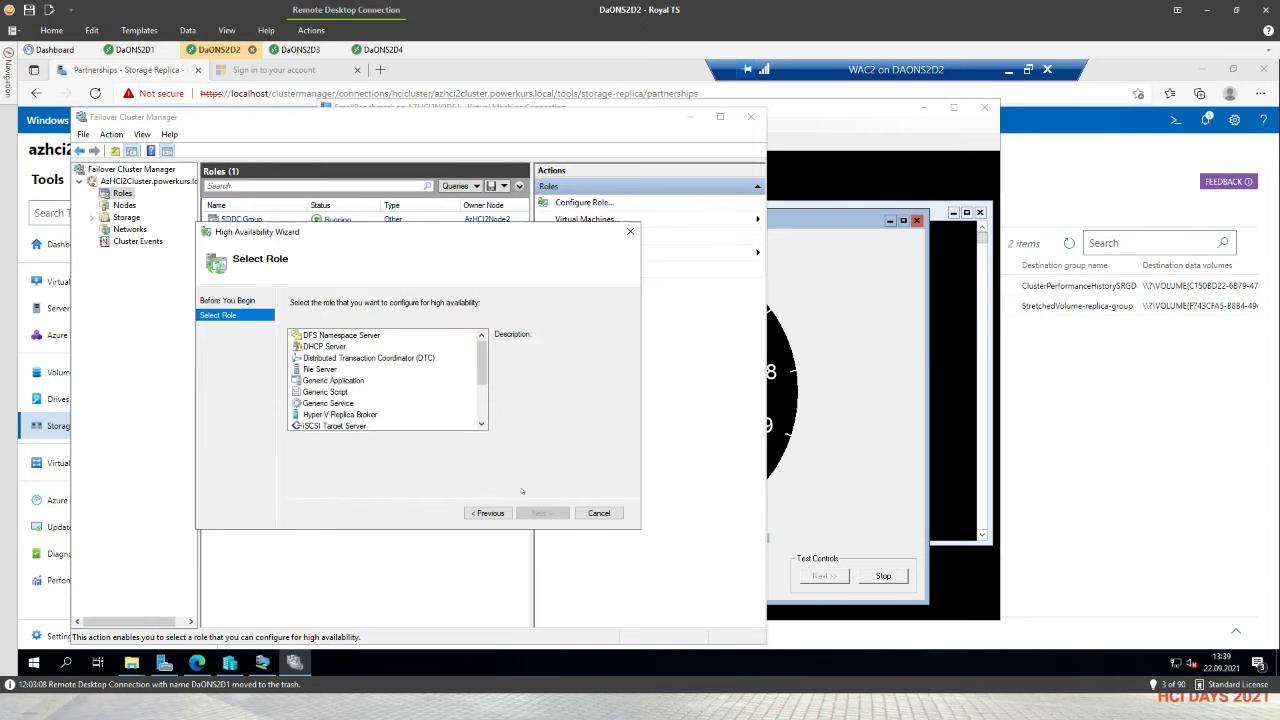
pyautogui.scroll(-2, 484, 416)
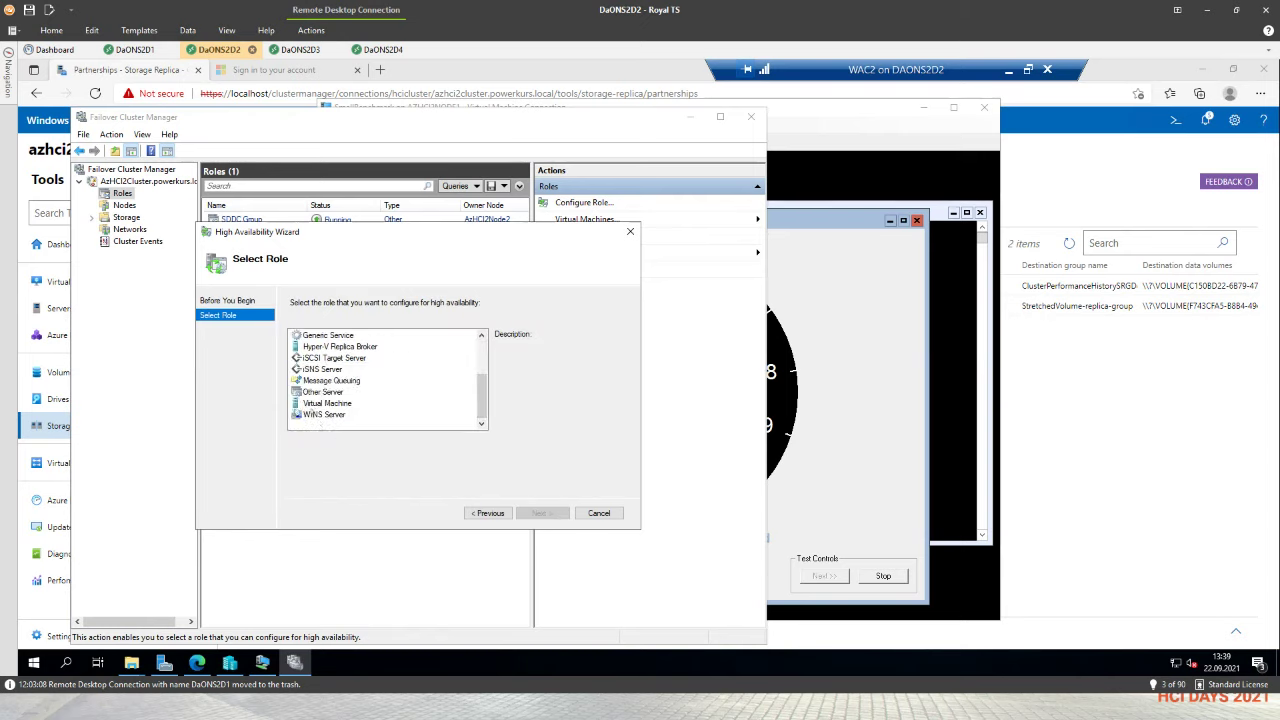
pyautogui.click(315, 403)
pyautogui.click(538, 512)
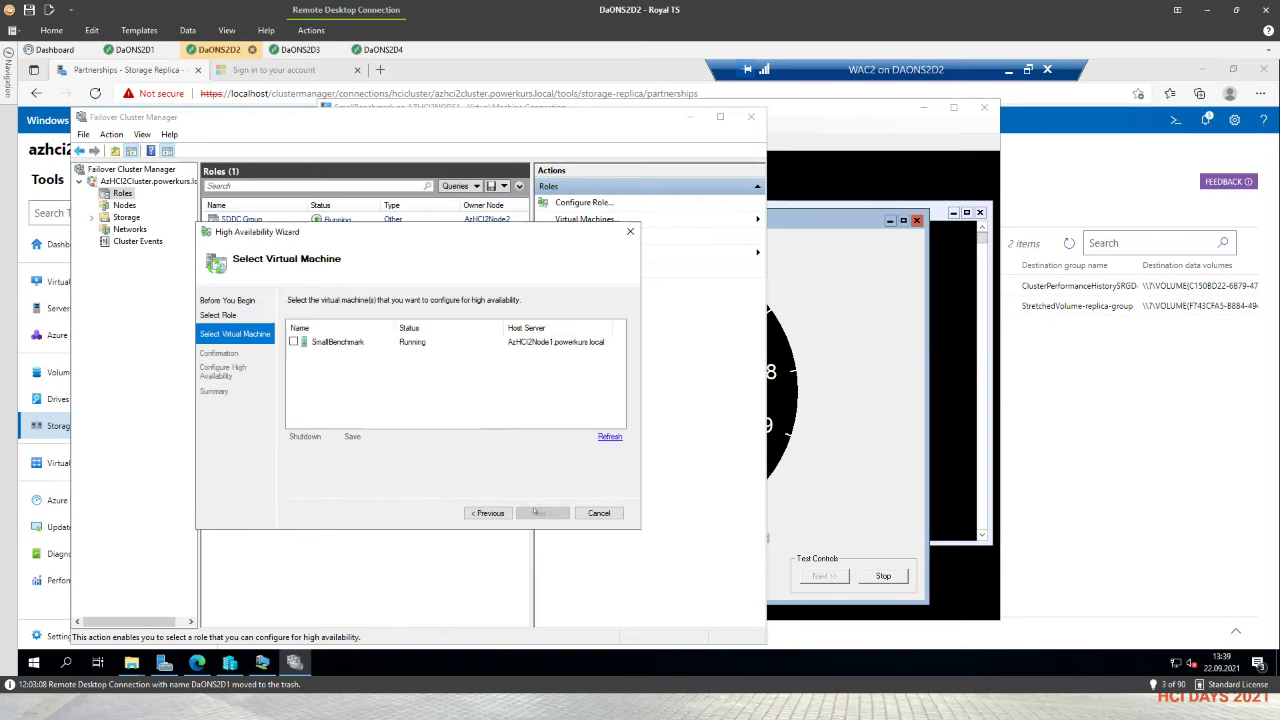
pyautogui.click(293, 342)
pyautogui.click(541, 513)
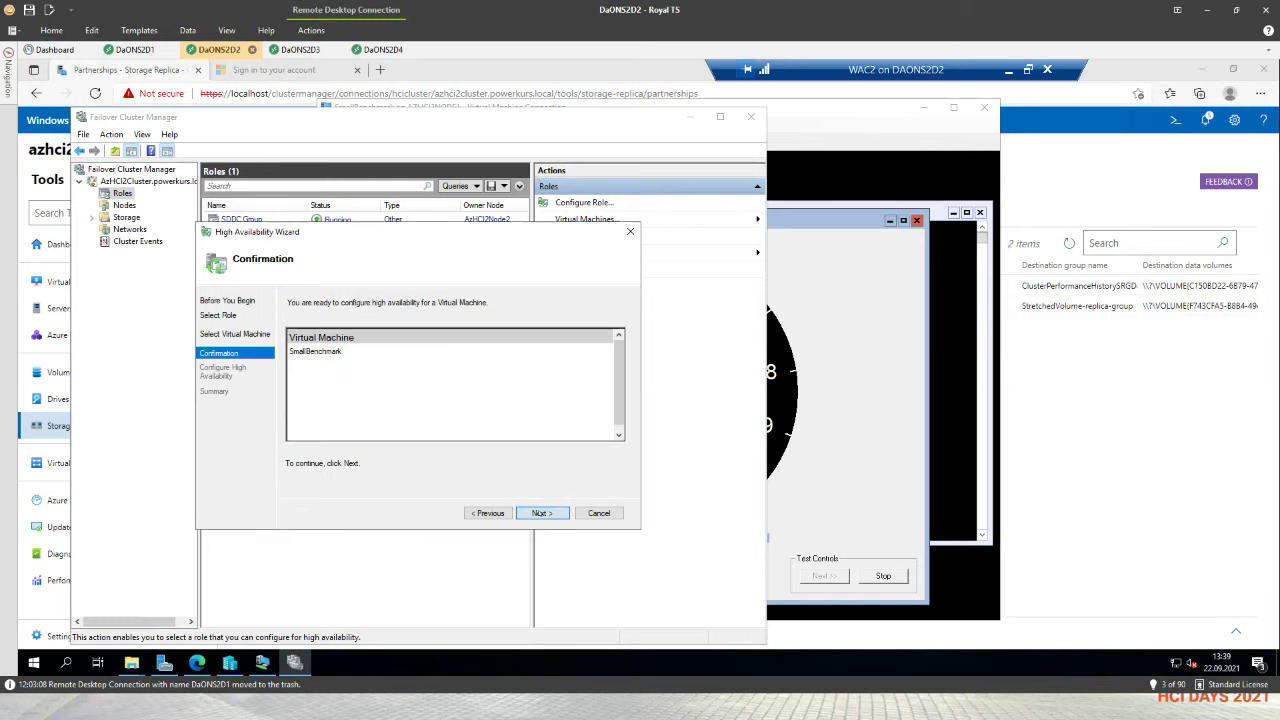
pyautogui.click(540, 513)
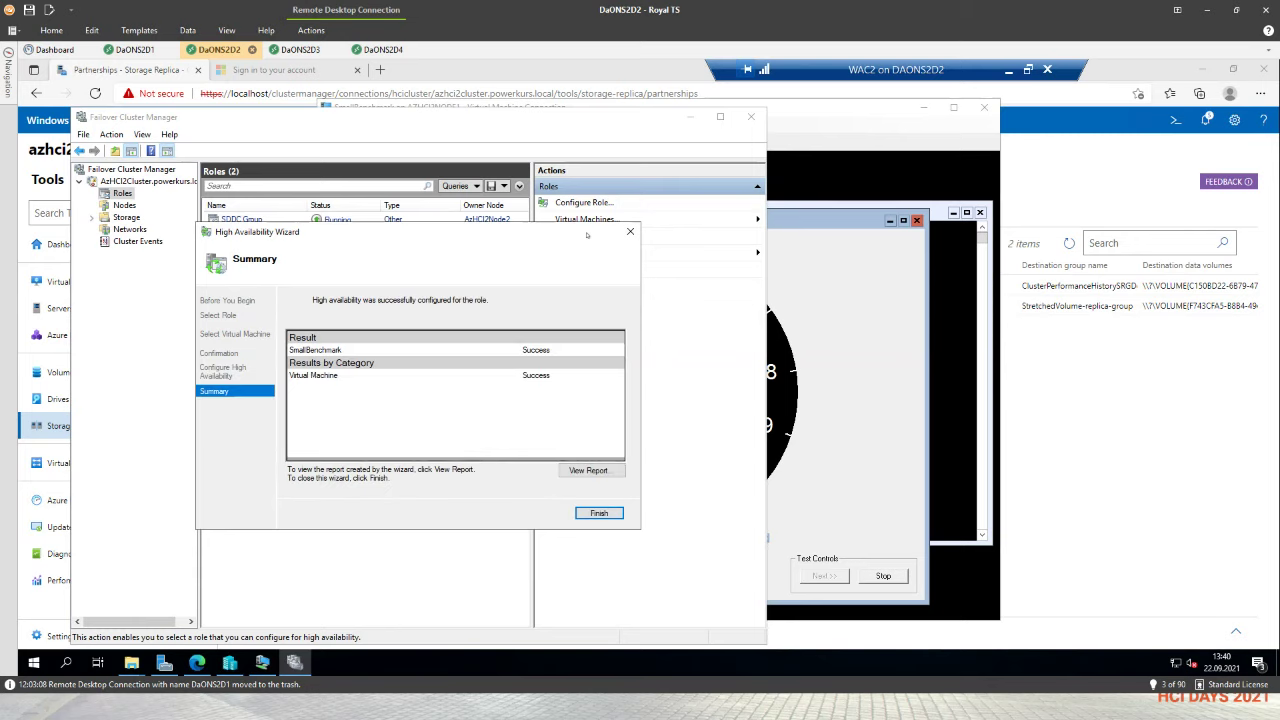
pyautogui.click(598, 513)
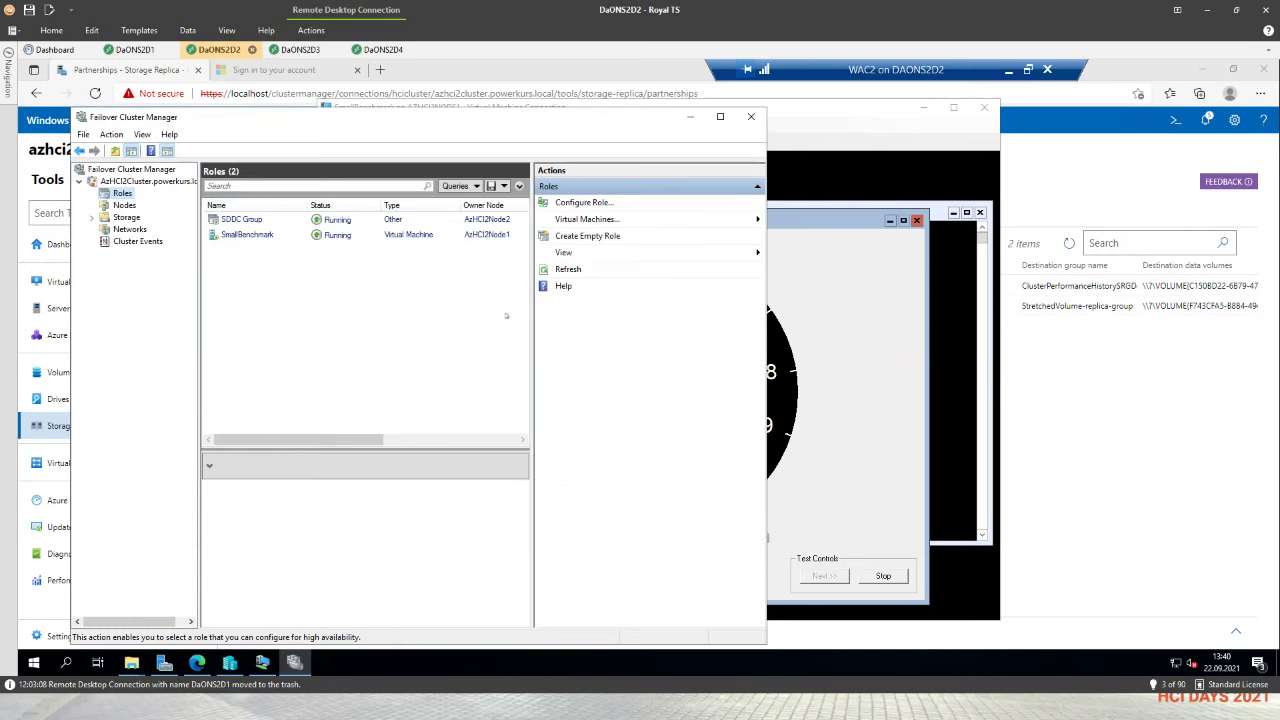
pyautogui.click(226, 234)
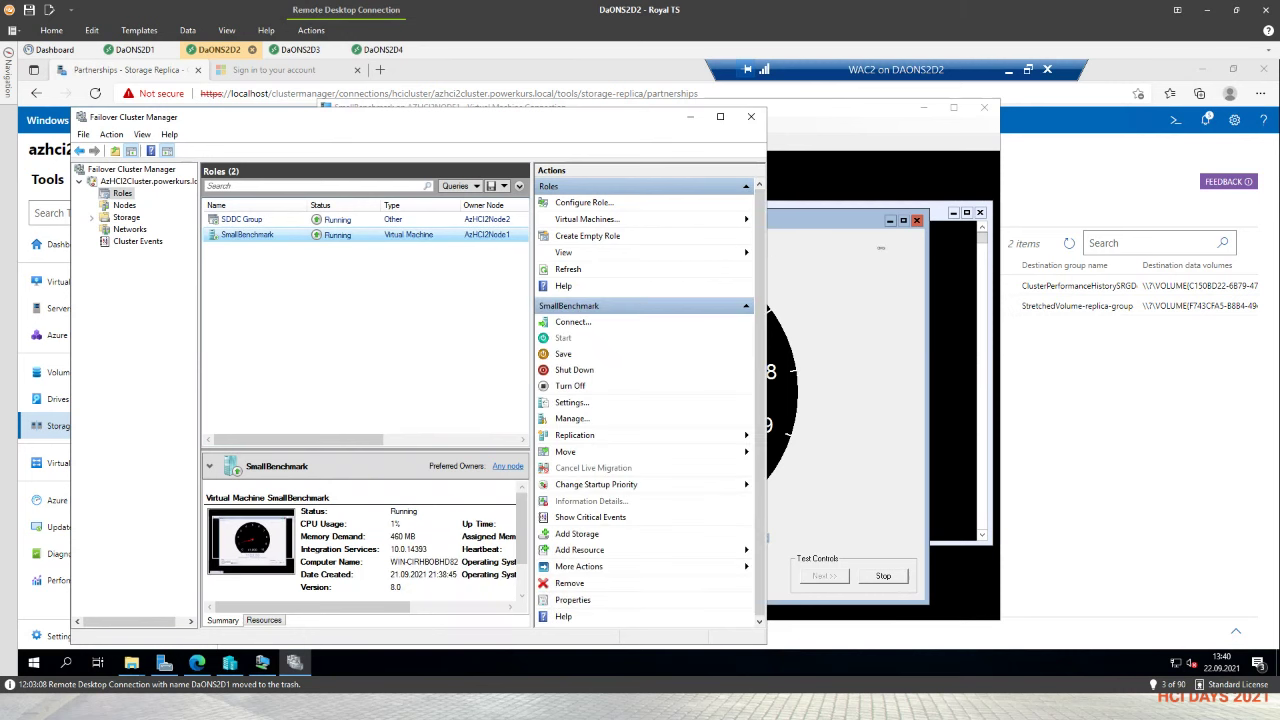
pyautogui.moveTo(766, 250); pyautogui.dragTo(956, 258)
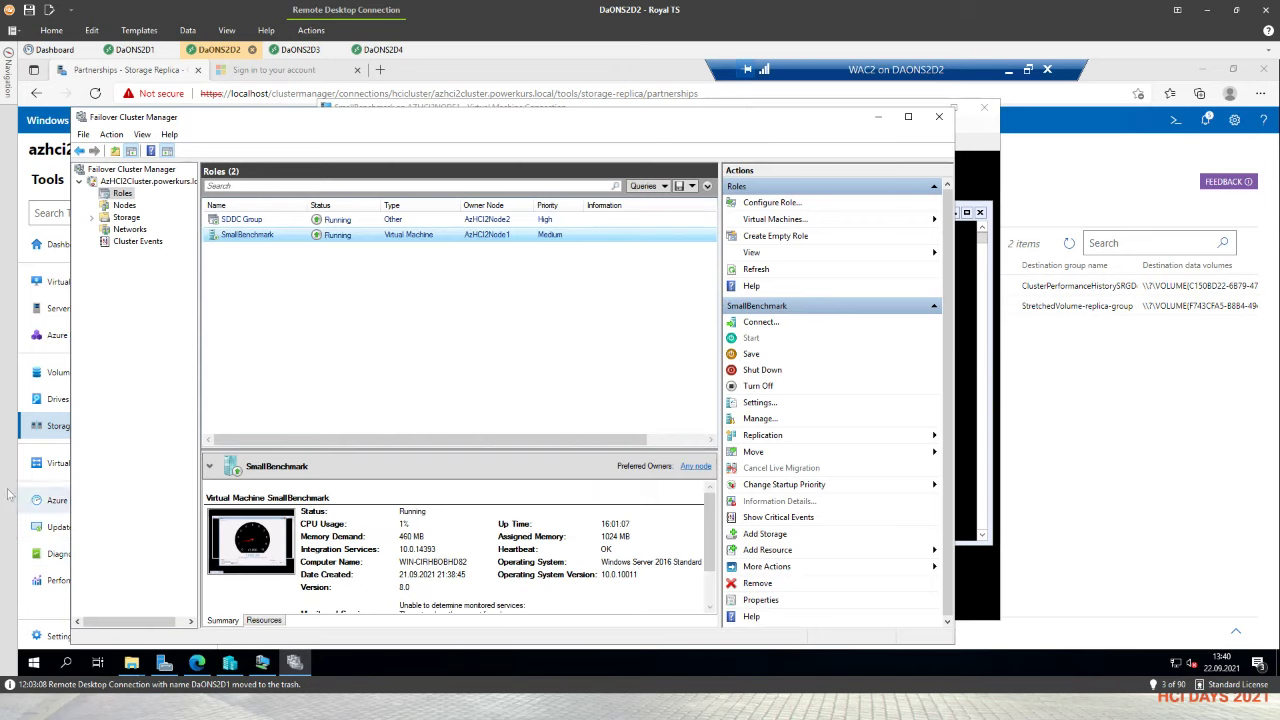
pyautogui.click(22, 124)
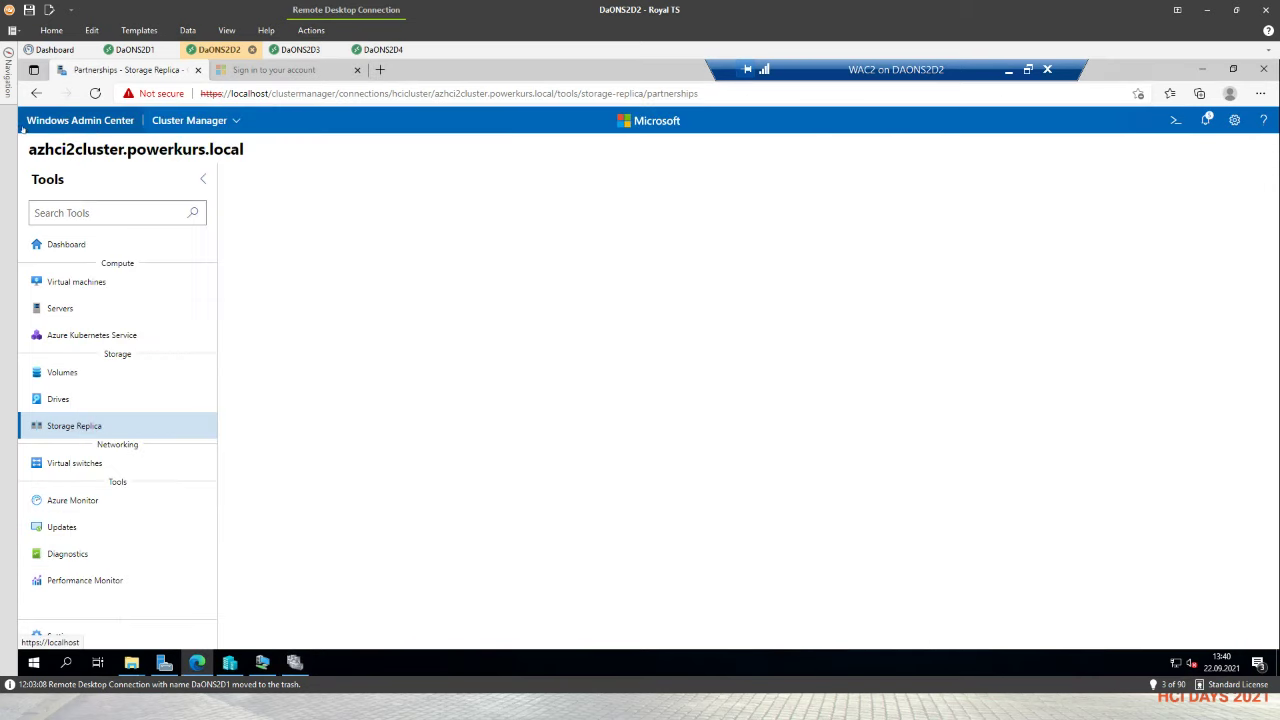
pyautogui.click(97, 268)
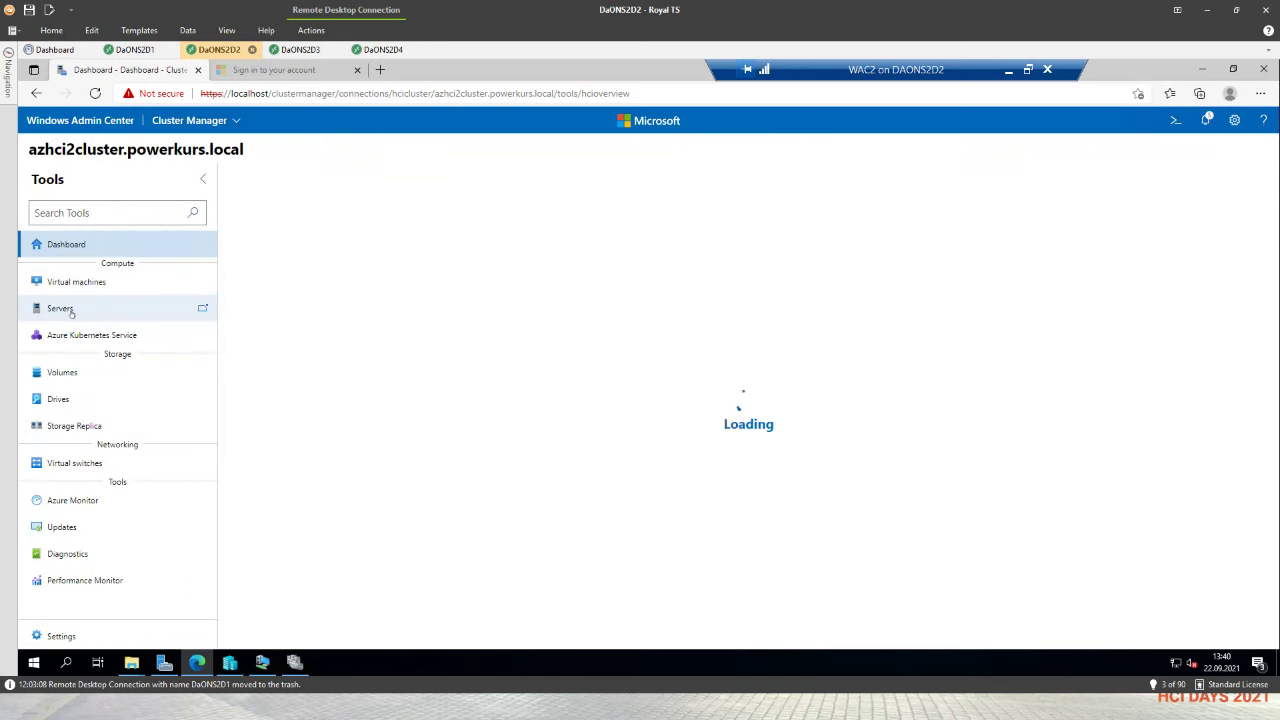
pyautogui.click(70, 311)
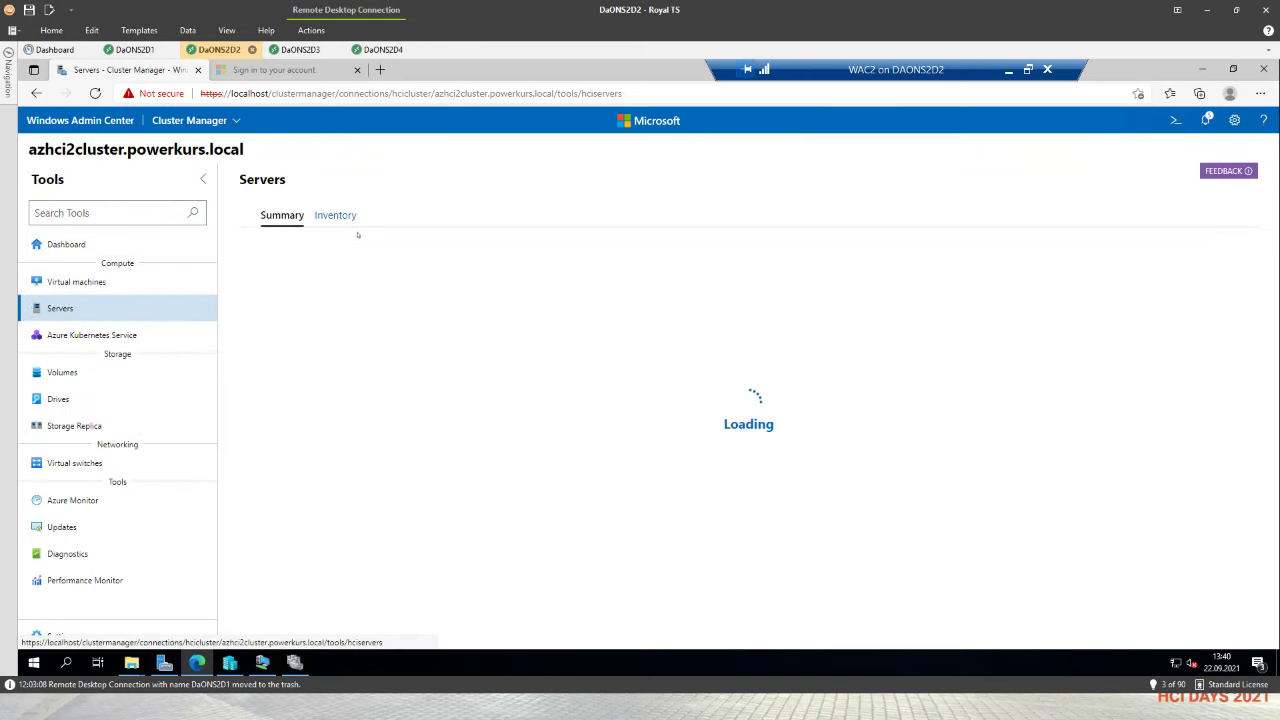
pyautogui.click(335, 217)
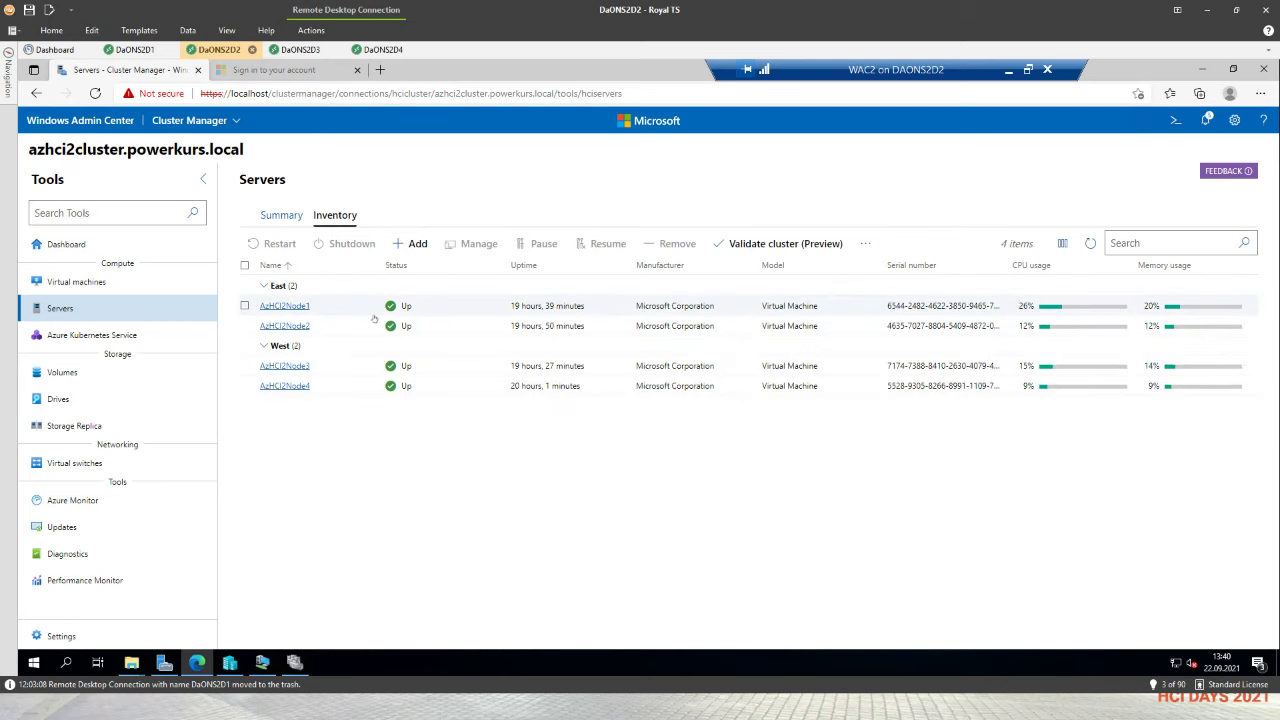
pyautogui.click(293, 668)
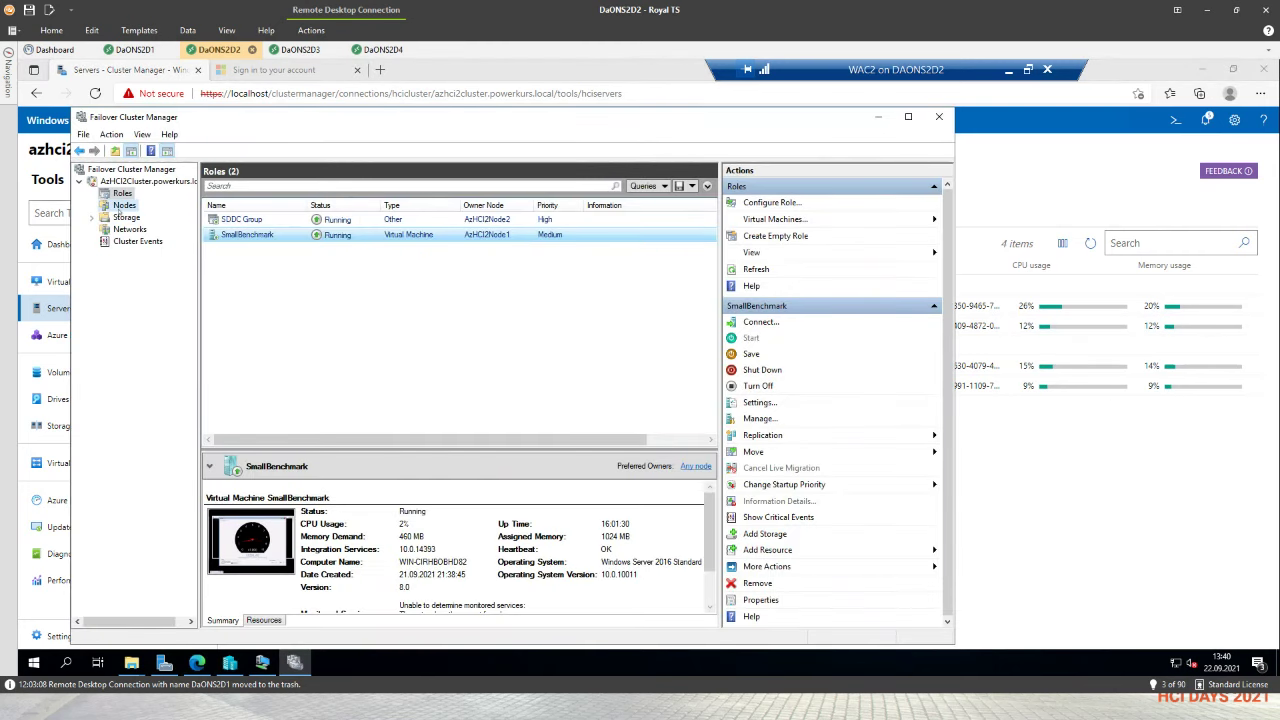
pyautogui.click(122, 206)
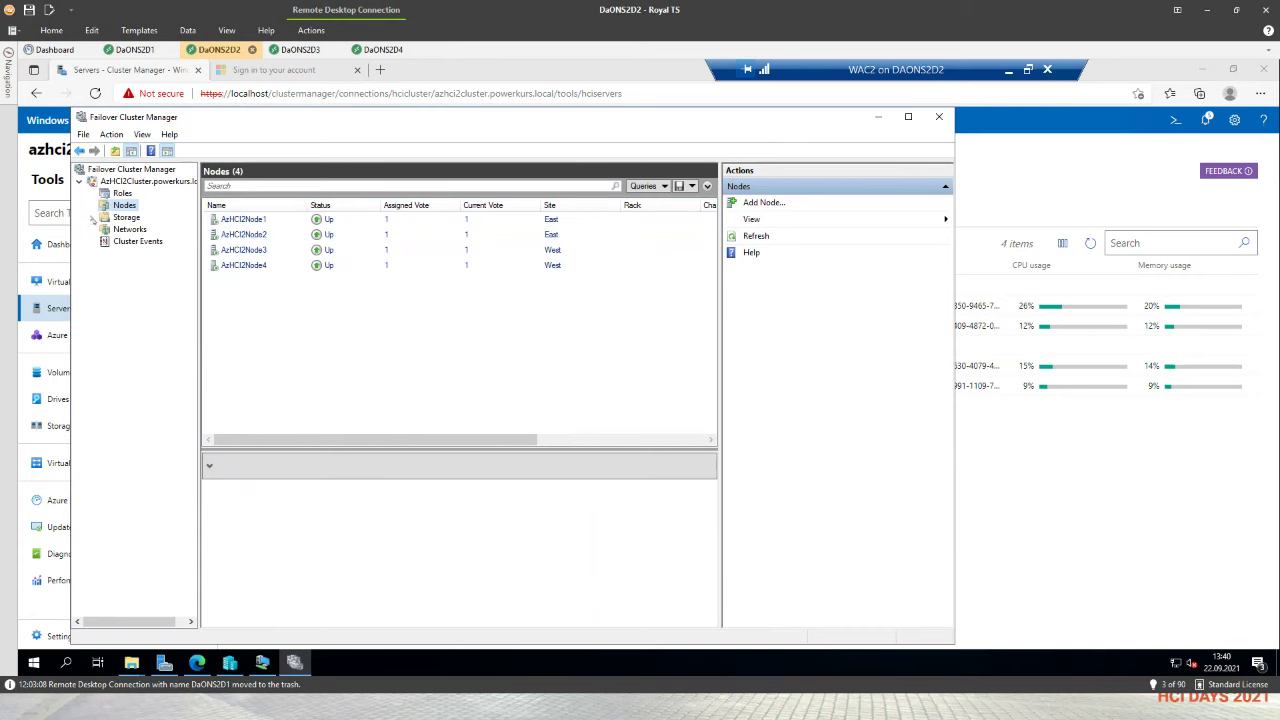
# - List the cluster disks with their full names readable and show the details of the StretchedVolume virtual disk
pyautogui.click(91, 218)
pyautogui.click(130, 229)
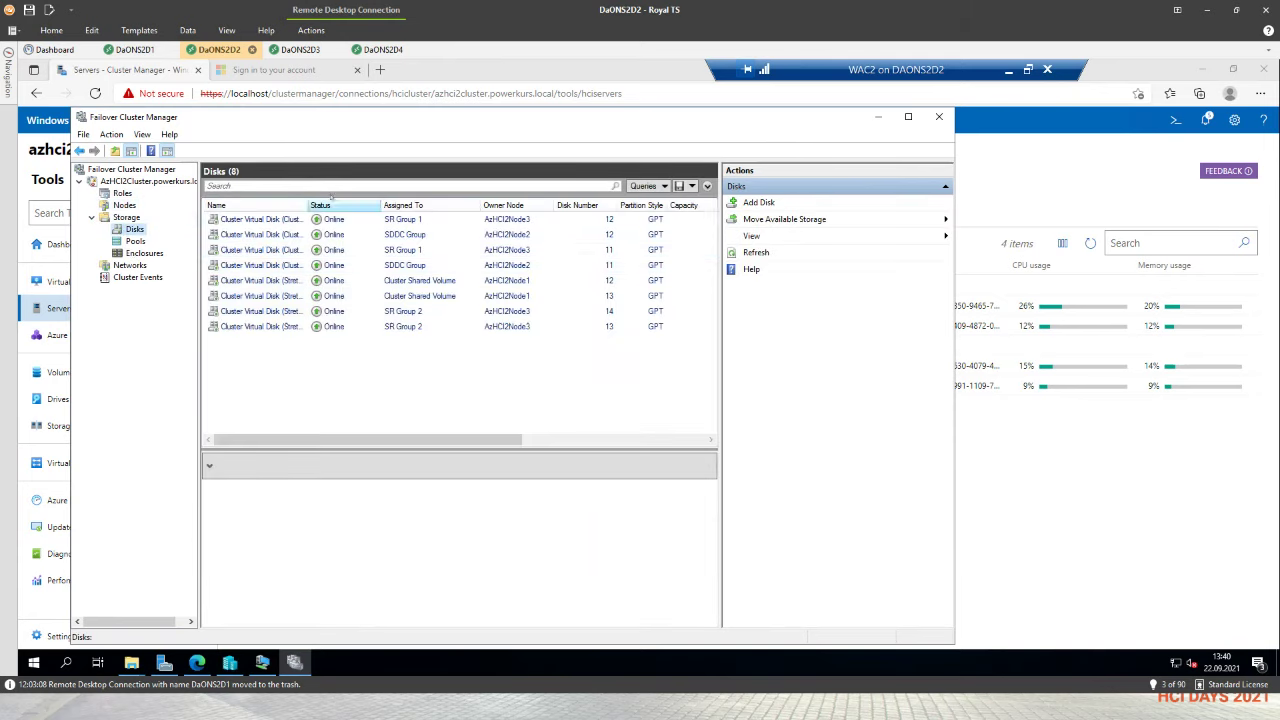
pyautogui.moveTo(305, 205); pyautogui.dragTo(423, 205)
pyautogui.click(308, 281)
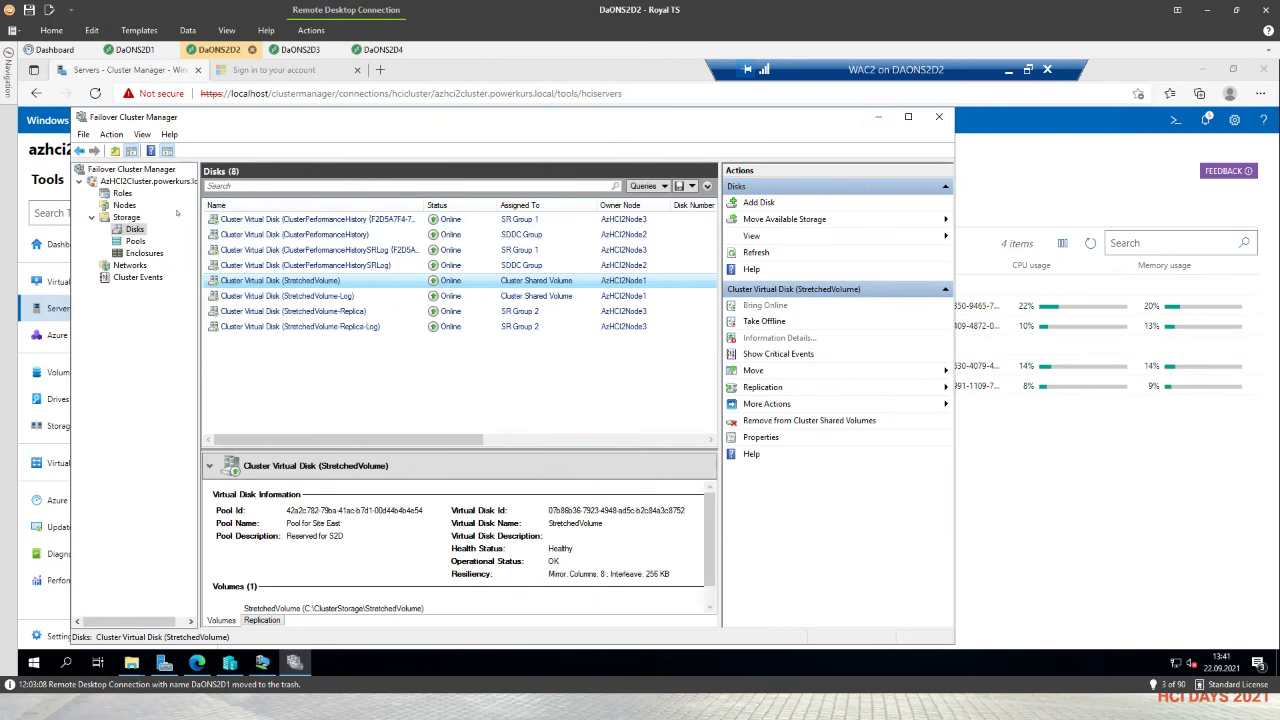
# - Live migrate the SmallBenchmark virtual machine to the node AzHCI2Node3
pyautogui.click(122, 194)
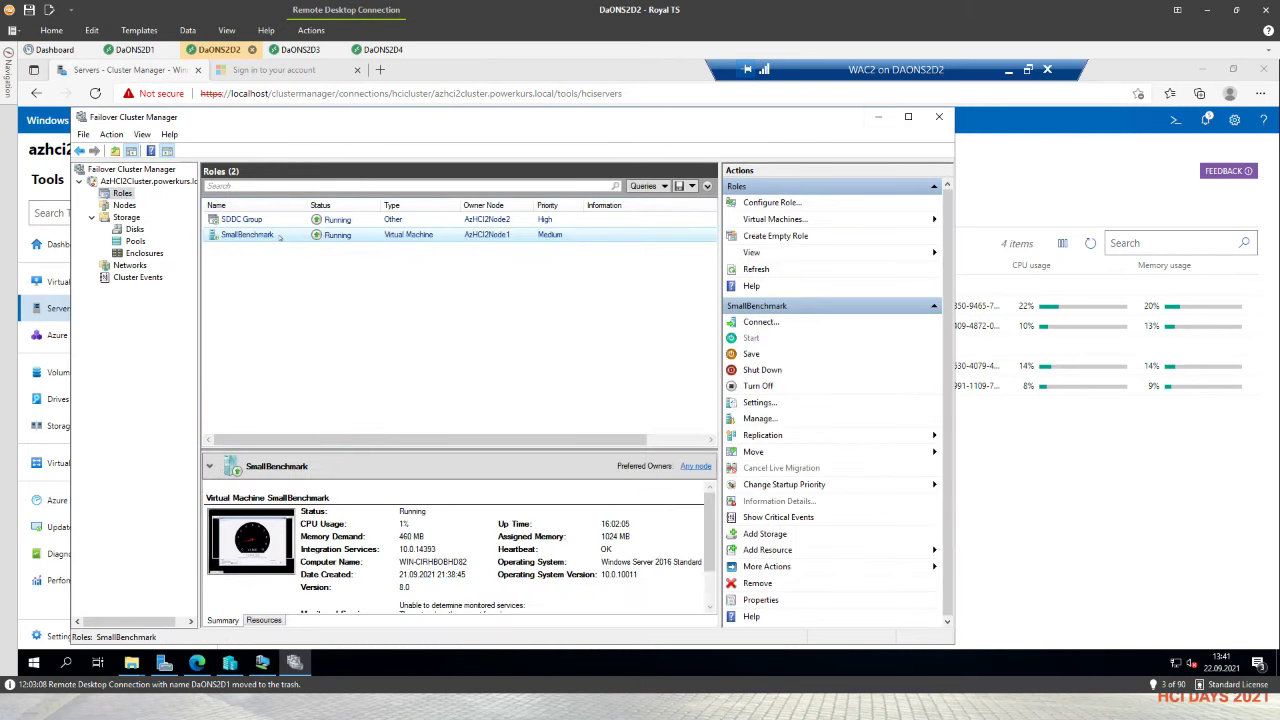
pyautogui.rightClick(279, 237)
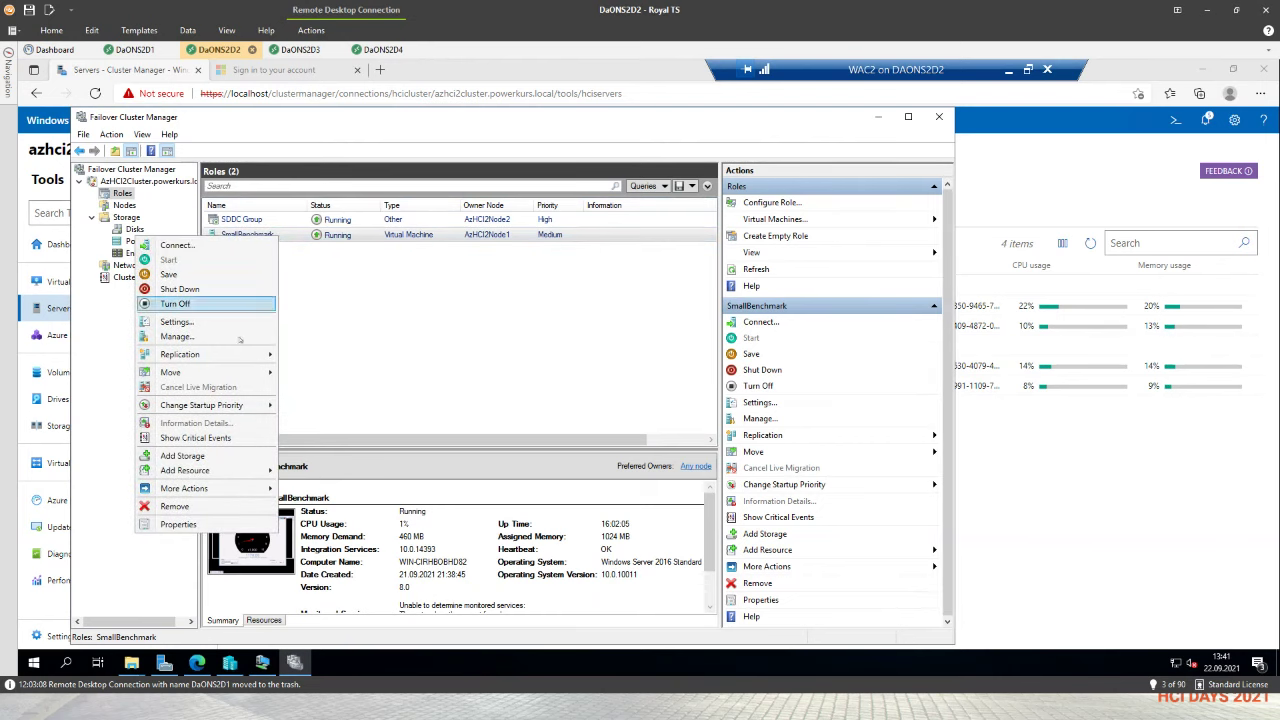
pyautogui.moveTo(240, 376)
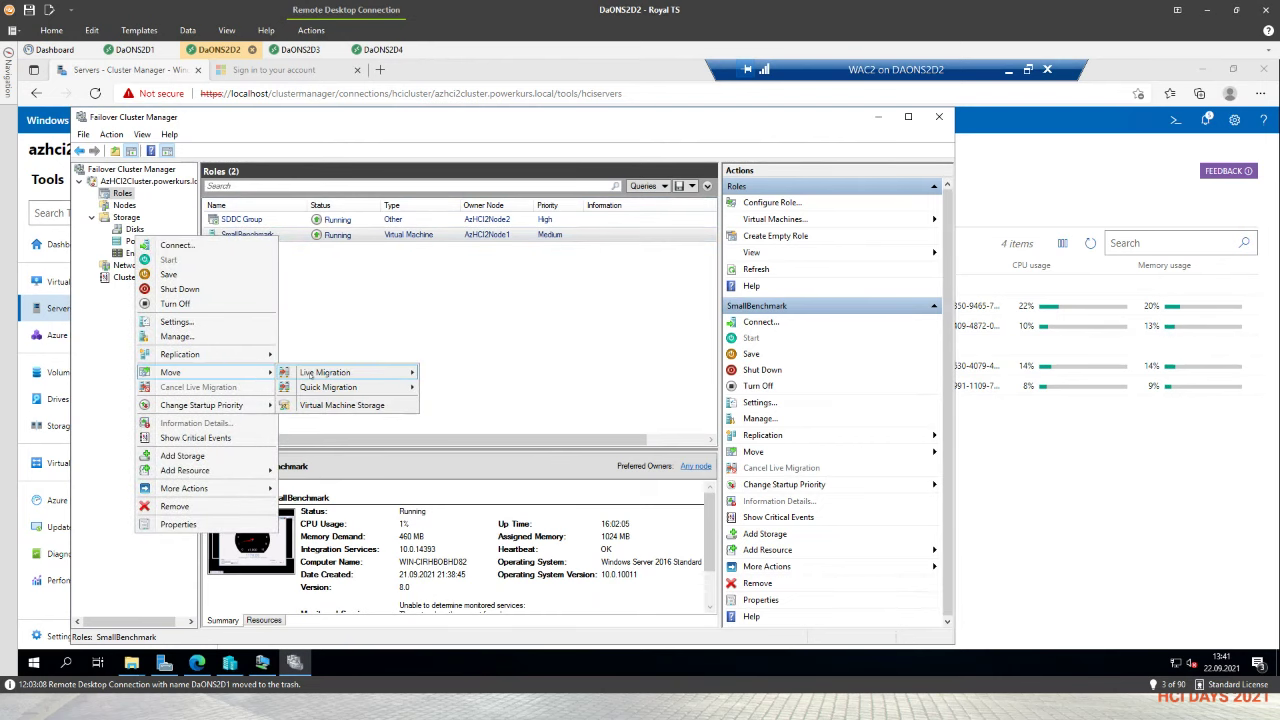
pyautogui.moveTo(310, 374)
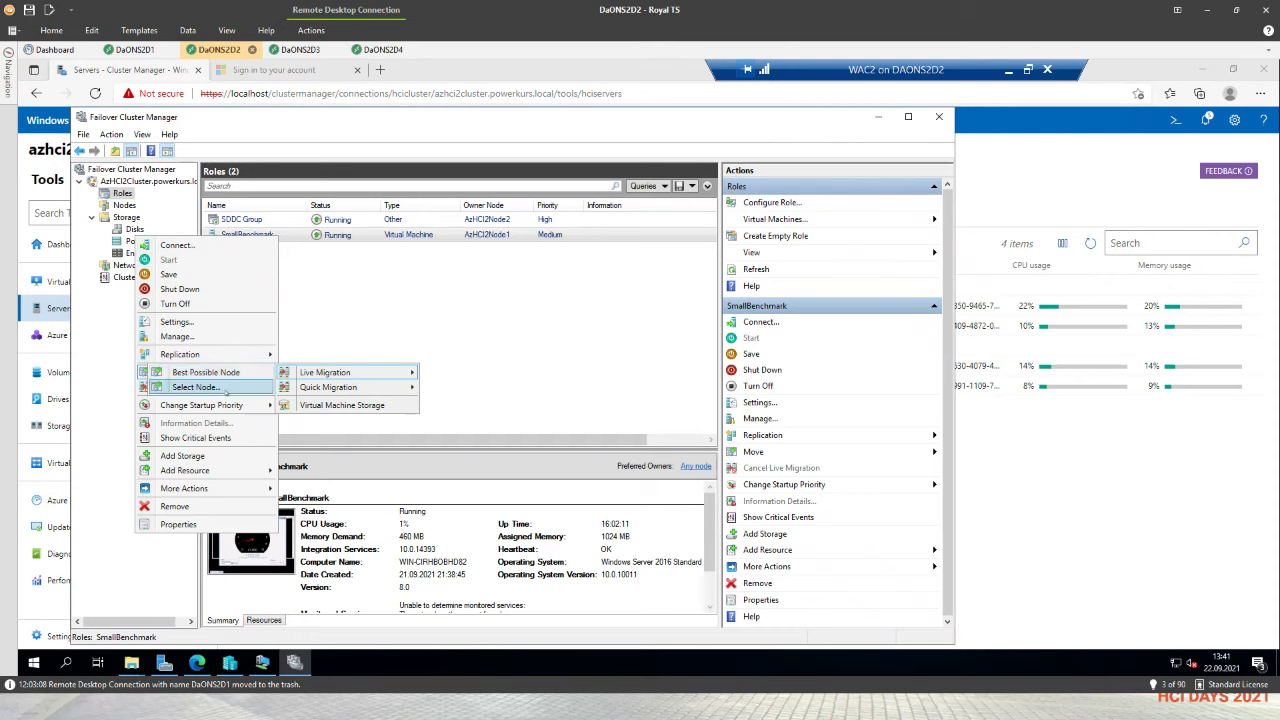
pyautogui.click(196, 387)
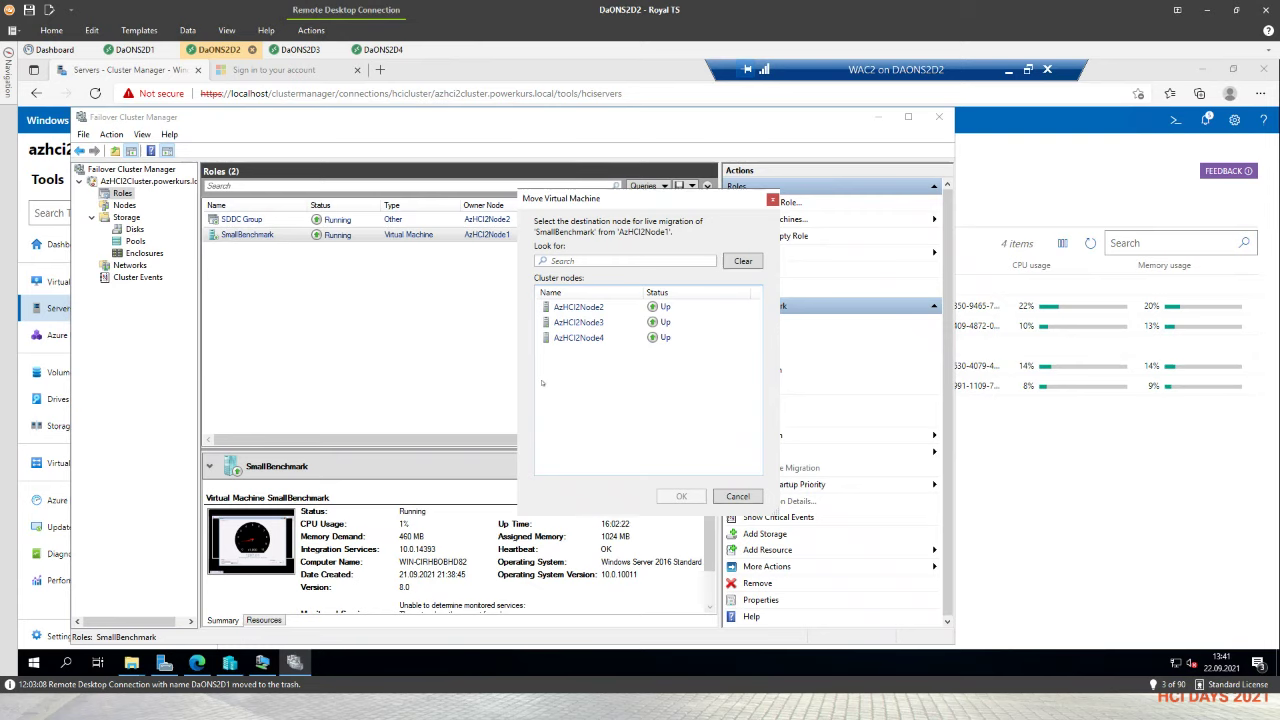
pyautogui.click(580, 322)
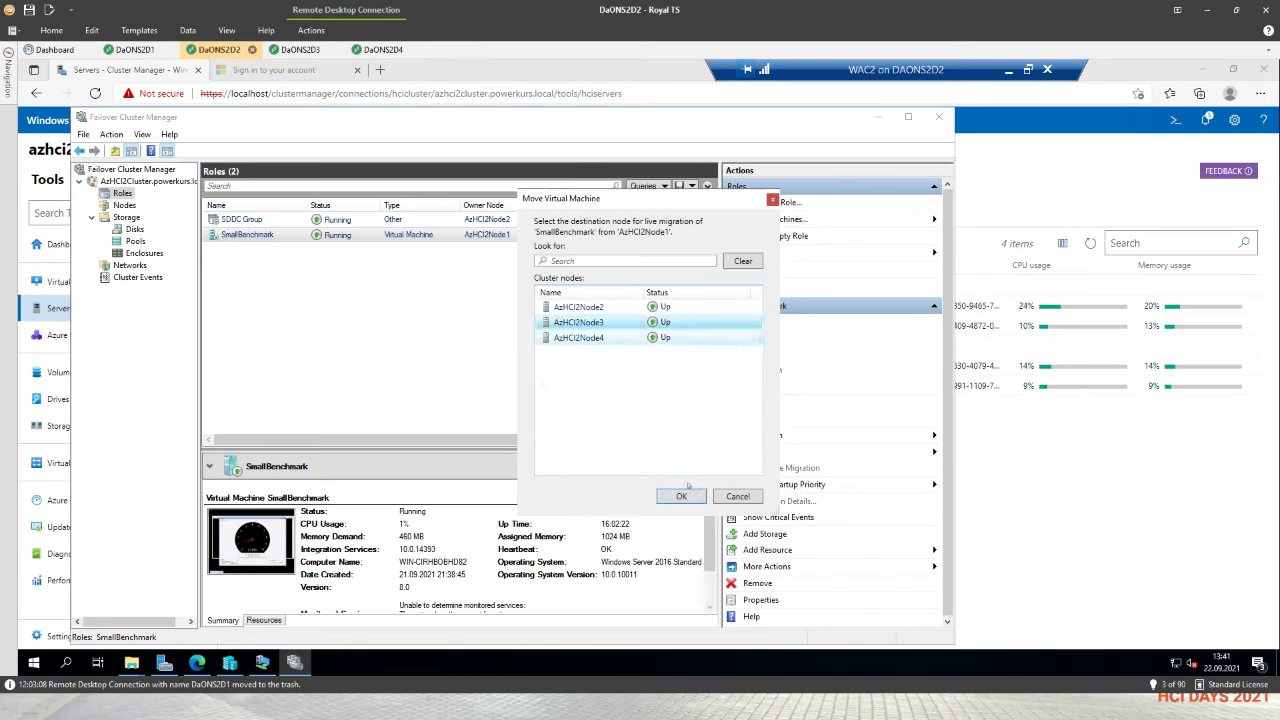
pyautogui.click(681, 497)
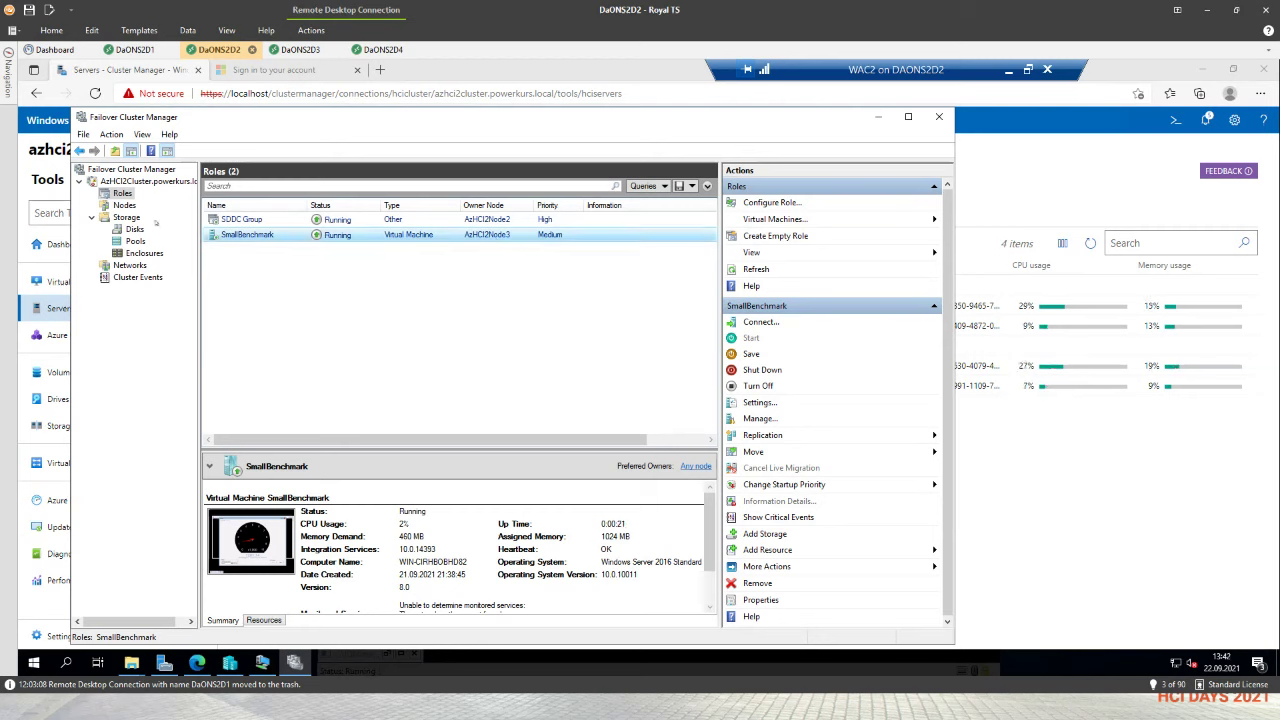
# - Return to Windows Admin Center and show the Storage Replica partnership details of StretchedVolume-group
pyautogui.hotkey('alt', 'F4')
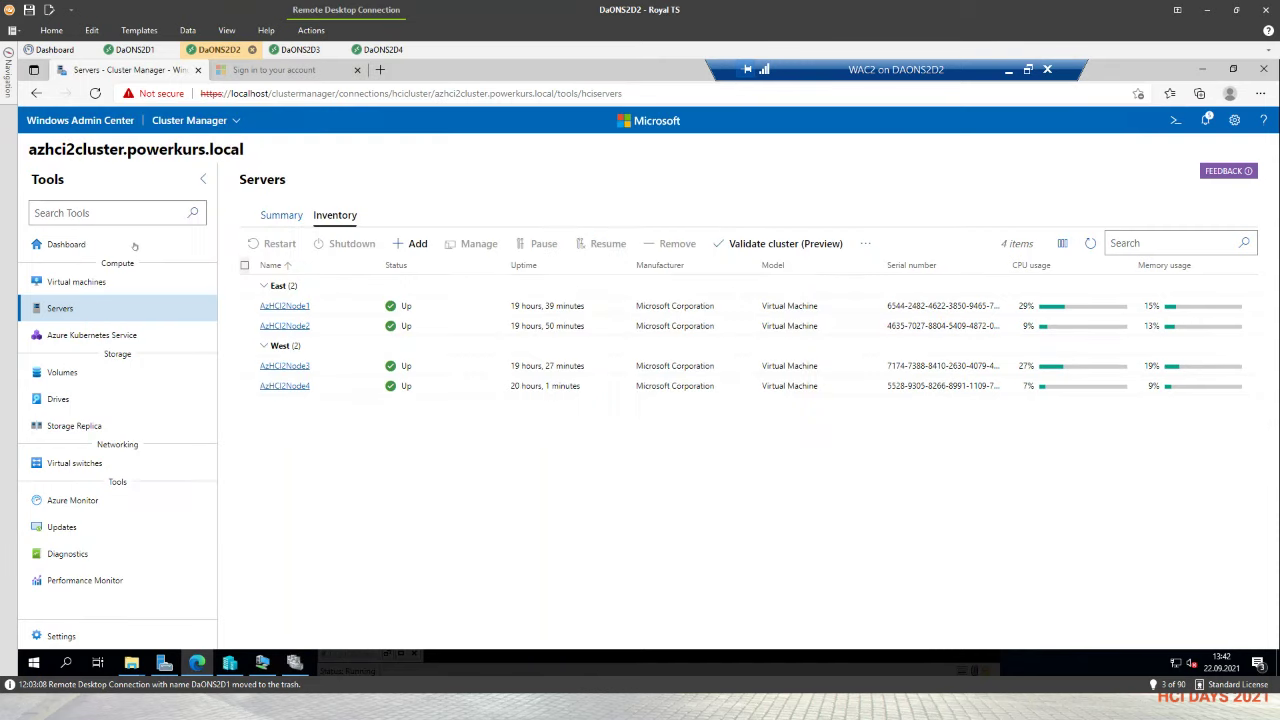
pyautogui.click(68, 427)
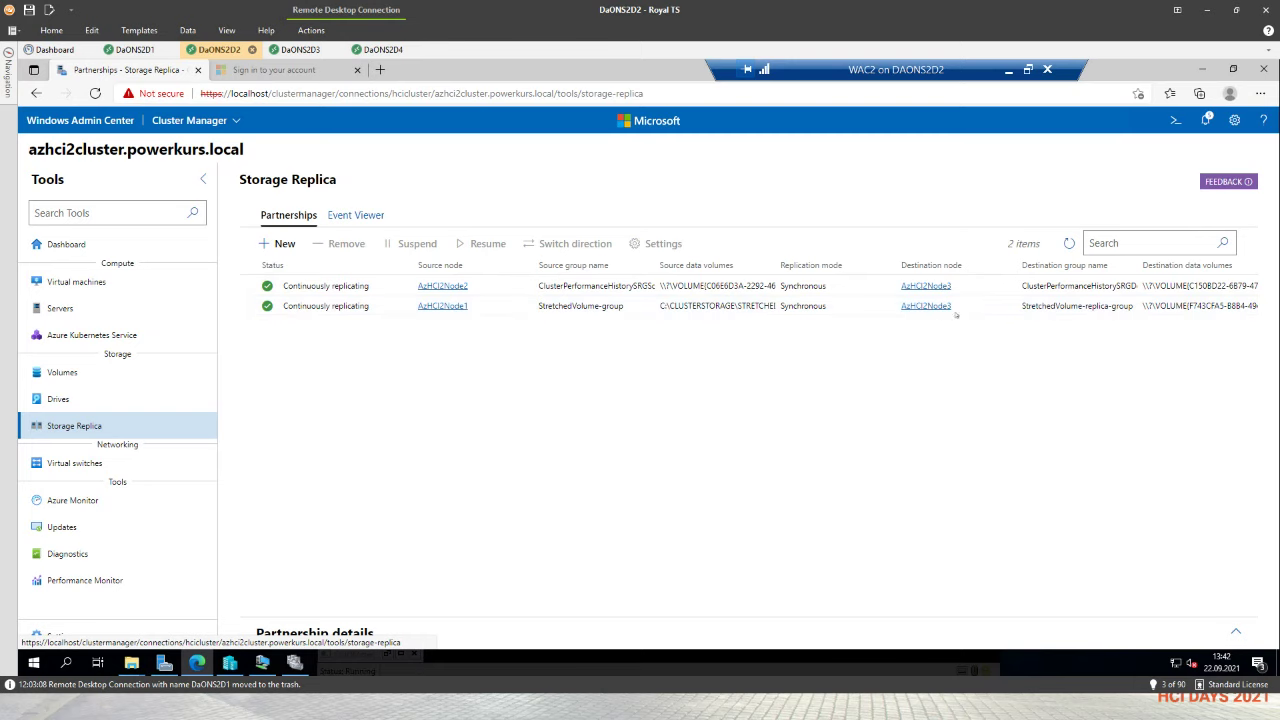
pyautogui.click(352, 312)
# - Switch the replication direction of the StretchedVolume-group partnership from AzHCI2Node1 to AzHCI2Node3 and confirm the change
pyautogui.click(262, 663)
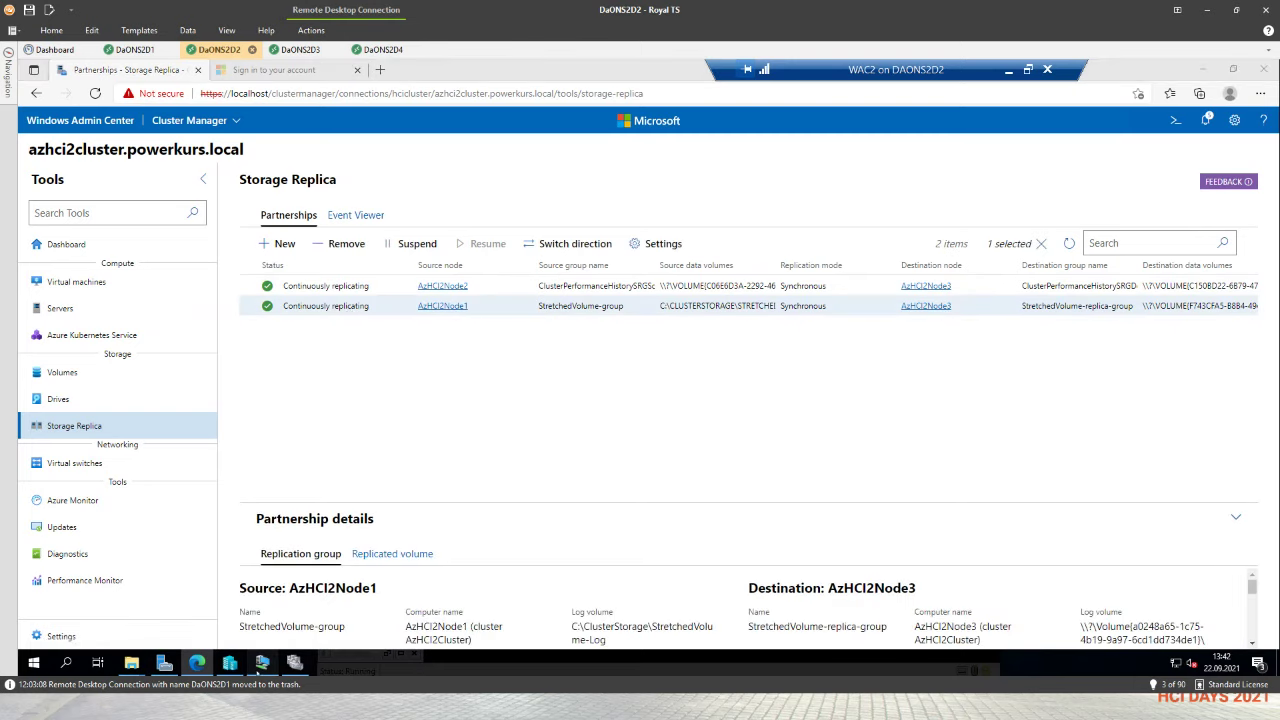
pyautogui.moveTo(590, 114); pyautogui.dragTo(880, 129)
pyautogui.click(347, 308)
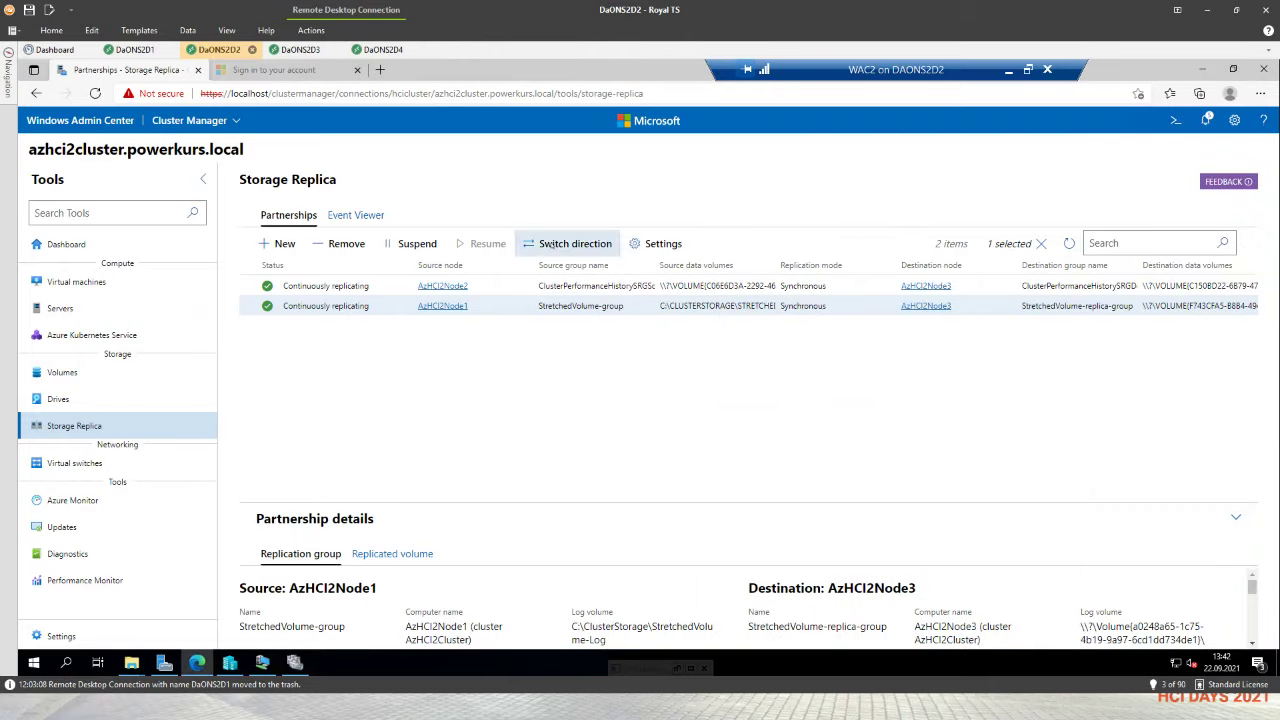
pyautogui.click(548, 244)
pyautogui.click(790, 459)
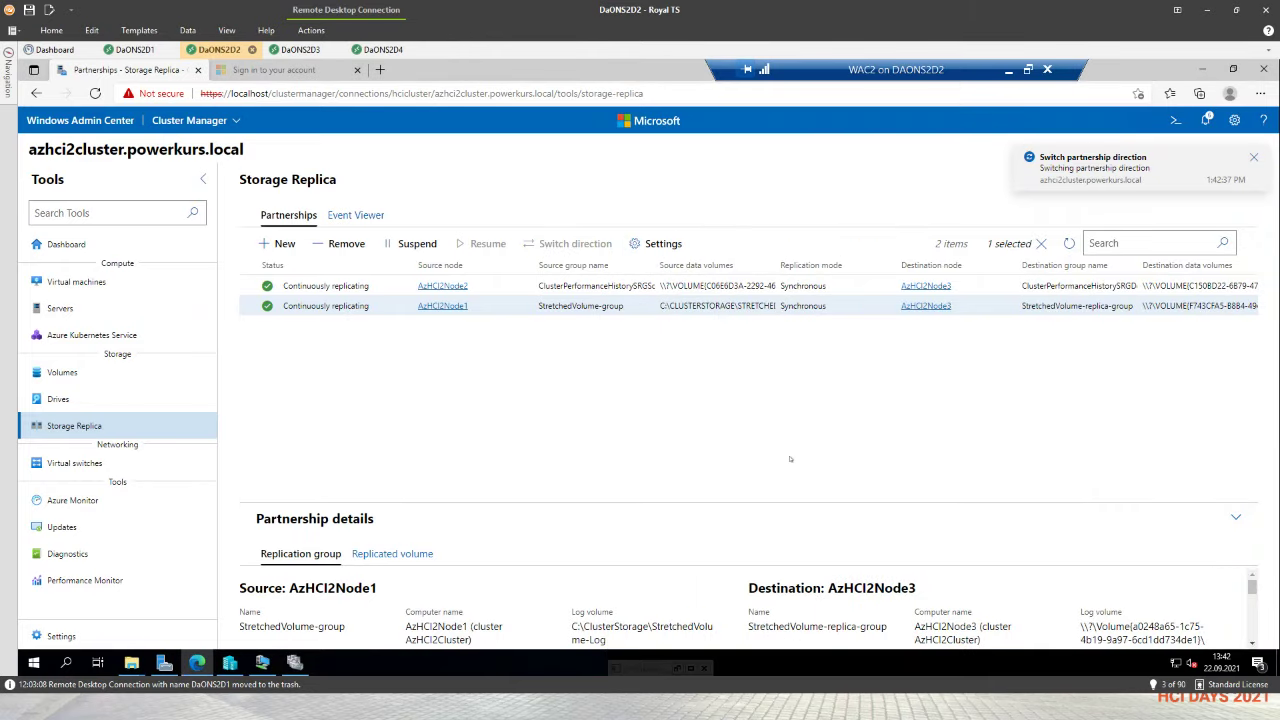
# - Show the SmallBenchmark console with the Iometer gauge beside the Storage Replica partnership list to monitor I/O and replication status
pyautogui.click(262, 663)
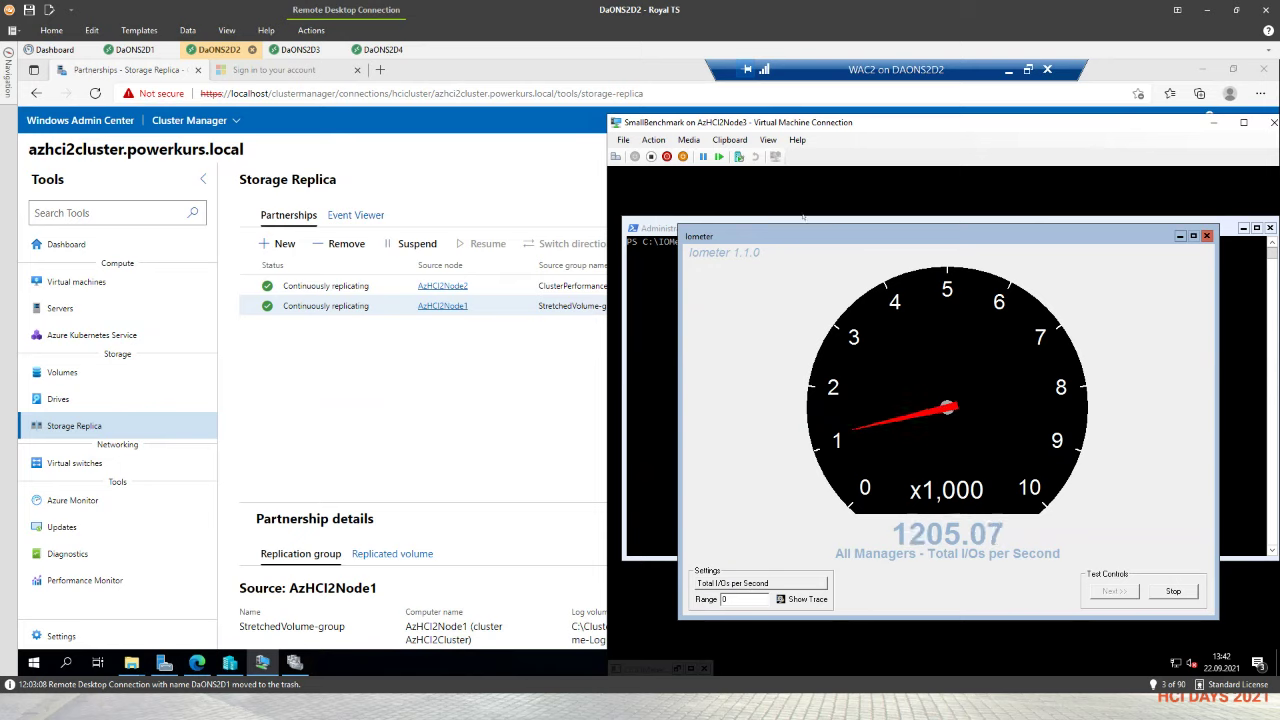
pyautogui.moveTo(818, 236); pyautogui.dragTo(798, 187)
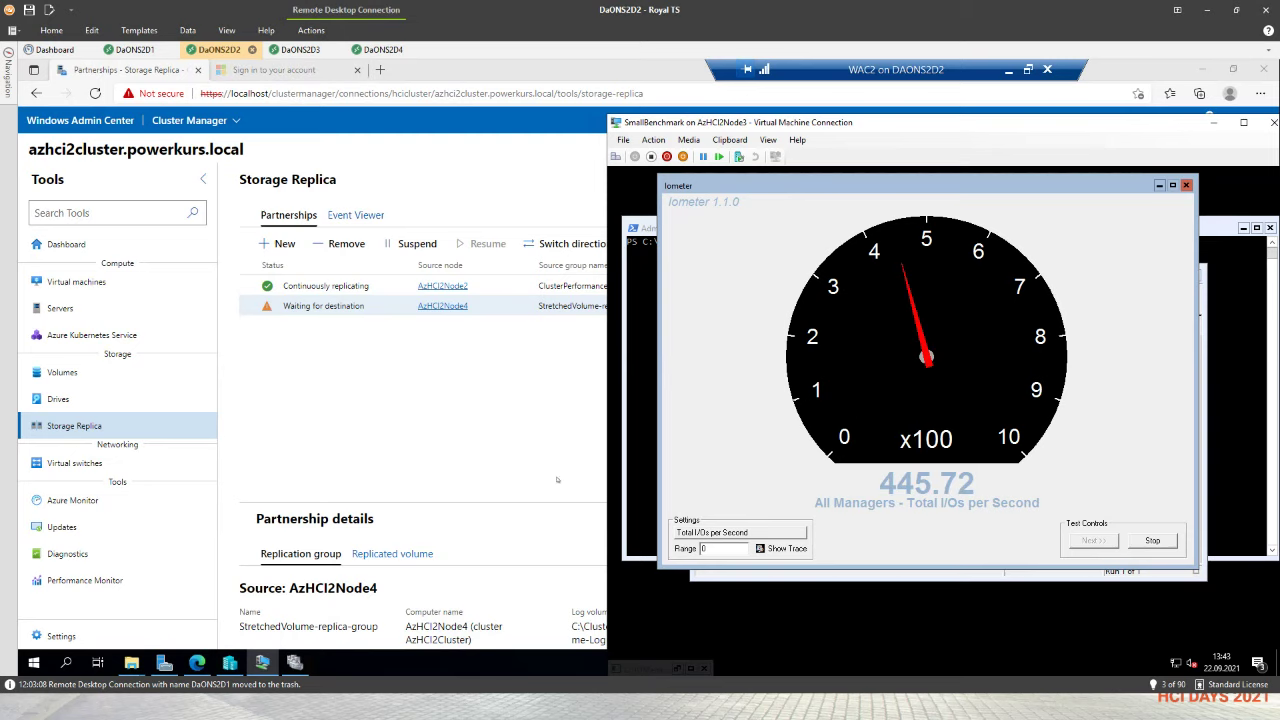
pyautogui.click(296, 313)
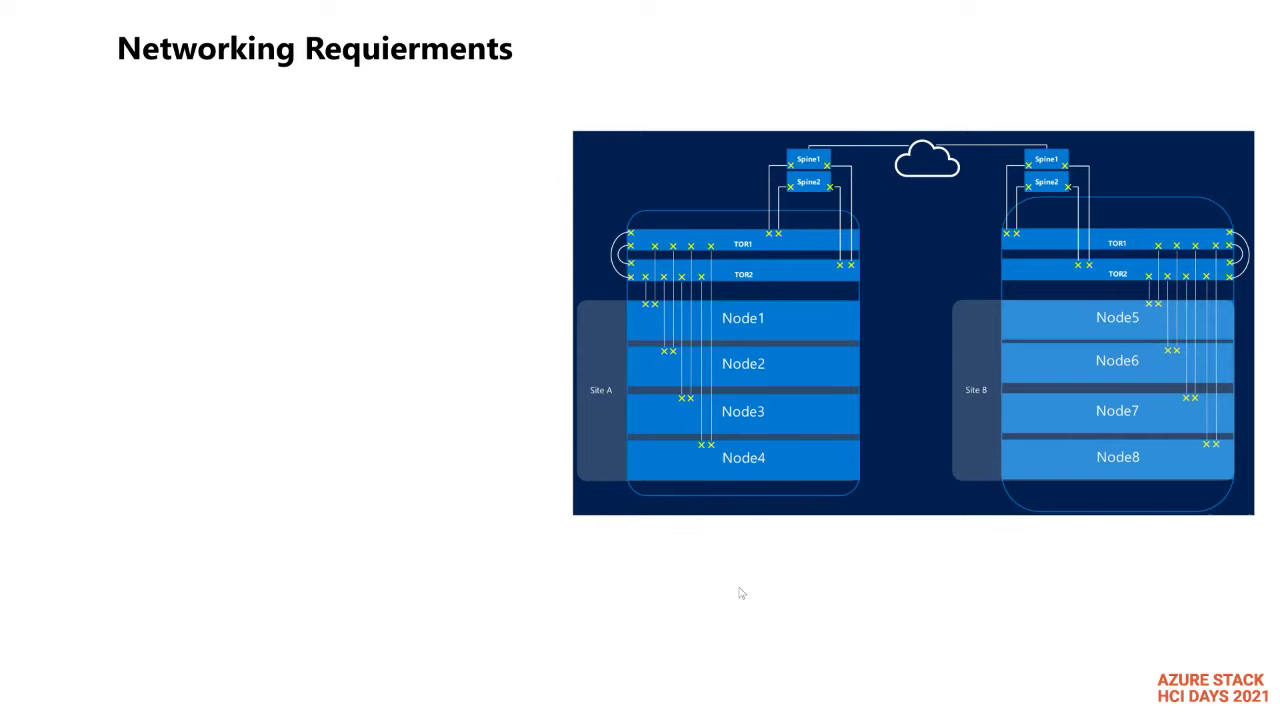
pyautogui.click(410, 485)
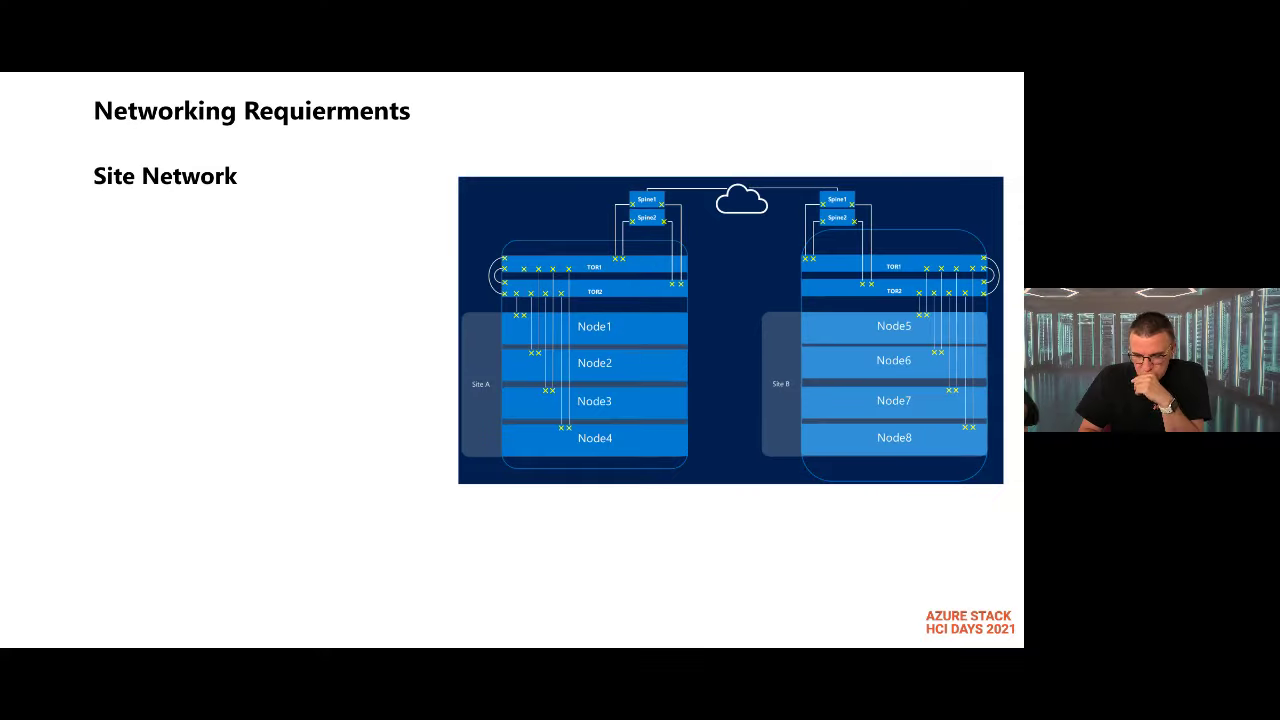
pyautogui.press('Right')
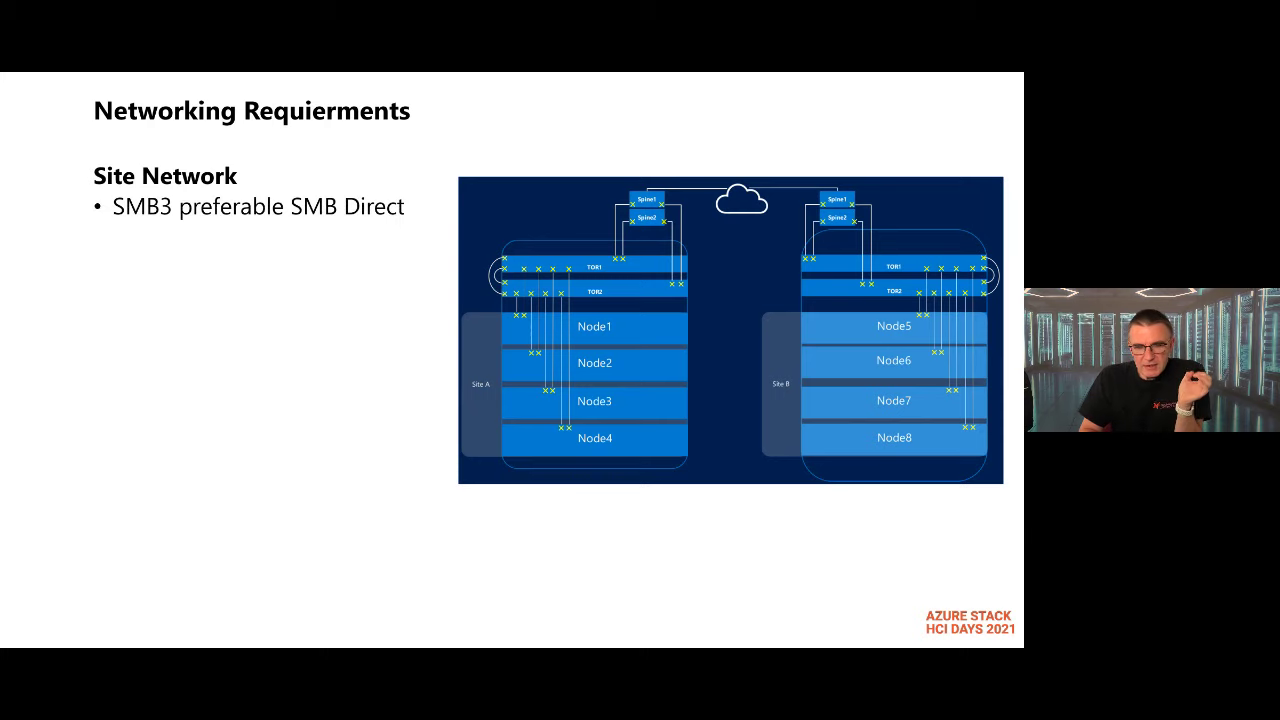
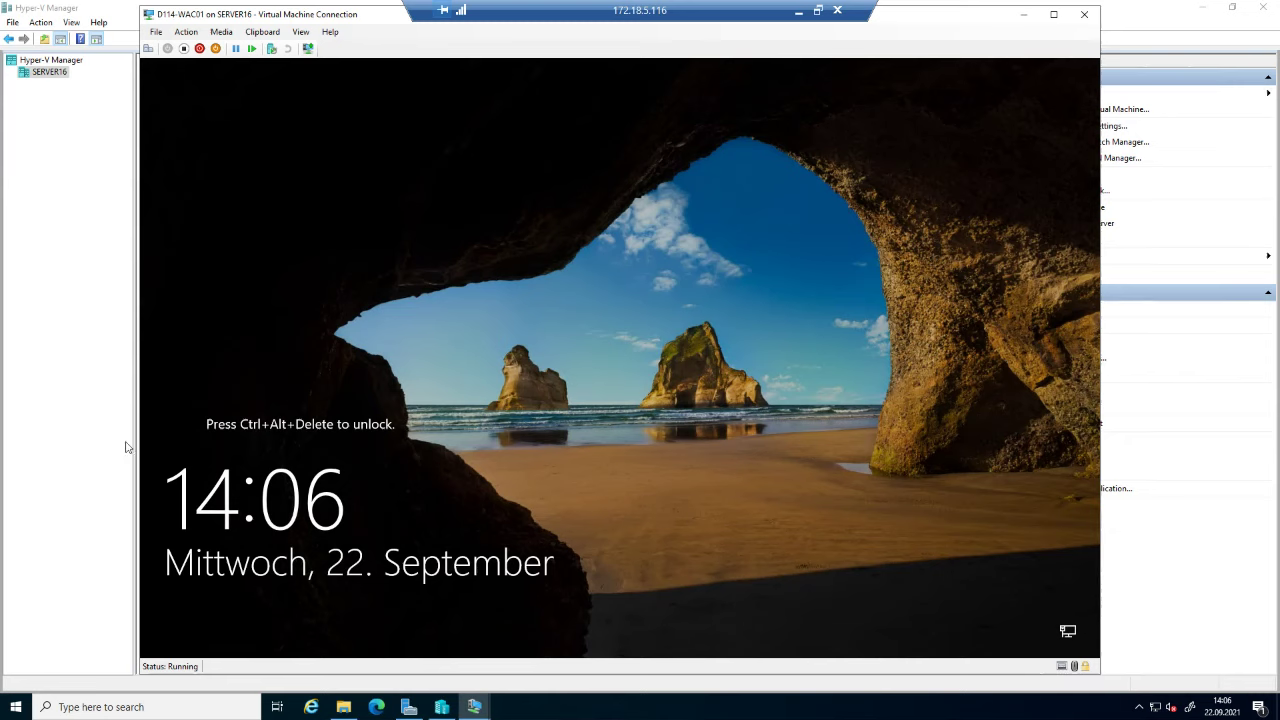
# - Return to Hyper-V Manager and locate the D114-WAC01 and D114-SRV11 virtual machines in SERVER16's list
pyautogui.click(78, 432)
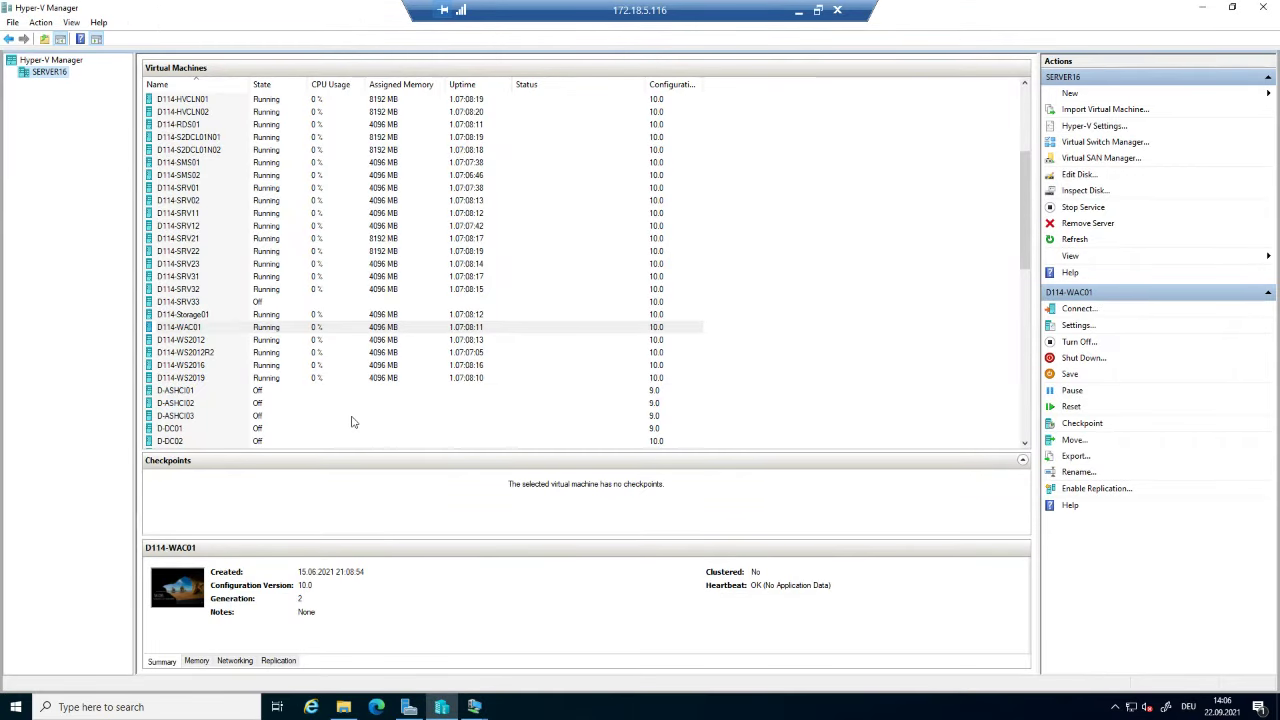
pyautogui.scroll(2, 422, 417)
pyautogui.scroll(1, 422, 417)
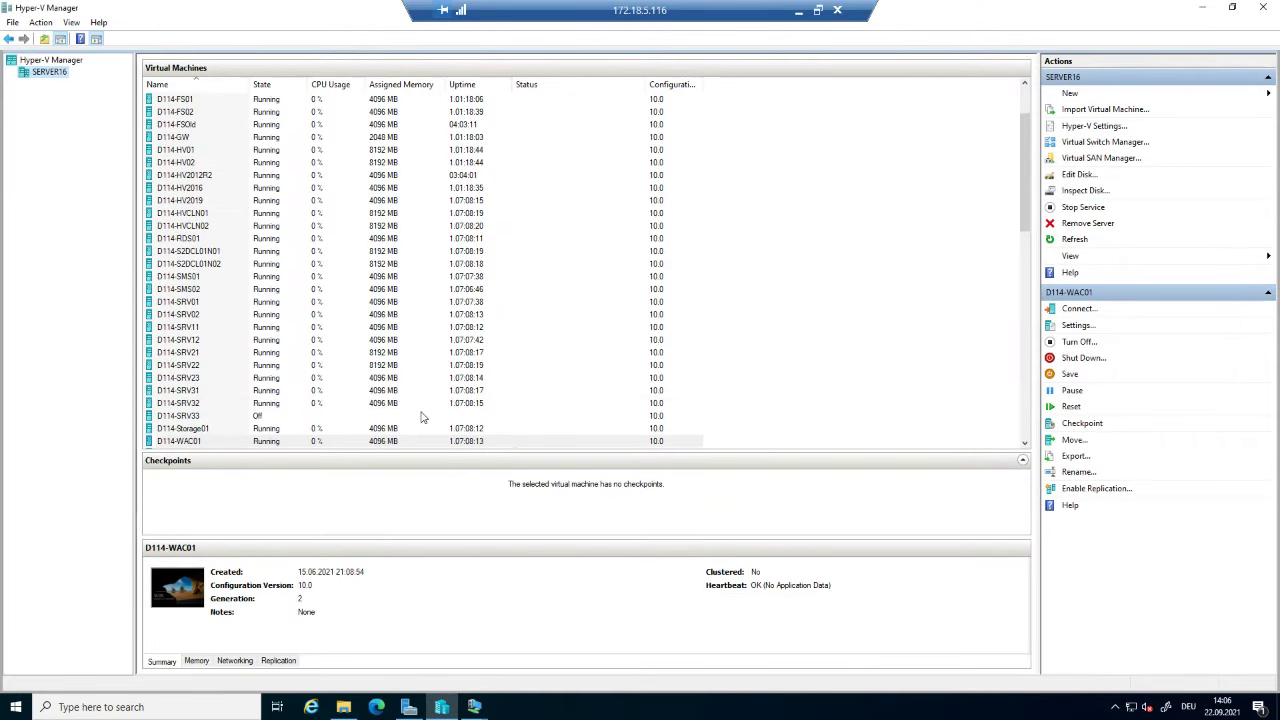
pyautogui.scroll(-1, 422, 417)
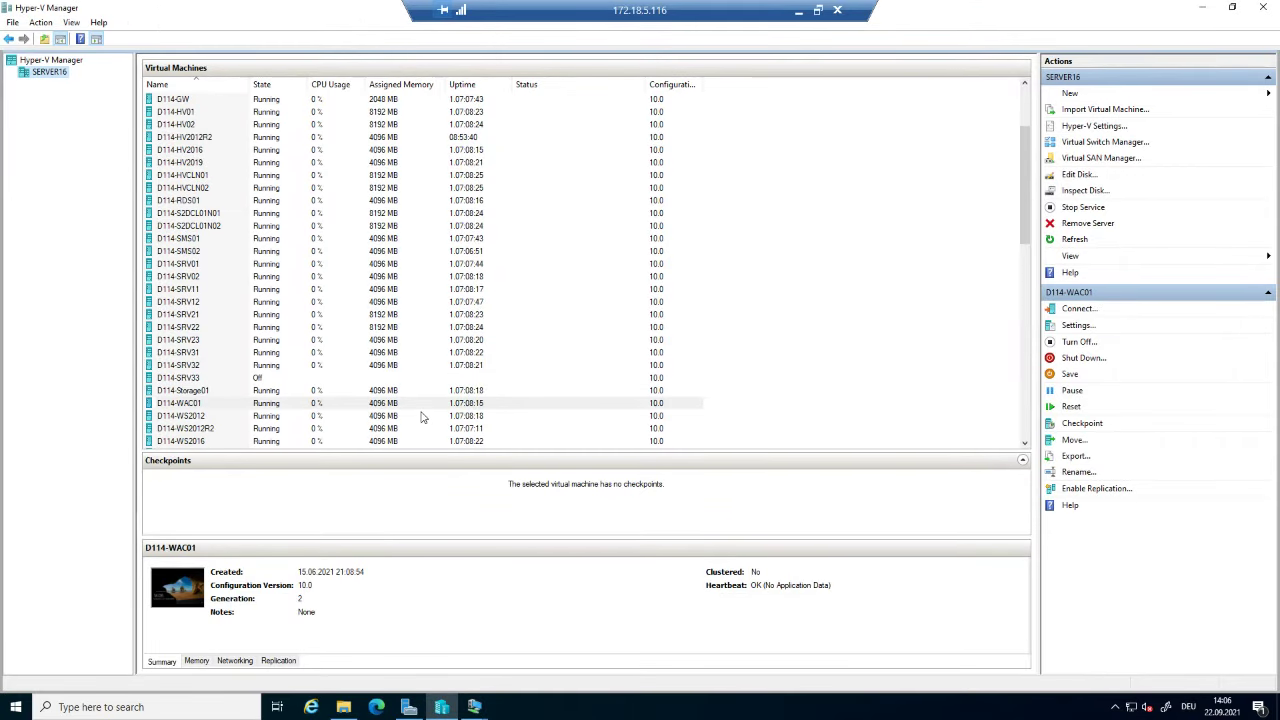
pyautogui.hotkey('ctrl', '1')
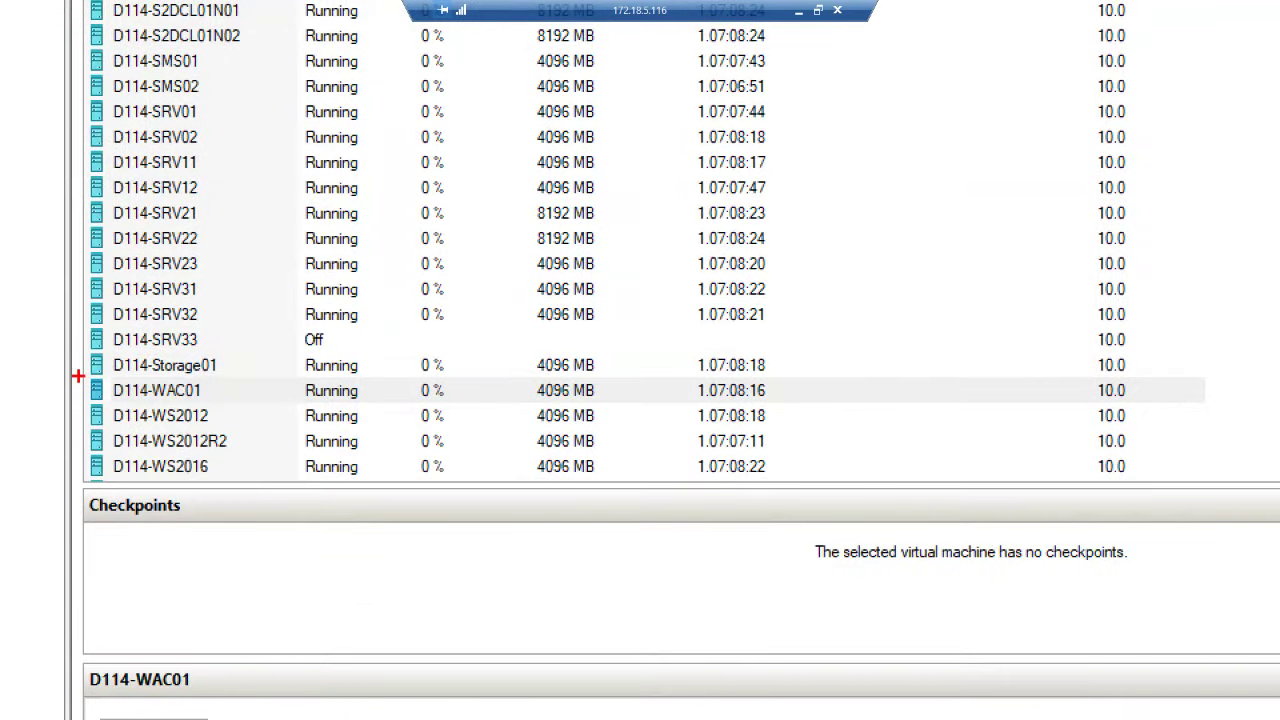
pyautogui.moveTo(76, 378); pyautogui.dragTo(624, 405)
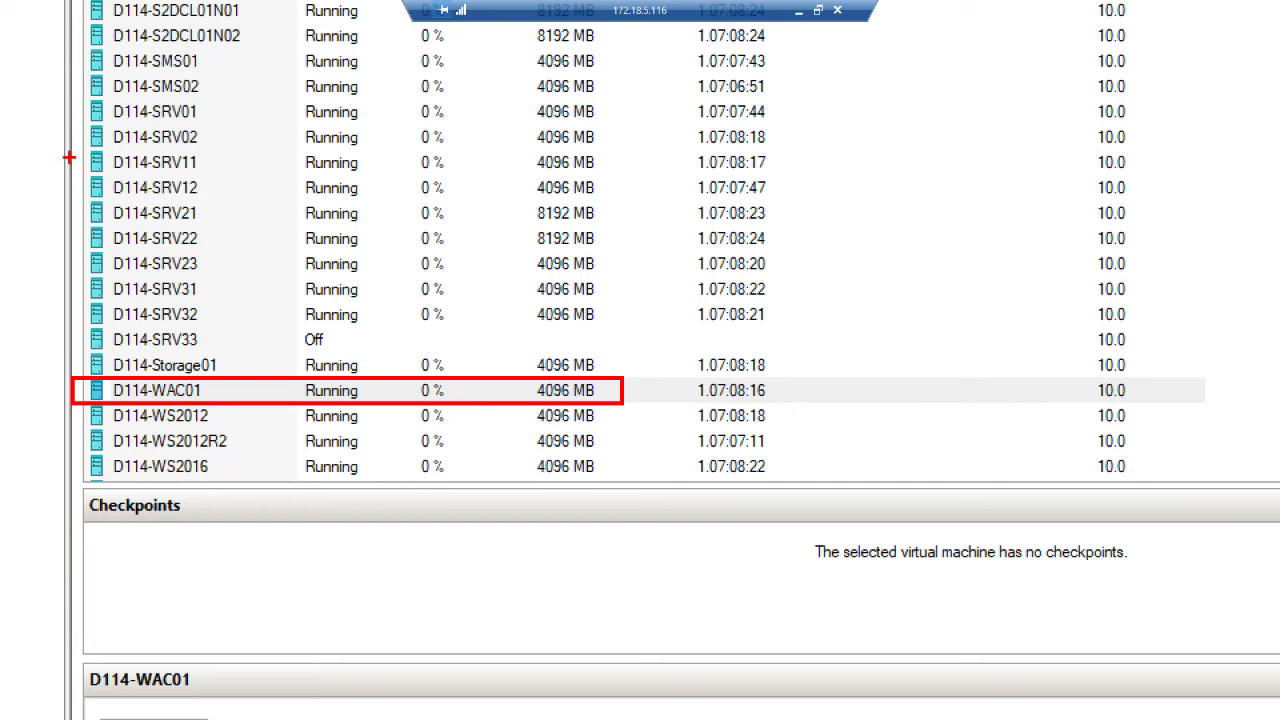
pyautogui.moveTo(80, 148)
pyautogui.mouseDown()
pyautogui.moveTo(276, 172)
pyautogui.moveTo(494, 177)
pyautogui.mouseUp()
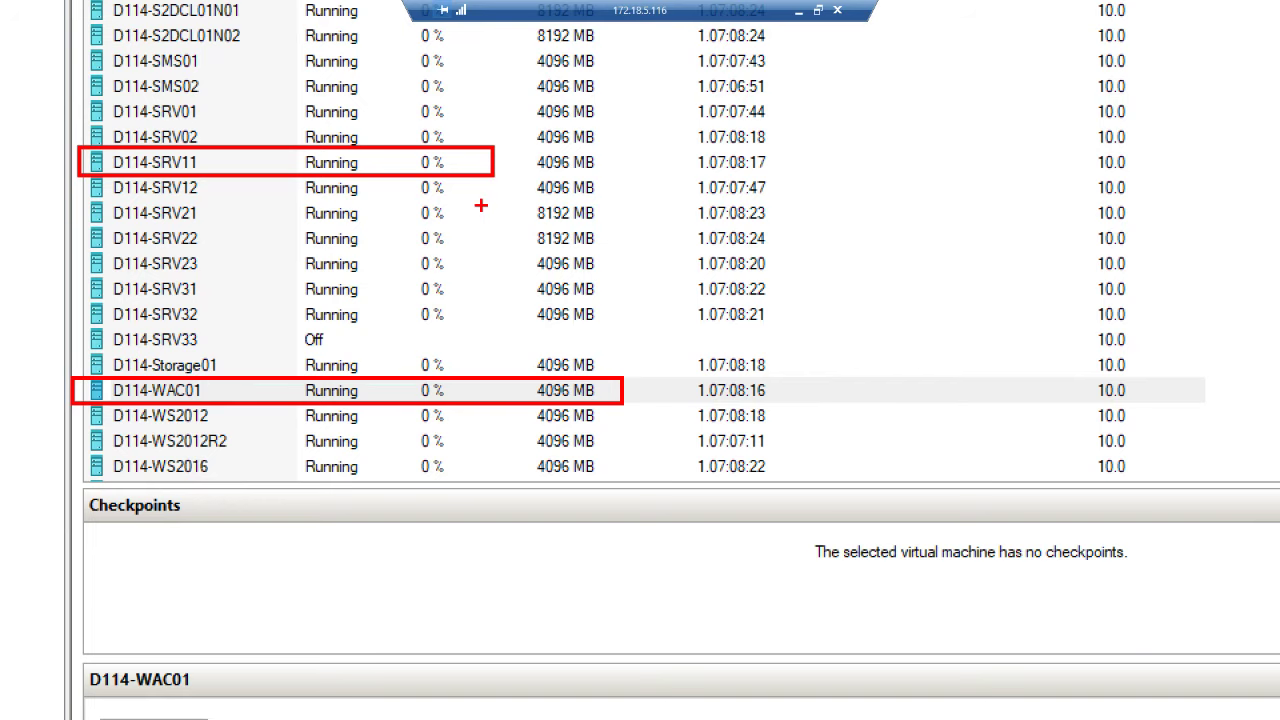
pyautogui.press('Escape')
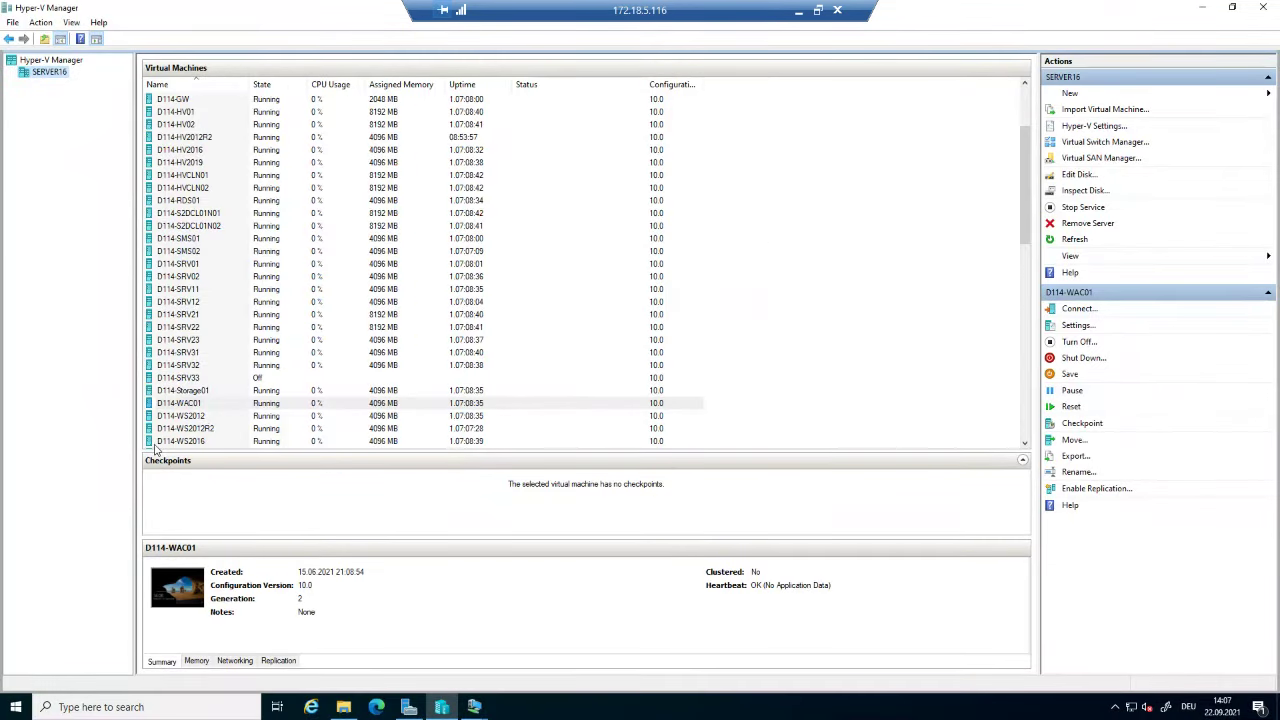
# - Locate the cluster nodes D114-S2DCL01N01, D114-S2DCL01N02, D114-ASHCIN01 and D114-ASHCIN02 in the virtual machine list
pyautogui.hotkey('ctrl', '1')
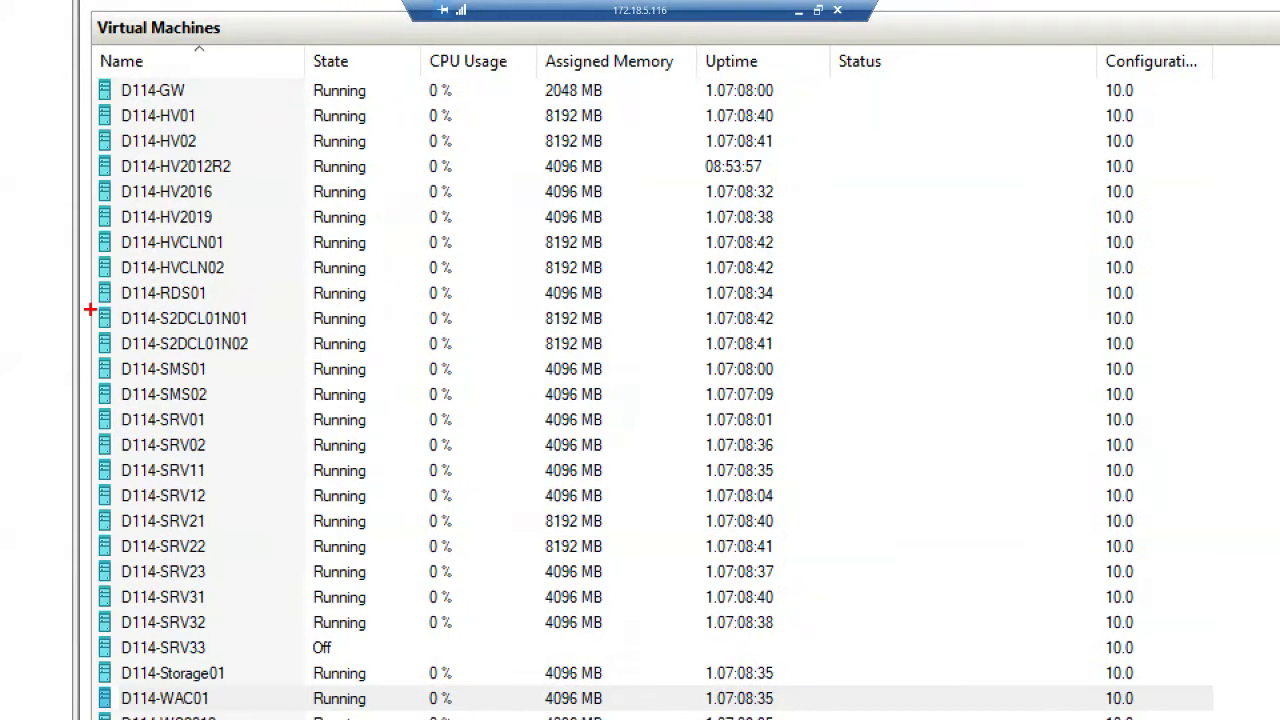
pyautogui.moveTo(89, 302); pyautogui.dragTo(296, 357)
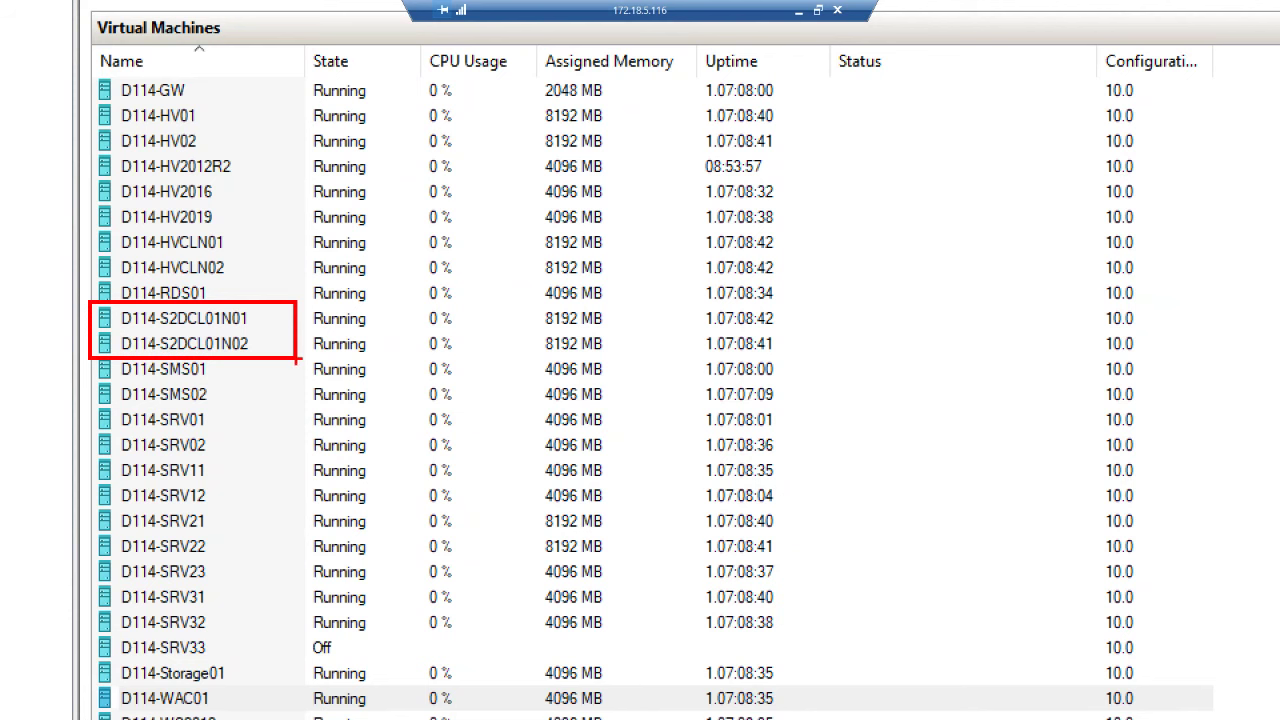
pyautogui.press('Escape')
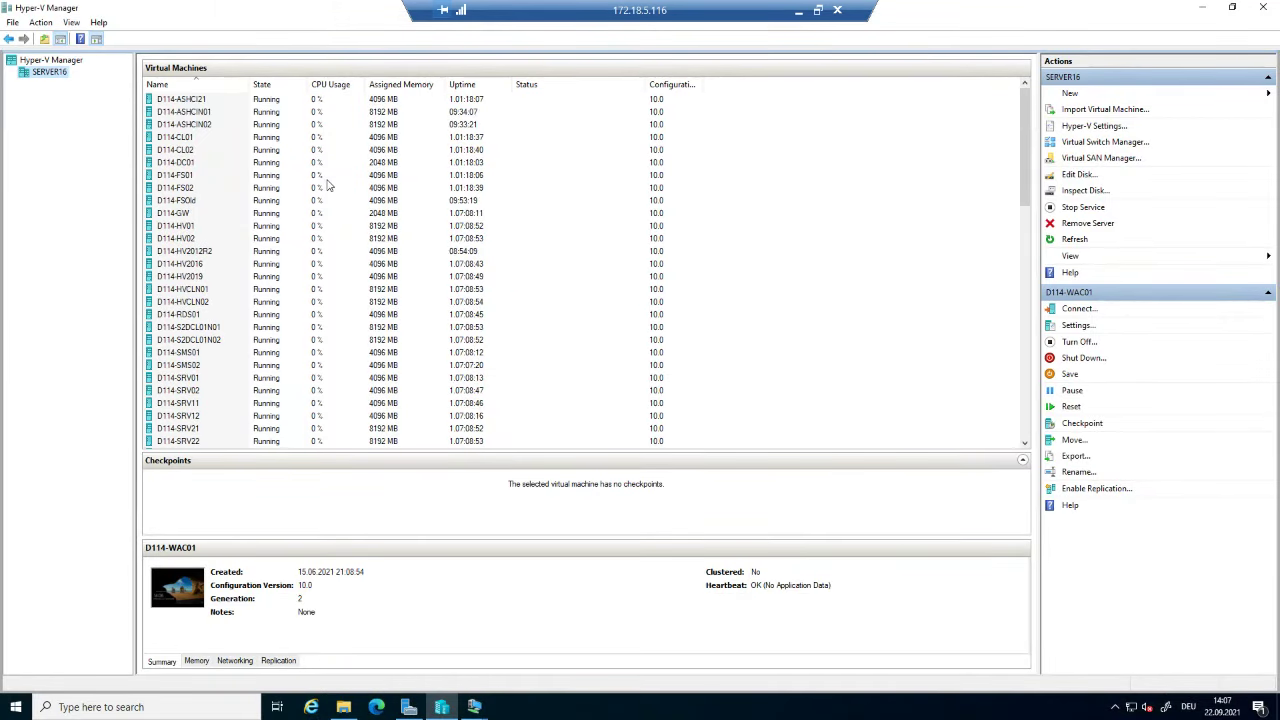
pyautogui.hotkey('ctrl', '1')
pyautogui.click(82, 80)
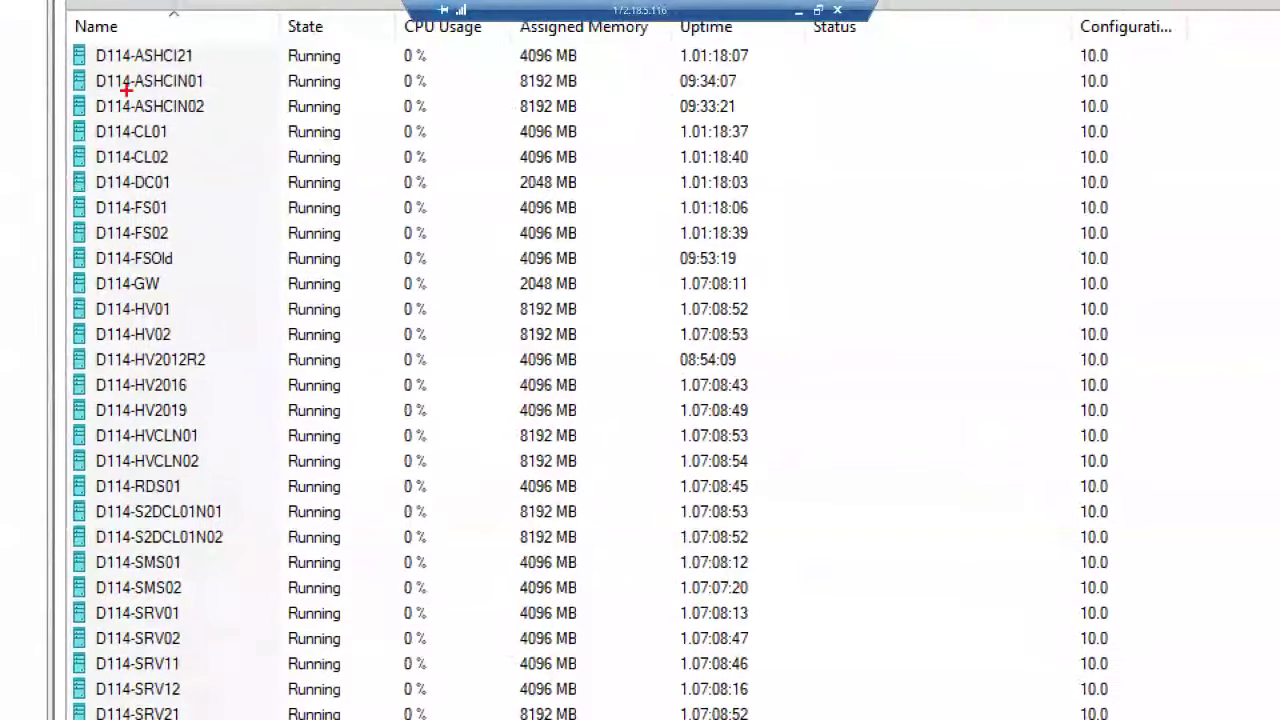
pyautogui.moveTo(58, 64); pyautogui.dragTo(248, 120)
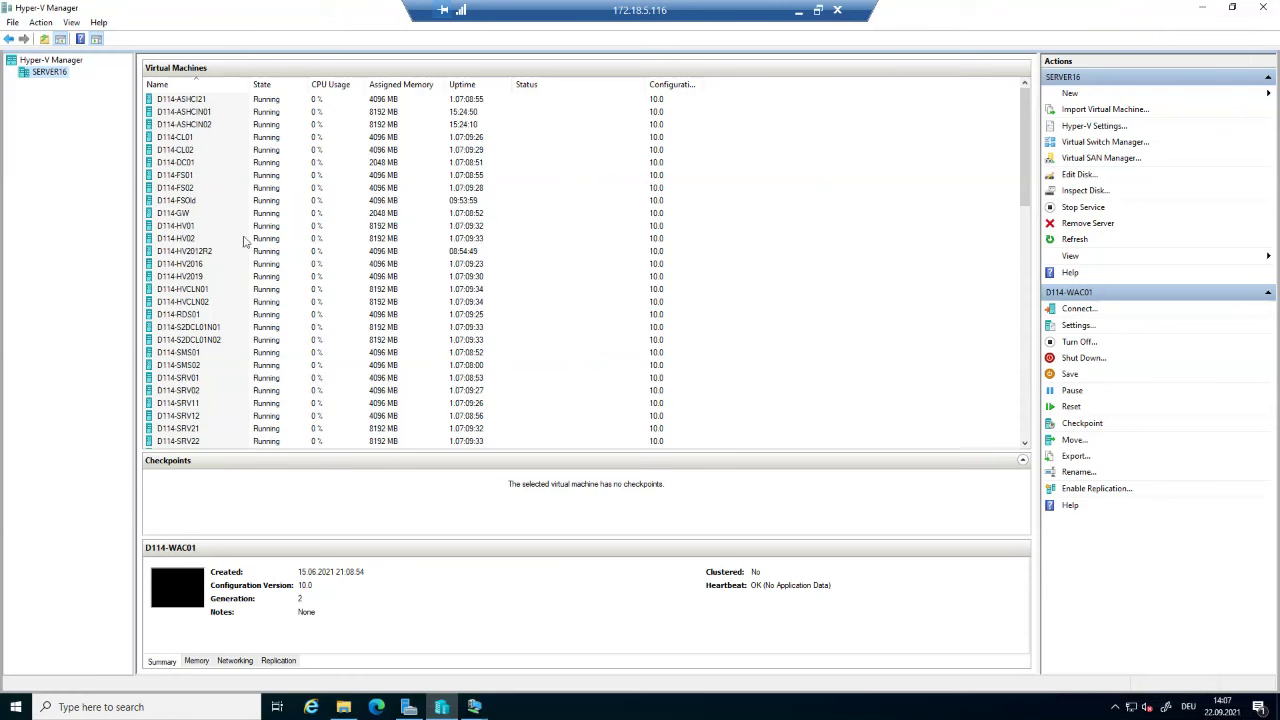
pyautogui.scroll(-2, 256, 293)
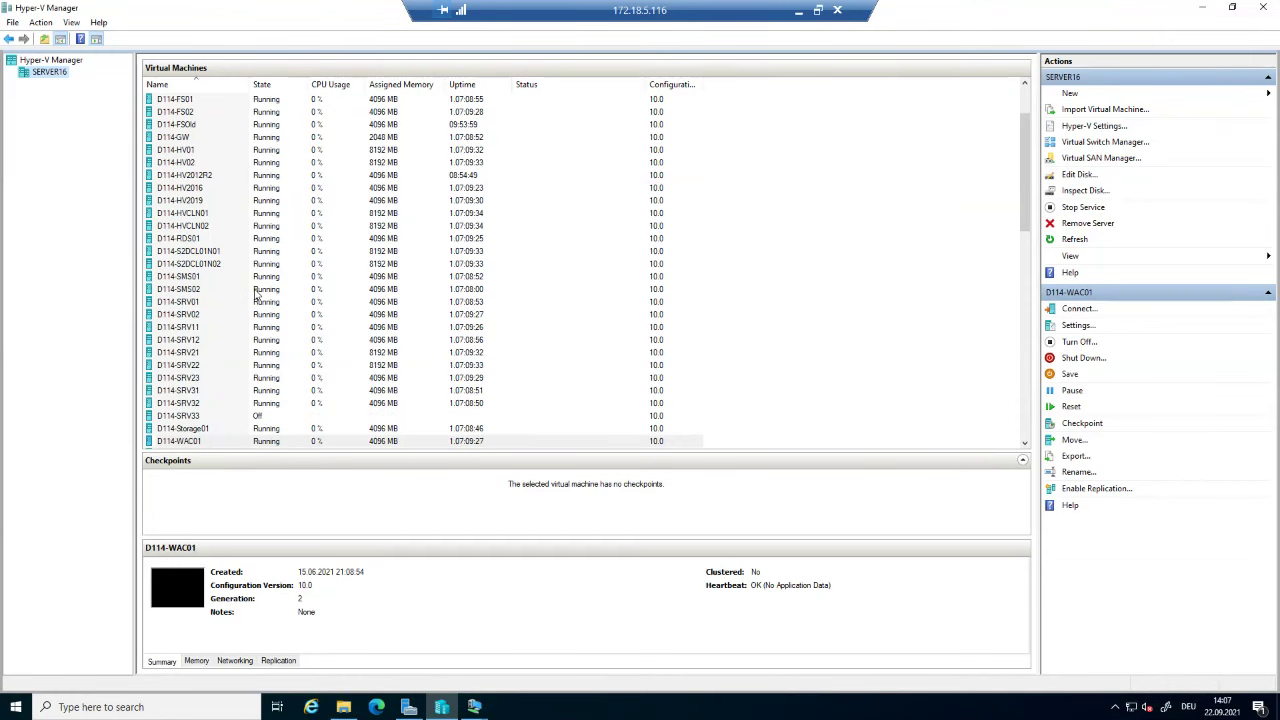
pyautogui.scroll(-2, 256, 293)
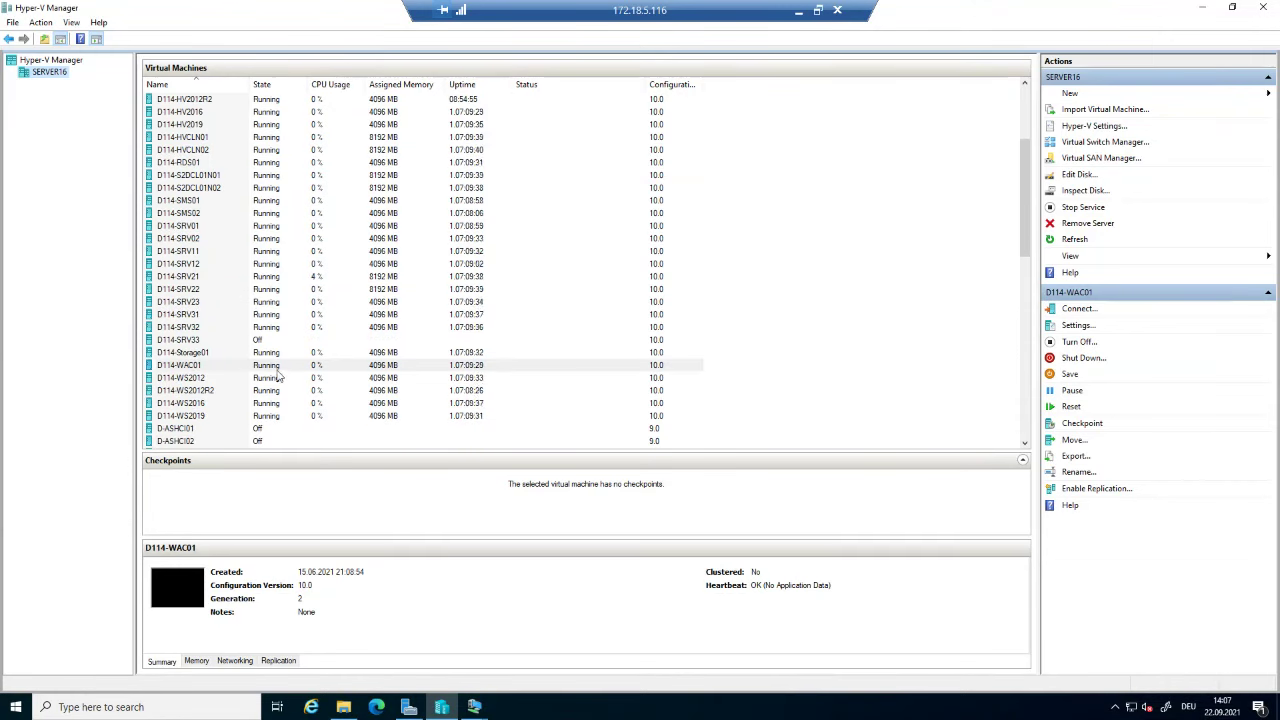
pyautogui.rightClick(280, 367)
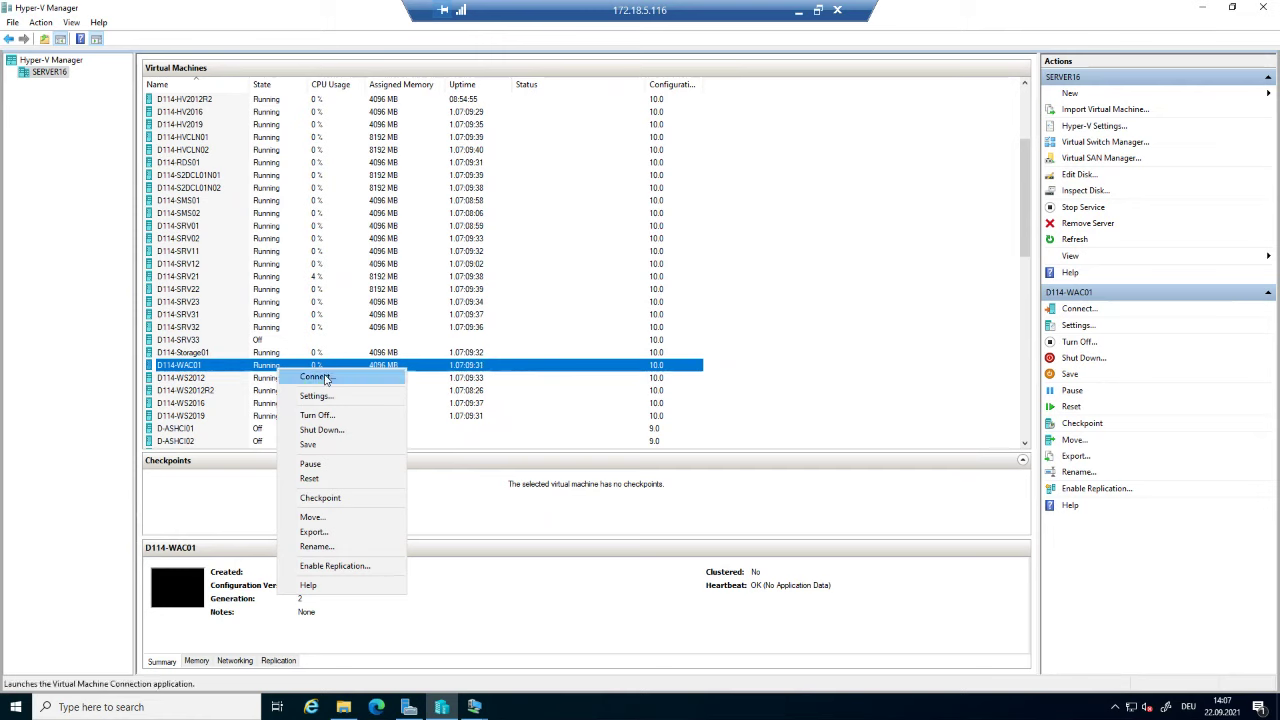
pyautogui.click(232, 189)
# - Connect to the console of the D114-ASHCIN02 virtual machine
pyautogui.scroll(4, 230, 189)
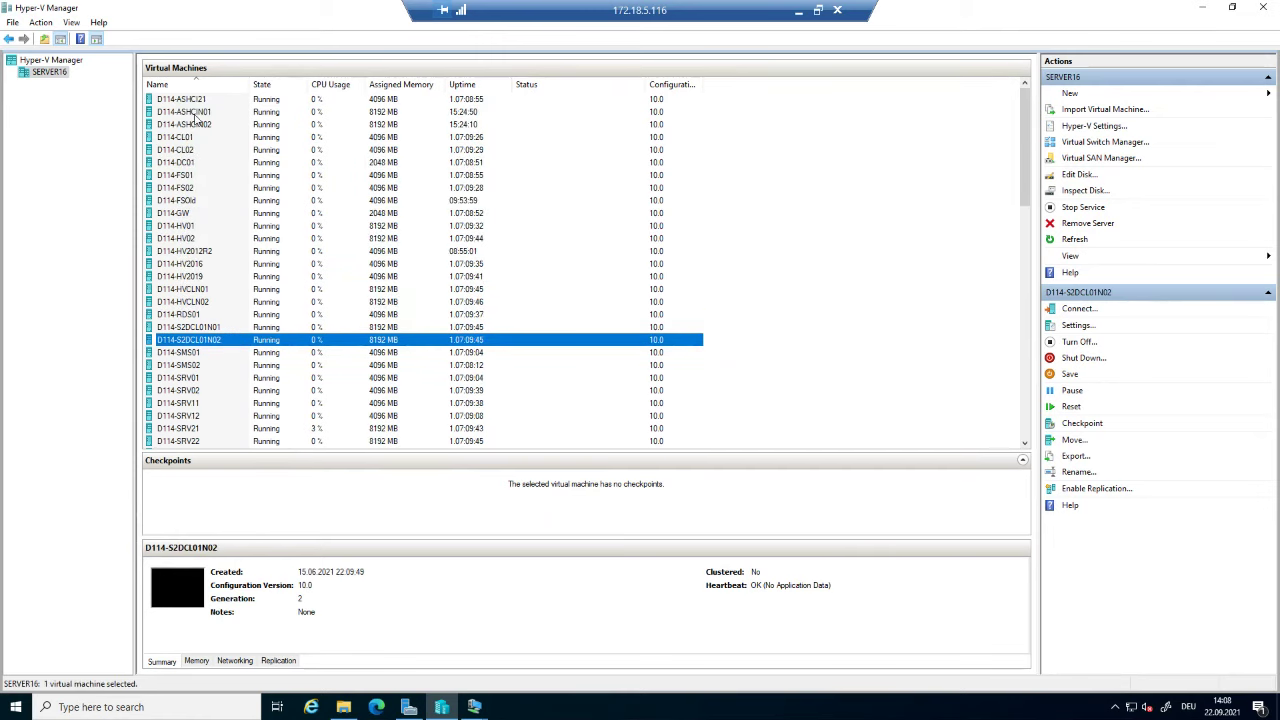
pyautogui.click(204, 113)
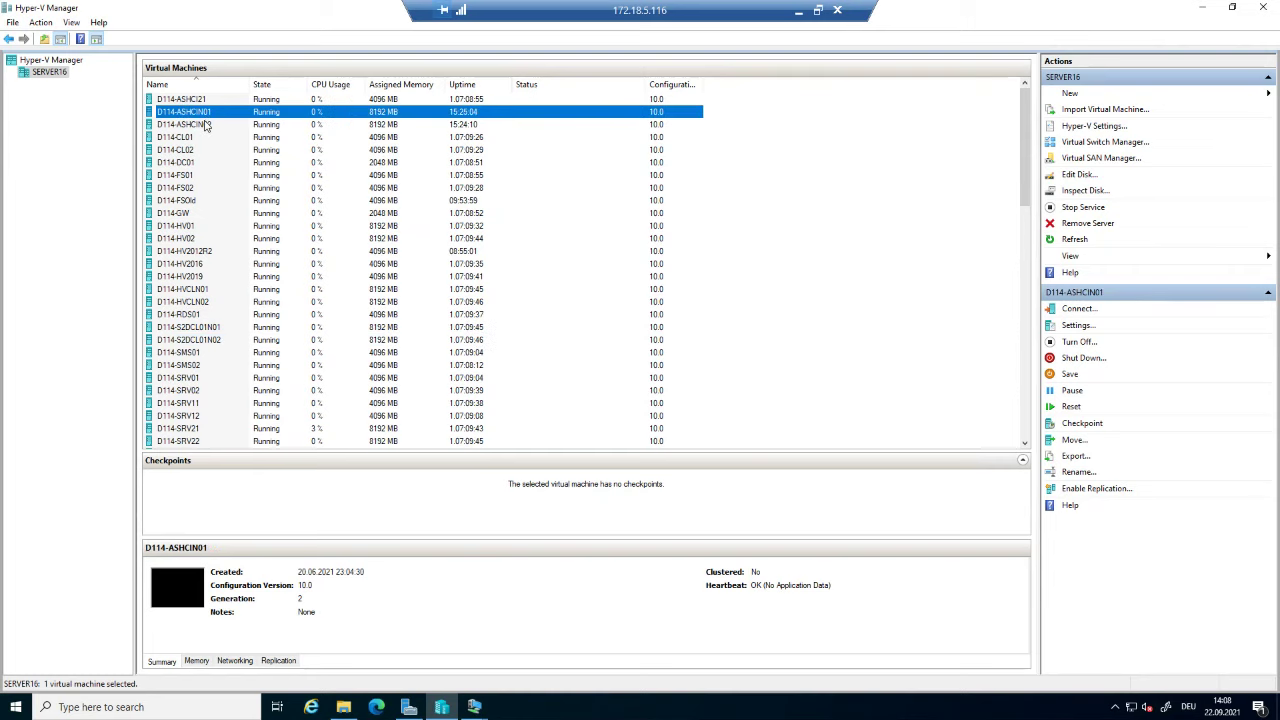
pyautogui.click(206, 125)
pyautogui.rightClick(206, 126)
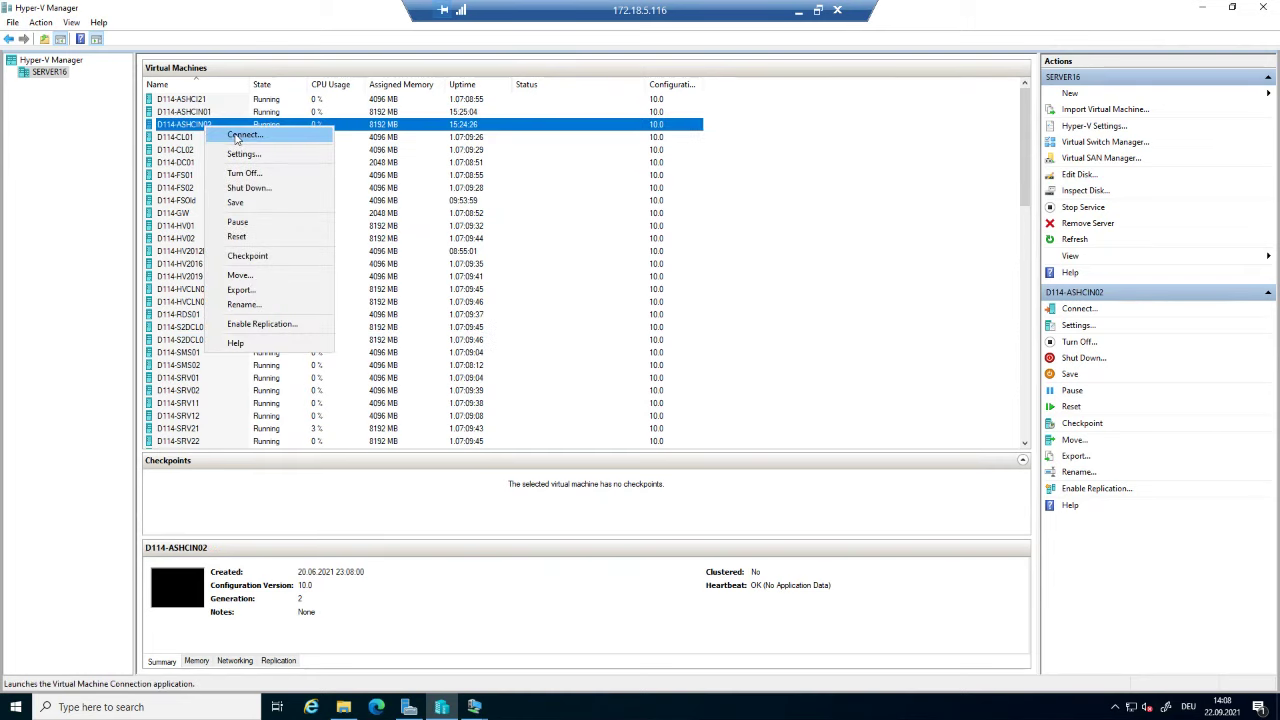
pyautogui.click(240, 135)
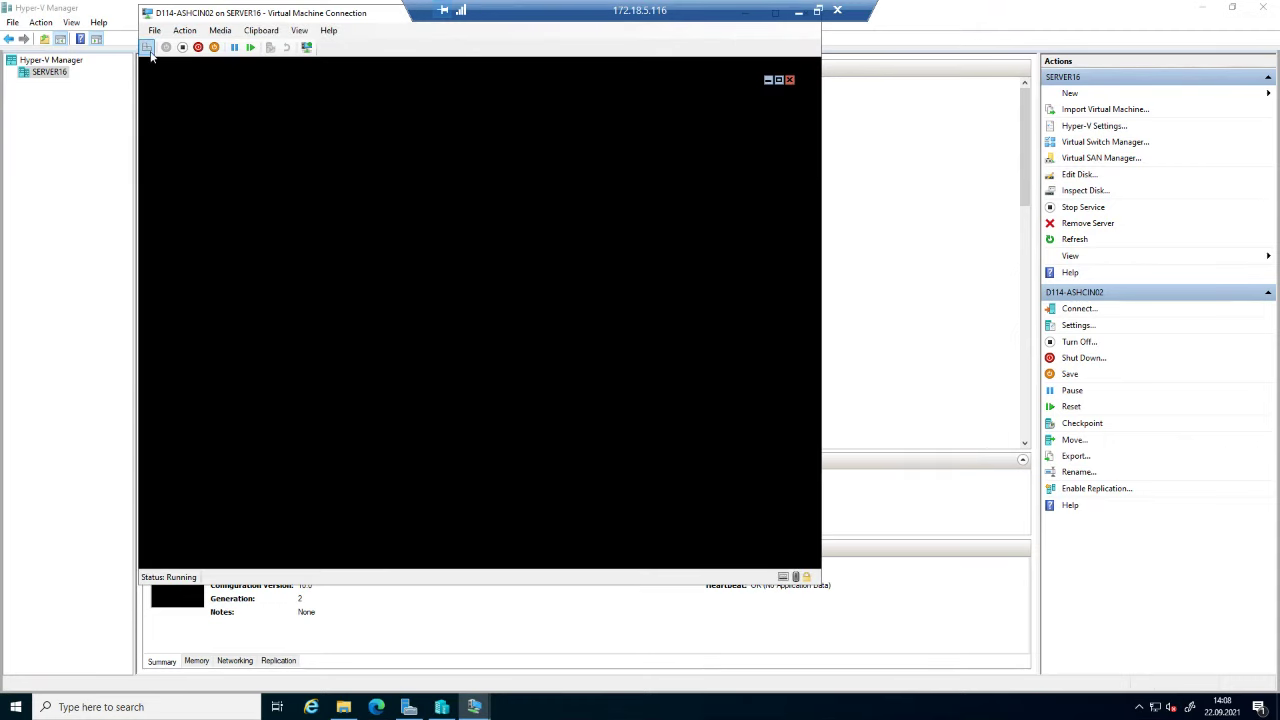
# - Unlock D114-ASHCIN02 and sign in by entering the Administrator account's password
pyautogui.click(151, 54)
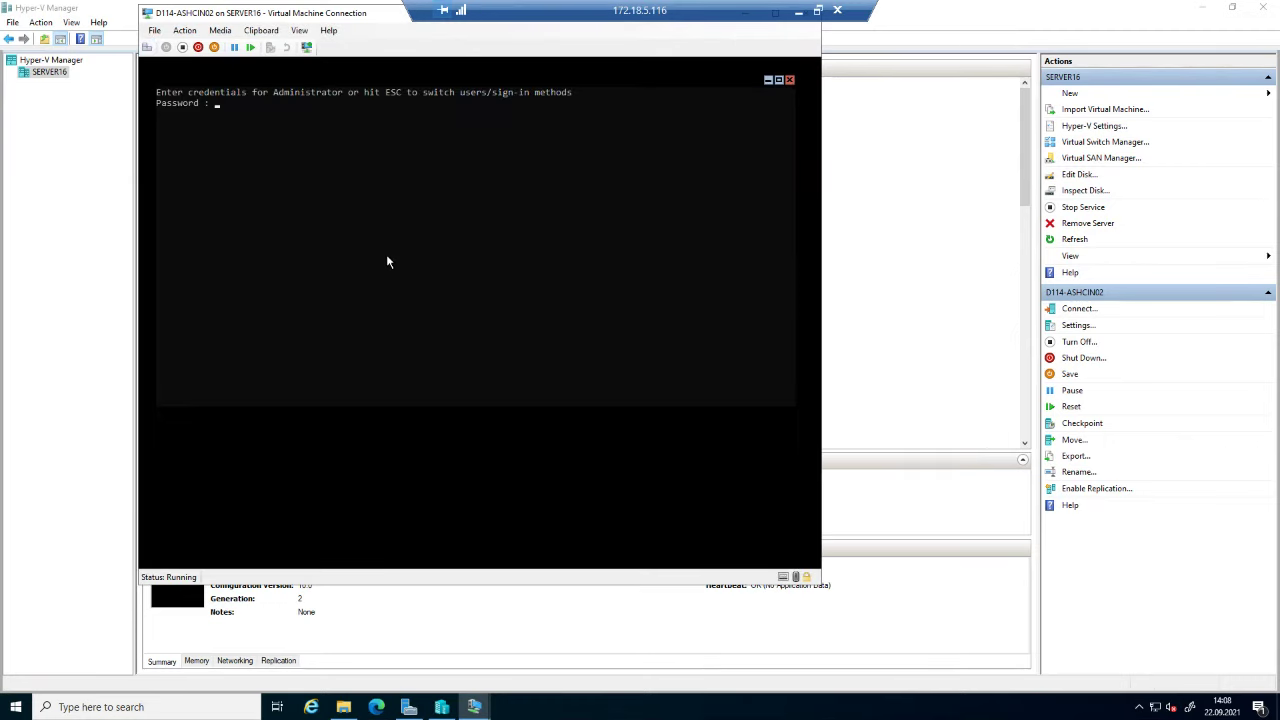
pyautogui.write('********')
pyautogui.press('Return')
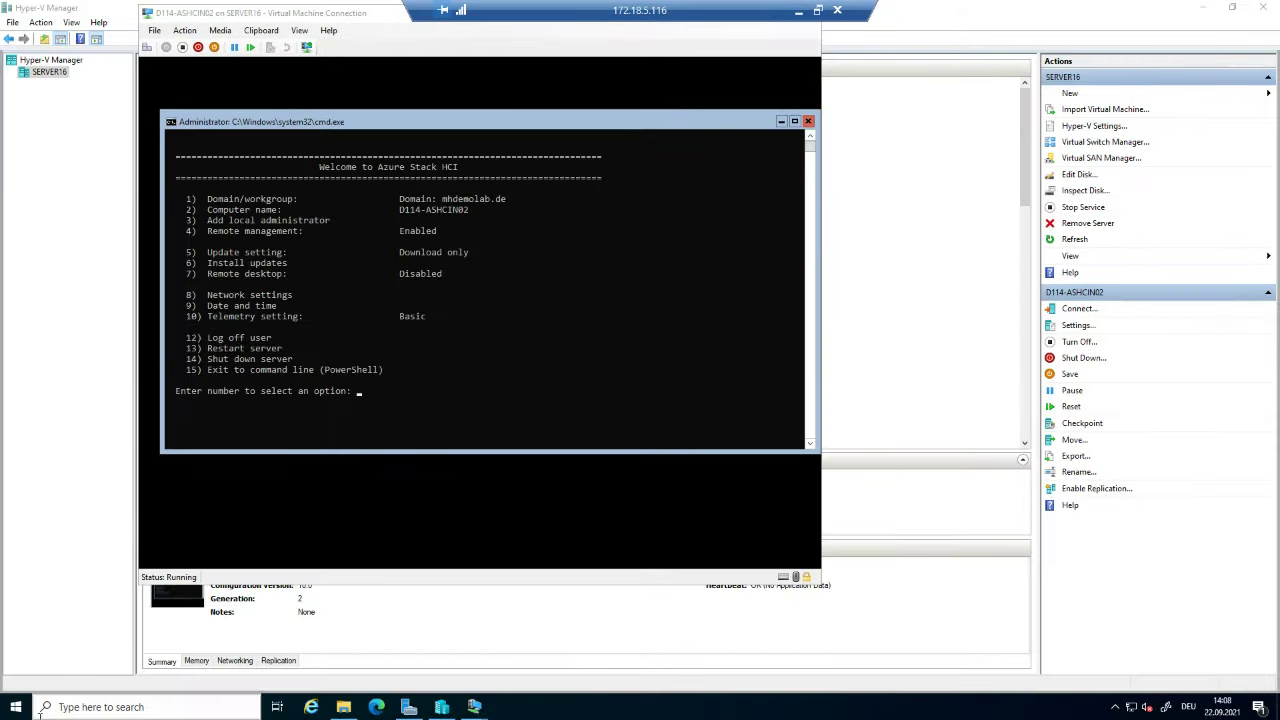
# - Examine the Azure Stack HCI server configuration menu in the D114-ASHCIN02 console
pyautogui.click(14, 709)
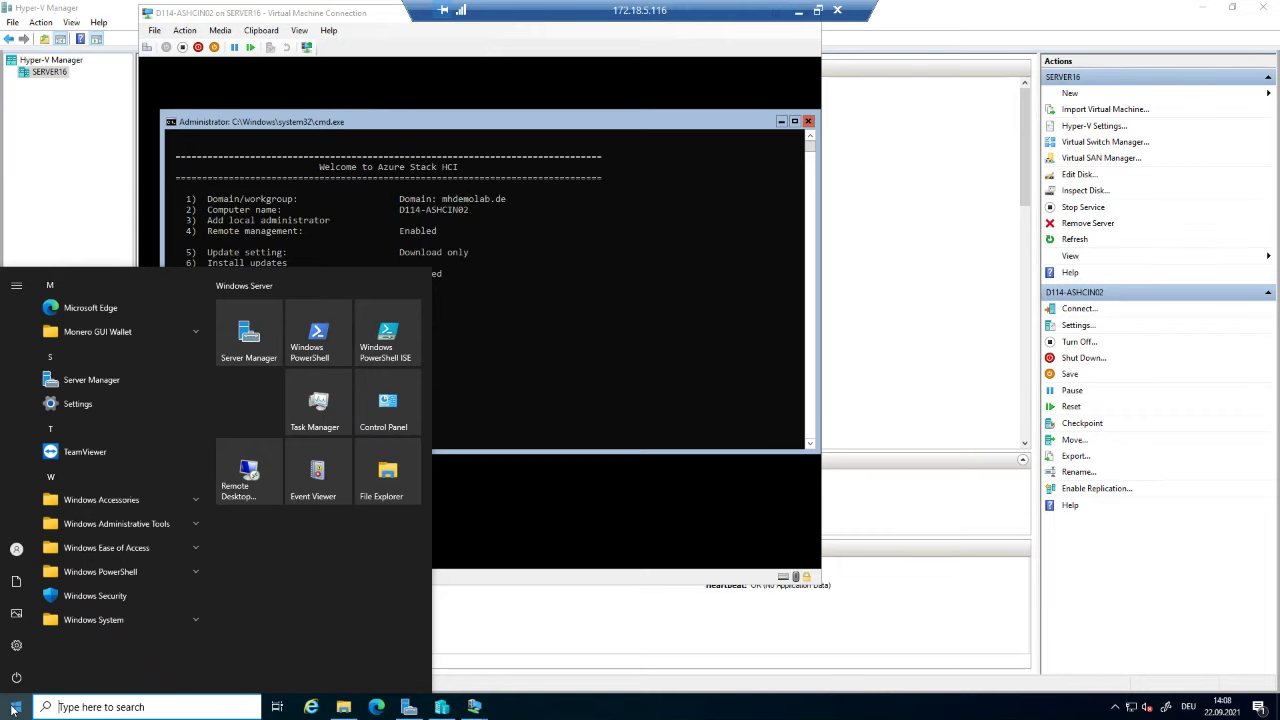
pyautogui.click(14, 709)
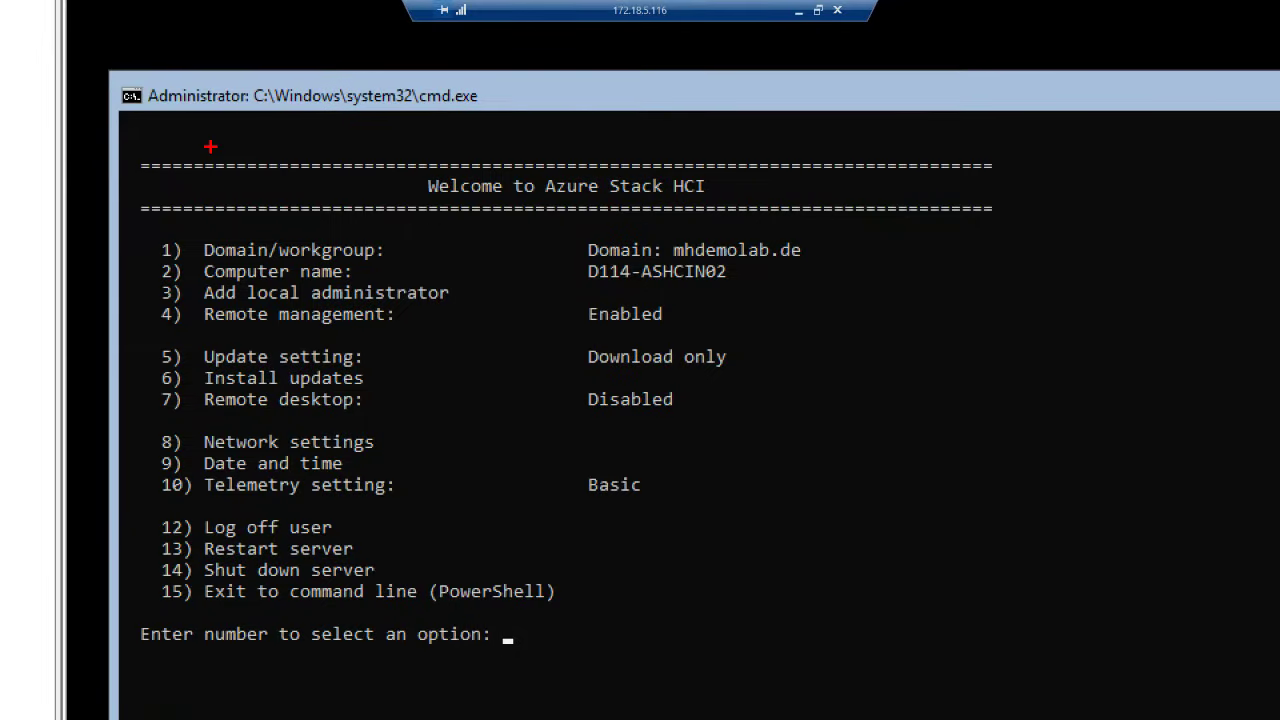
pyautogui.moveTo(402, 158)
pyautogui.mouseDown()
pyautogui.moveTo(518, 194)
pyautogui.moveTo(764, 207)
pyautogui.mouseUp()
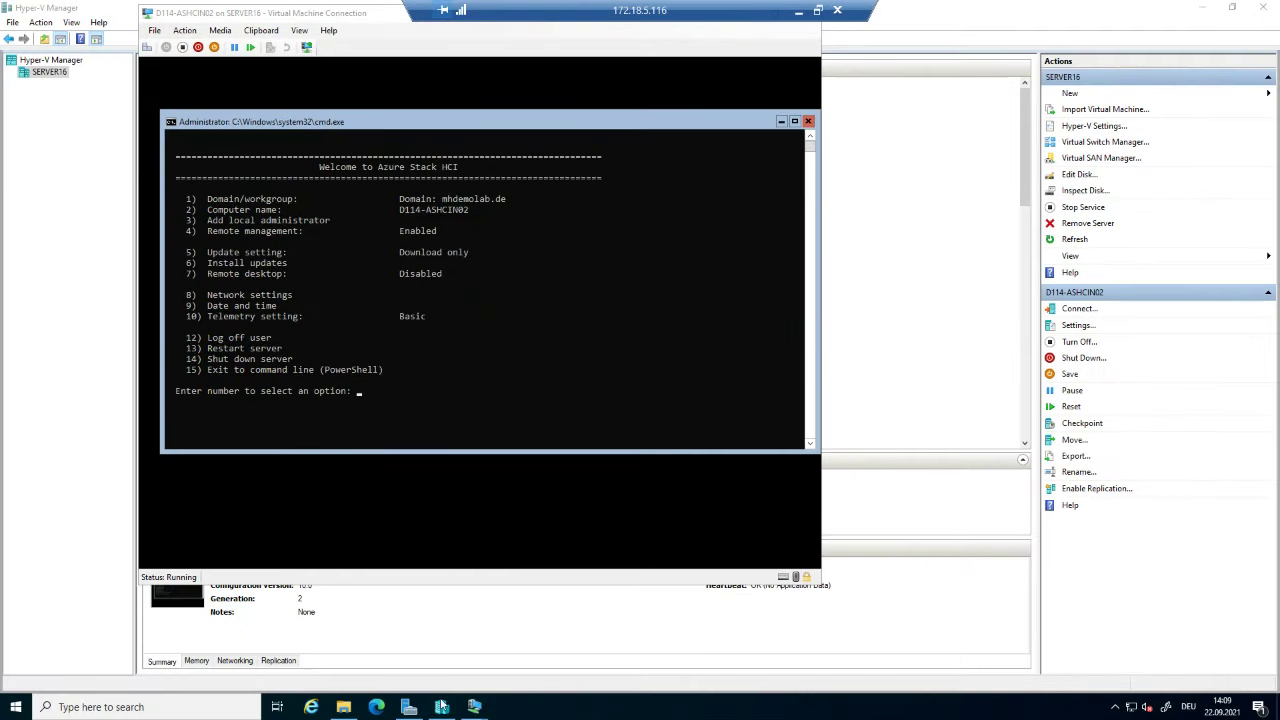
# - Switch to the D114-WAC01 virtual machine console, unlock it and sign in with the administrator account's password
pyautogui.moveTo(474, 708)
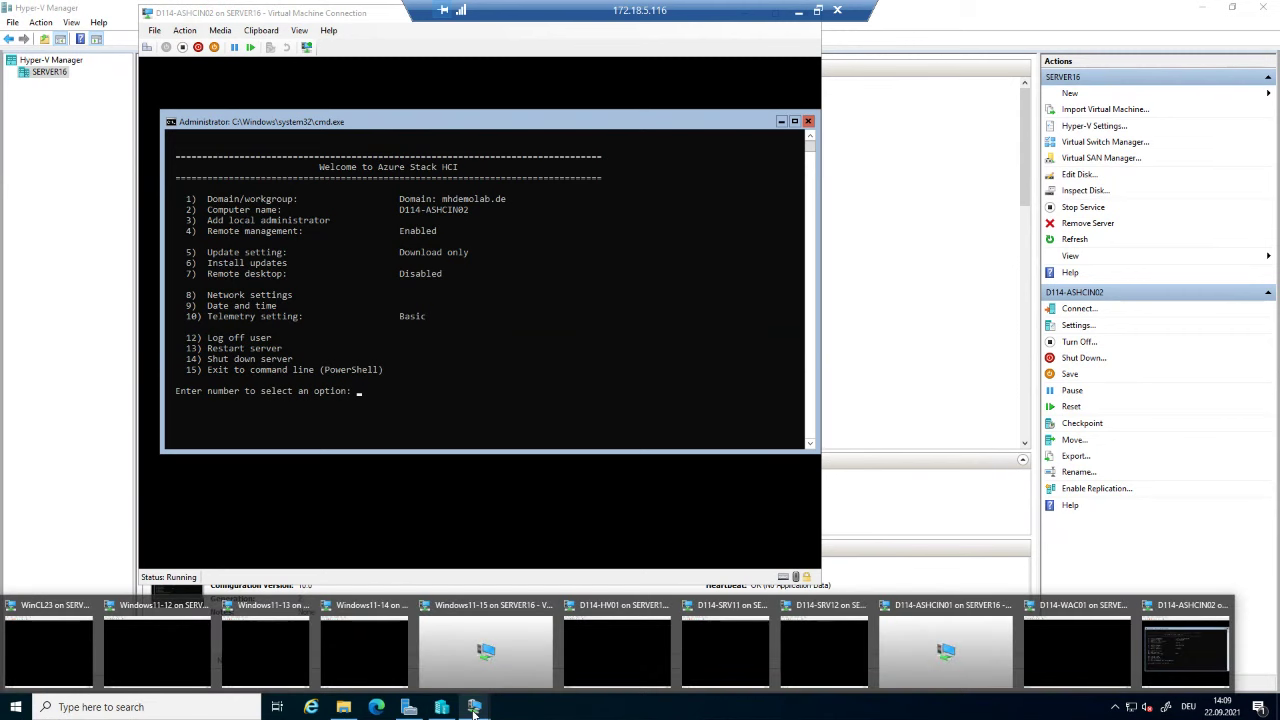
pyautogui.click(1085, 644)
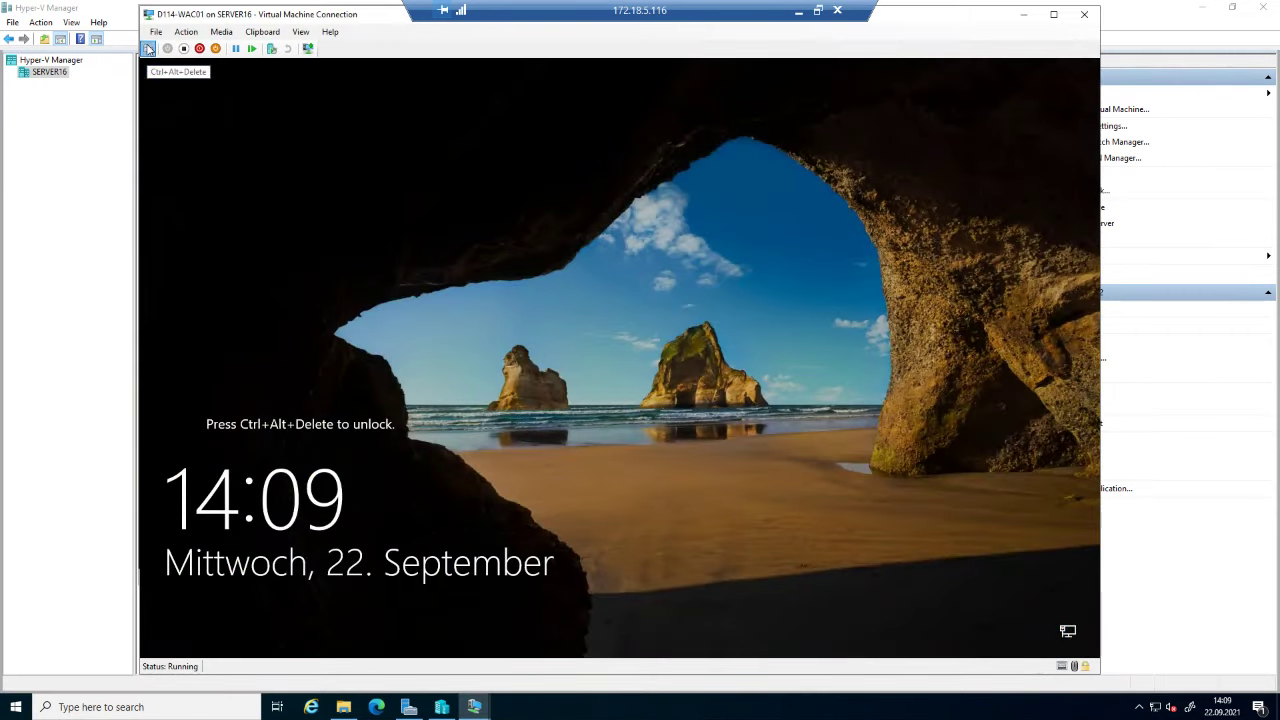
pyautogui.click(148, 48)
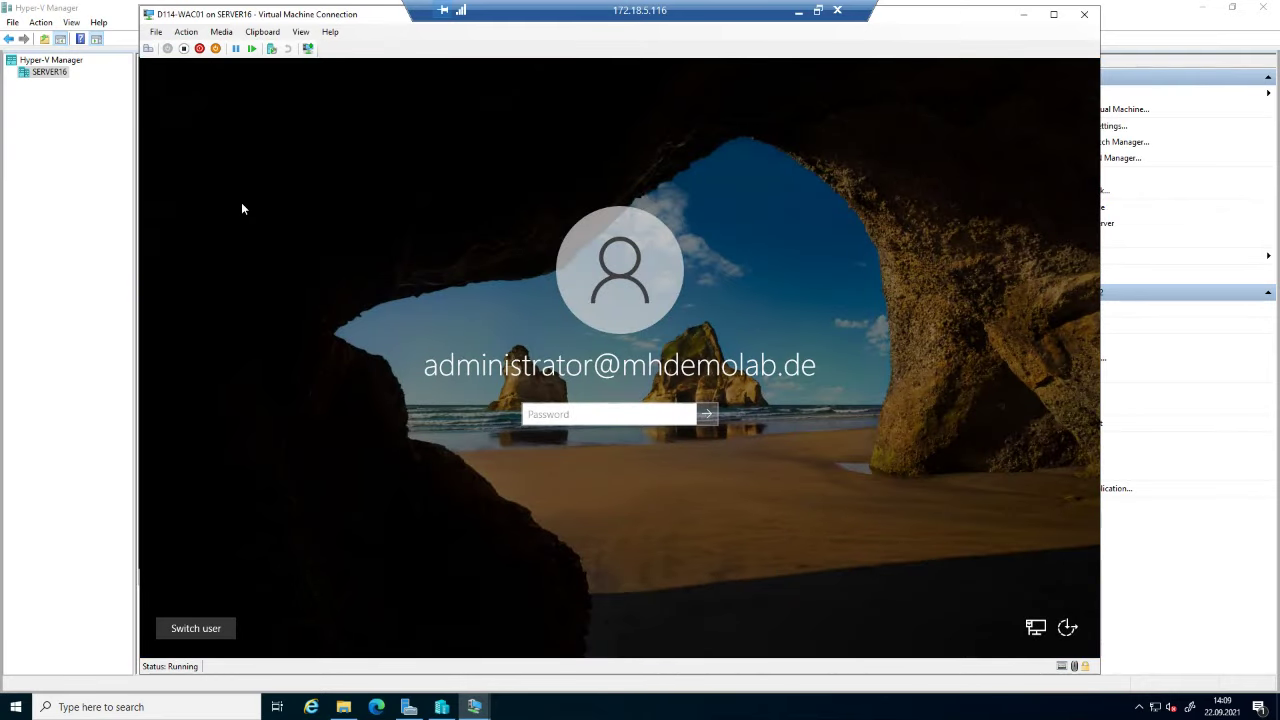
pyautogui.write('*******')
pyautogui.press('Return')
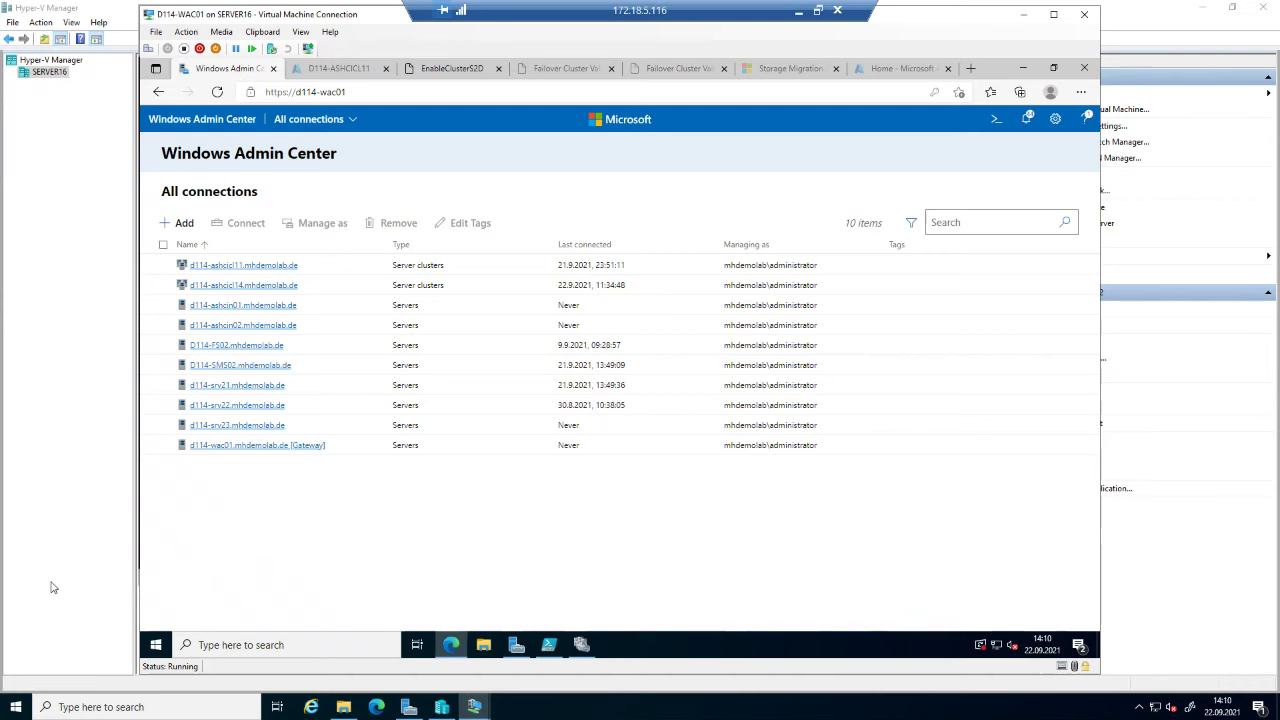
# - Check the version and build of Windows Admin Center in its help information
pyautogui.click(600, 714)
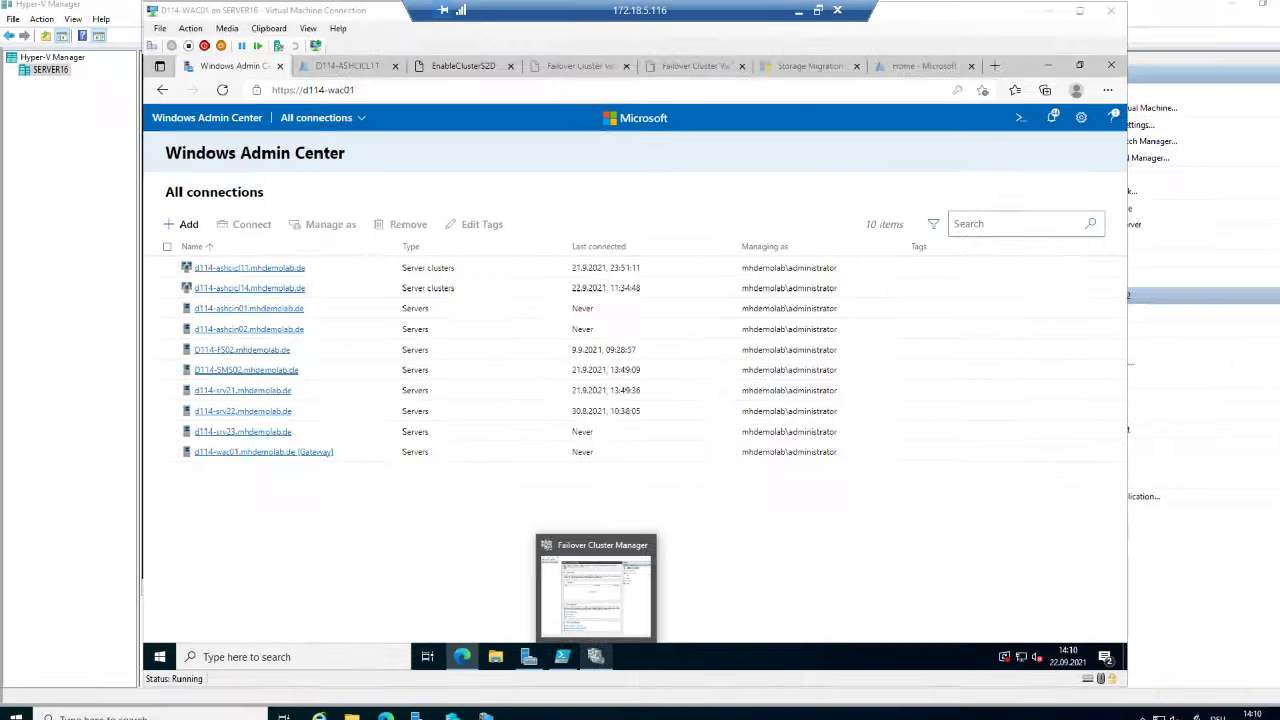
pyautogui.click(1087, 120)
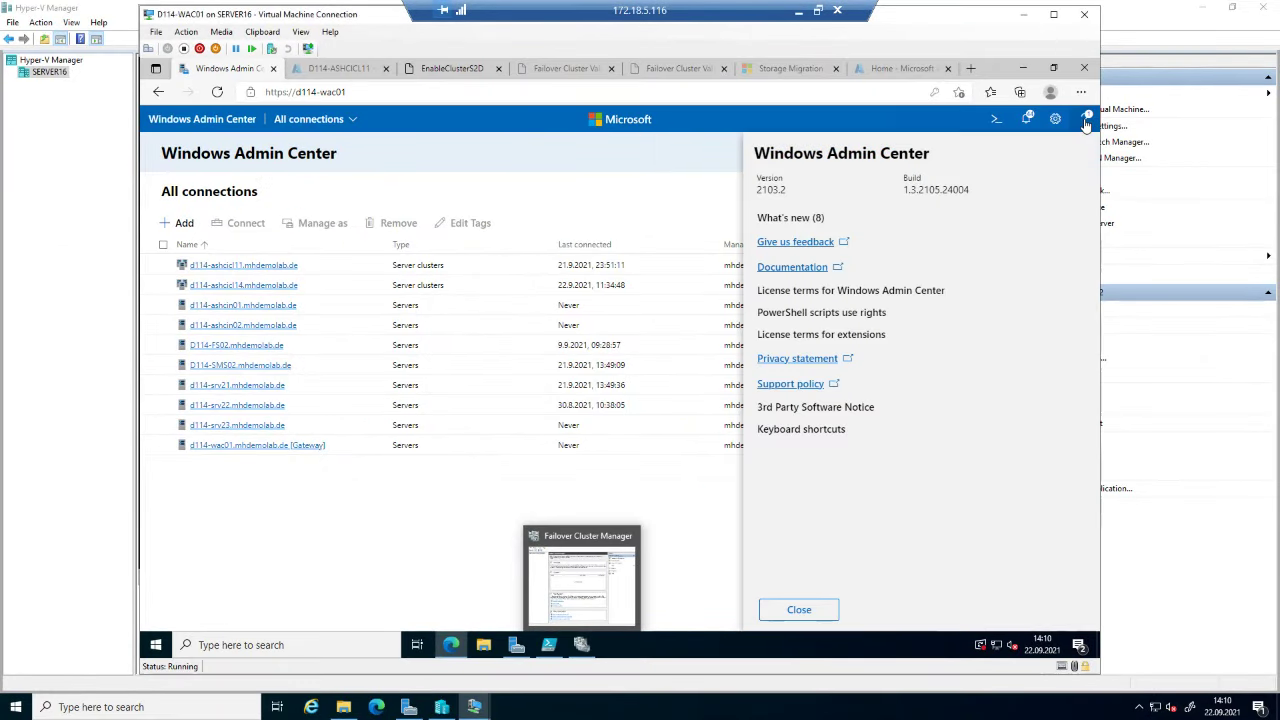
pyautogui.click(953, 711)
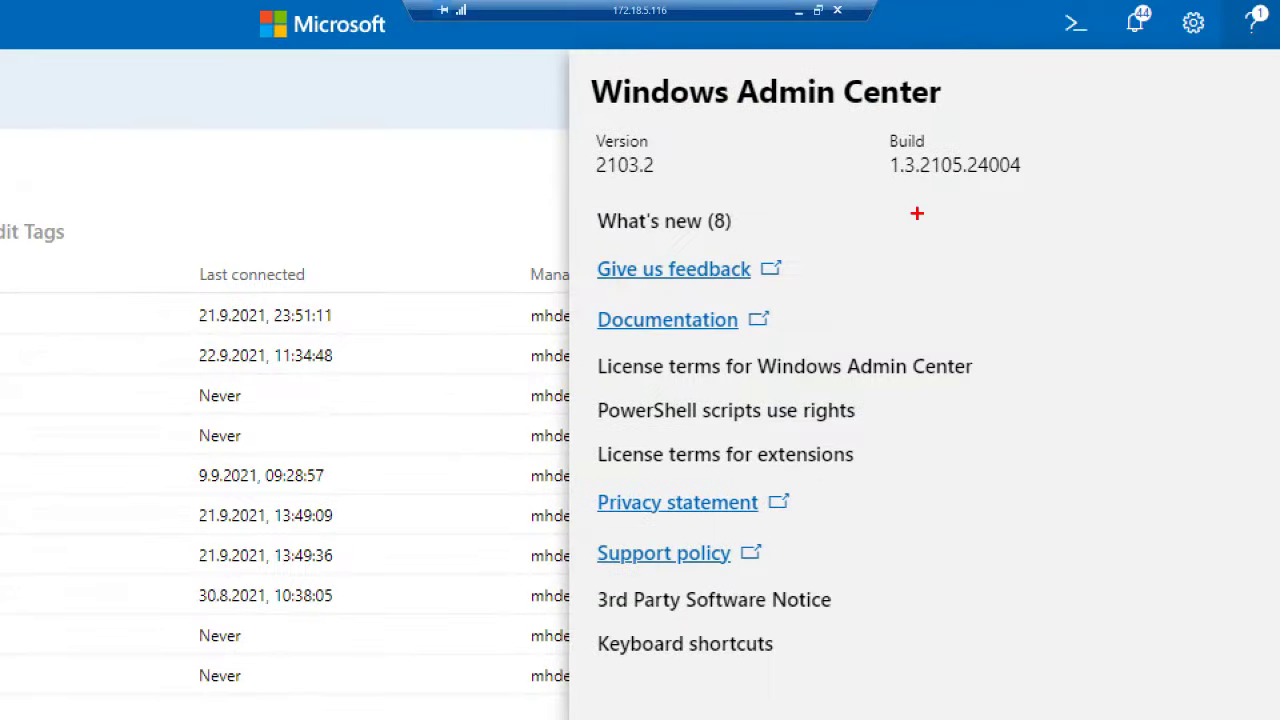
pyautogui.moveTo(574, 117)
pyautogui.mouseDown()
pyautogui.moveTo(614, 157)
pyautogui.moveTo(690, 193)
pyautogui.mouseUp()
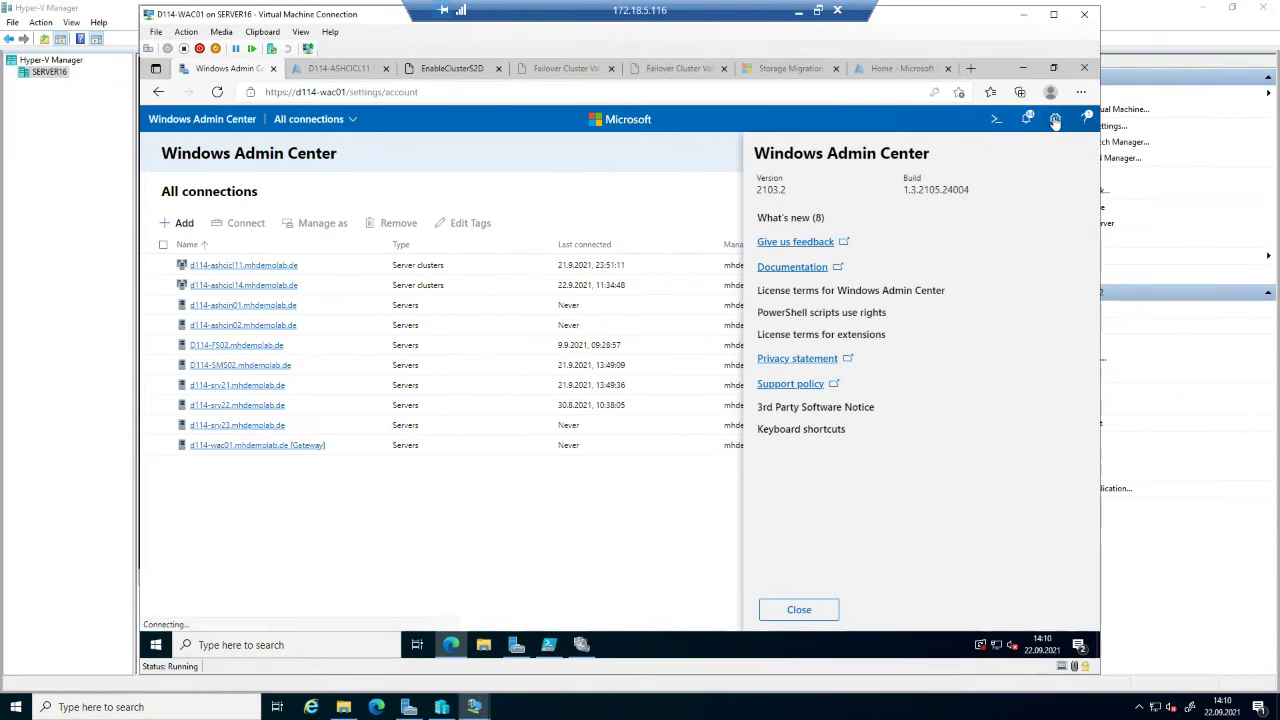
# - Open the gateway's Extensions settings and look through the available extensions for those offering updates
pyautogui.click(1055, 119)
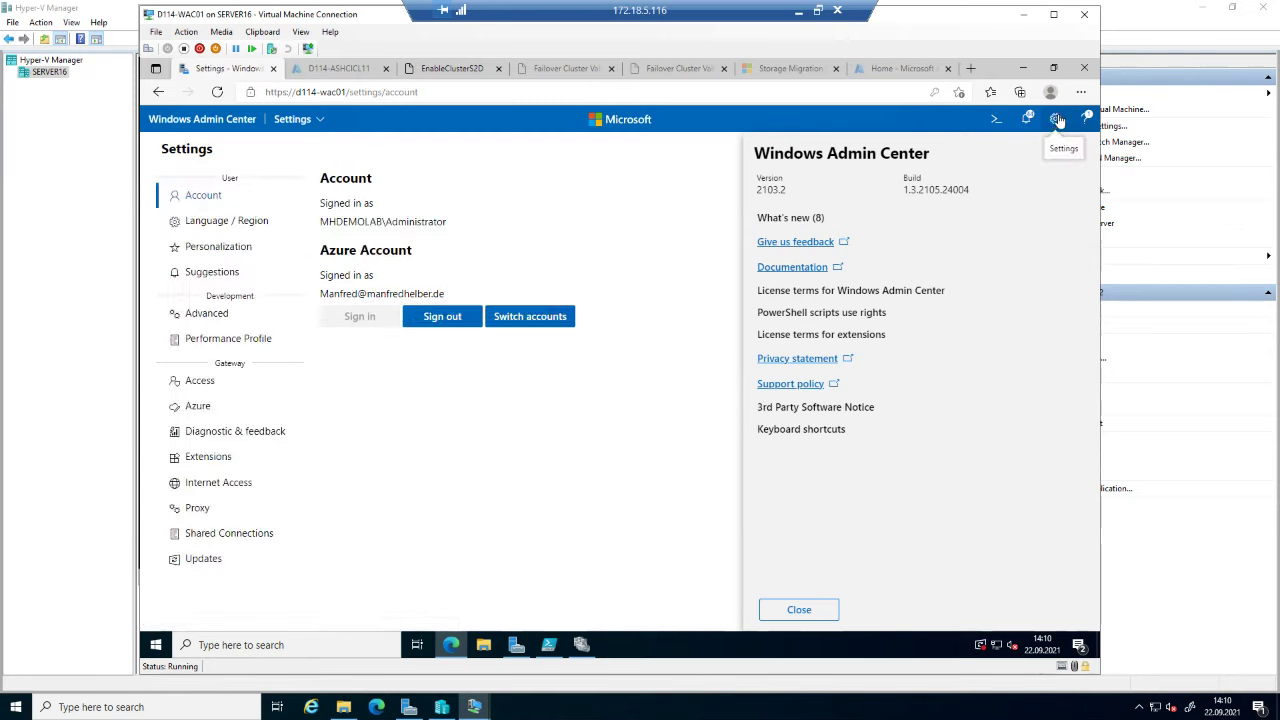
pyautogui.click(531, 460)
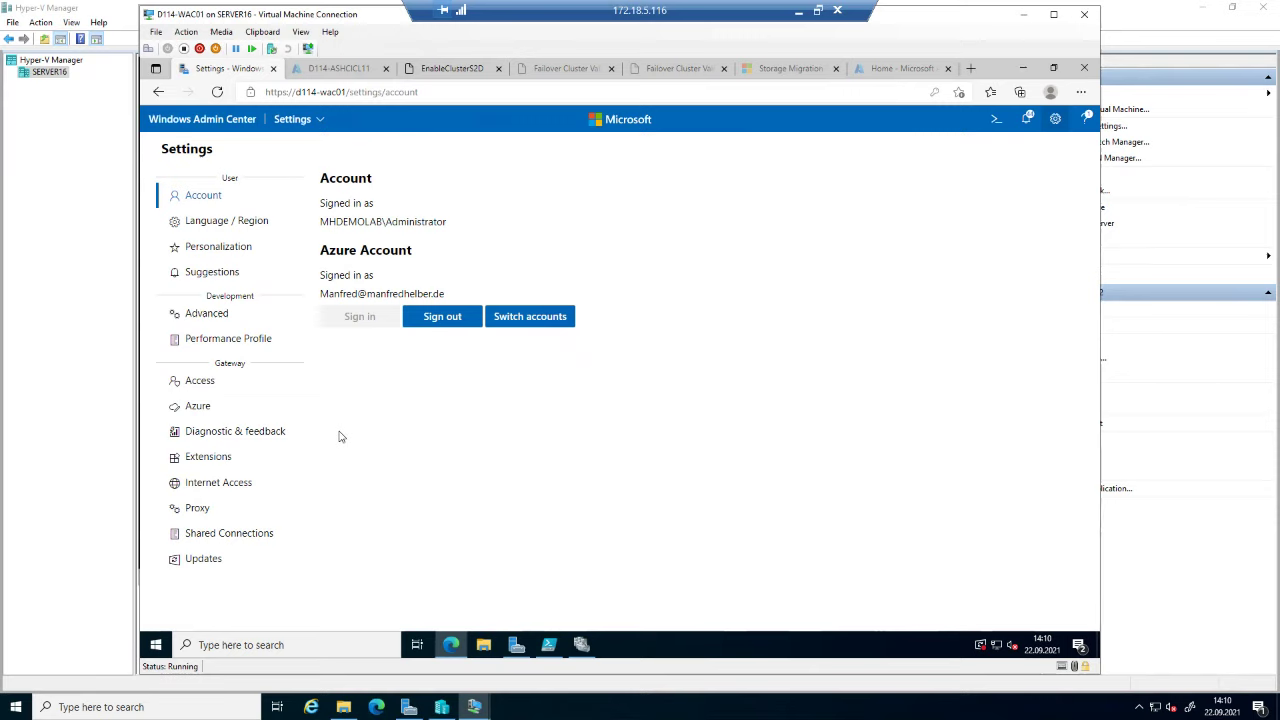
pyautogui.click(230, 460)
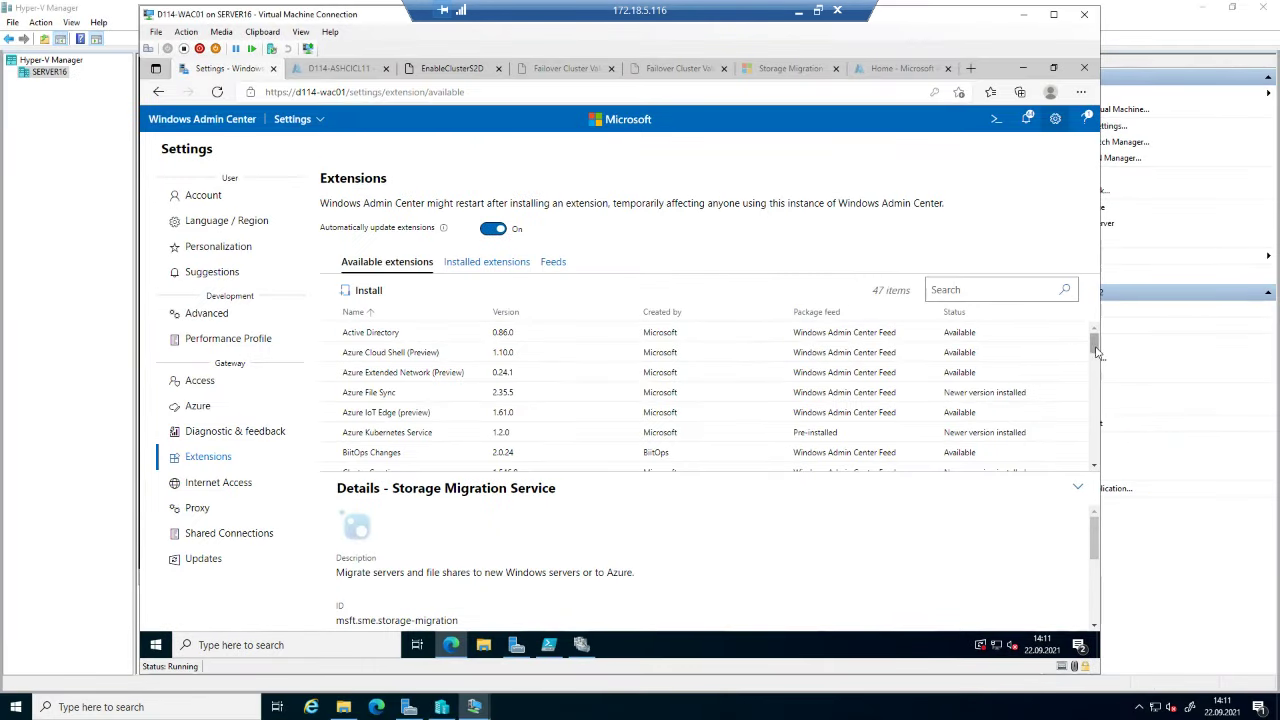
pyautogui.moveTo(1096, 349); pyautogui.dragTo(1096, 420)
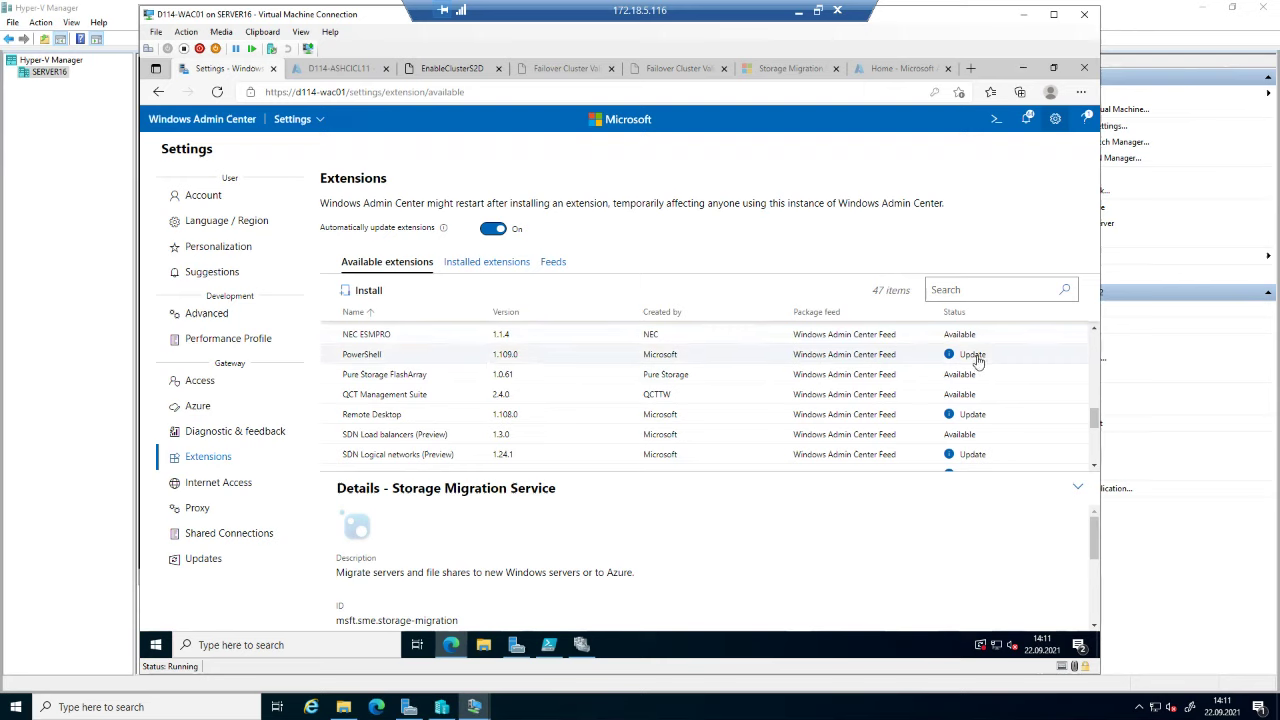
pyautogui.click(893, 714)
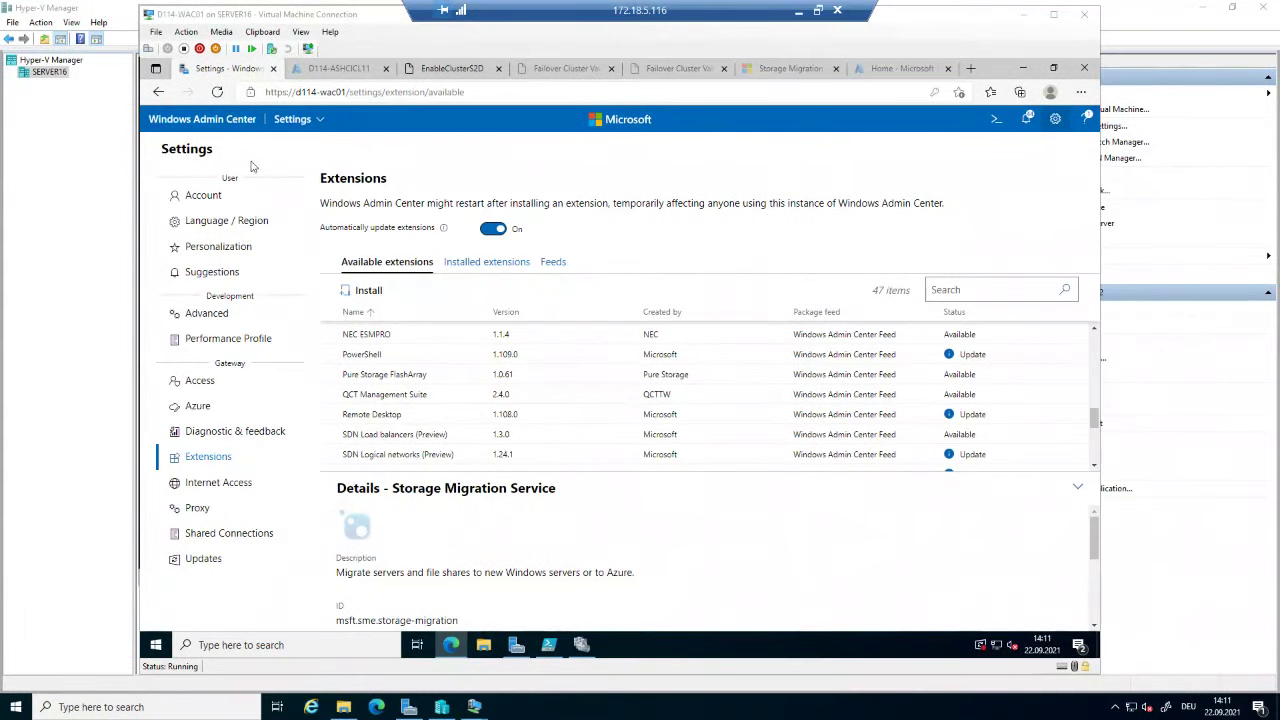
# - Return to the list of all connections and locate the servers d114-ashcin01 and d114-ashcin02
pyautogui.click(212, 120)
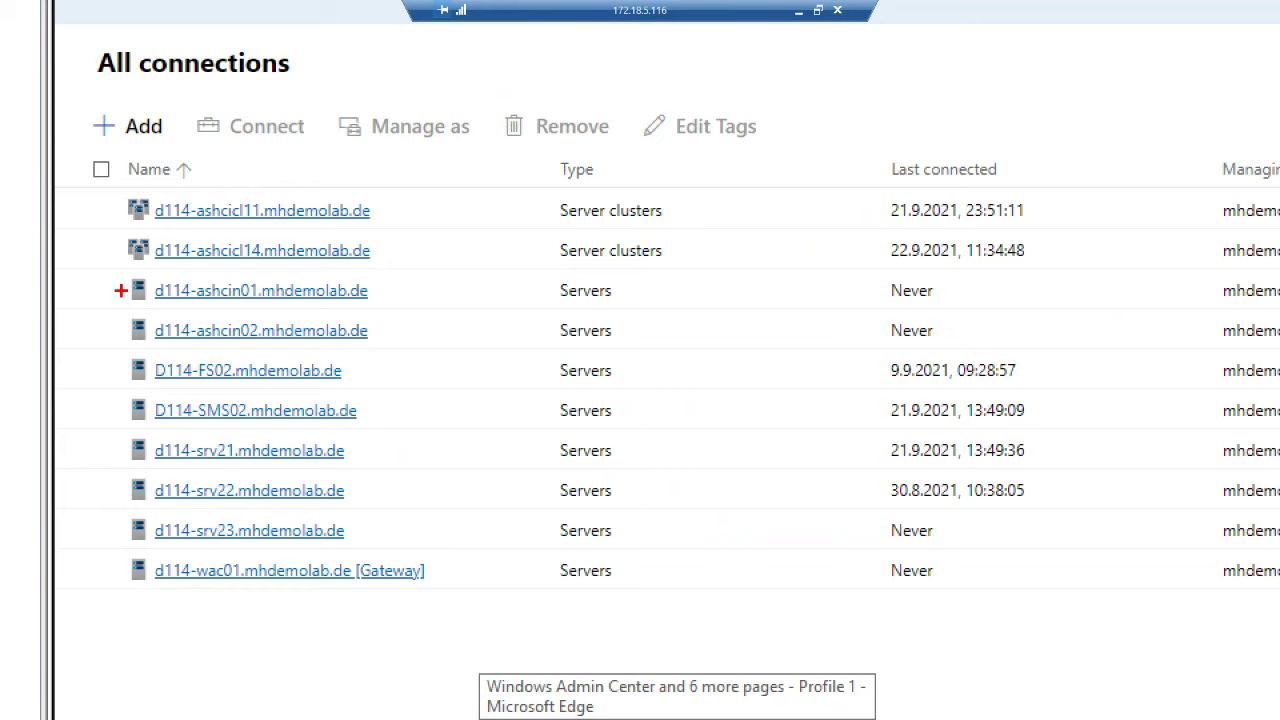
pyautogui.moveTo(111, 268)
pyautogui.mouseDown()
pyautogui.moveTo(329, 355)
pyautogui.moveTo(452, 355)
pyautogui.mouseUp()
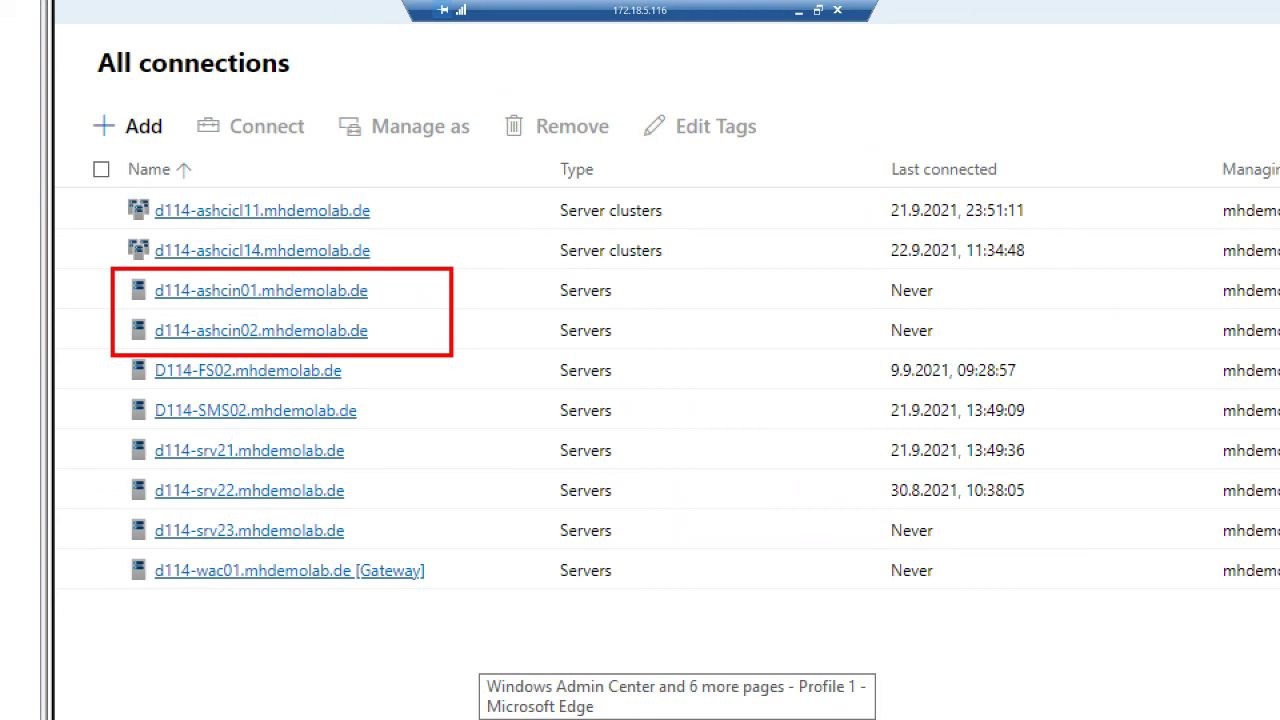
pyautogui.press('Escape')
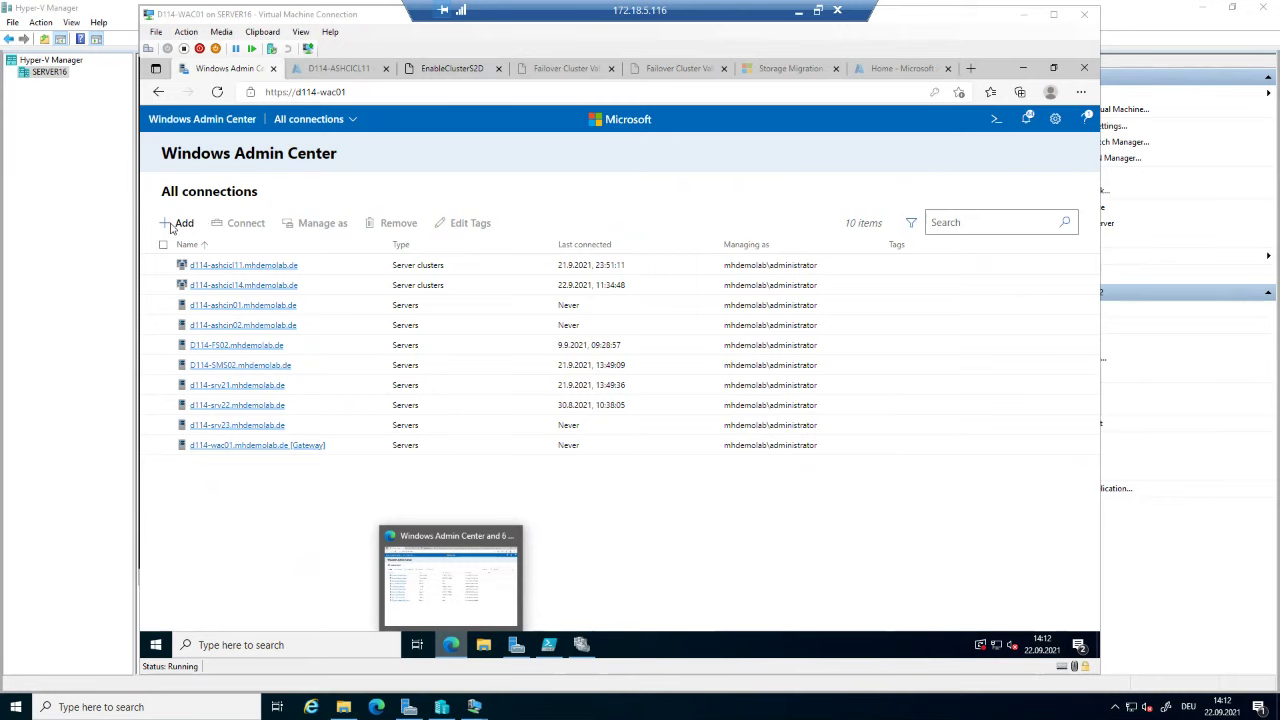
# - Start adding a resource and choose to create a new server cluster
pyautogui.click(178, 223)
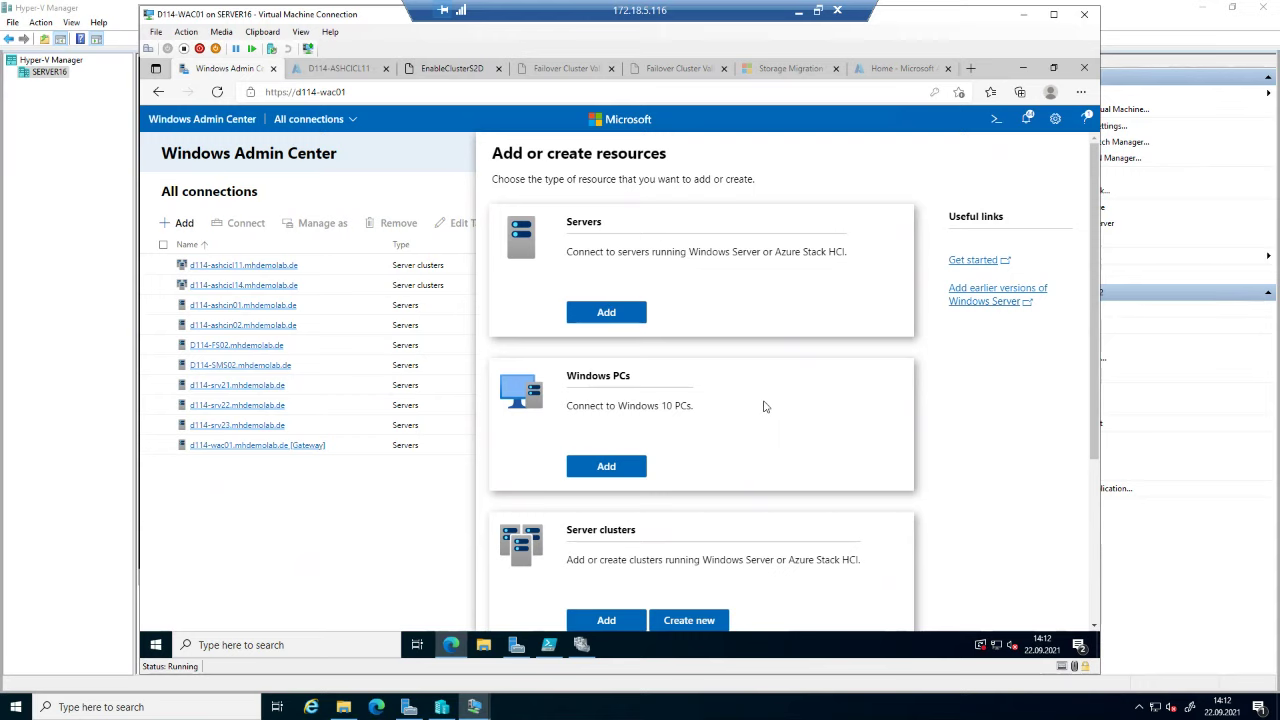
pyautogui.scroll(-2, 764, 406)
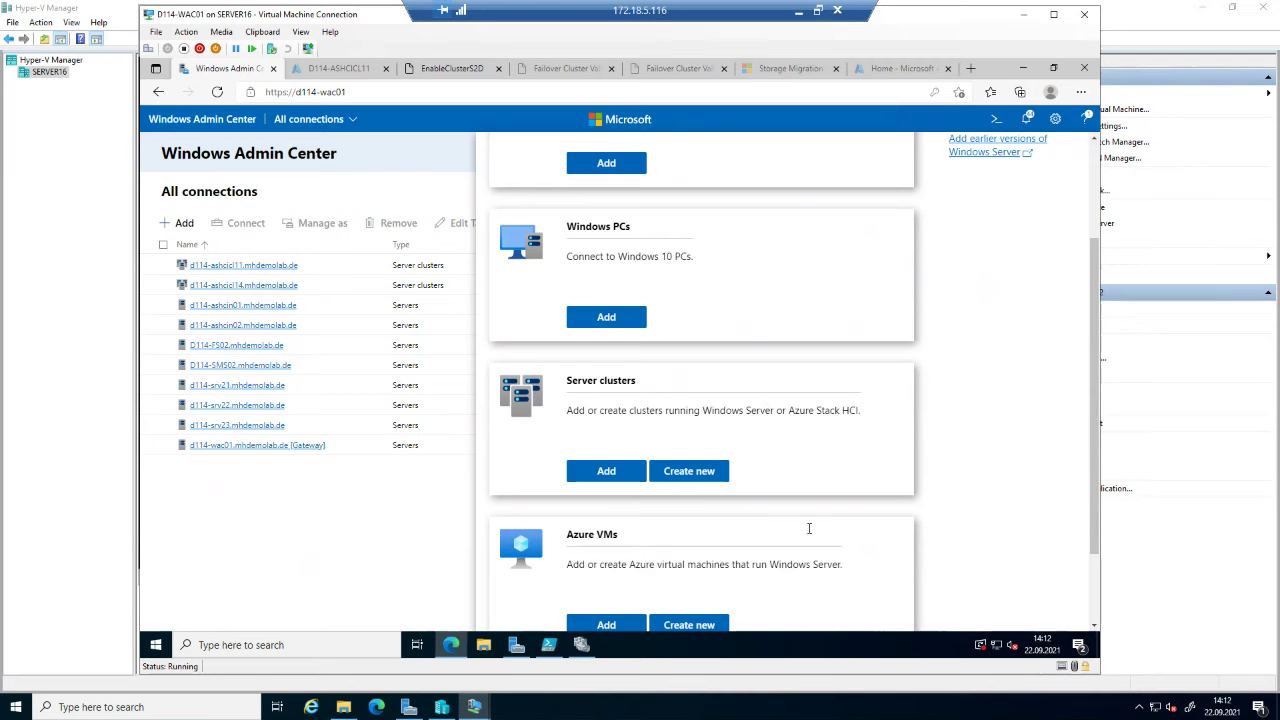
pyautogui.click(827, 714)
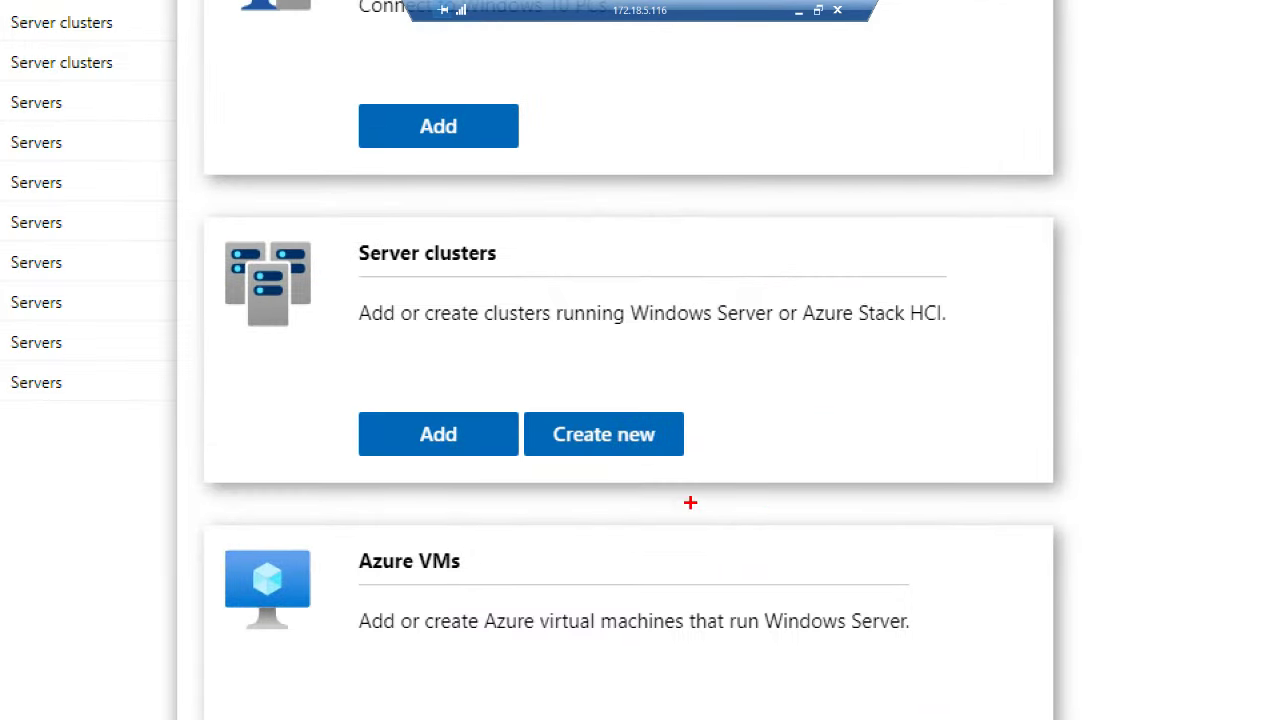
pyautogui.moveTo(343, 391)
pyautogui.mouseDown()
pyautogui.moveTo(372, 426)
pyautogui.moveTo(520, 463)
pyautogui.mouseUp()
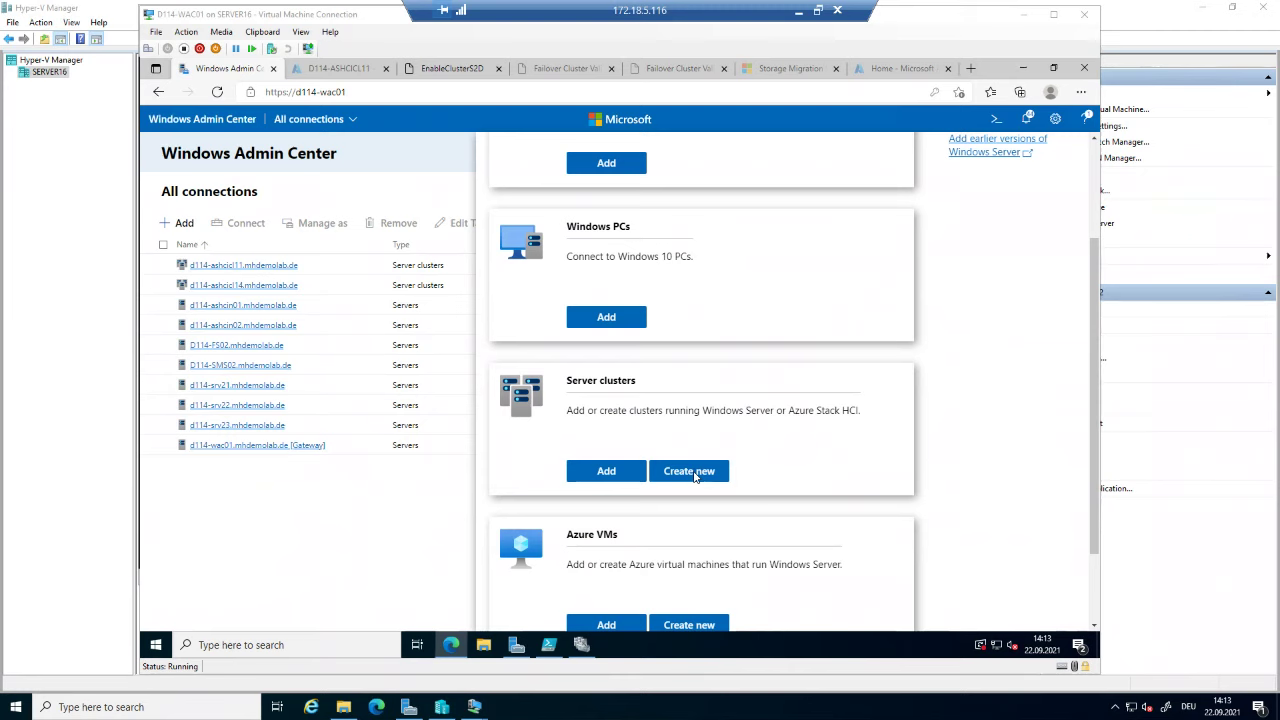
pyautogui.click(694, 476)
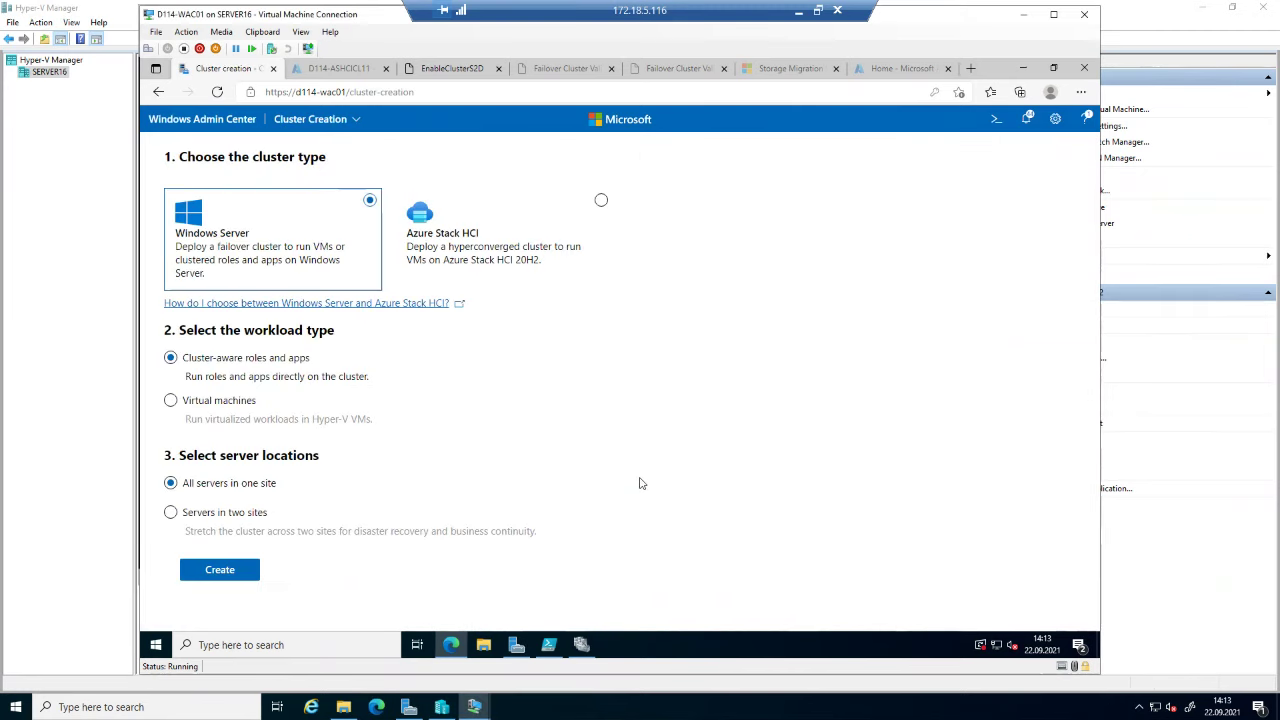
# - Compare the Windows Server and Azure Stack HCI cluster types and choose Azure Stack HCI
pyautogui.click(589, 714)
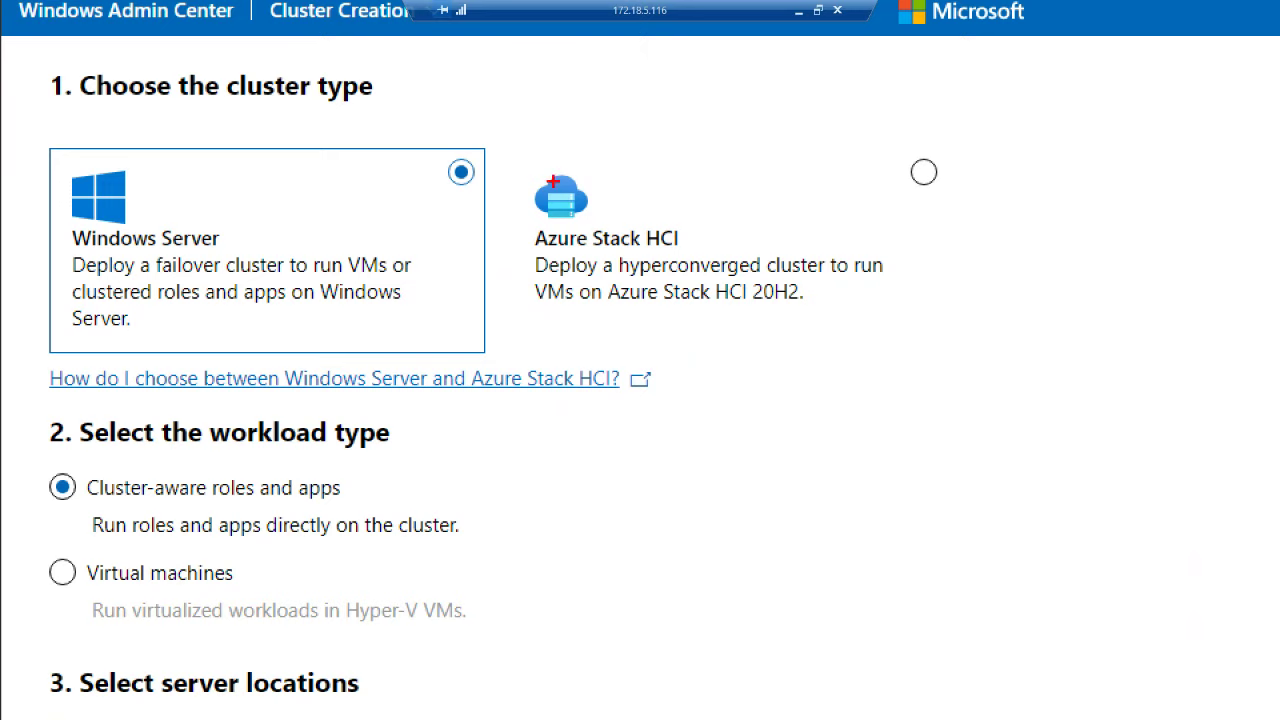
pyautogui.moveTo(516, 146); pyautogui.dragTo(574, 230)
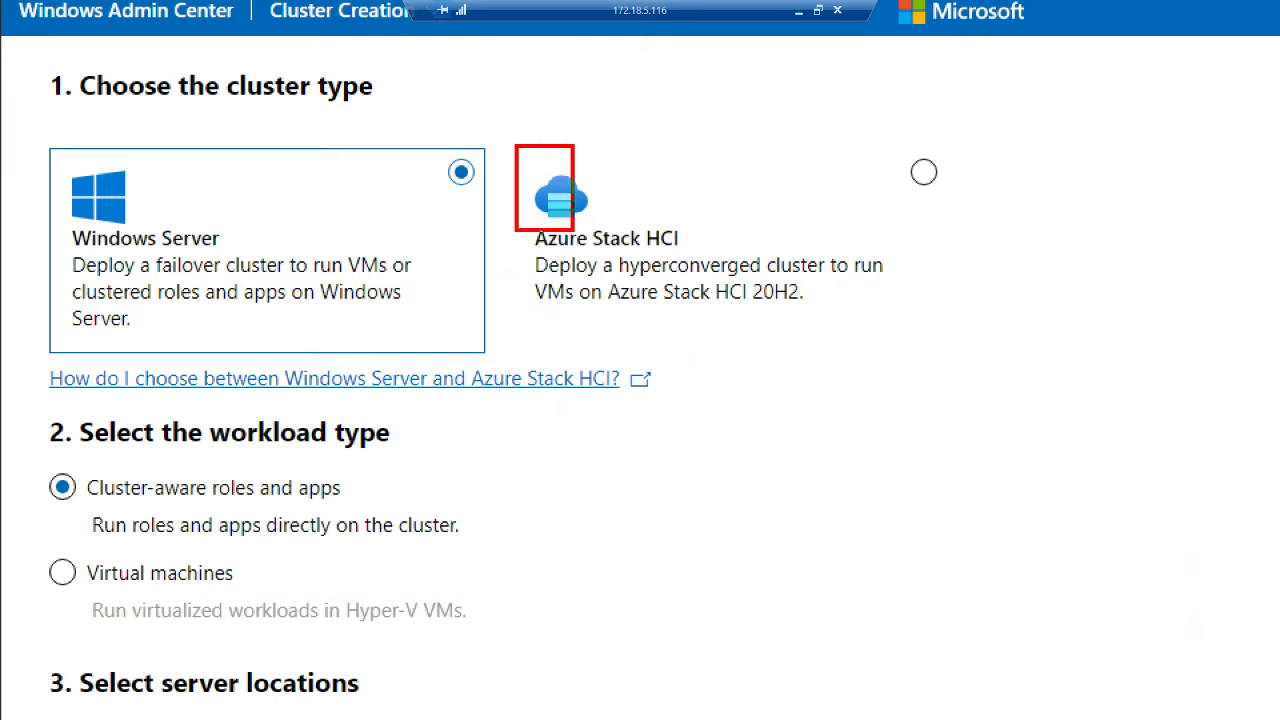
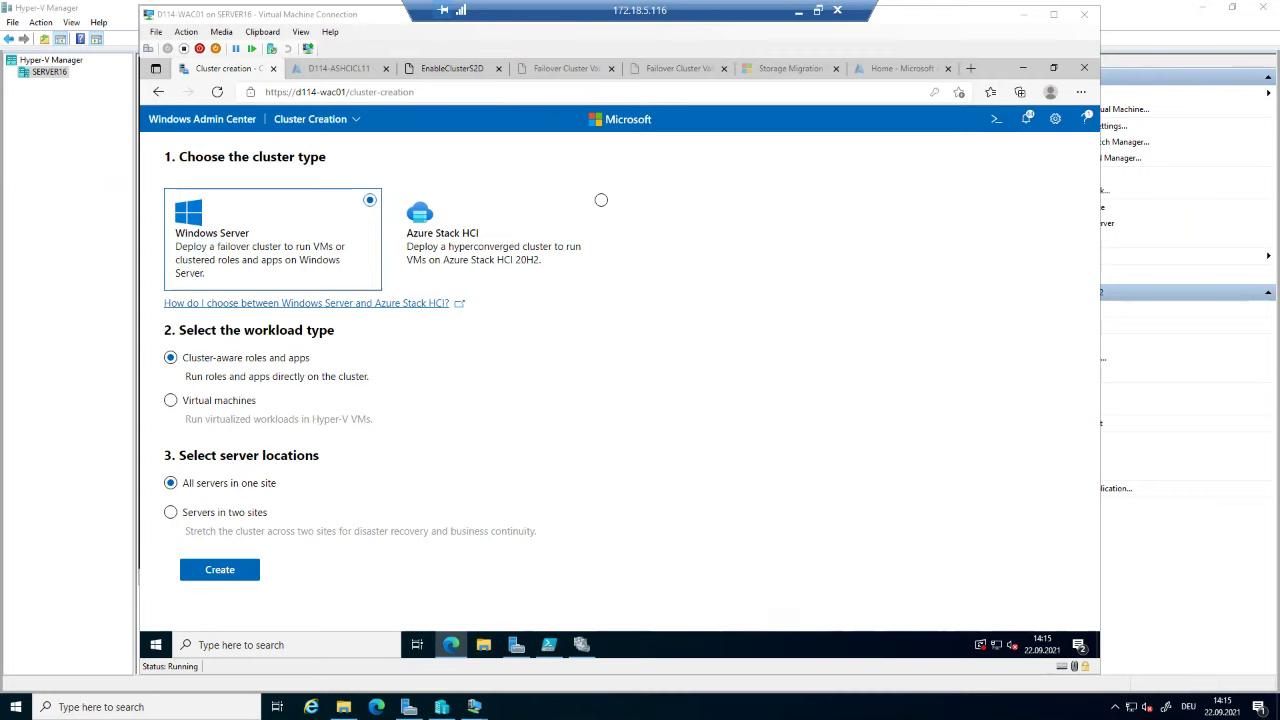
pyautogui.click(601, 201)
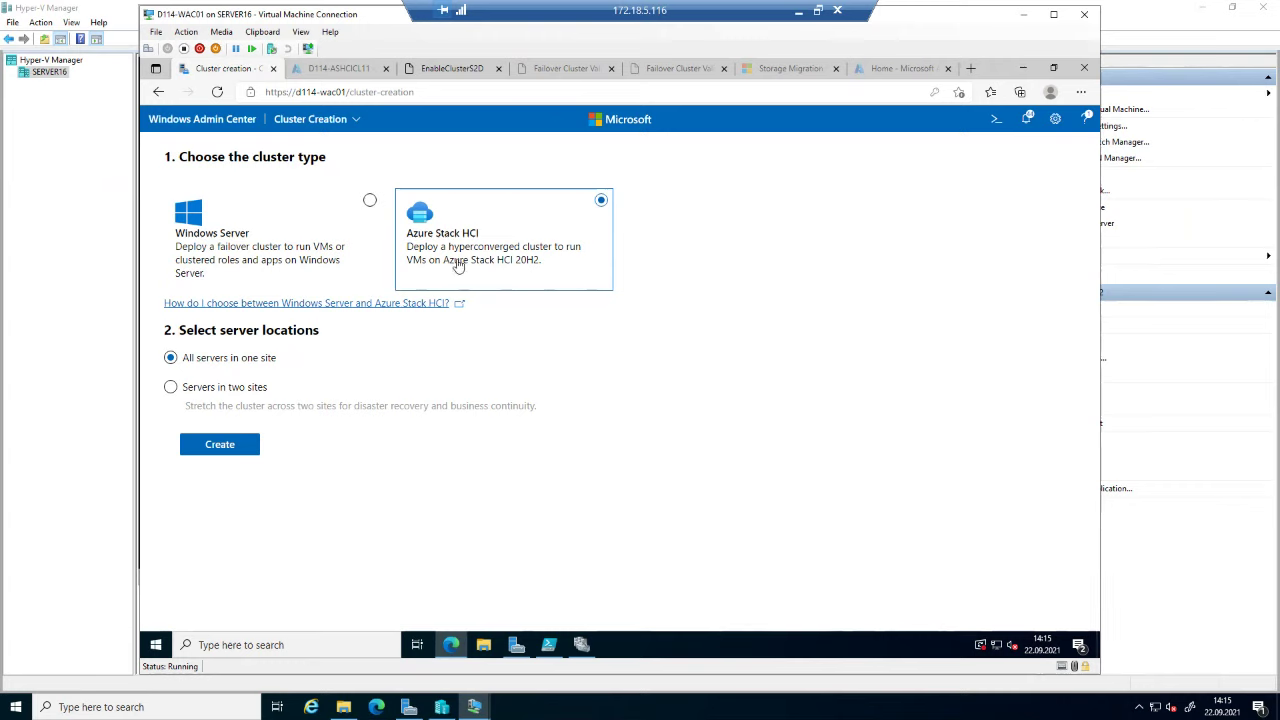
pyautogui.click(369, 202)
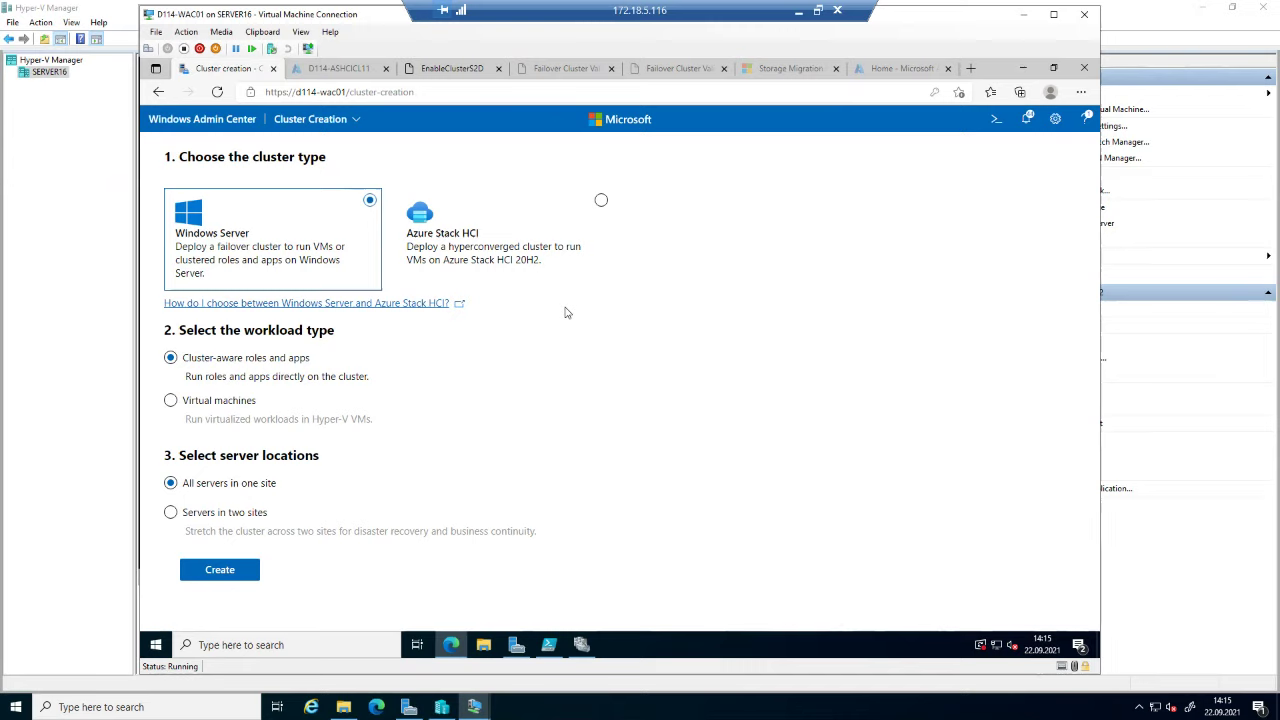
pyautogui.click(601, 200)
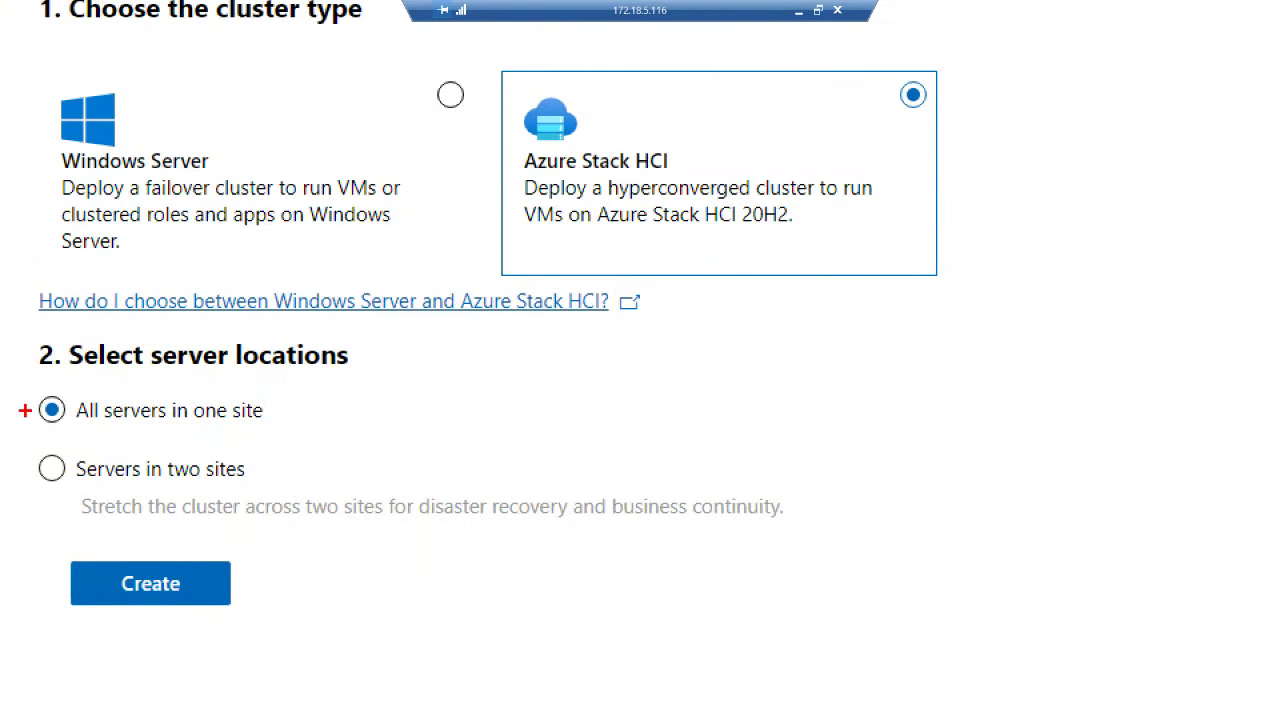
# - Compare the server location options, settle on all servers in one site, and start the Azure Stack HCI cluster deployment
pyautogui.moveTo(19, 381)
pyautogui.mouseDown()
pyautogui.moveTo(150, 434)
pyautogui.moveTo(360, 434)
pyautogui.mouseUp()
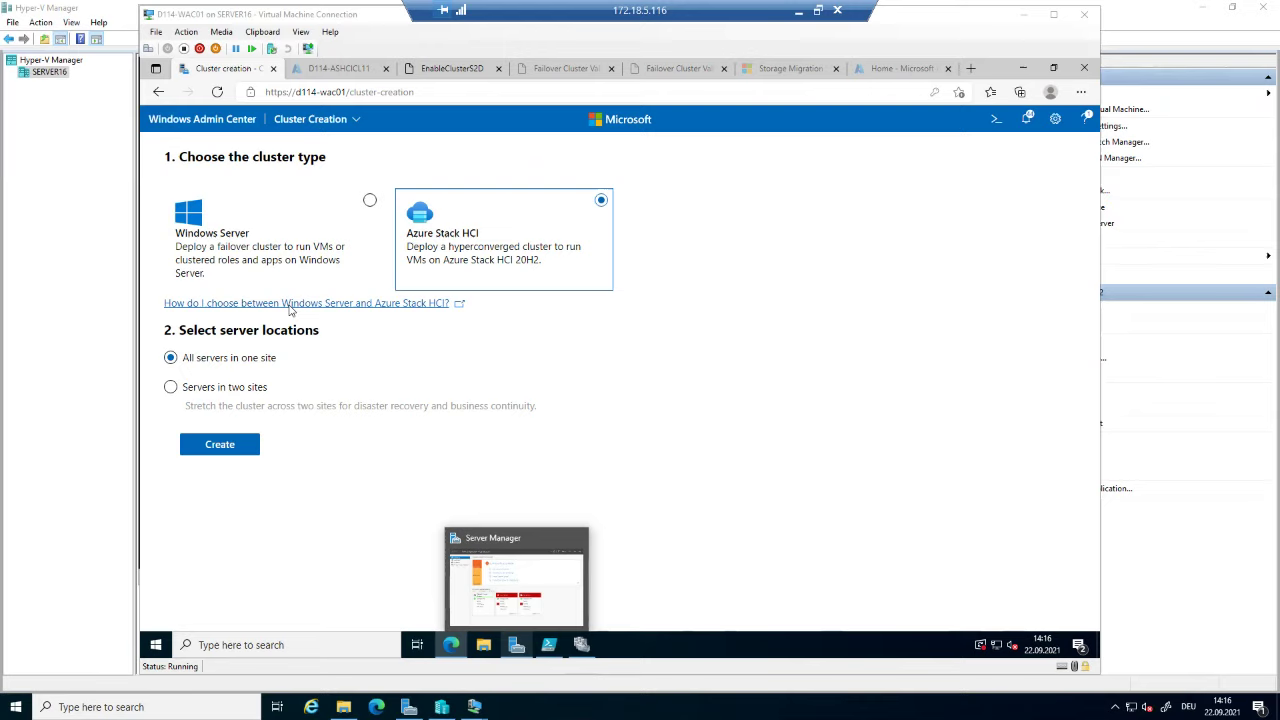
pyautogui.click(840, 638)
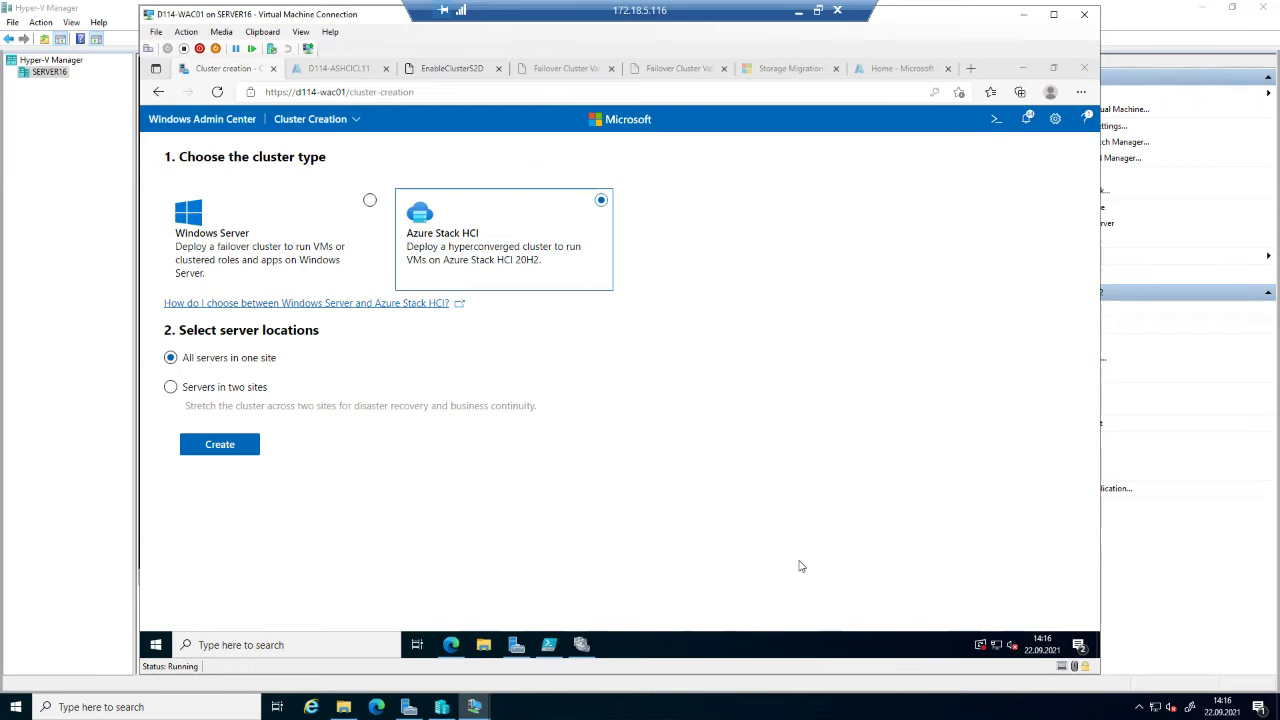
pyautogui.click(220, 396)
pyautogui.click(220, 396)
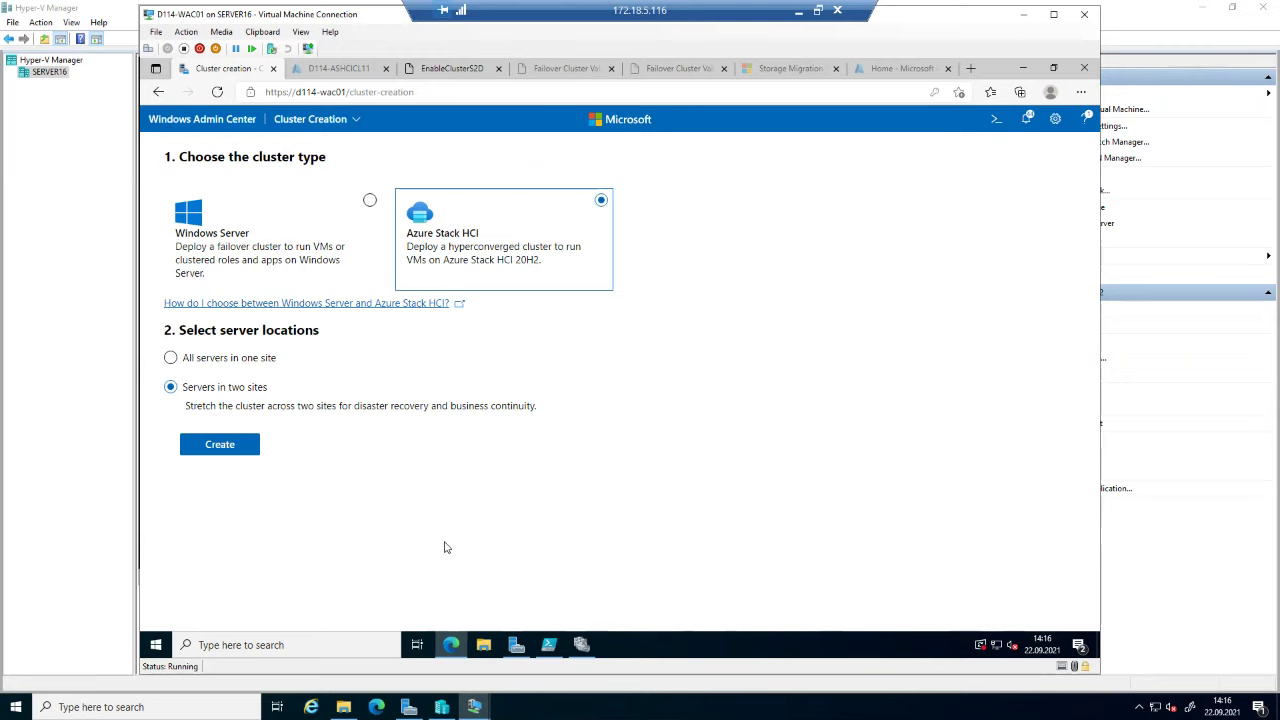
pyautogui.click(250, 364)
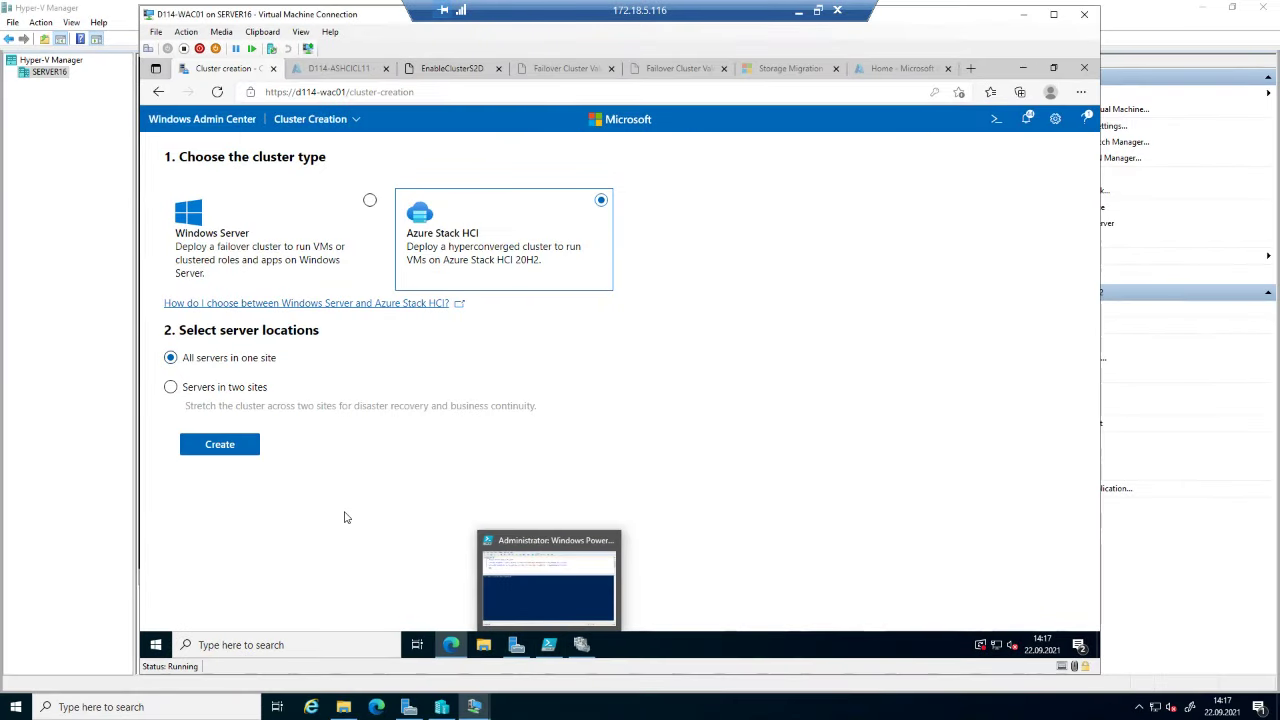
pyautogui.click(235, 448)
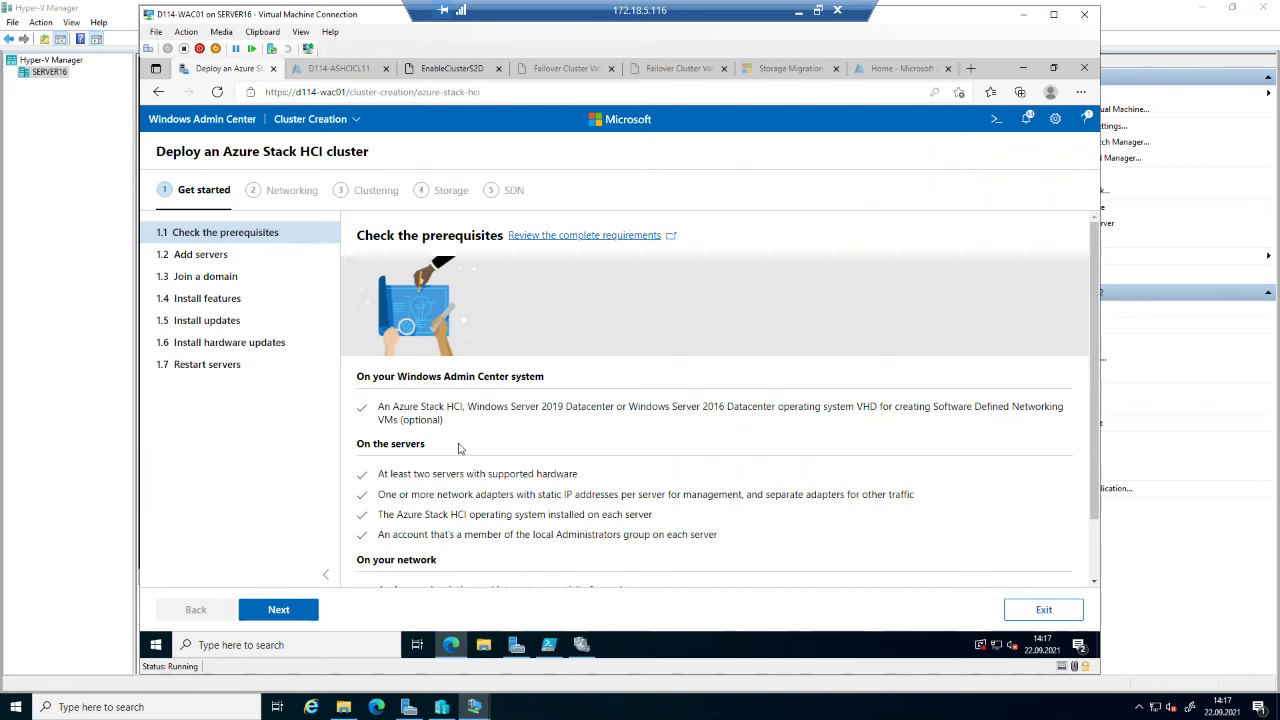
# - Examine the deployment stages from Get started to SDN and the Get started substeps 1.1 to 1.7
pyautogui.click(640, 715)
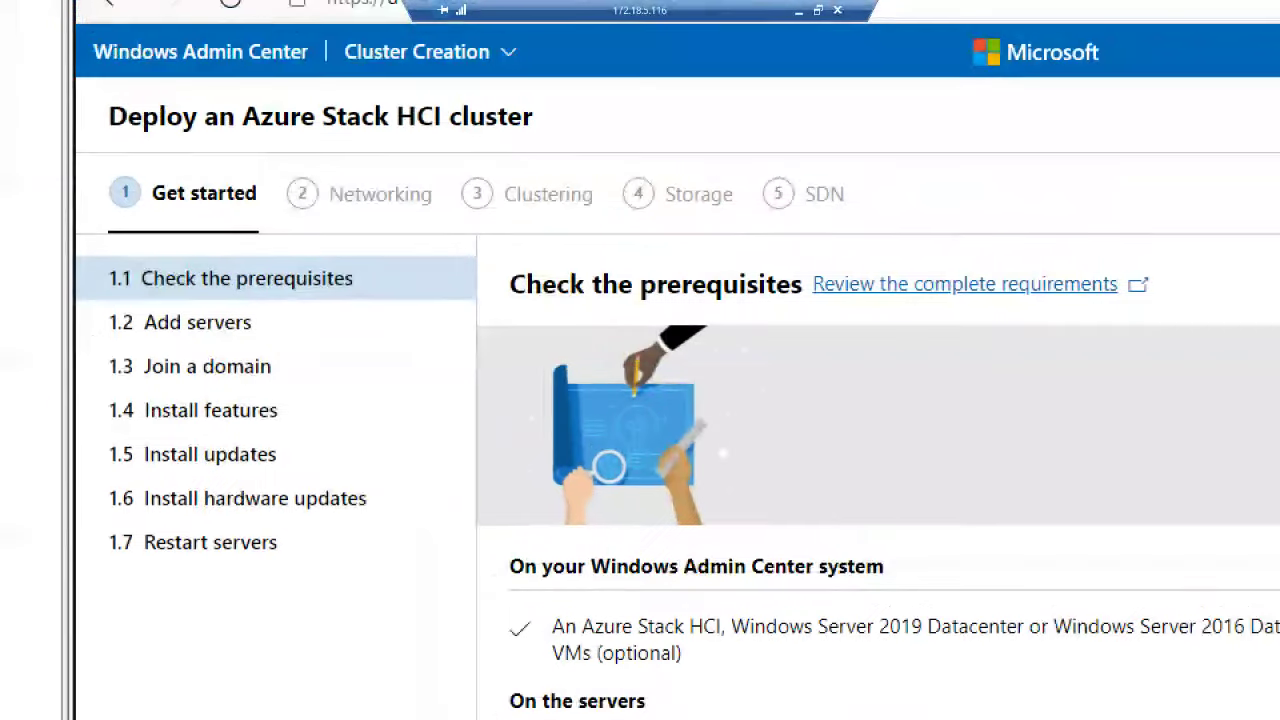
pyautogui.moveTo(92, 156)
pyautogui.mouseDown()
pyautogui.moveTo(149, 191)
pyautogui.moveTo(593, 243)
pyautogui.moveTo(898, 226)
pyautogui.mouseUp()
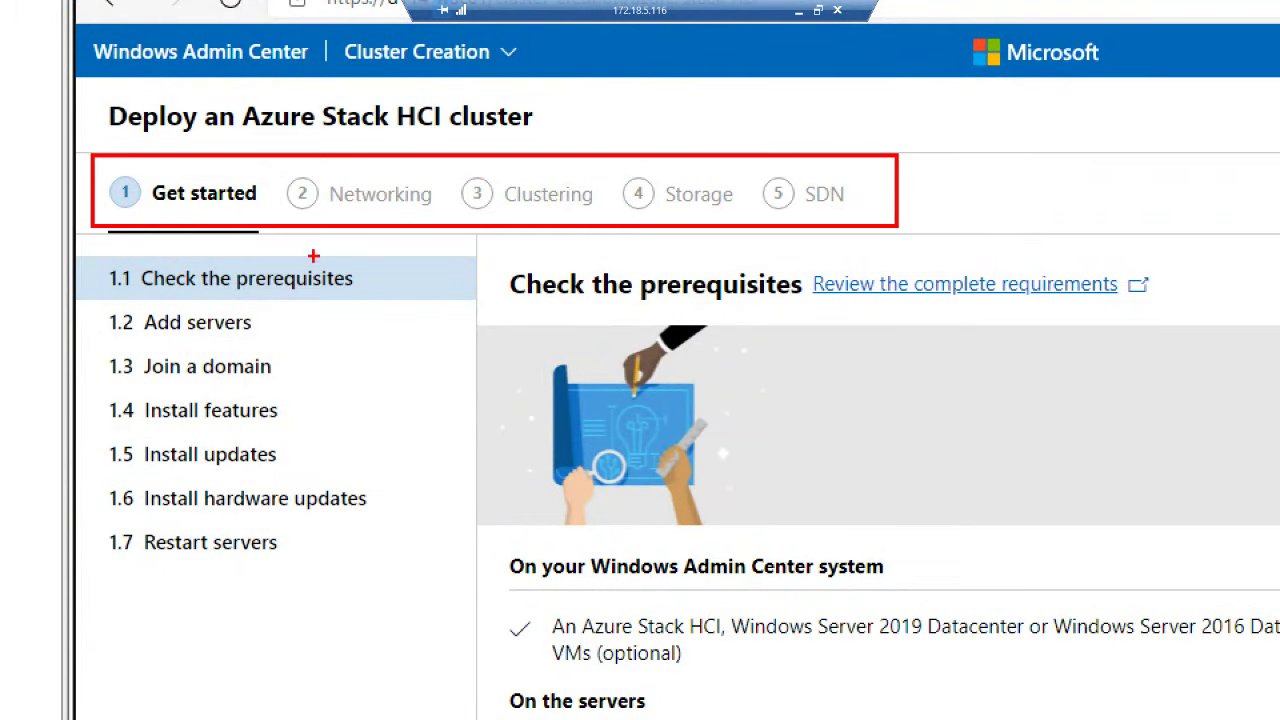
pyautogui.moveTo(88, 256)
pyautogui.mouseDown()
pyautogui.moveTo(248, 478)
pyautogui.moveTo(340, 557)
pyautogui.moveTo(443, 582)
pyautogui.mouseUp()
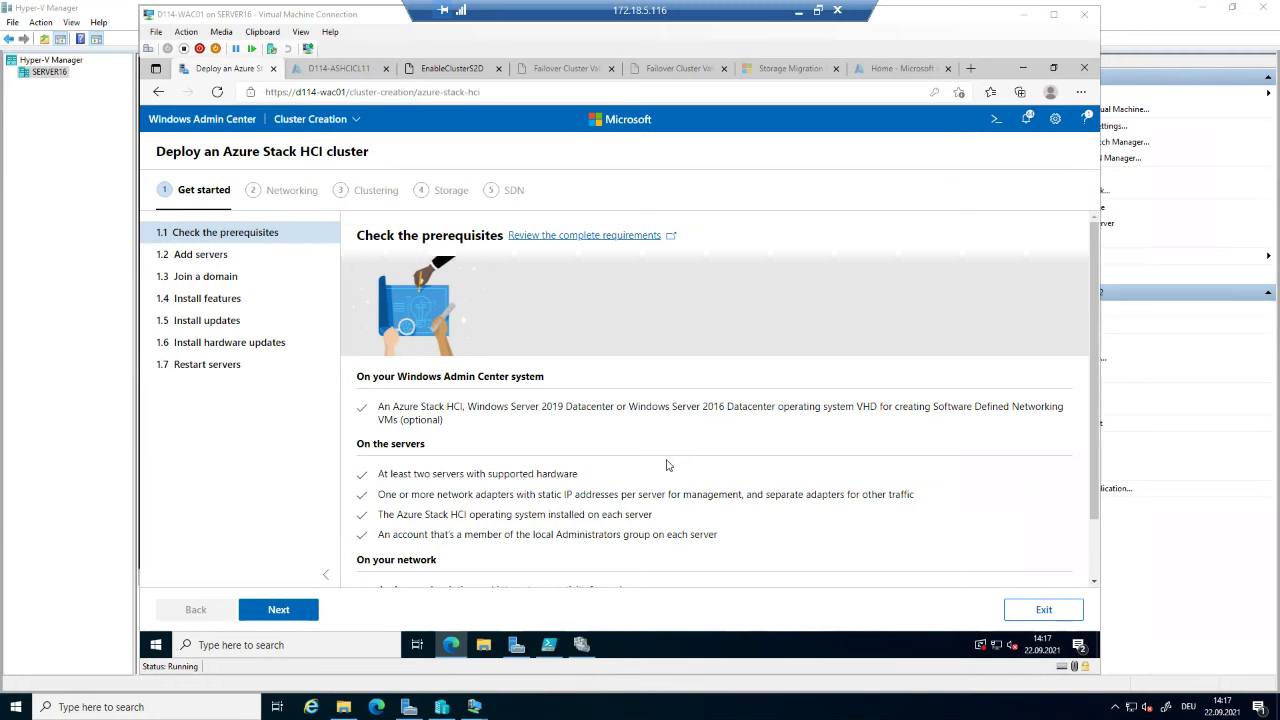
# - Review the prerequisites for the management system, servers and network, and continue to adding servers
pyautogui.click(1096, 428)
pyautogui.scroll(-1, 1096, 428)
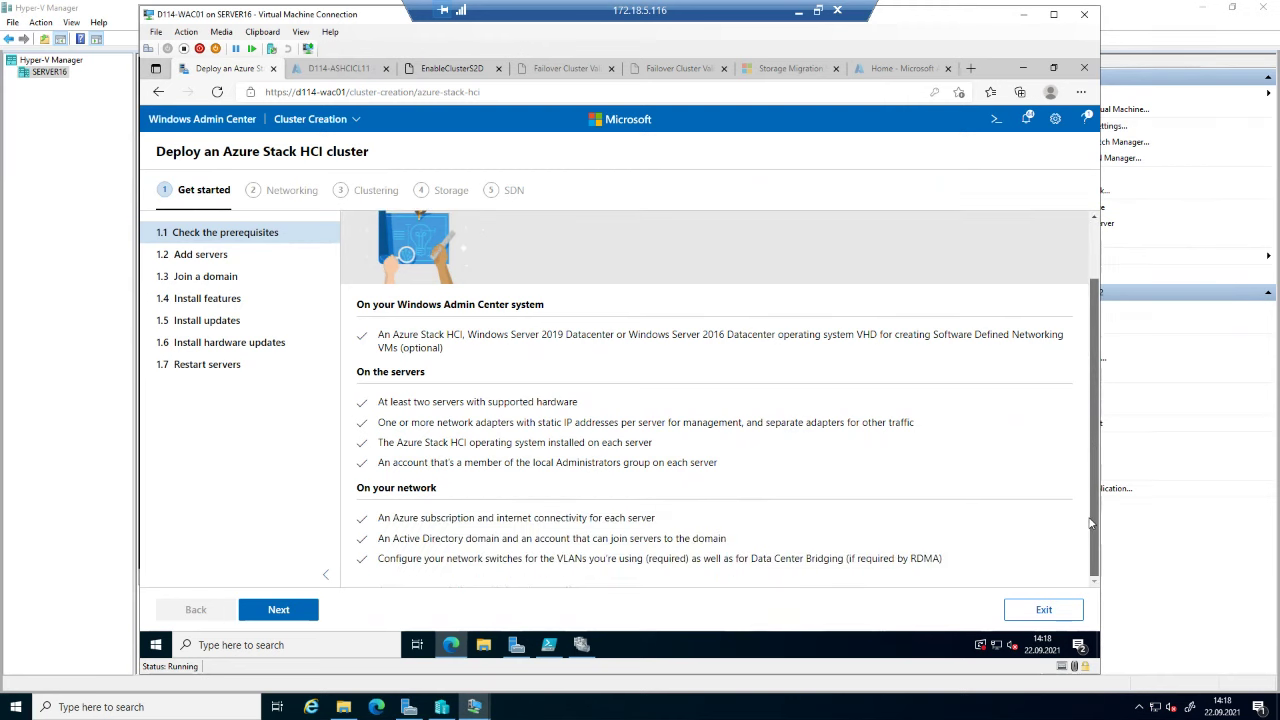
pyautogui.scroll(2, 1108, 427)
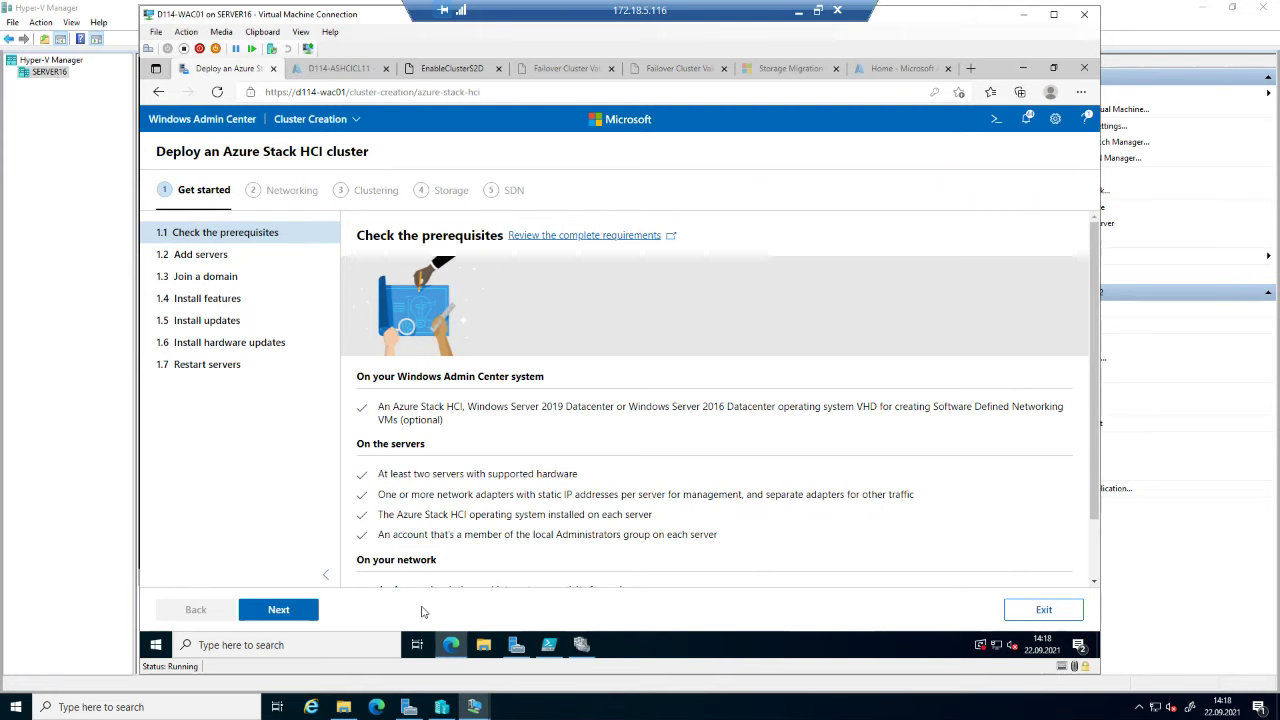
pyautogui.click(278, 610)
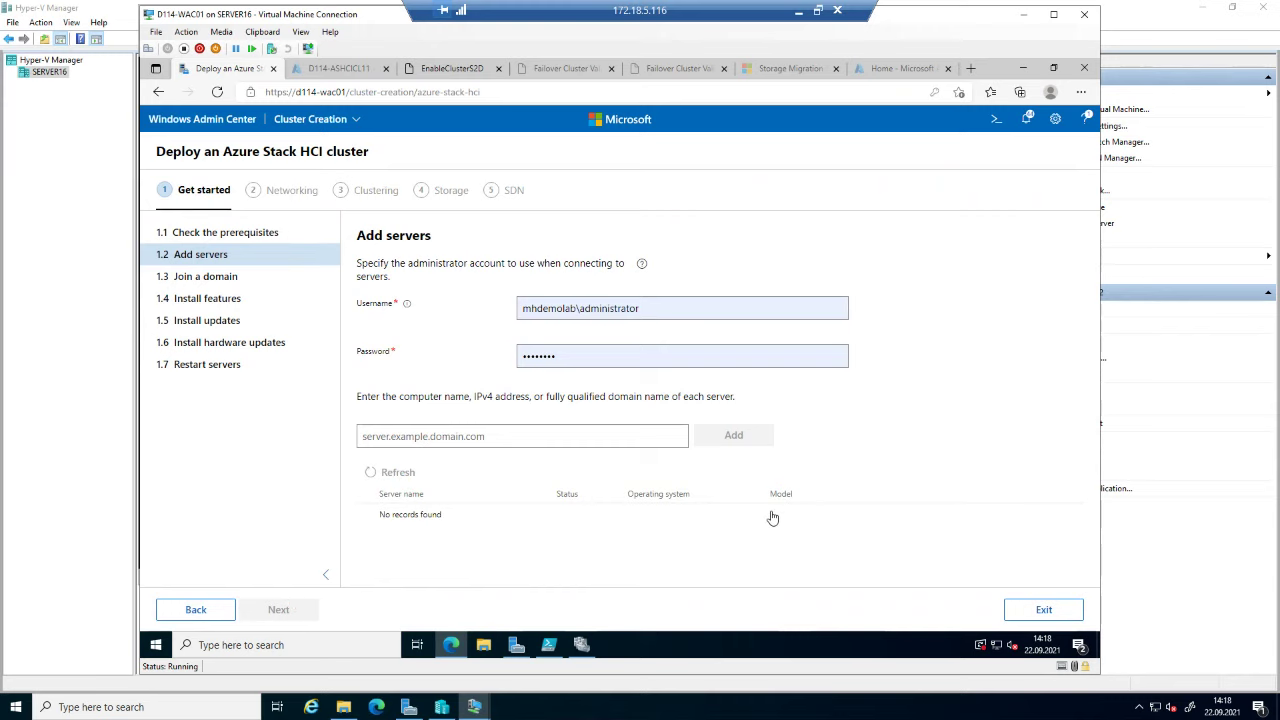
# - Add the server D114-ASHCIN01 to the cluster deployment
pyautogui.click(805, 717)
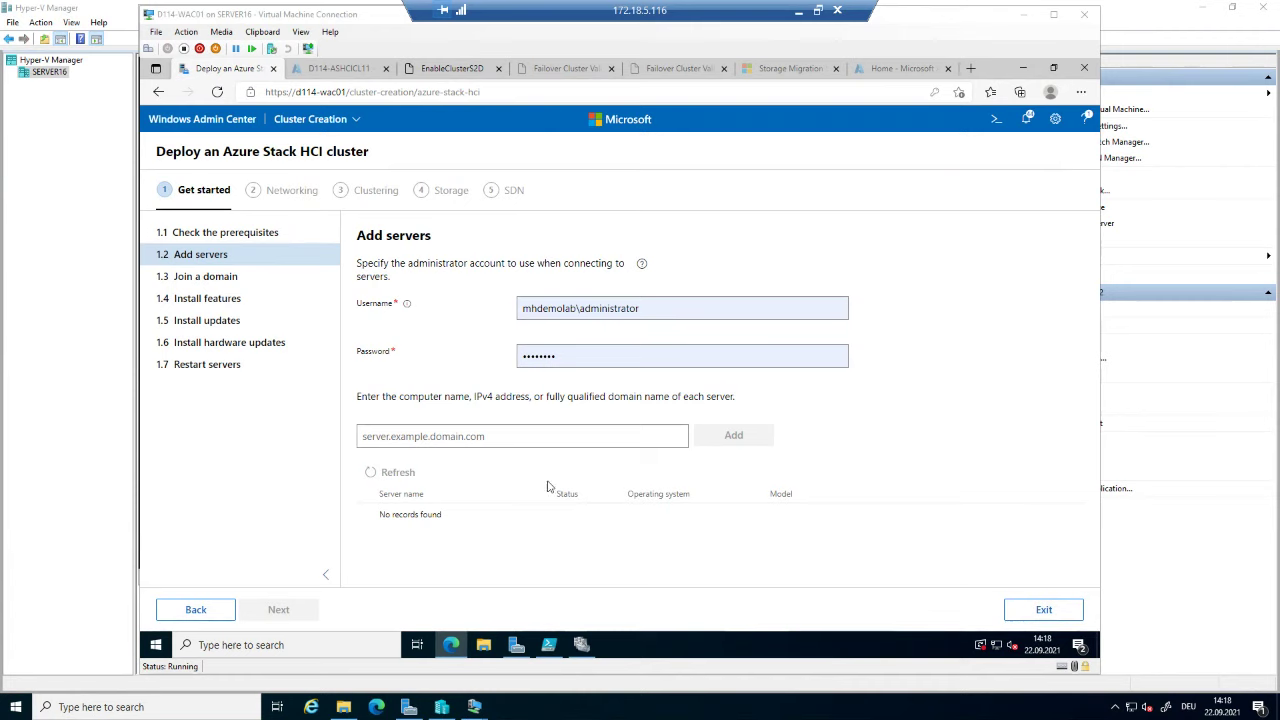
pyautogui.click(467, 440)
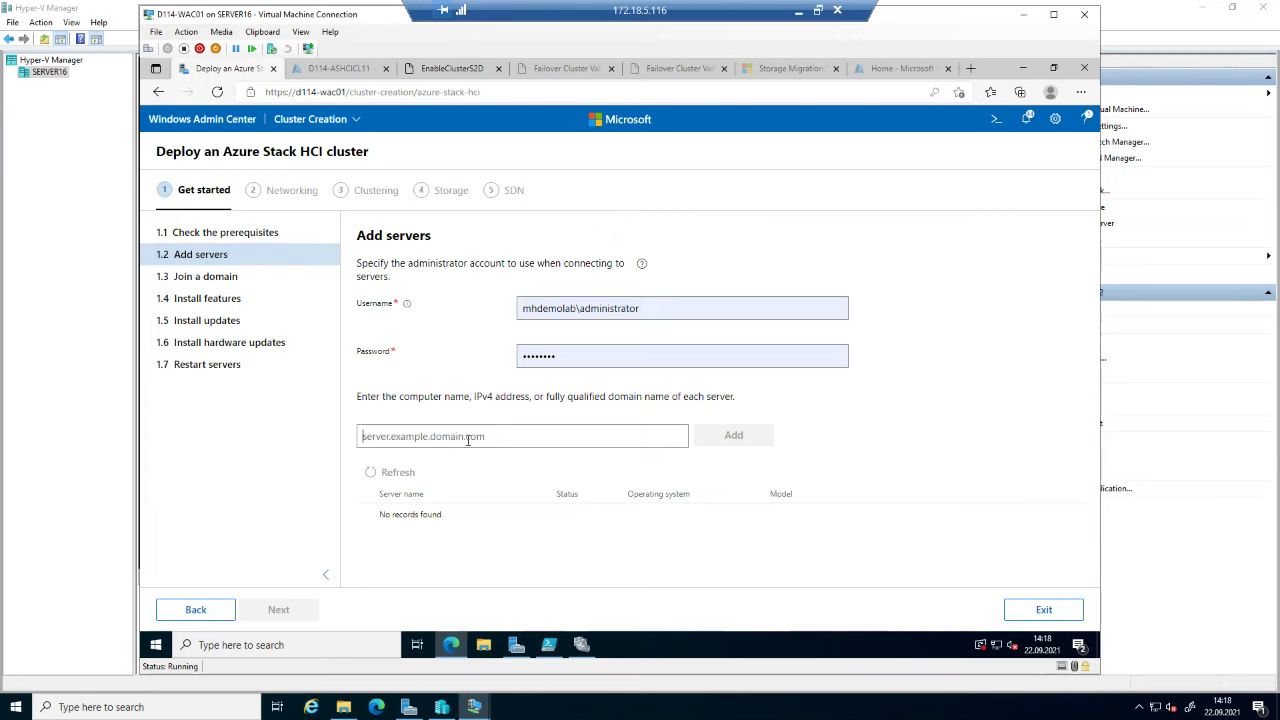
pyautogui.write('D')
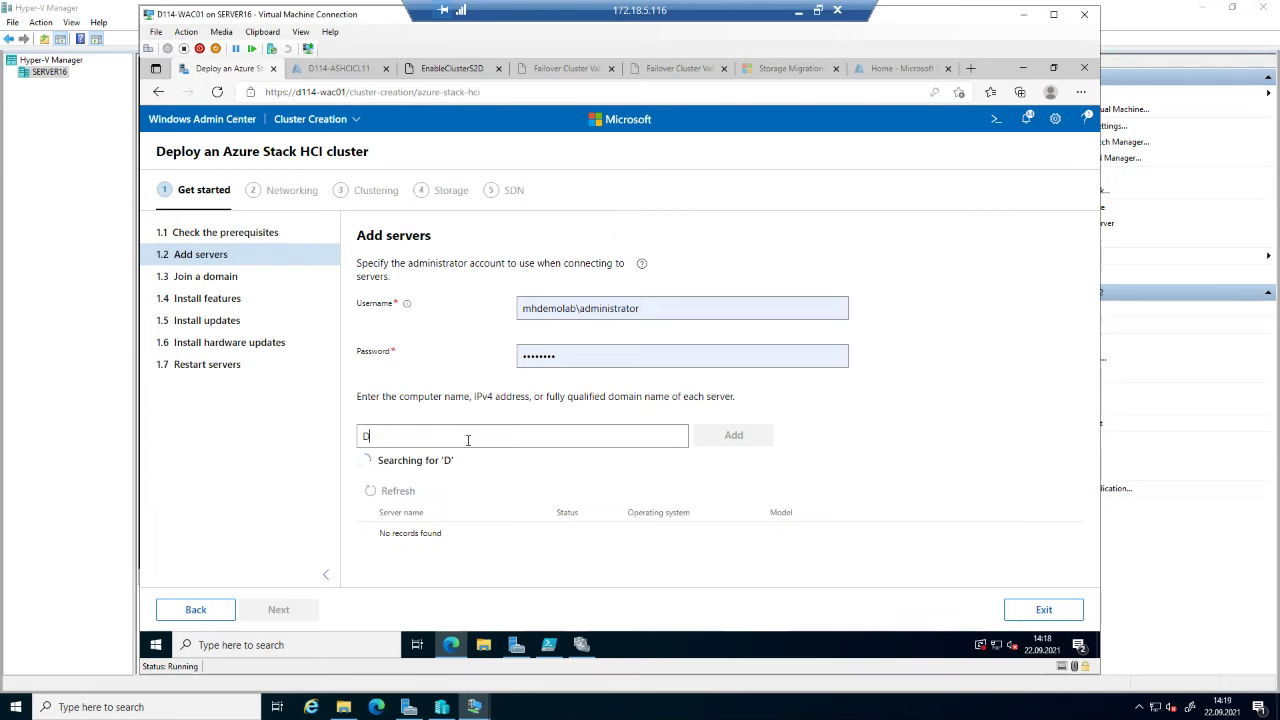
pyautogui.write('114-ASHCIN01')
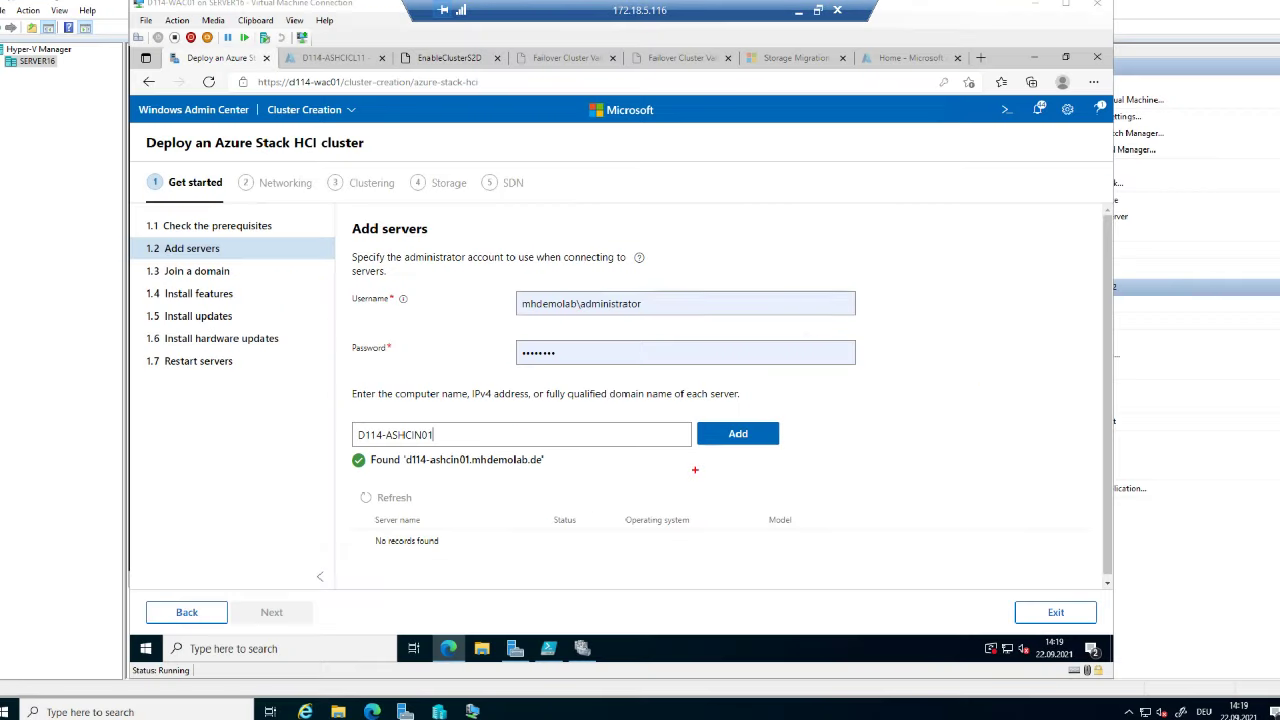
pyautogui.click(894, 352)
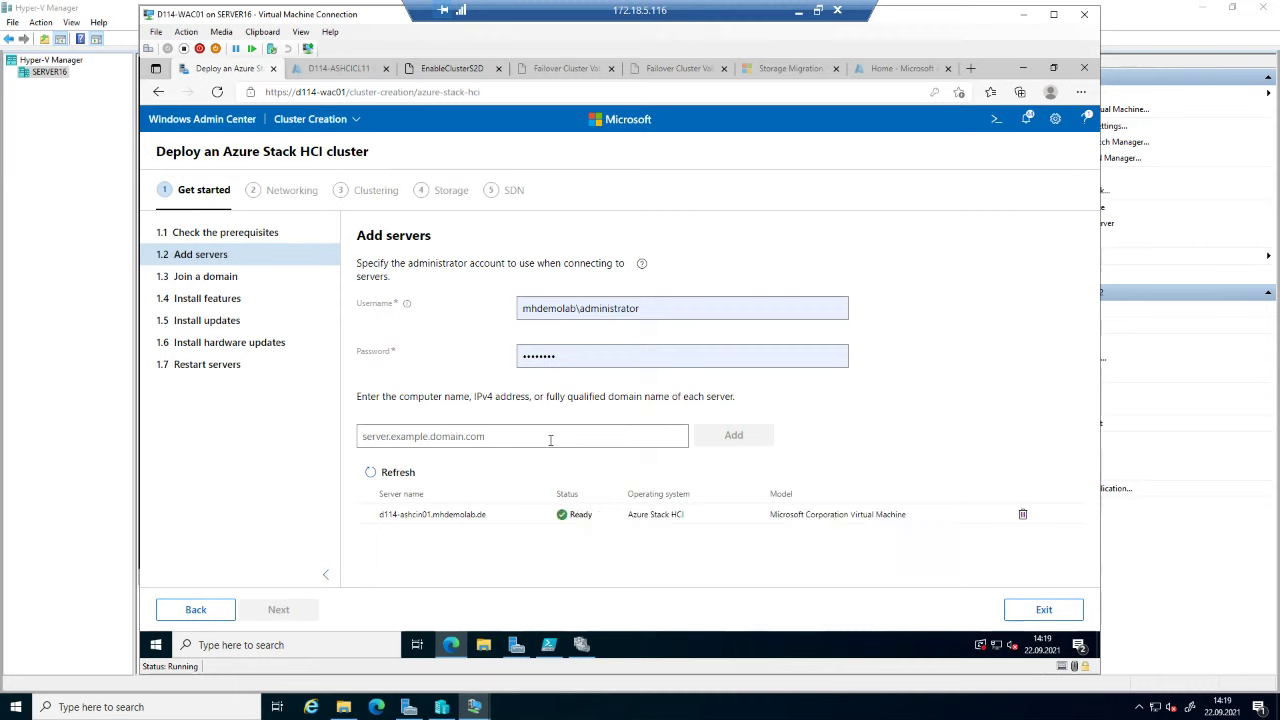
# - Add the server d114-ASHCIN02 and check the operating system and model listed for both servers
pyautogui.write('d114')
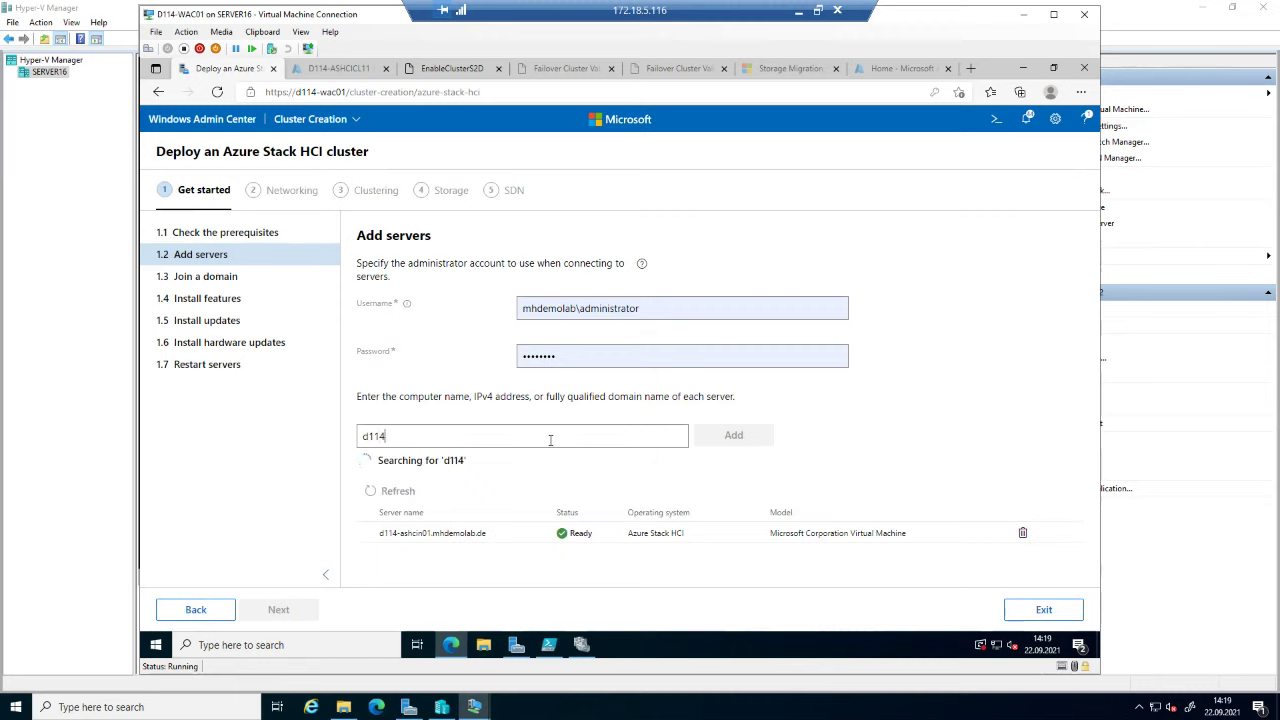
pyautogui.write('-ASHCIN02')
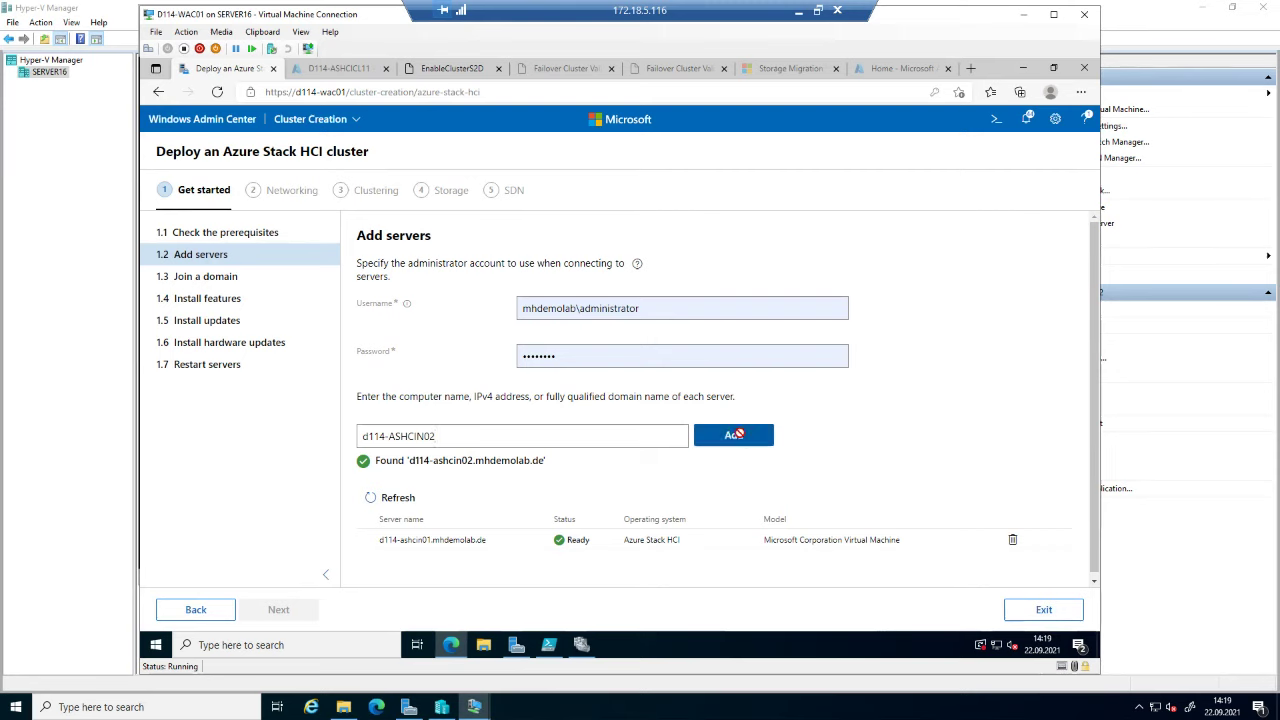
pyautogui.click(736, 434)
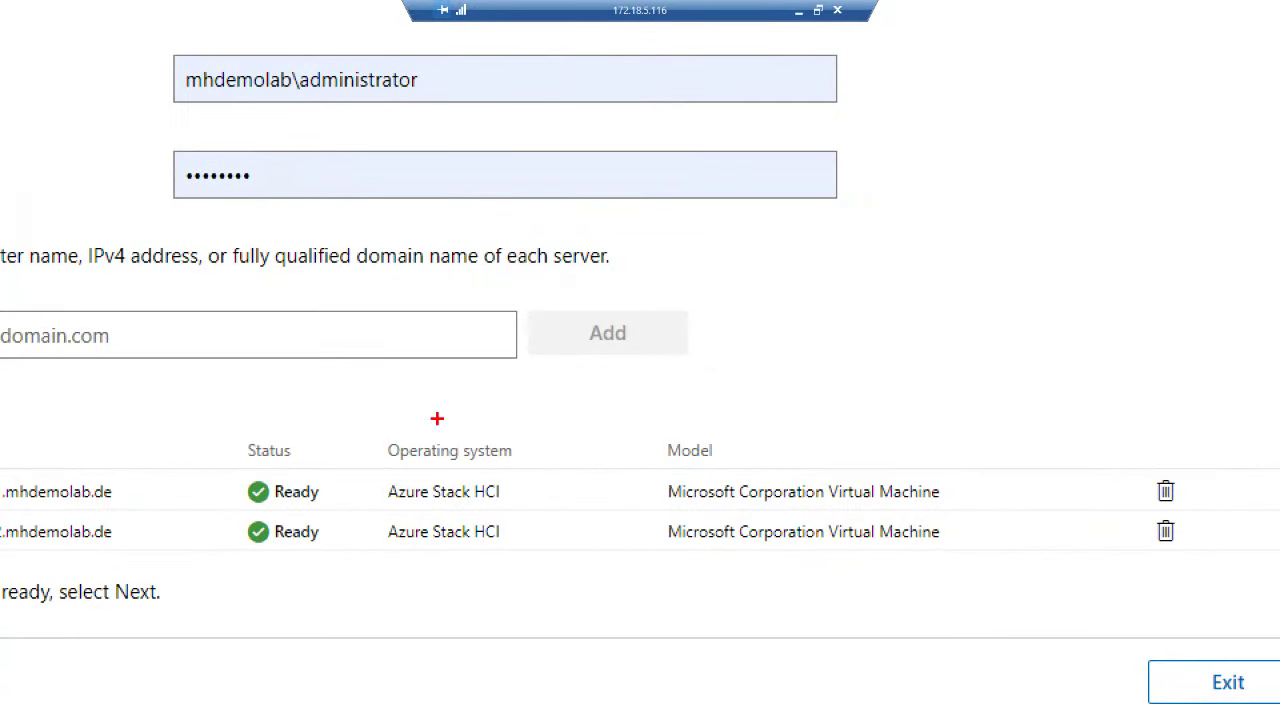
pyautogui.moveTo(371, 427)
pyautogui.mouseDown()
pyautogui.moveTo(471, 557)
pyautogui.moveTo(532, 558)
pyautogui.mouseUp()
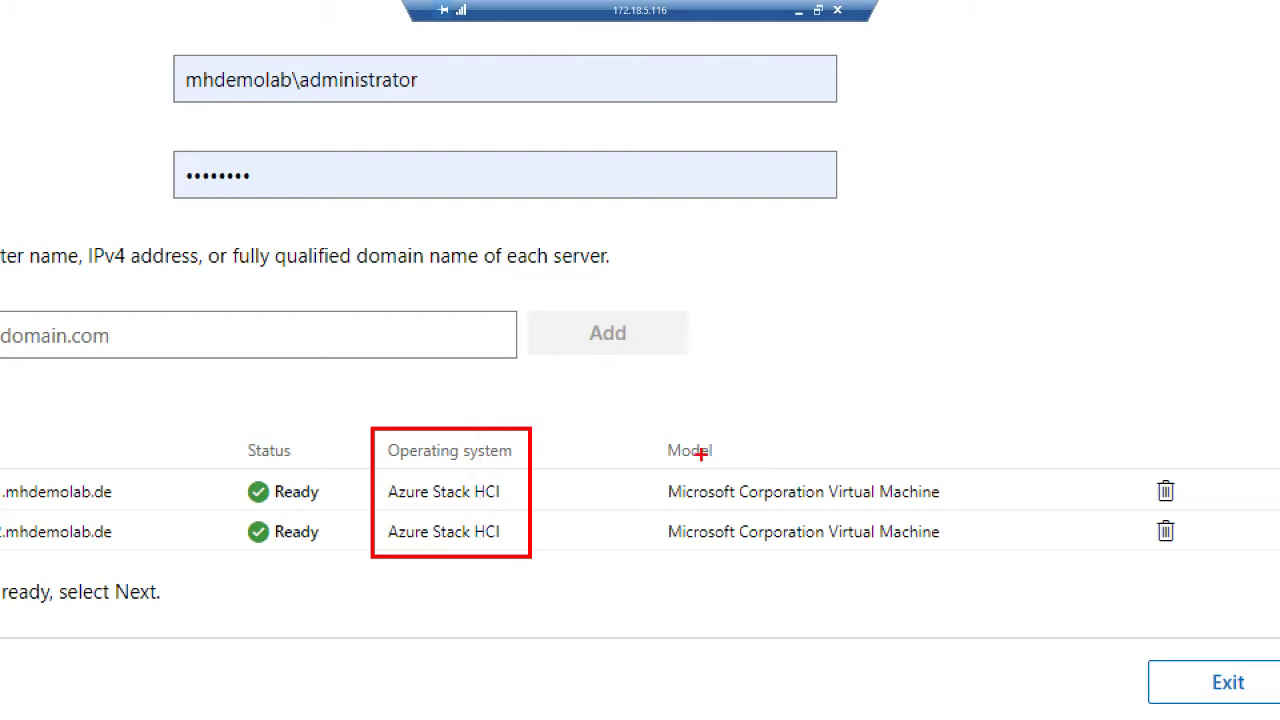
pyautogui.moveTo(643, 423)
pyautogui.mouseDown()
pyautogui.moveTo(697, 491)
pyautogui.moveTo(862, 570)
pyautogui.moveTo(958, 556)
pyautogui.moveTo(1005, 566)
pyautogui.mouseUp()
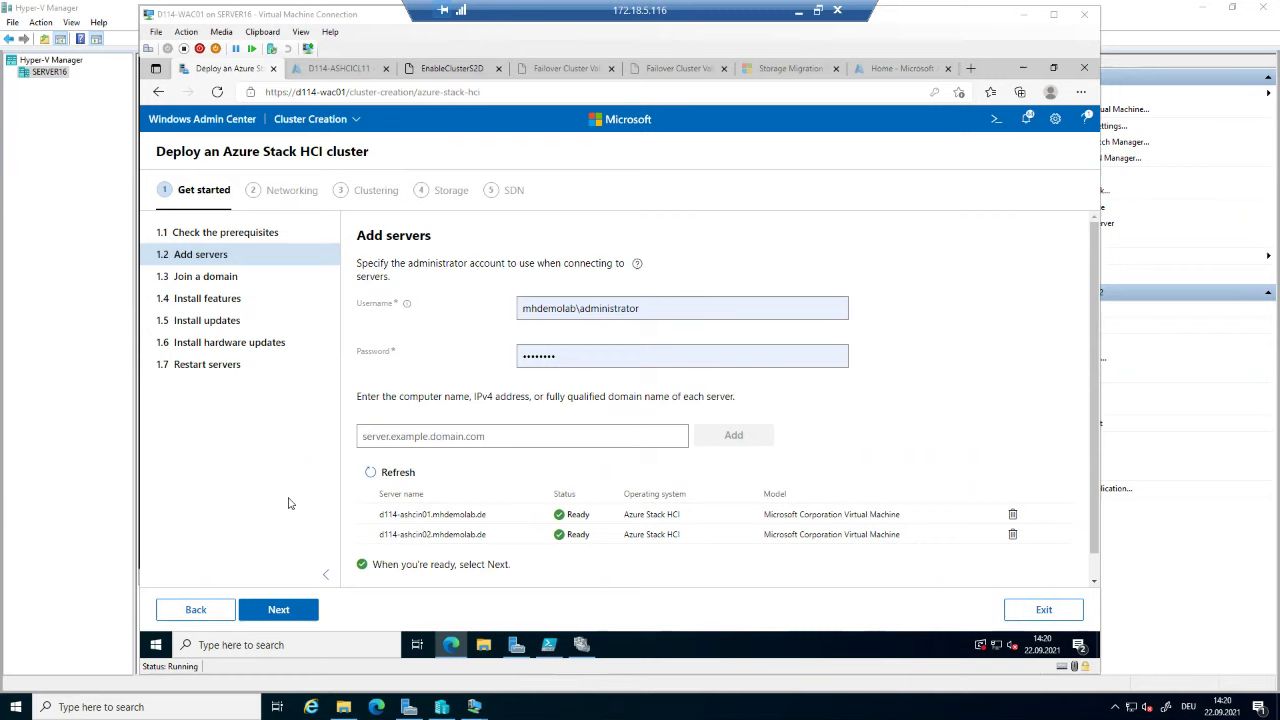
# - Continue to the domain join stage, check the servers' domain membership and proceed to installing the required features
pyautogui.click(280, 610)
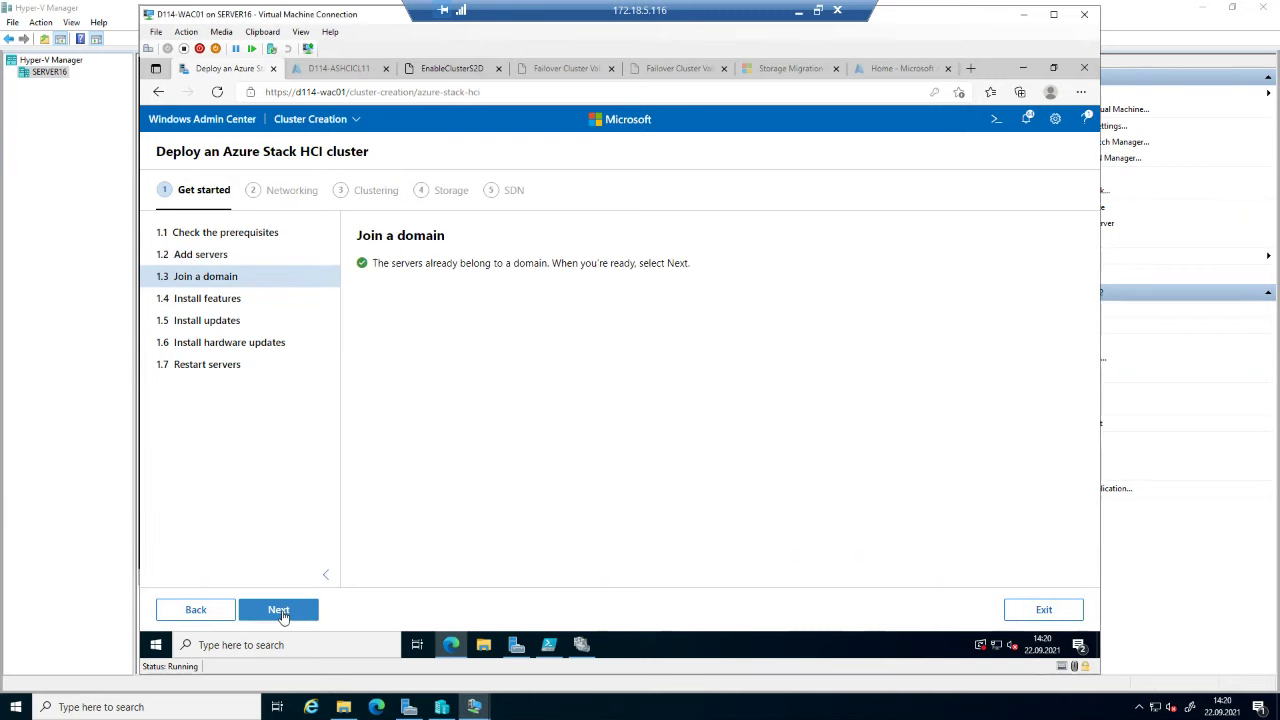
pyautogui.click(592, 713)
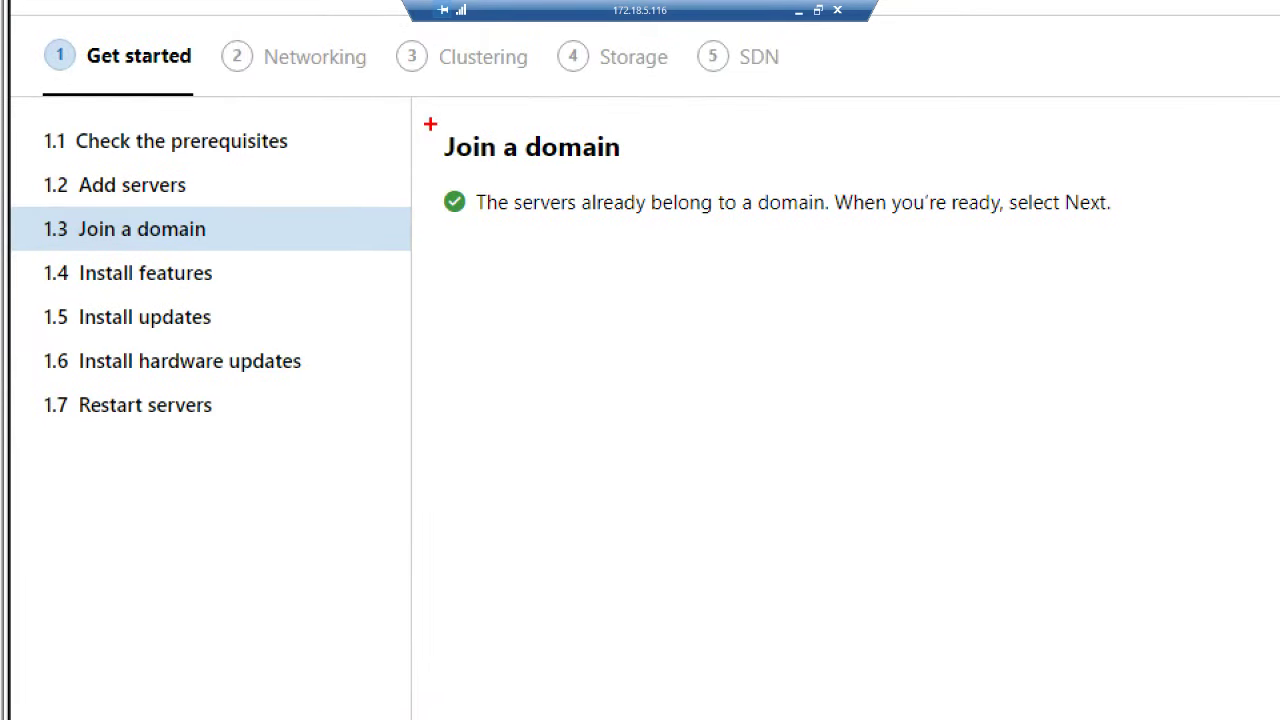
pyautogui.moveTo(419, 110)
pyautogui.mouseDown()
pyautogui.moveTo(930, 270)
pyautogui.moveTo(1178, 250)
pyautogui.mouseUp()
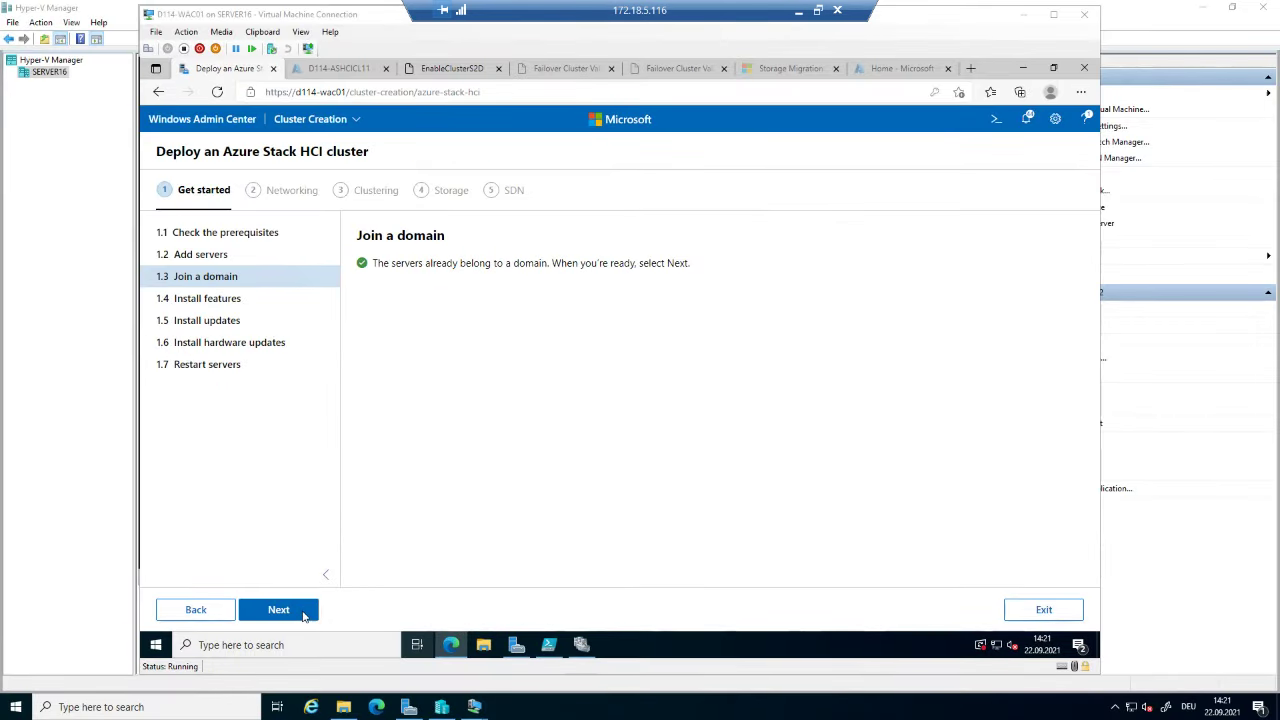
pyautogui.click(304, 615)
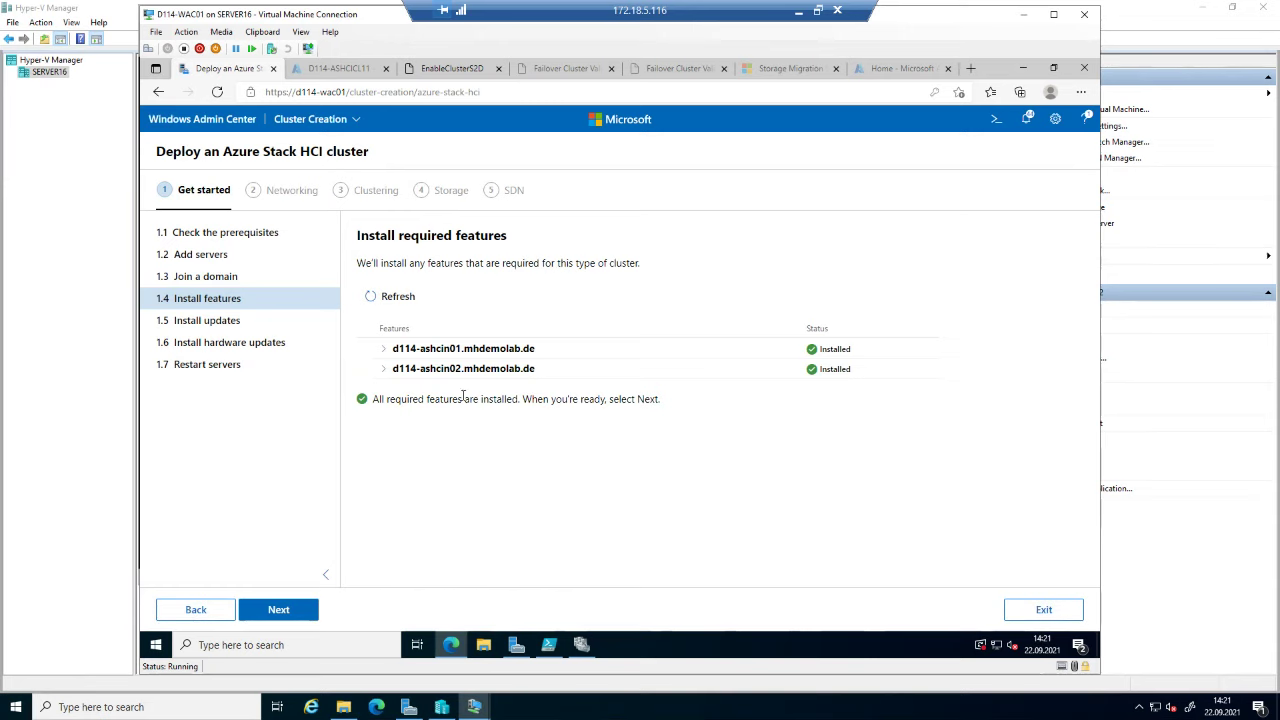
# - Examine the required features of d114-ashcin01, especially Failover Clustering and Hyper-V
pyautogui.click(384, 350)
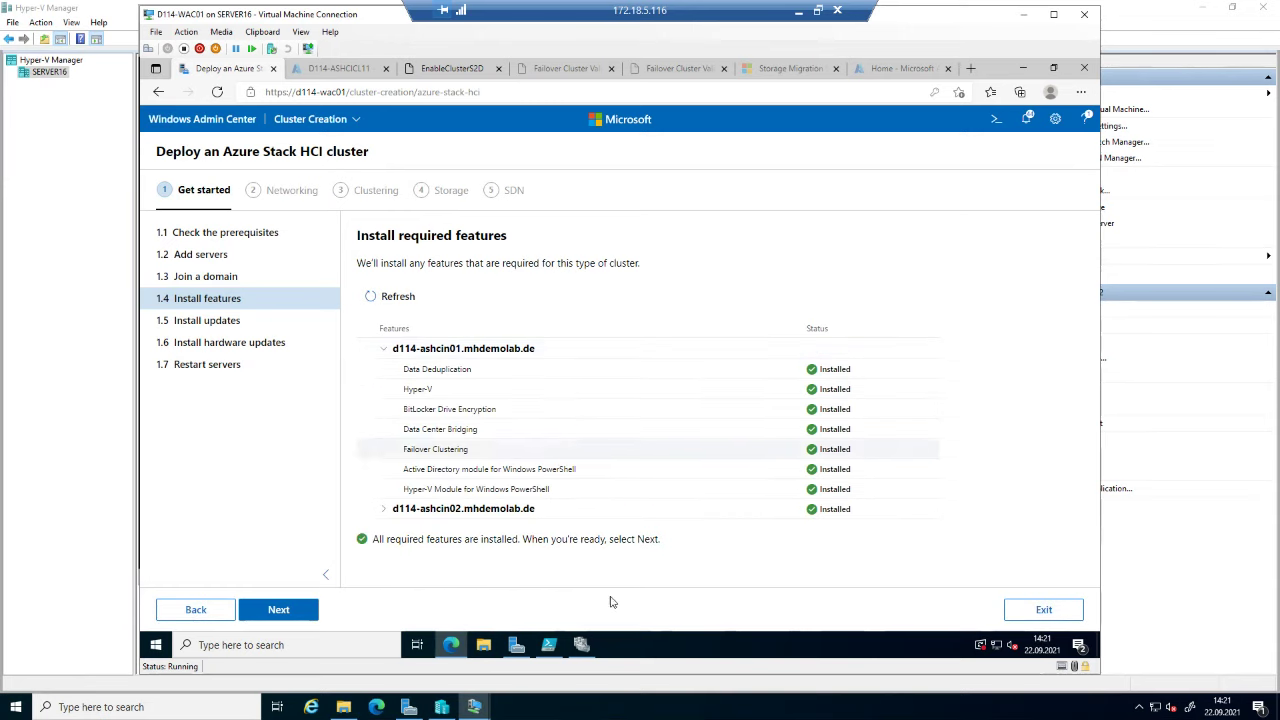
pyautogui.click(700, 716)
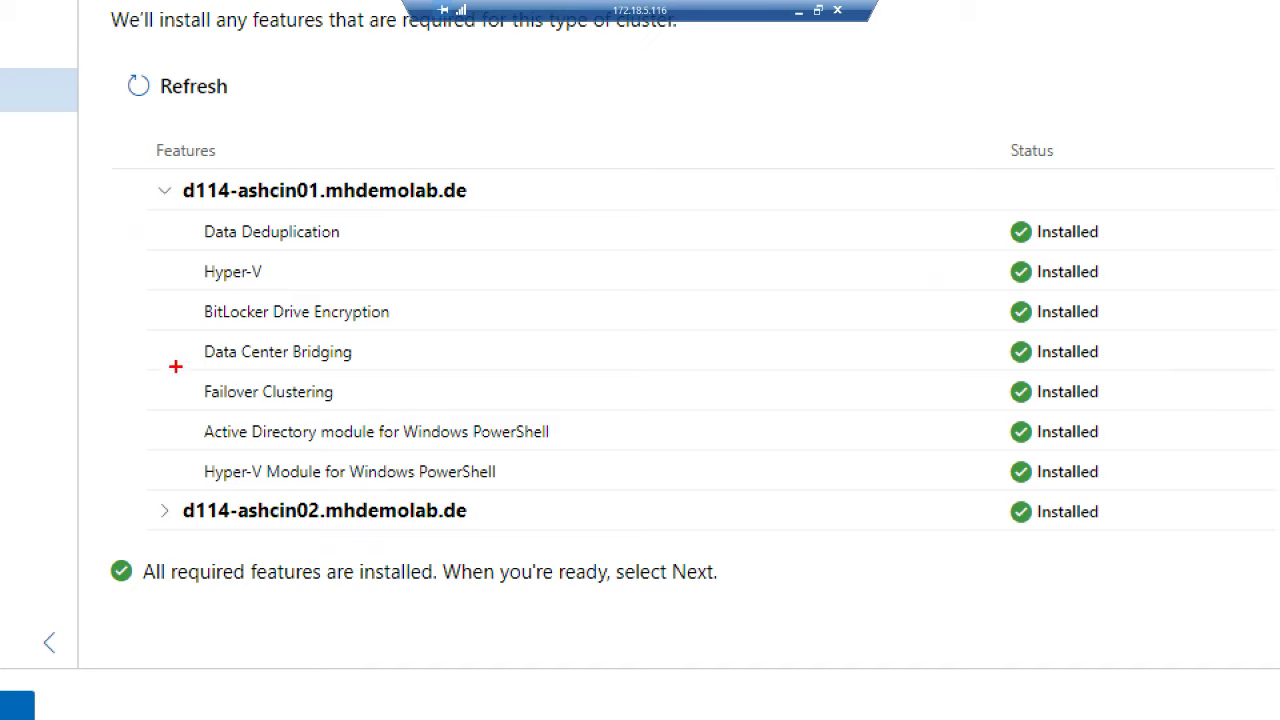
pyautogui.moveTo(175, 366)
pyautogui.mouseDown()
pyautogui.moveTo(324, 402)
pyautogui.moveTo(1127, 412)
pyautogui.mouseUp()
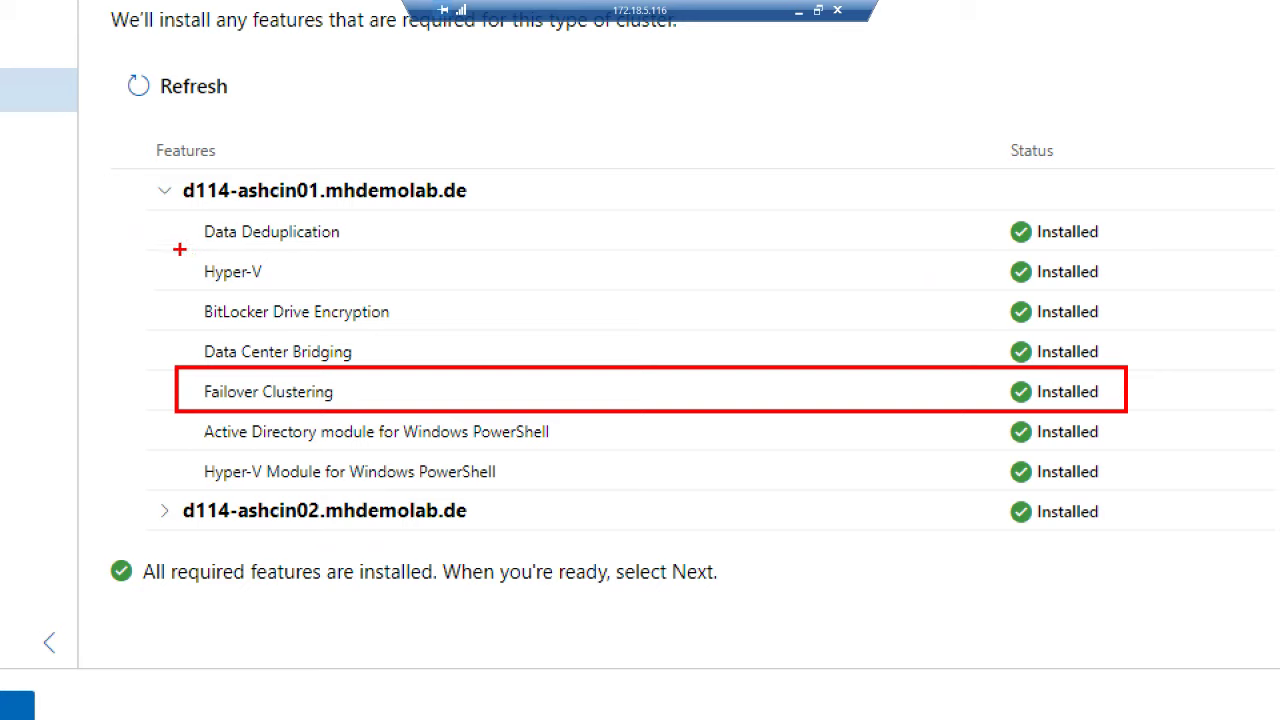
pyautogui.moveTo(179, 249); pyautogui.dragTo(1128, 291)
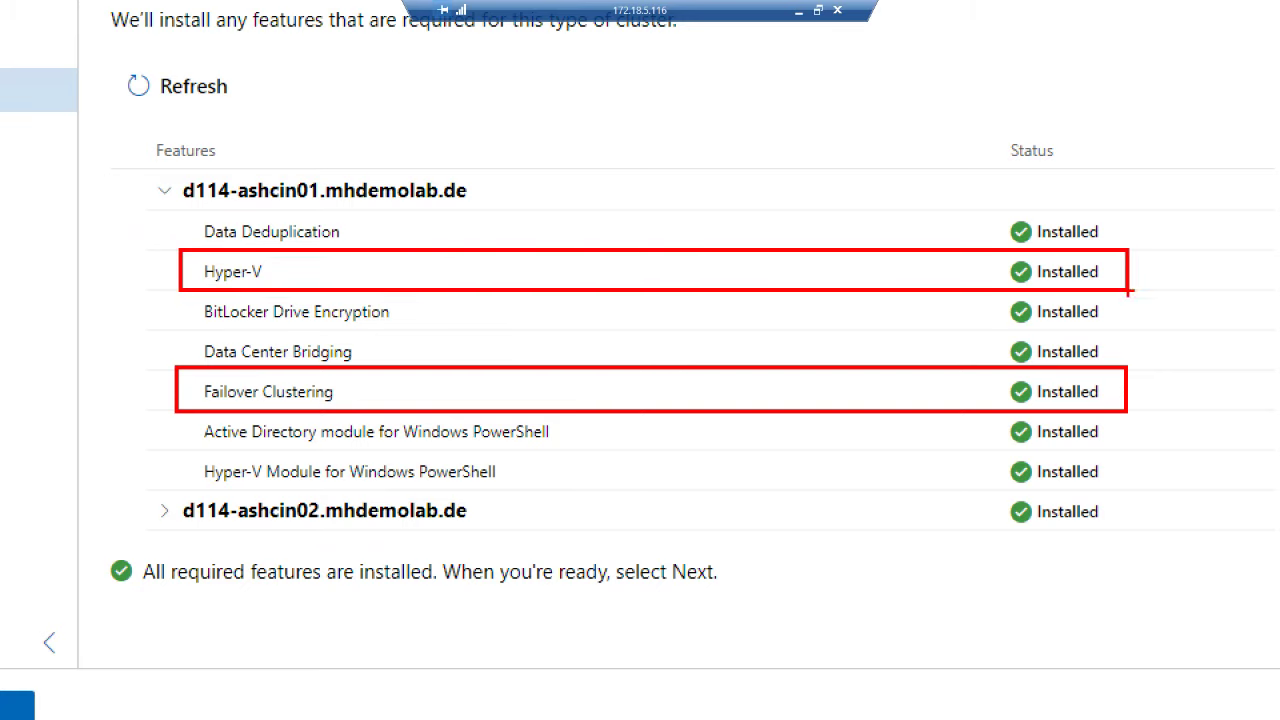
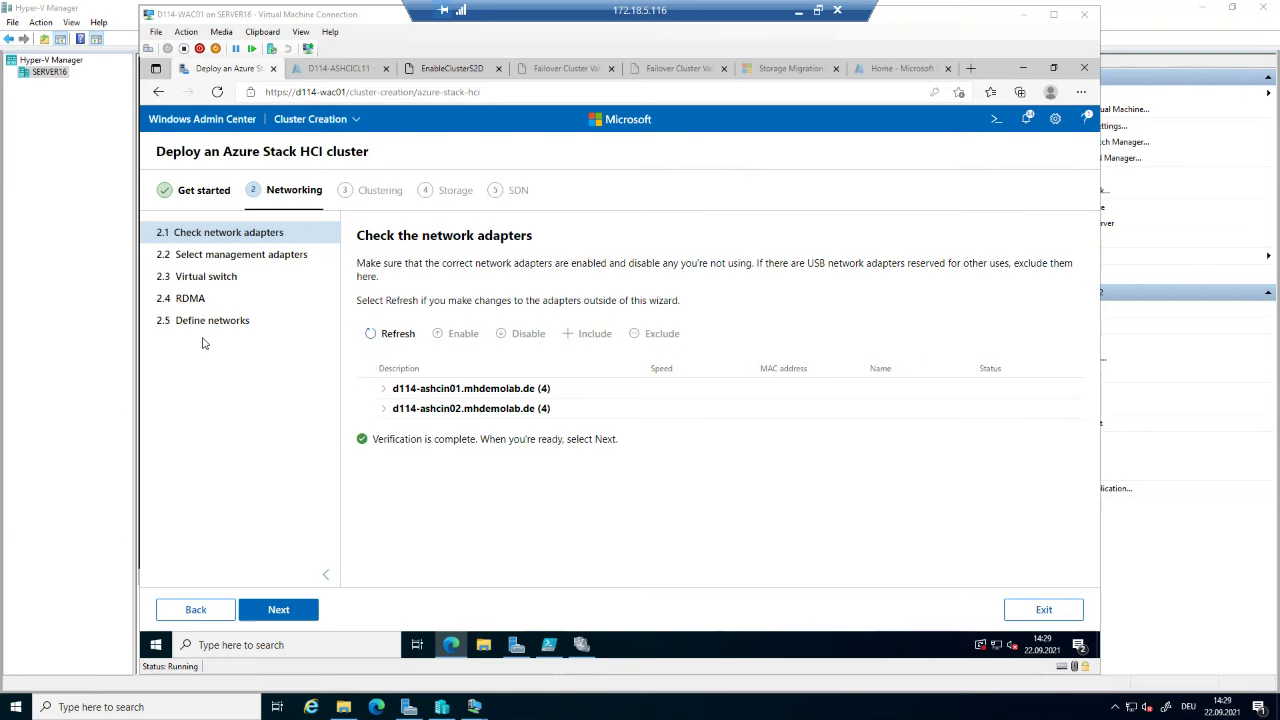
# - Examine the network adapters of d114-ashcin01 and continue to the management adapter selection
pyautogui.click(384, 389)
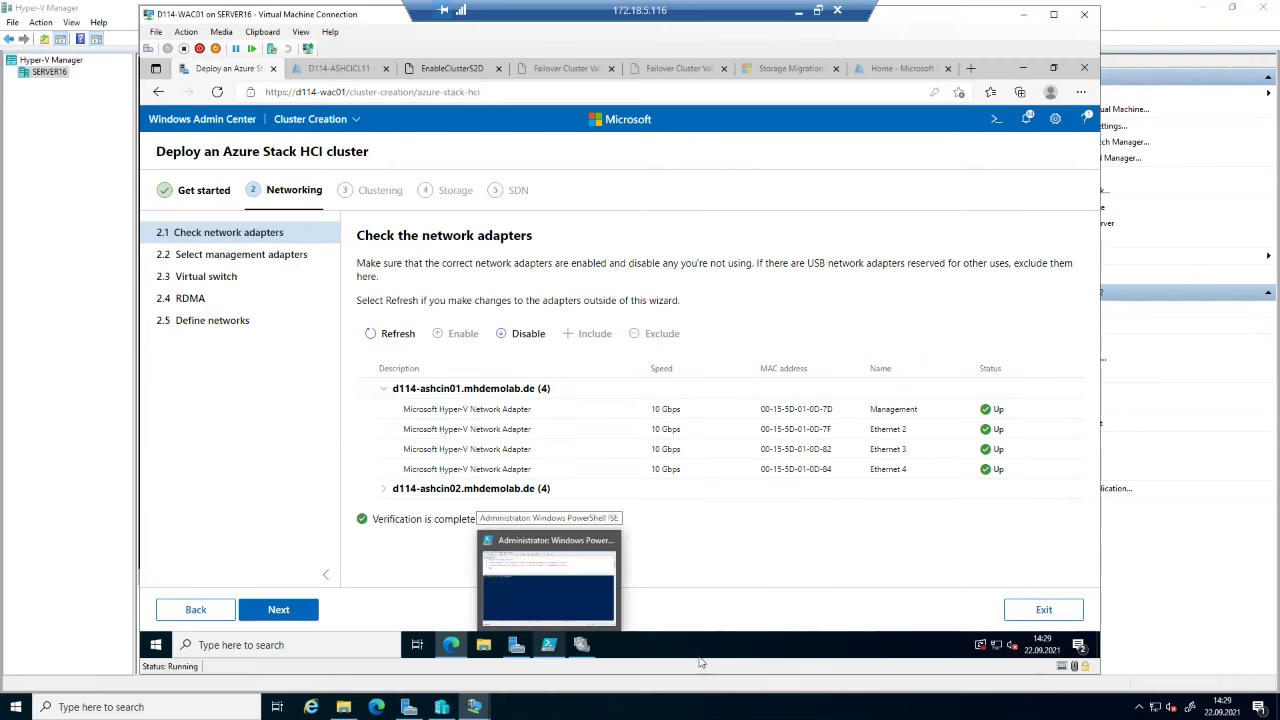
pyautogui.click(734, 644)
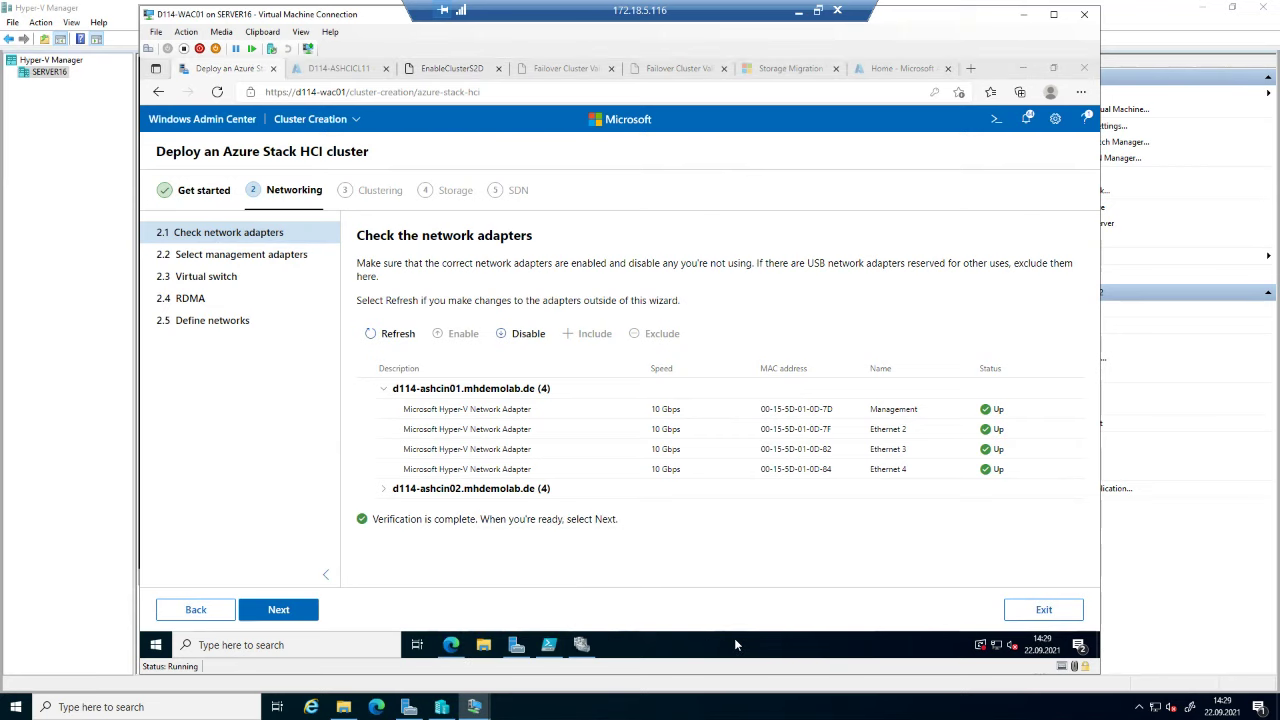
pyautogui.click(729, 712)
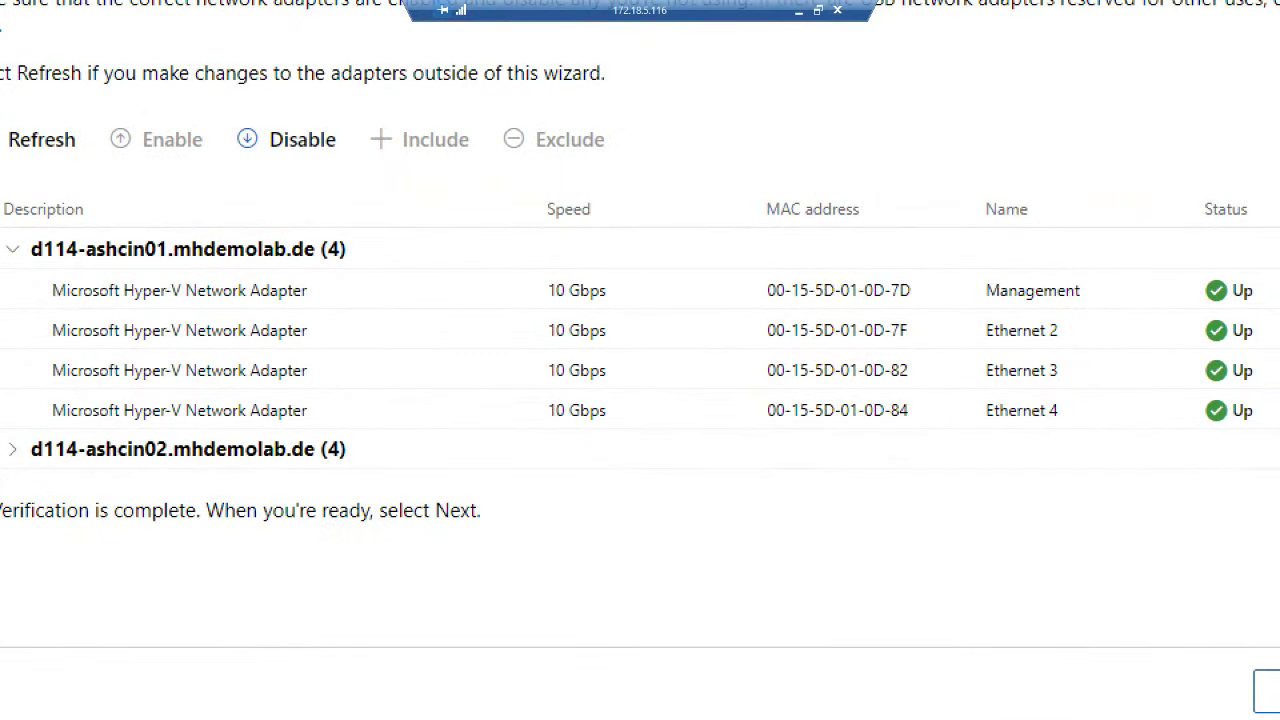
pyautogui.moveTo(44, 276)
pyautogui.mouseDown()
pyautogui.moveTo(300, 303)
pyautogui.moveTo(556, 307)
pyautogui.moveTo(512, 273)
pyautogui.mouseUp()
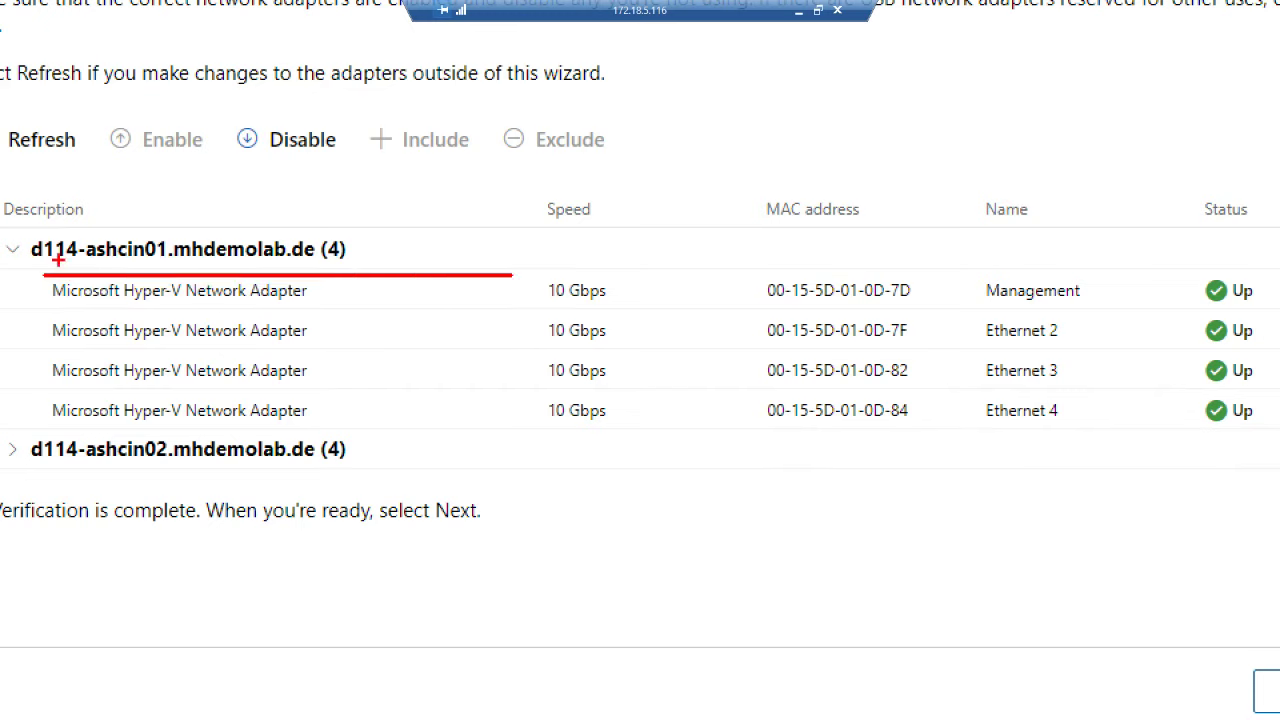
pyautogui.moveTo(46, 266)
pyautogui.mouseDown()
pyautogui.moveTo(537, 300)
pyautogui.moveTo(1110, 285)
pyautogui.moveTo(1157, 318)
pyautogui.mouseUp()
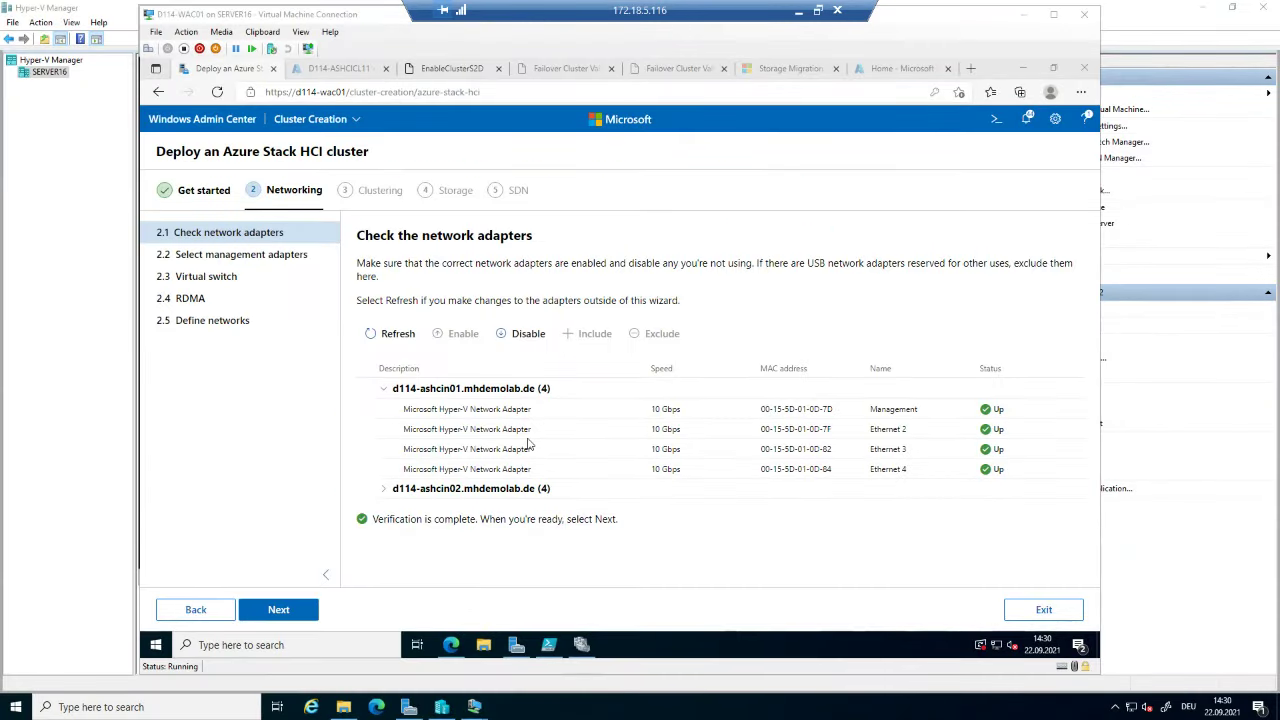
pyautogui.click(289, 612)
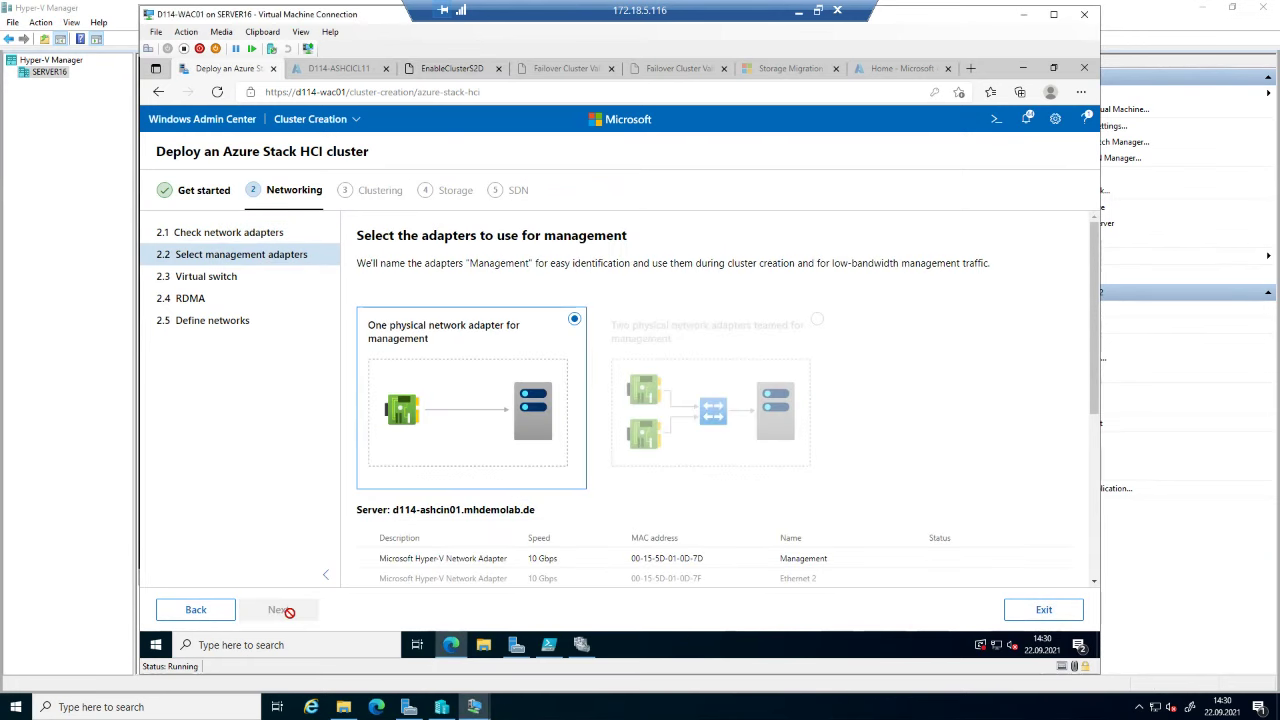
# - Select the Management adapter of both servers for the option with one physical network adapter for management
pyautogui.click(674, 711)
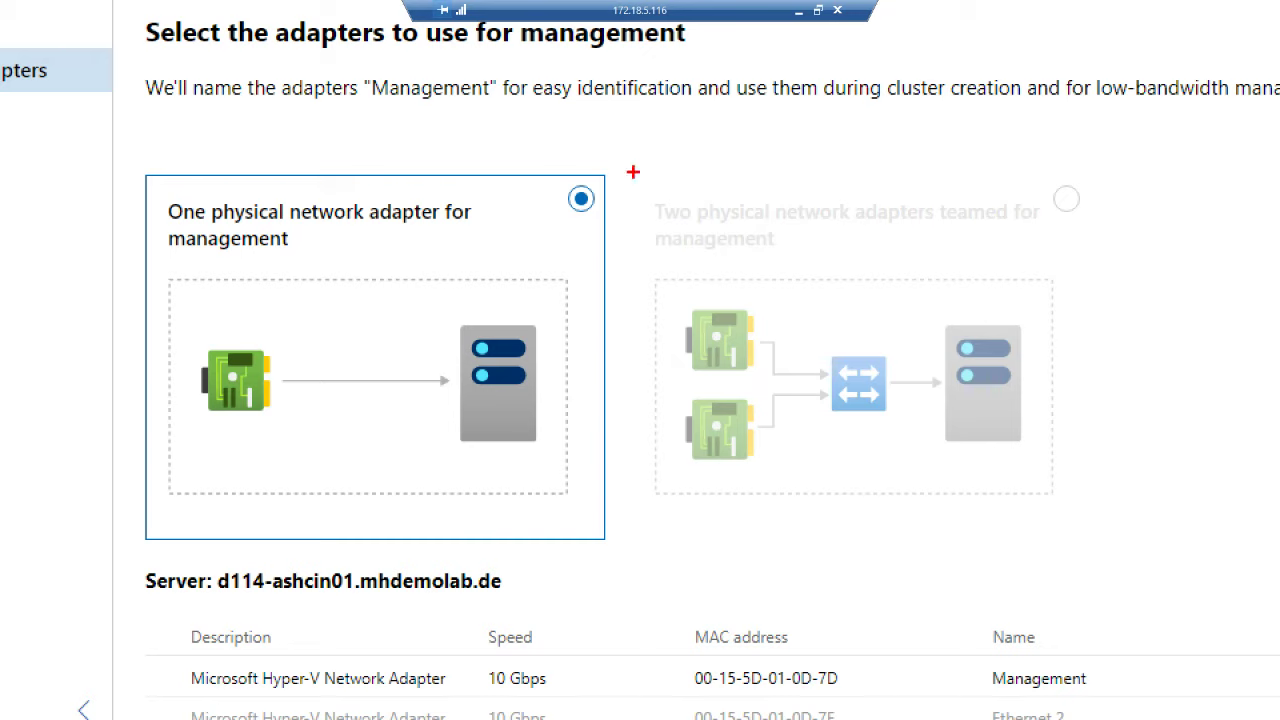
pyautogui.moveTo(635, 172)
pyautogui.mouseDown()
pyautogui.moveTo(829, 434)
pyautogui.moveTo(1151, 556)
pyautogui.mouseUp()
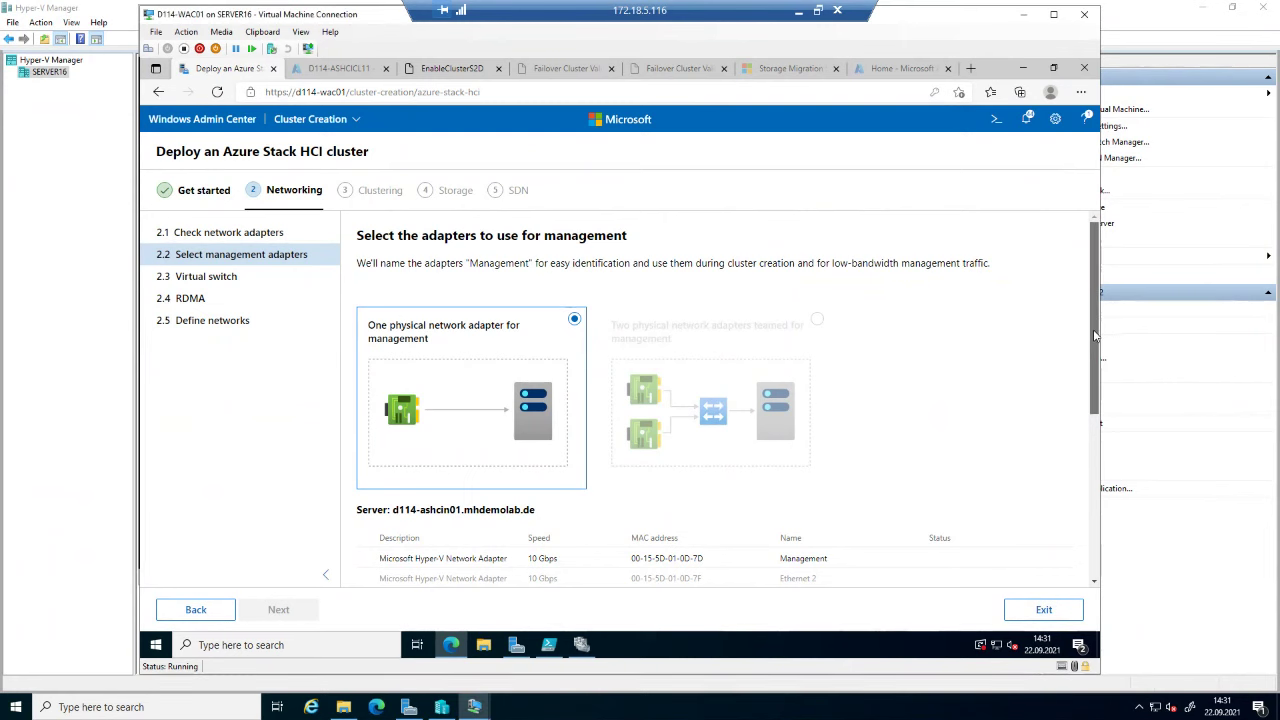
pyautogui.moveTo(1095, 336); pyautogui.dragTo(1100, 469)
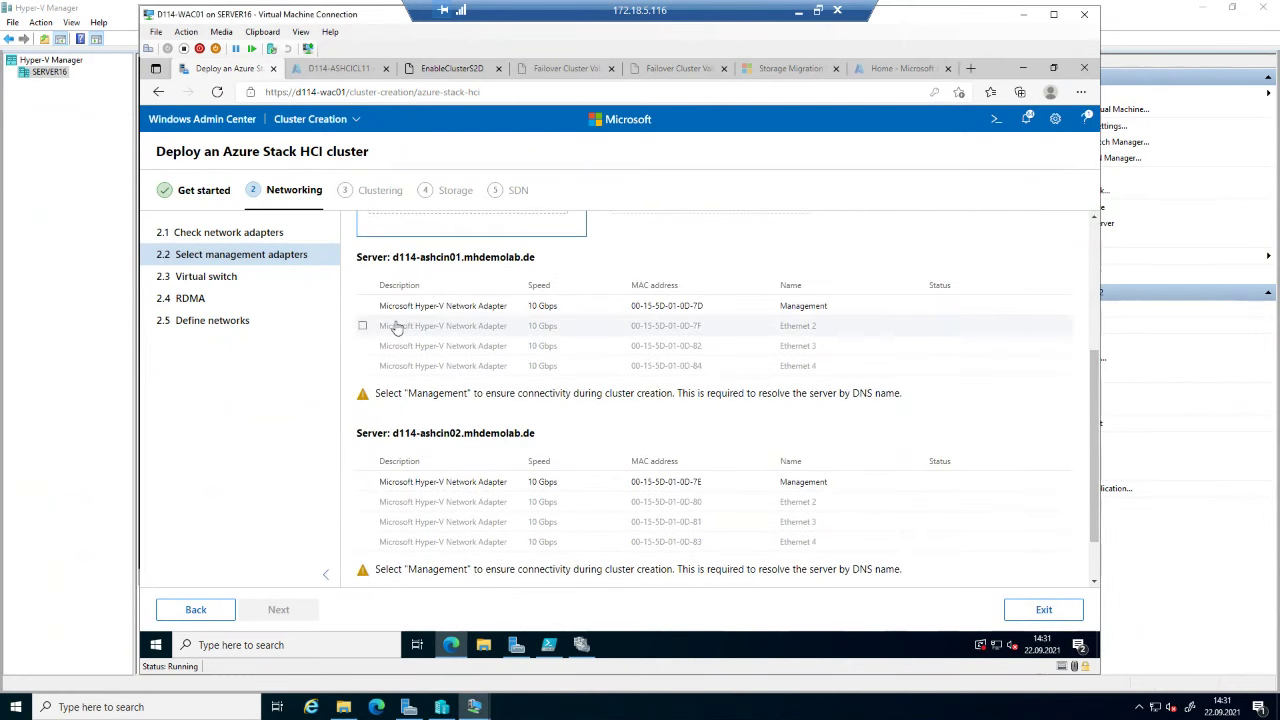
pyautogui.click(362, 306)
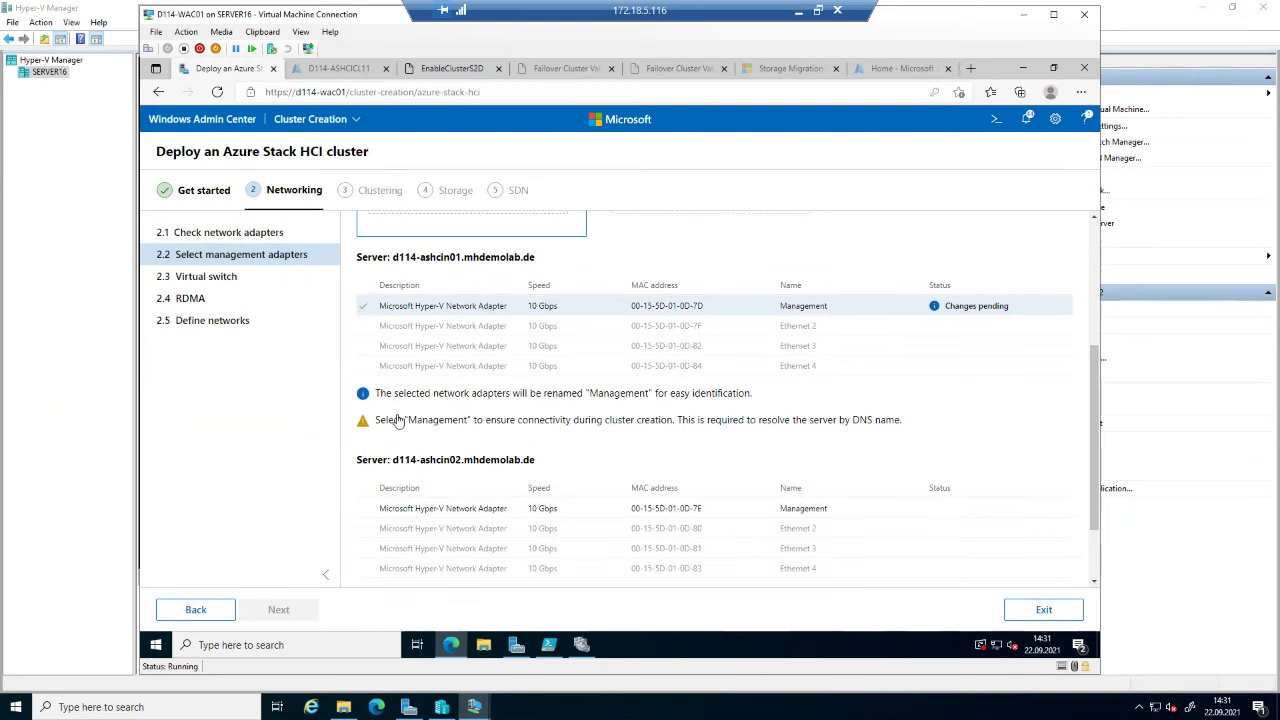
pyautogui.click(362, 508)
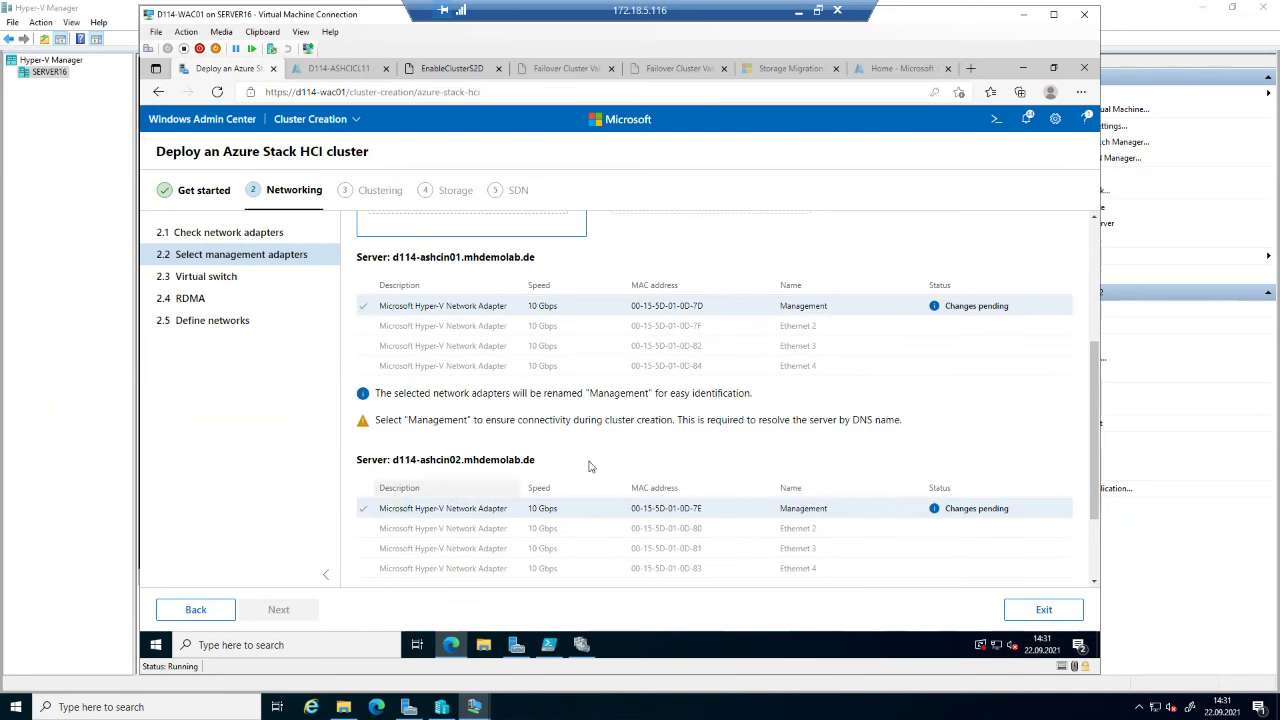
# - Clear and reselect the Management adapter of d114-ashcin01
pyautogui.scroll(3, 500, 400)
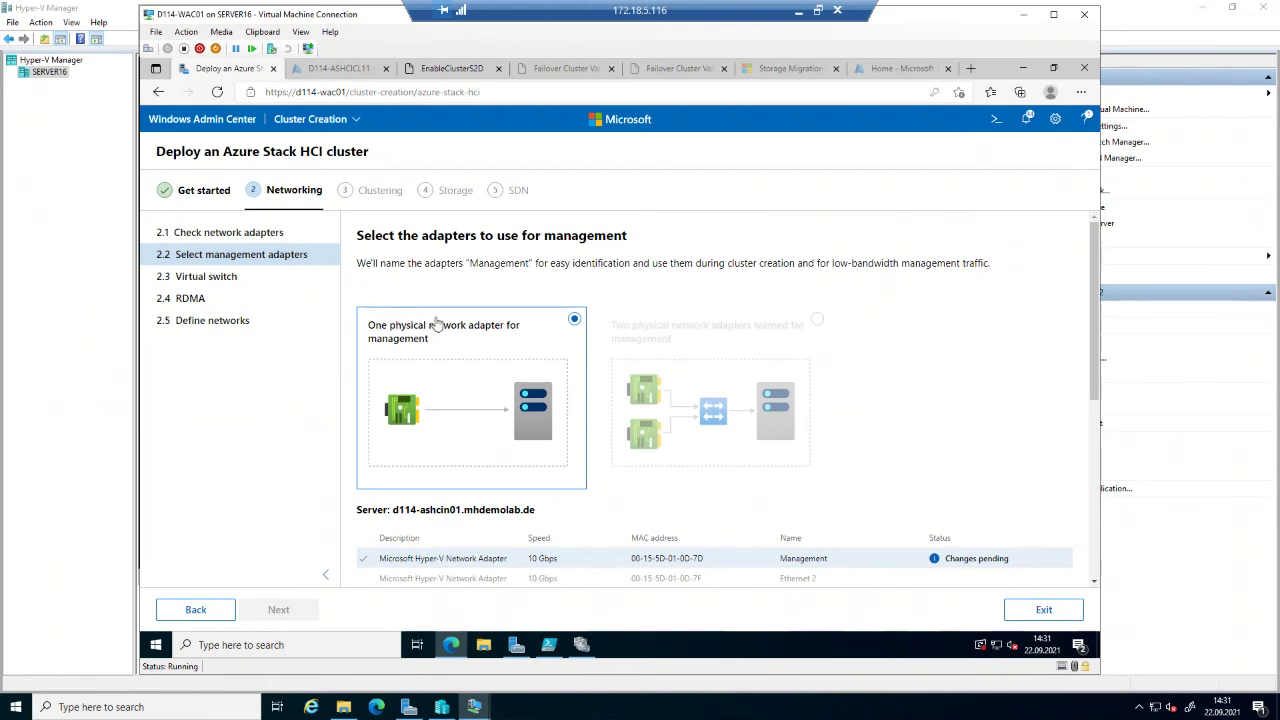
pyautogui.scroll(-2, 812, 352)
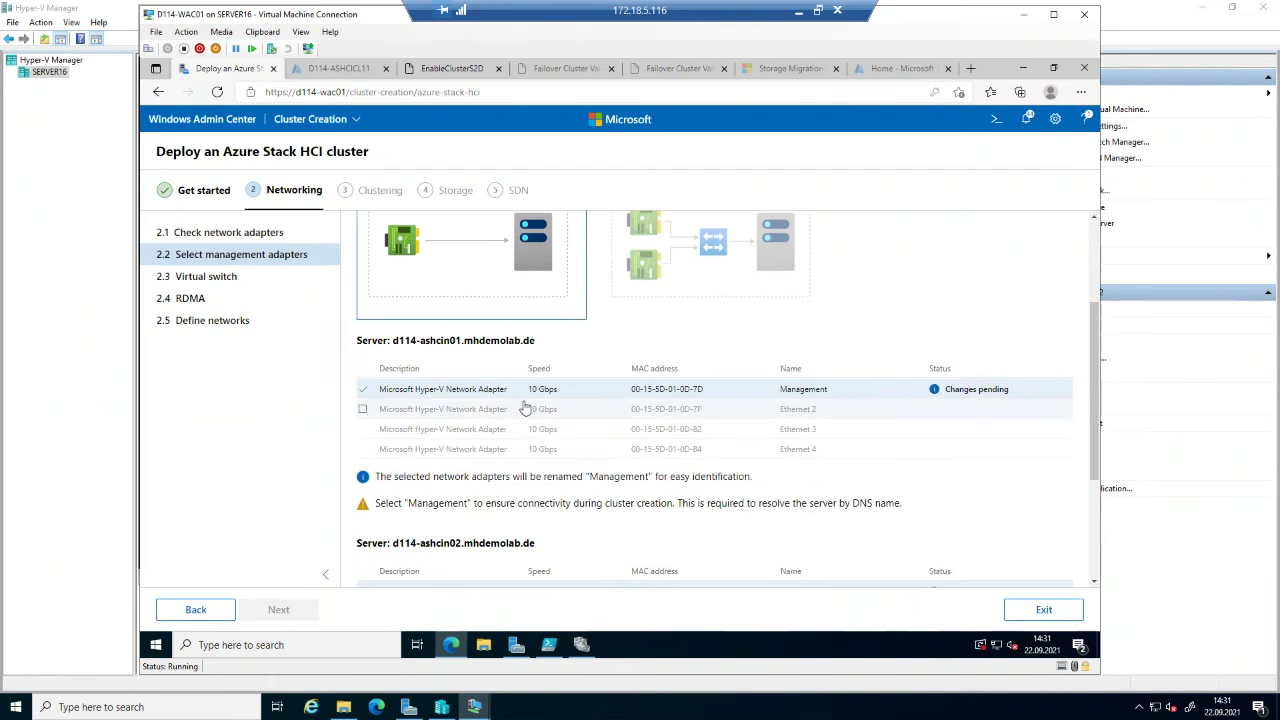
pyautogui.click(362, 389)
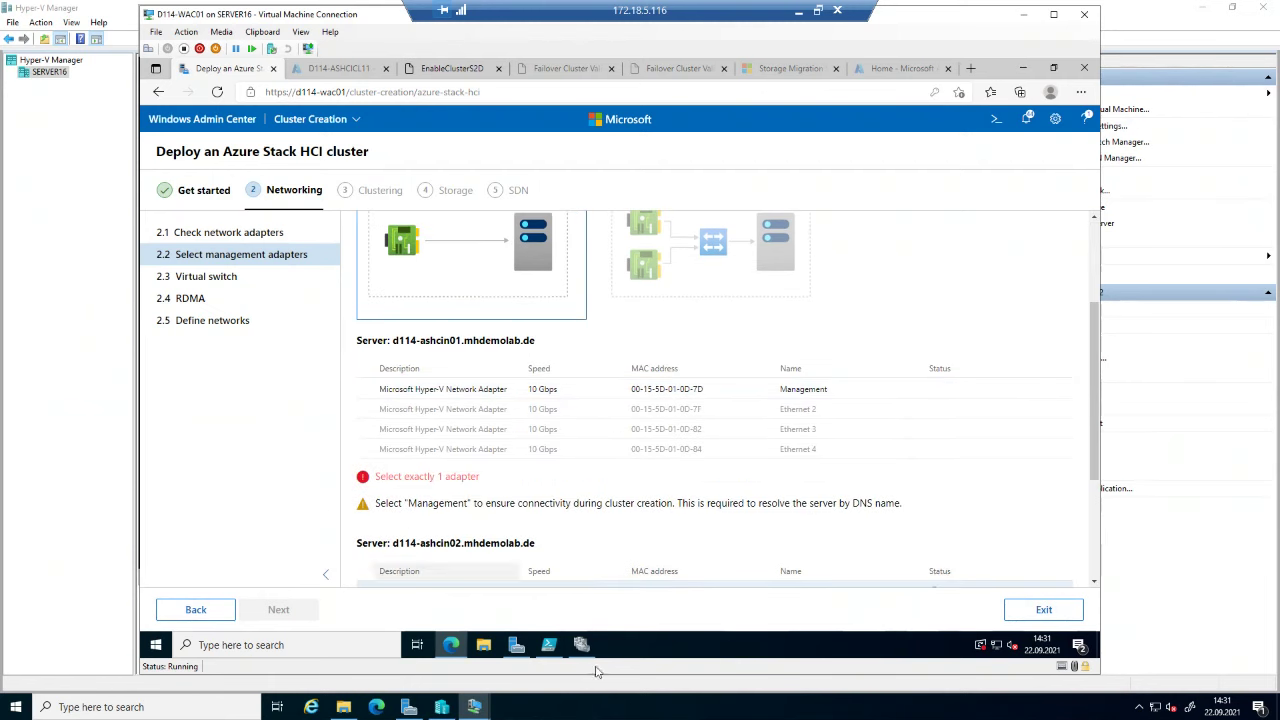
pyautogui.click(363, 391)
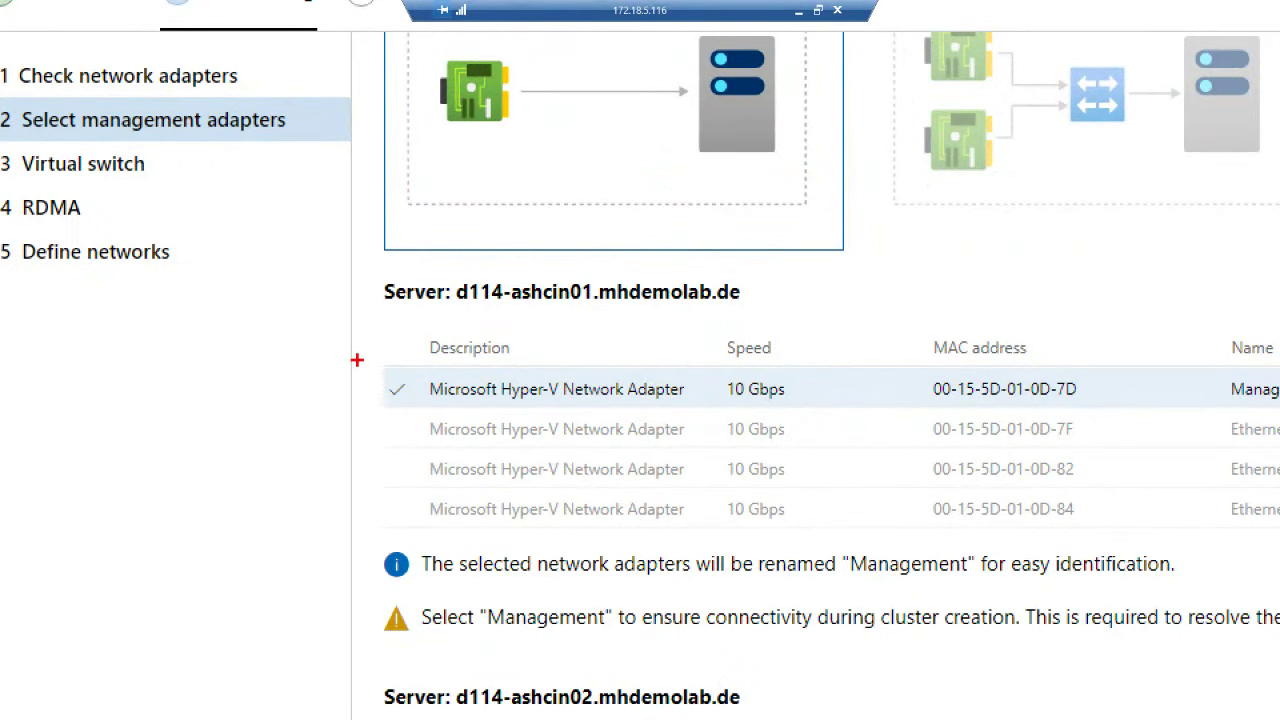
pyautogui.moveTo(357, 357)
pyautogui.mouseDown()
pyautogui.moveTo(392, 398)
pyautogui.moveTo(440, 420)
pyautogui.mouseUp()
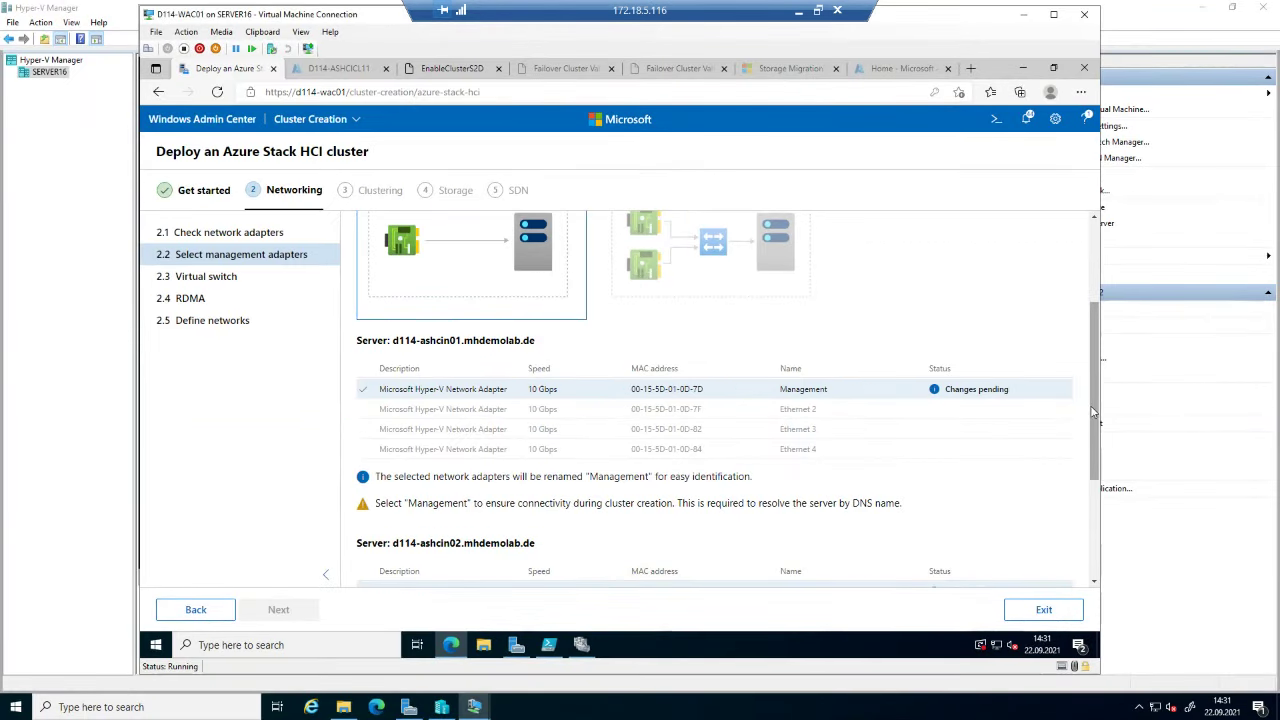
# - Apply and test the management adapter selection on both servers and continue to the virtual switch configuration
pyautogui.moveTo(1097, 410); pyautogui.dragTo(1092, 538)
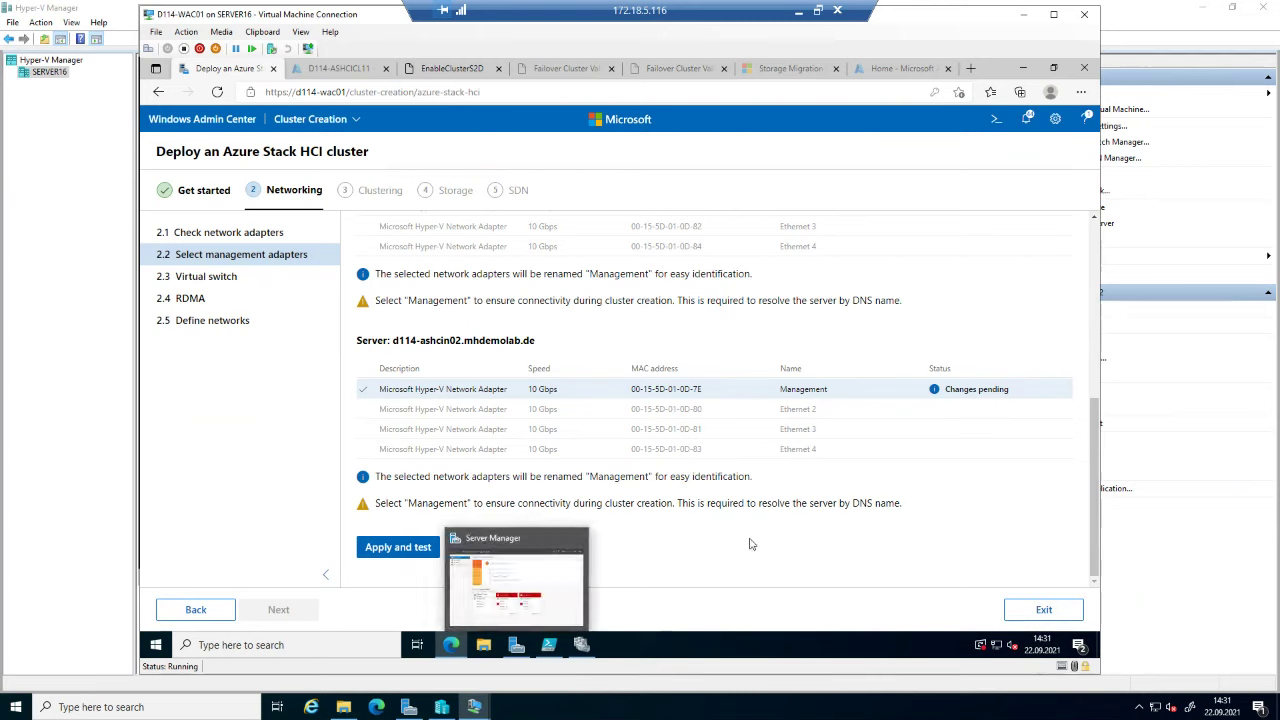
pyautogui.click(406, 553)
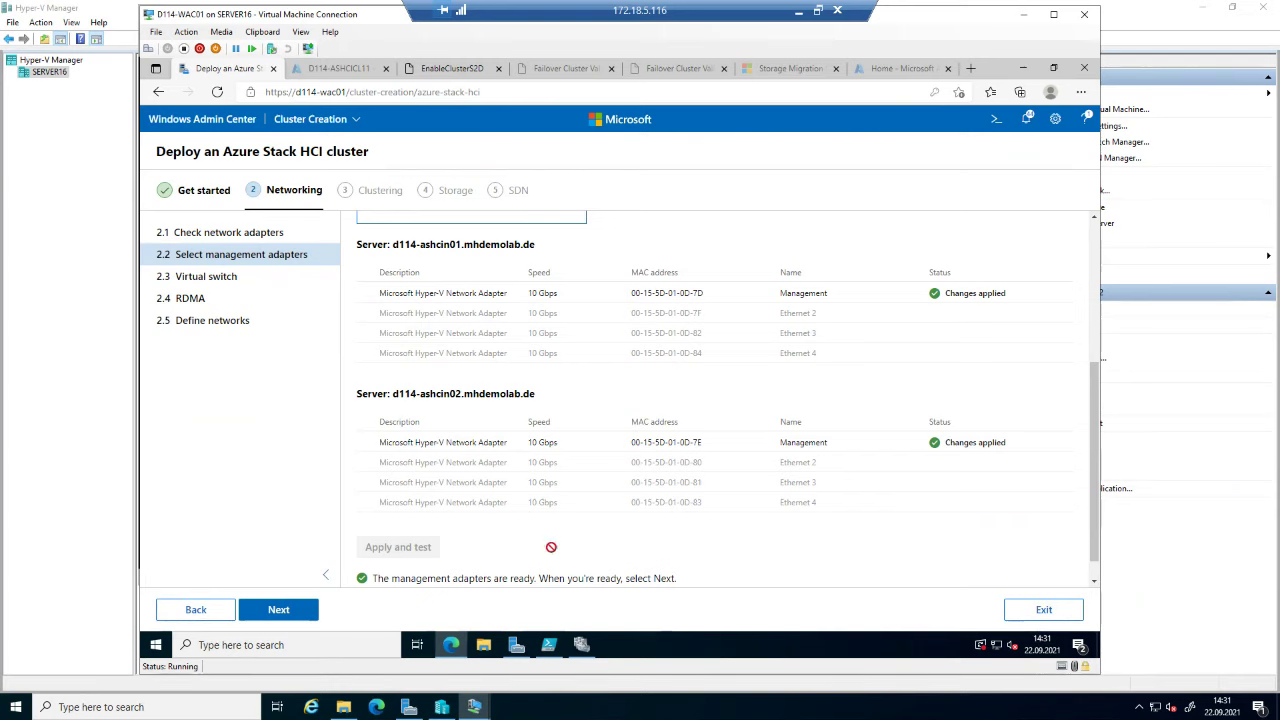
pyautogui.click(826, 714)
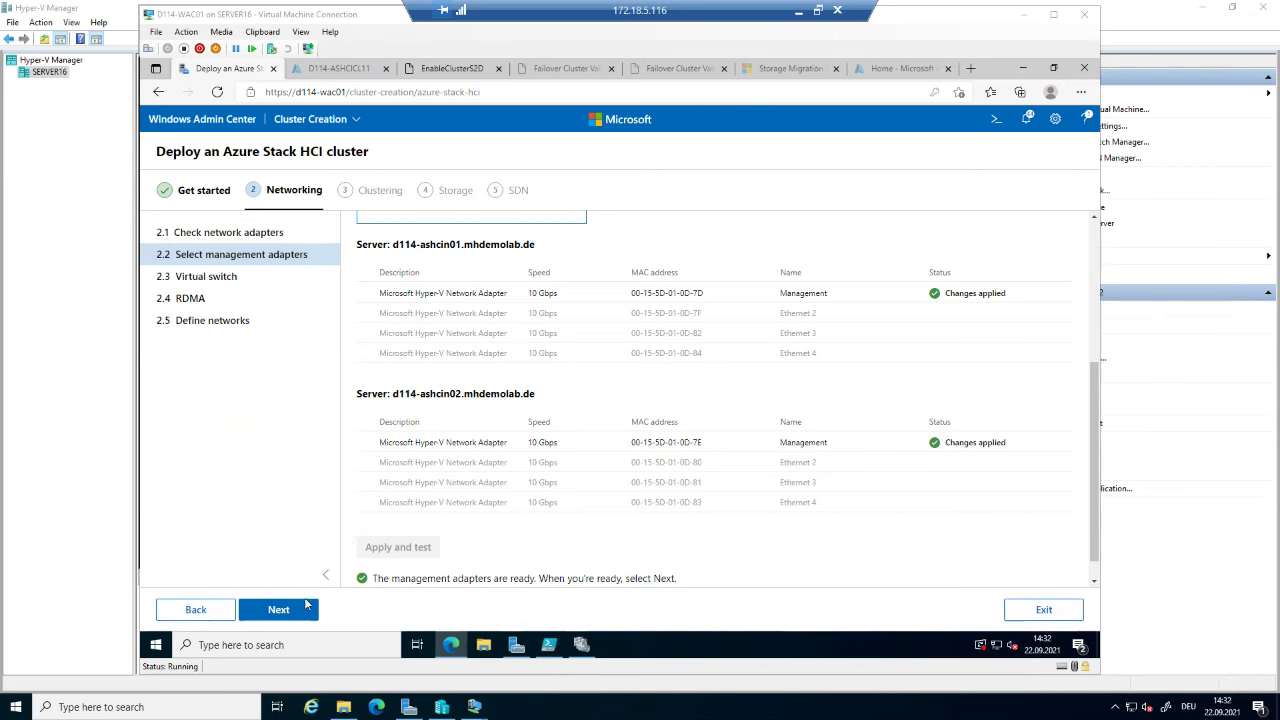
pyautogui.click(297, 613)
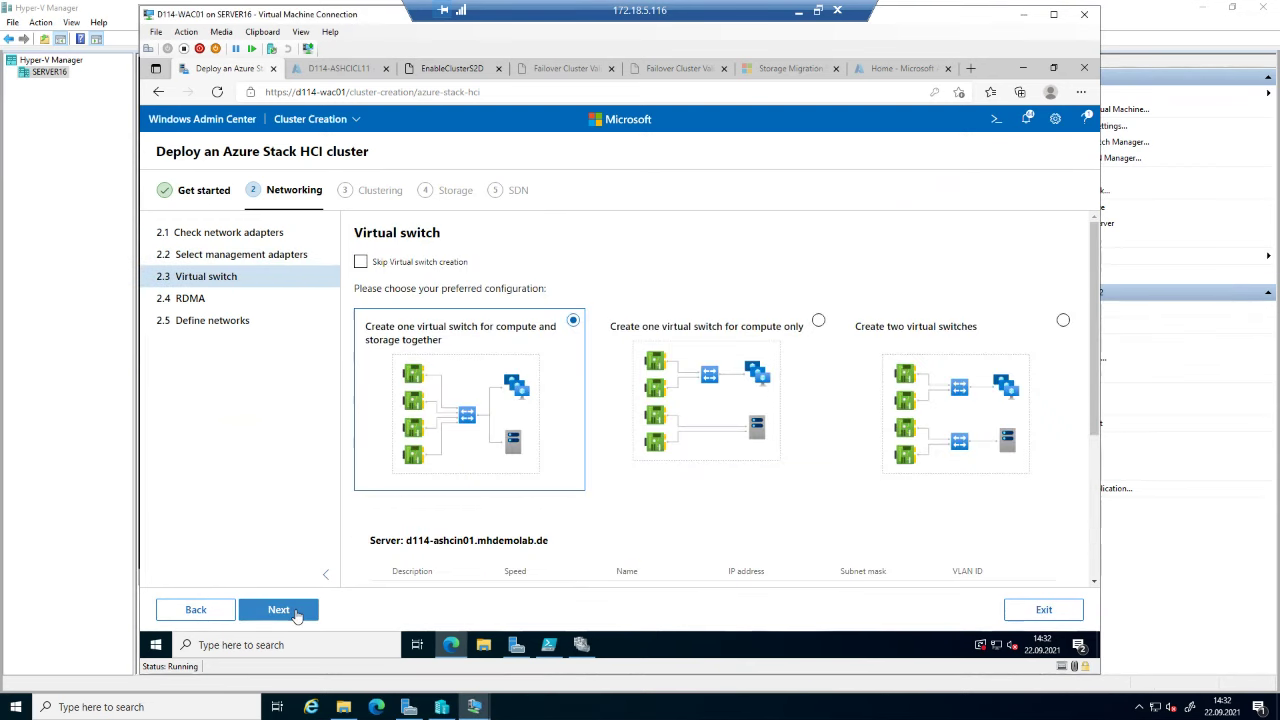
# - Compare the combined and compute-only virtual switch options and choose one virtual switch for compute only
pyautogui.click(675, 714)
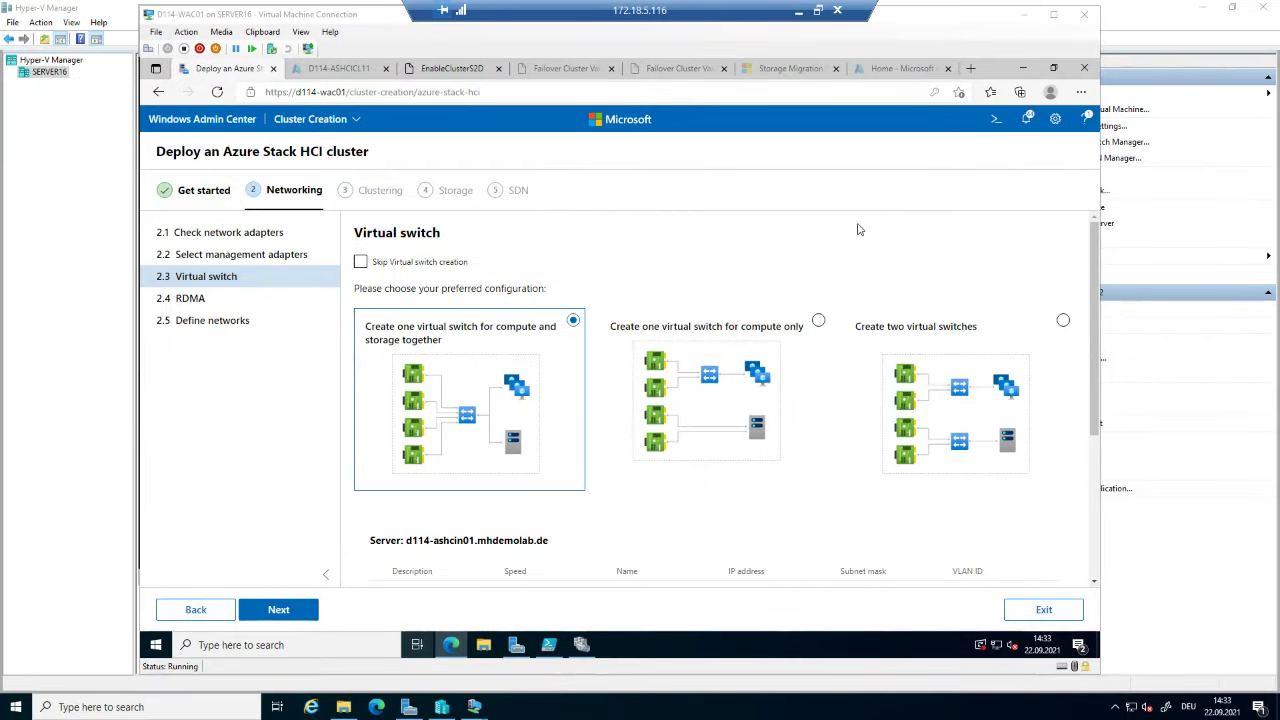
pyautogui.click(819, 322)
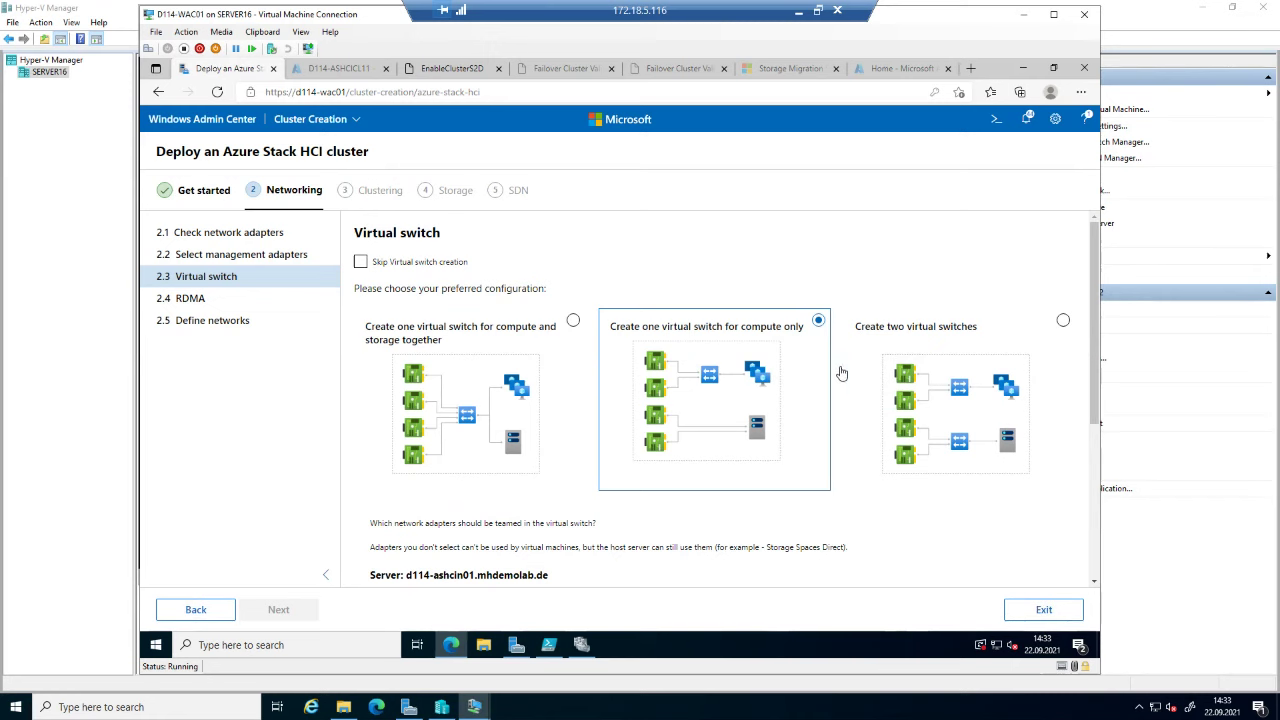
pyautogui.scroll(-2, 853, 400)
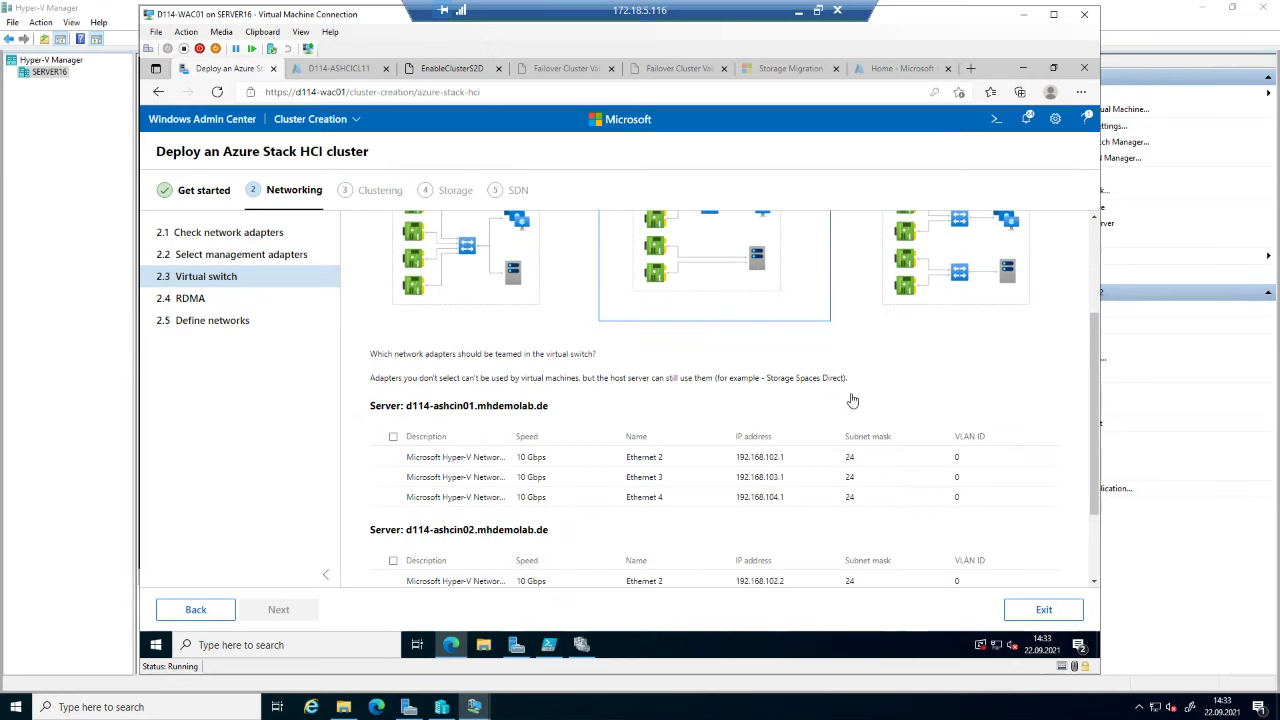
pyautogui.scroll(1, 848, 394)
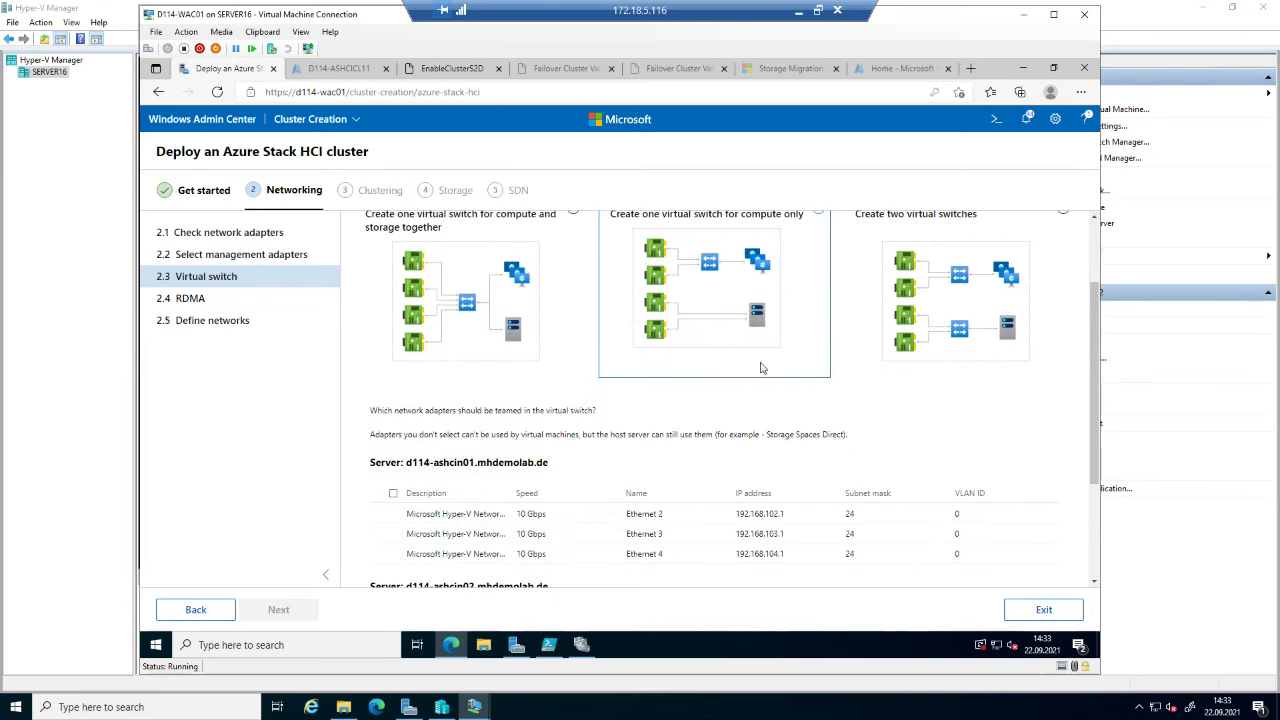
pyautogui.click(575, 220)
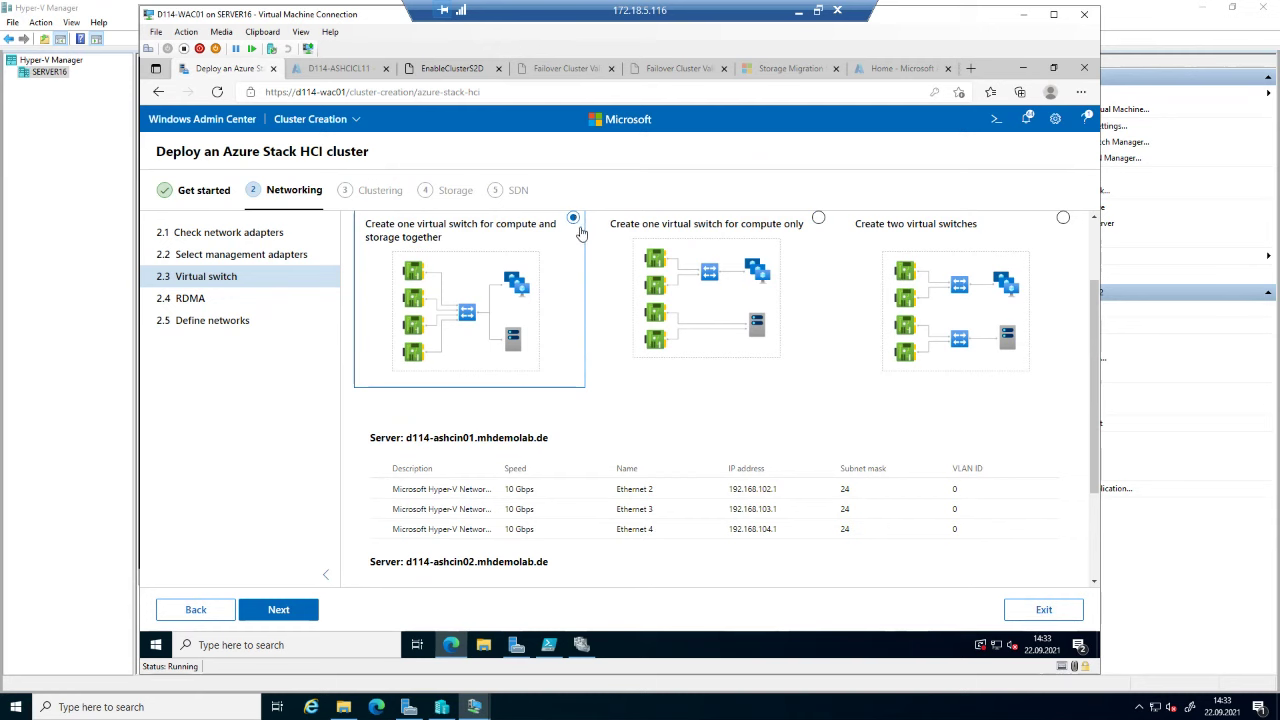
pyautogui.click(818, 218)
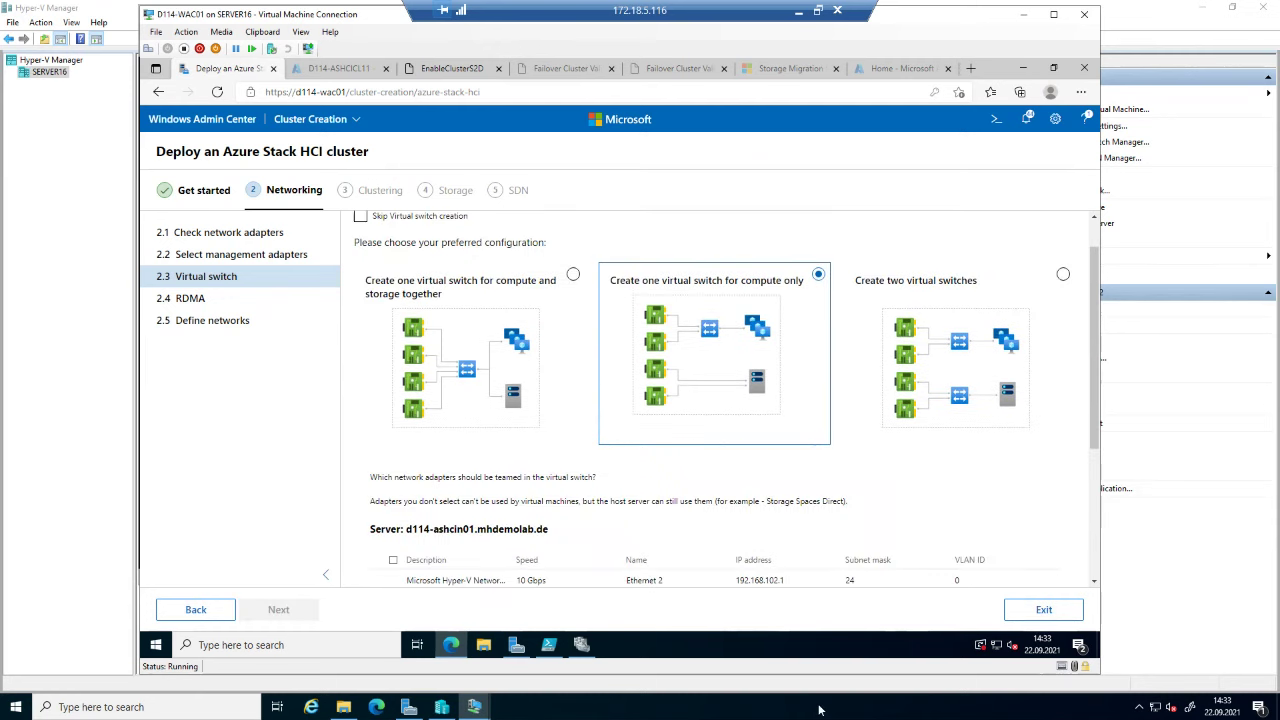
# - Examine how the network adapters connect to compute and storage in the combined and compute-only virtual switch diagrams
pyautogui.hotkey('ctrl', '1')
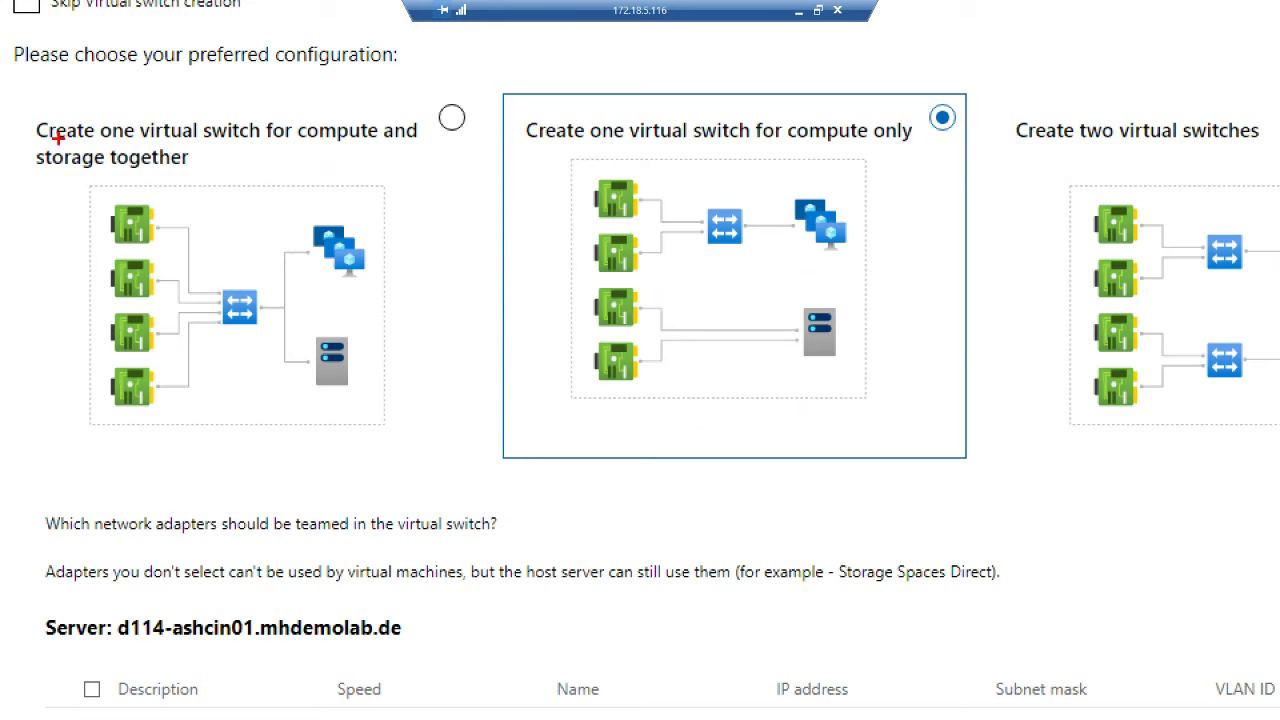
pyautogui.moveTo(174, 190)
pyautogui.mouseDown()
pyautogui.moveTo(96, 184)
pyautogui.moveTo(52, 254)
pyautogui.moveTo(30, 370)
pyautogui.moveTo(52, 438)
pyautogui.moveTo(143, 452)
pyautogui.moveTo(212, 390)
pyautogui.moveTo(230, 278)
pyautogui.moveTo(190, 177)
pyautogui.moveTo(105, 189)
pyautogui.mouseUp()
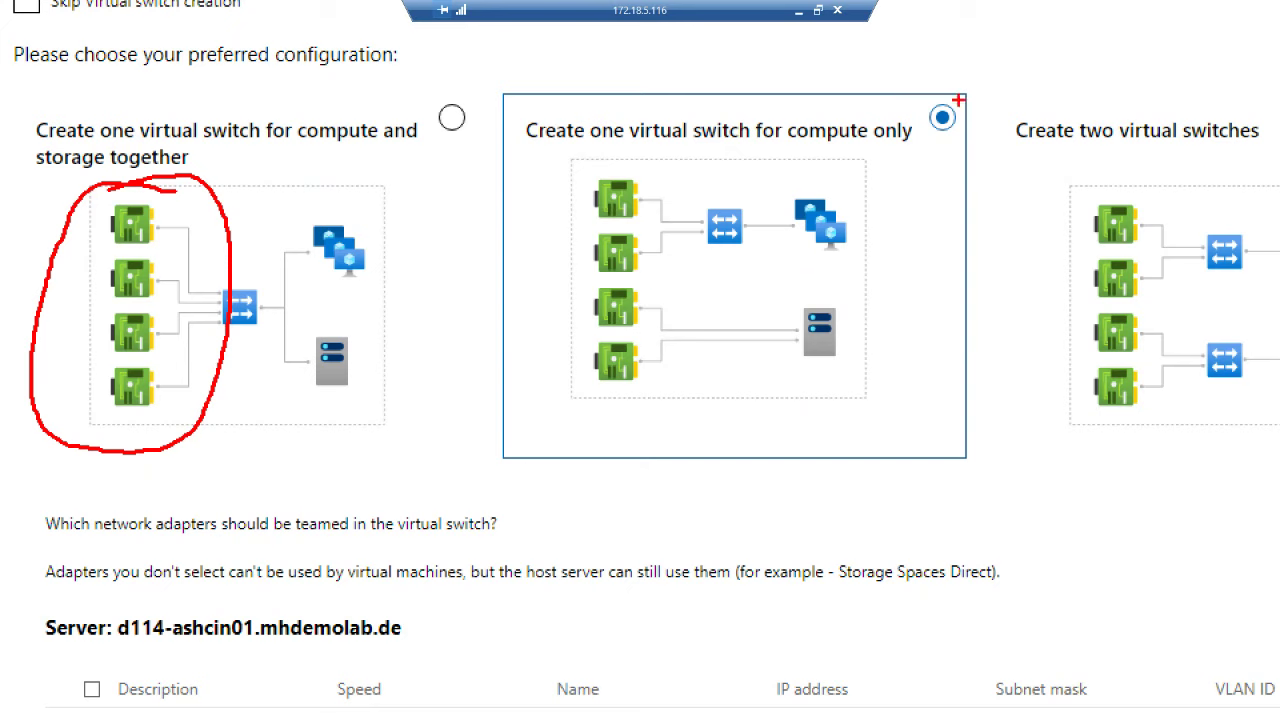
pyautogui.moveTo(962, 104)
pyautogui.mouseDown()
pyautogui.moveTo(944, 82)
pyautogui.moveTo(913, 114)
pyautogui.moveTo(944, 143)
pyautogui.moveTo(967, 95)
pyautogui.moveTo(925, 77)
pyautogui.mouseUp()
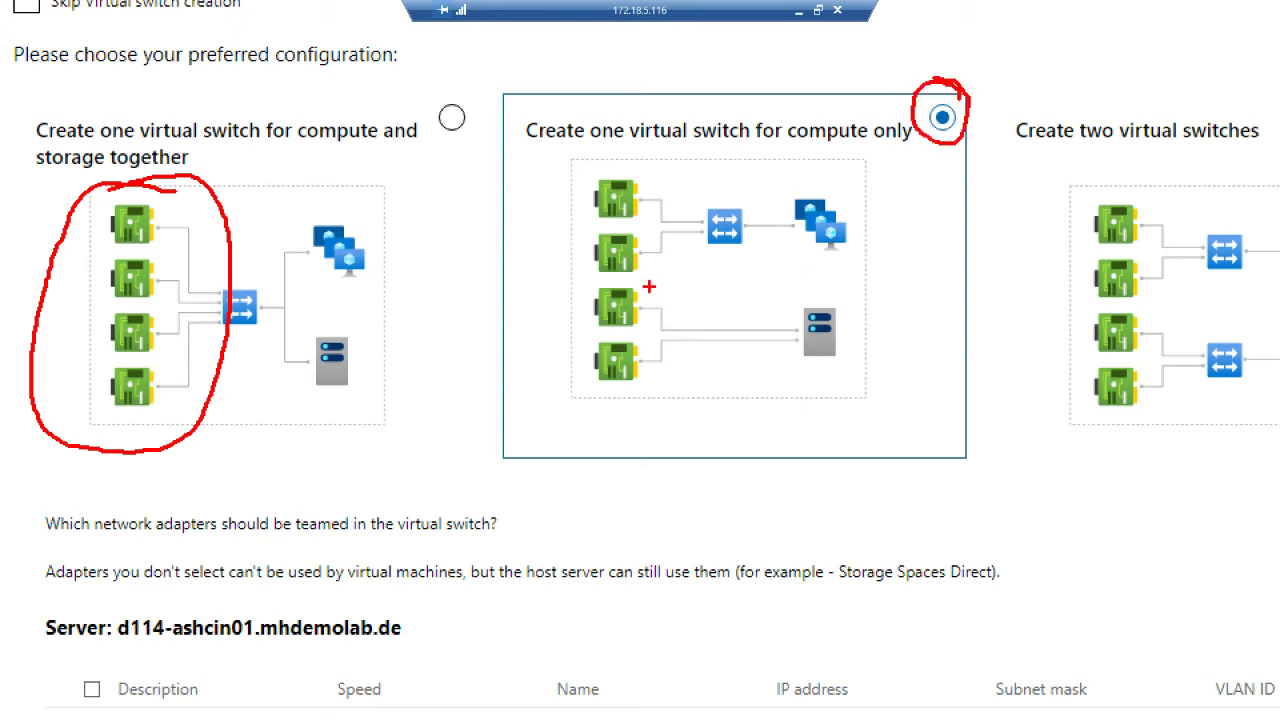
pyautogui.moveTo(651, 284)
pyautogui.mouseDown()
pyautogui.moveTo(601, 283)
pyautogui.moveTo(573, 318)
pyautogui.moveTo(578, 388)
pyautogui.moveTo(680, 405)
pyautogui.moveTo(798, 398)
pyautogui.moveTo(884, 368)
pyautogui.moveTo(875, 290)
pyautogui.moveTo(652, 284)
pyautogui.mouseUp()
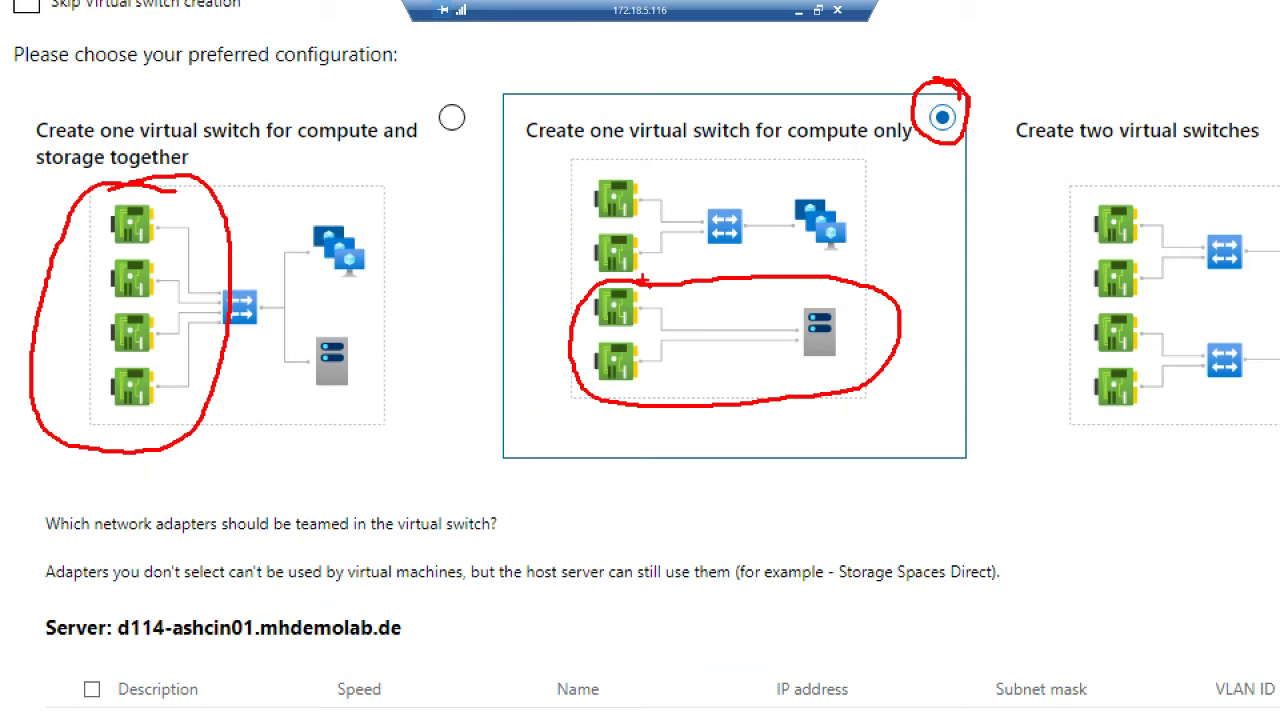
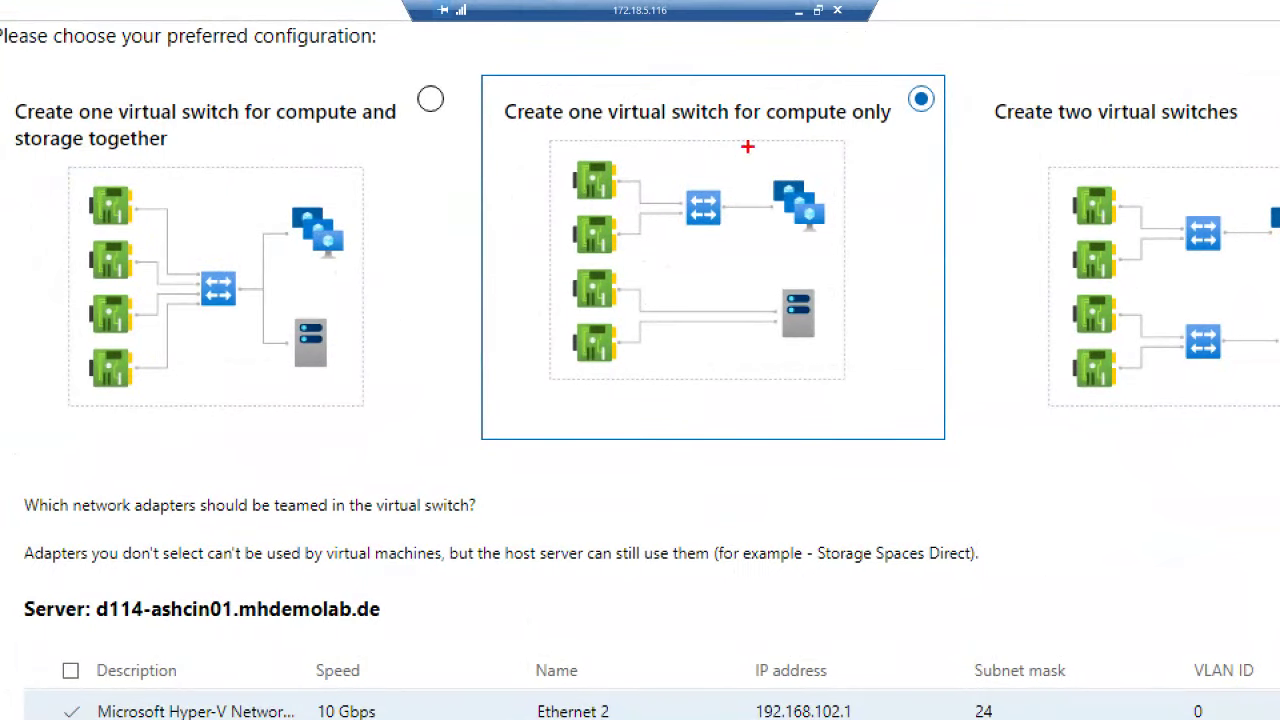
pyautogui.moveTo(736, 157)
pyautogui.mouseDown()
pyautogui.moveTo(672, 146)
pyautogui.moveTo(657, 214)
pyautogui.moveTo(688, 256)
pyautogui.moveTo(730, 254)
pyautogui.moveTo(740, 190)
pyautogui.moveTo(724, 142)
pyautogui.mouseUp()
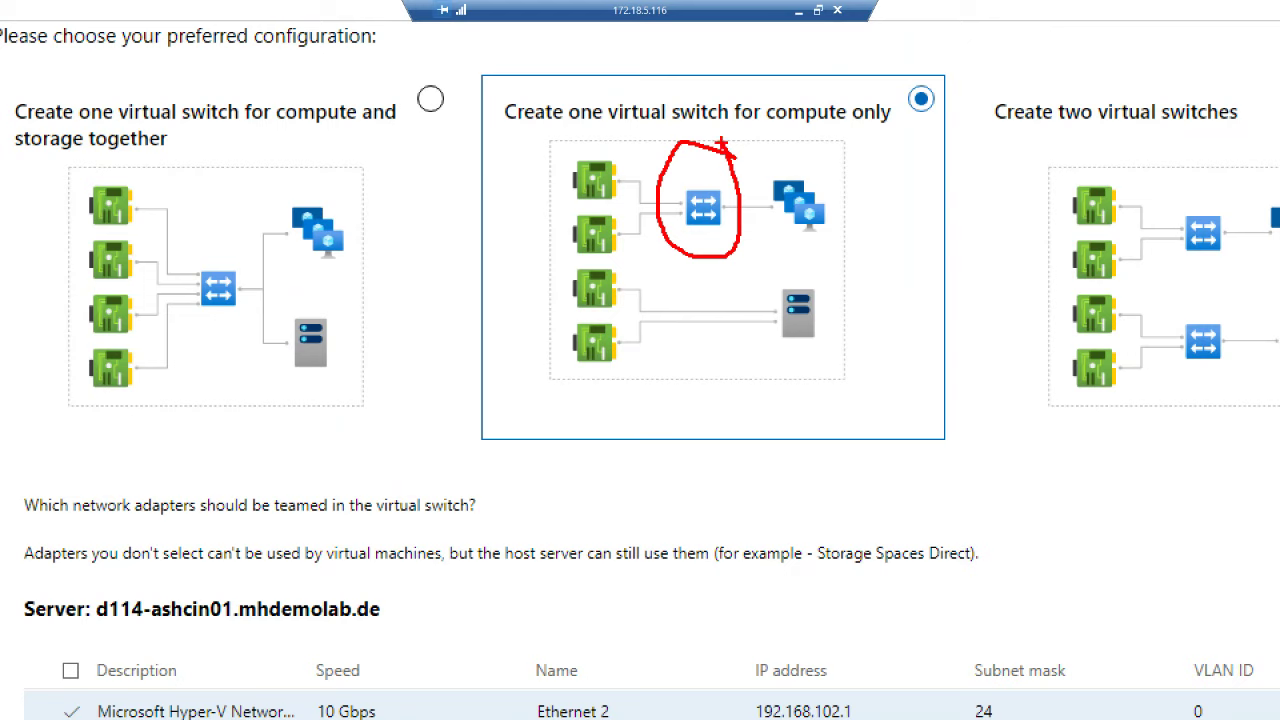
pyautogui.press('Escape')
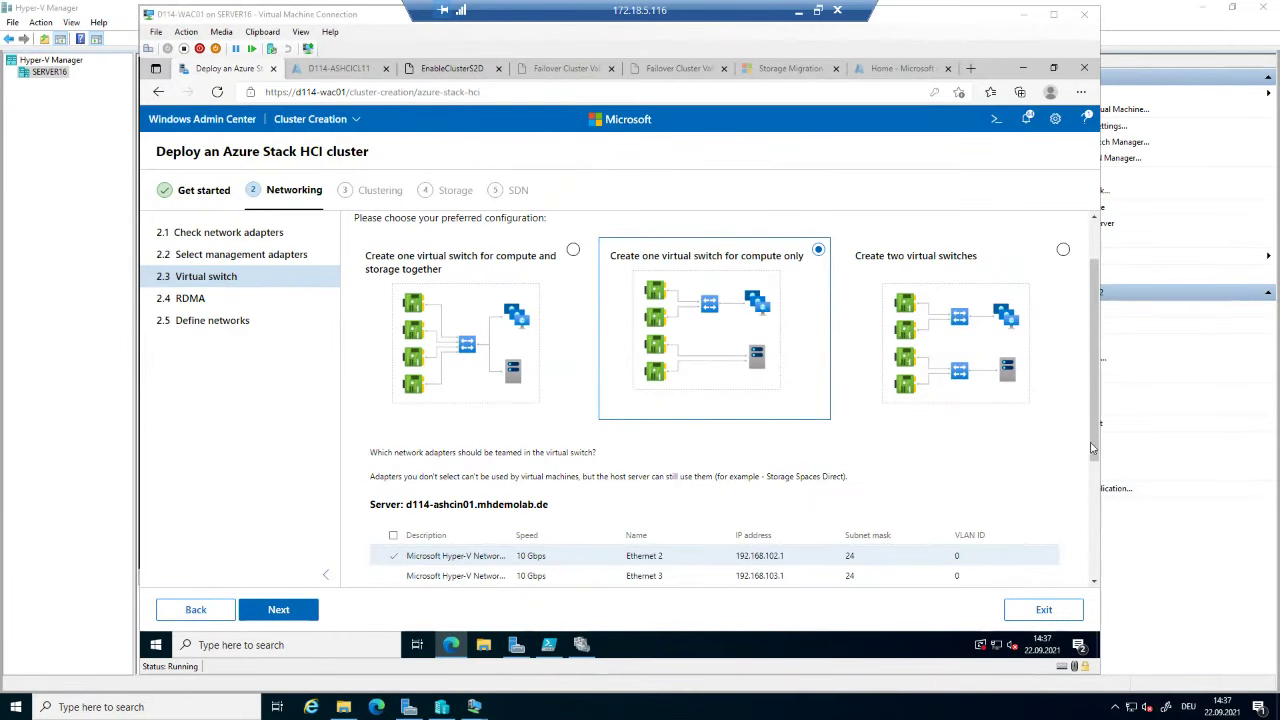
# - Examine the advanced virtual switch settings, including the switch name, load balancing algorithm, VMMQ and queue pairs
pyautogui.moveTo(1094, 440); pyautogui.dragTo(1094, 562)
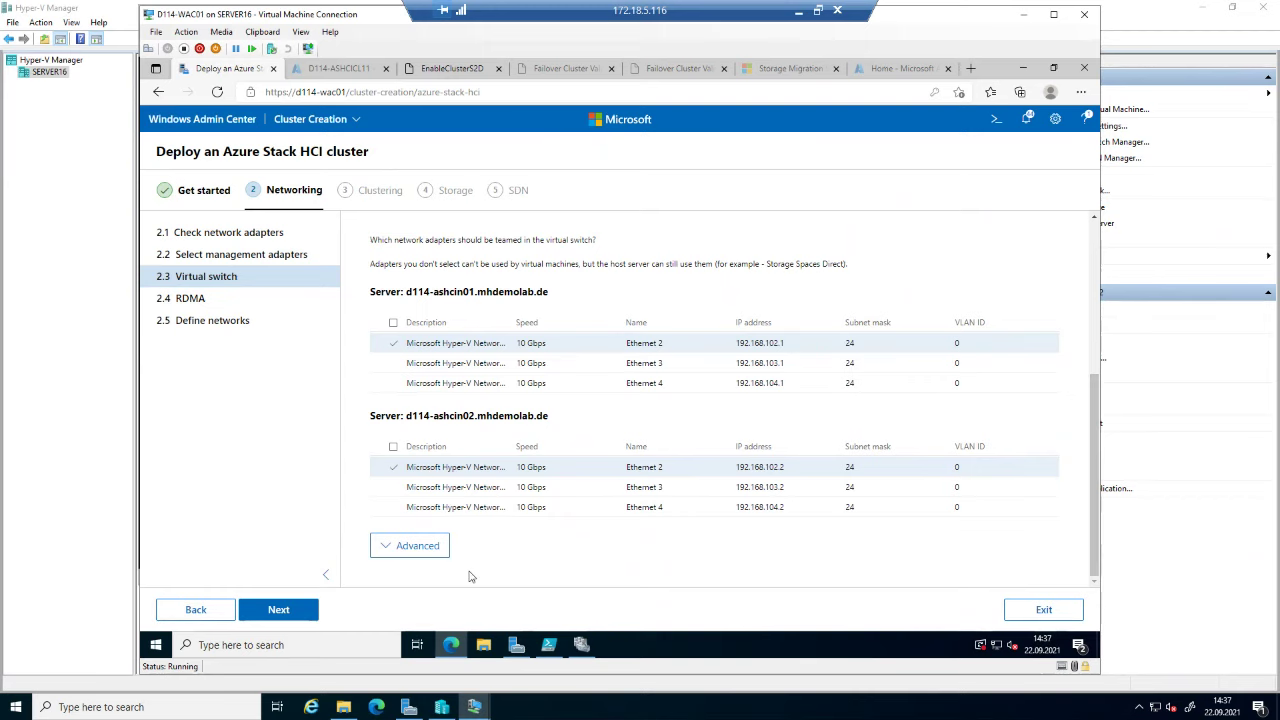
pyautogui.click(435, 557)
pyautogui.scroll(-3, 604, 564)
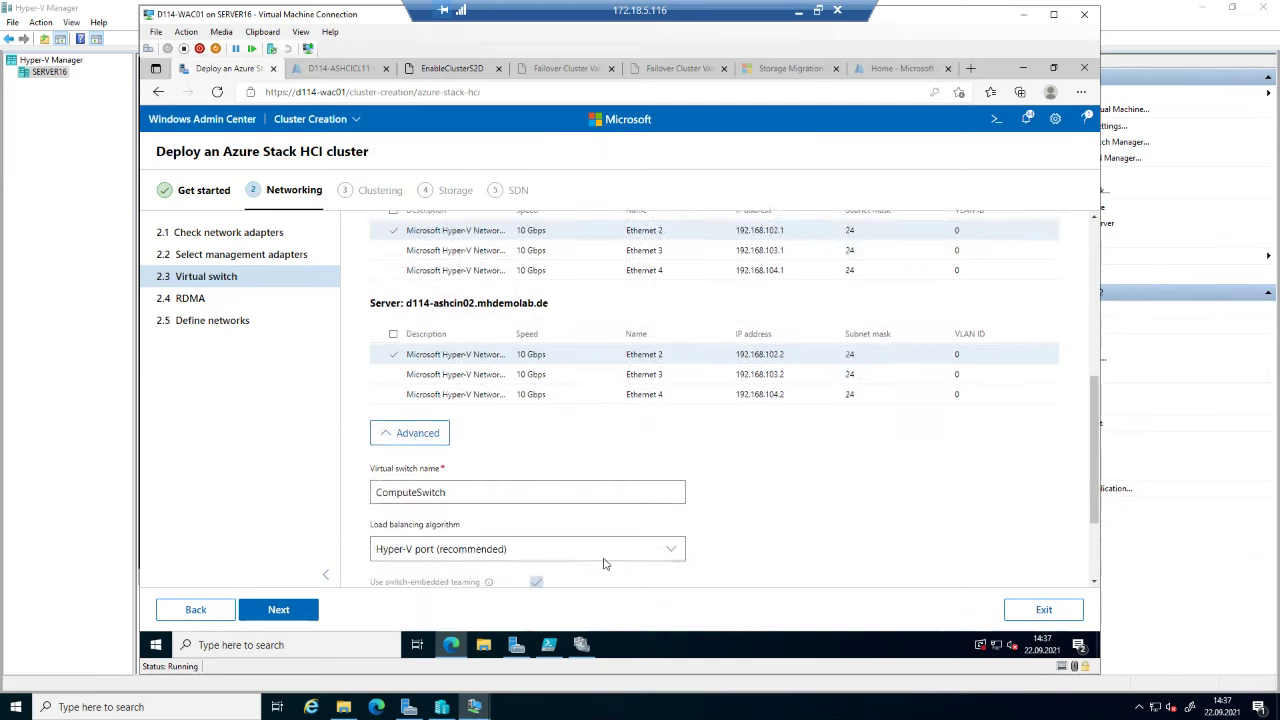
pyautogui.scroll(-1, 604, 564)
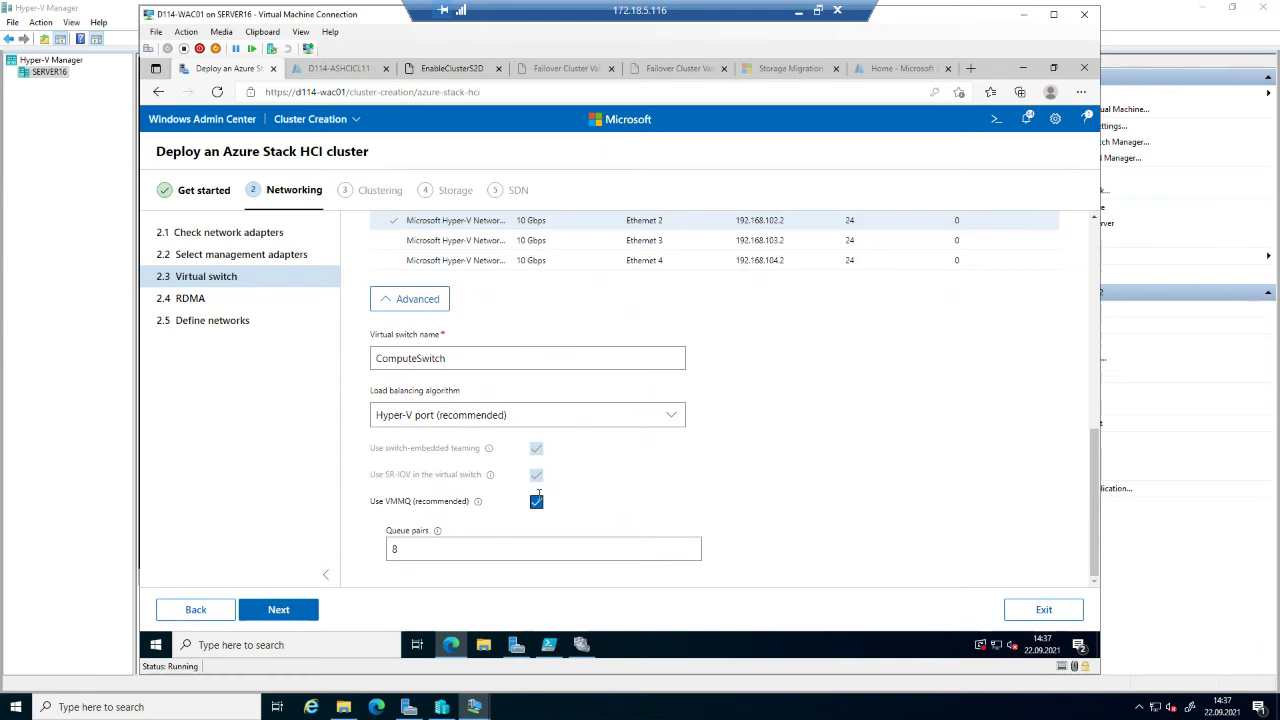
pyautogui.click(410, 298)
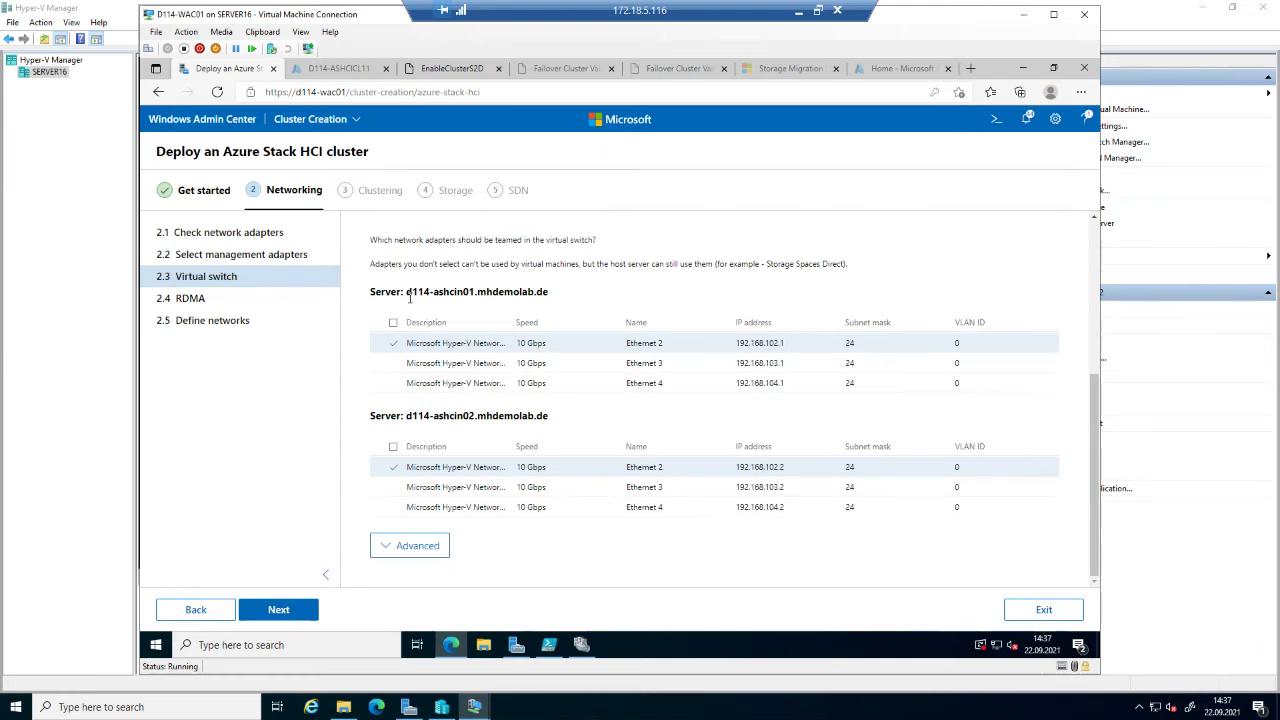
pyautogui.click(418, 544)
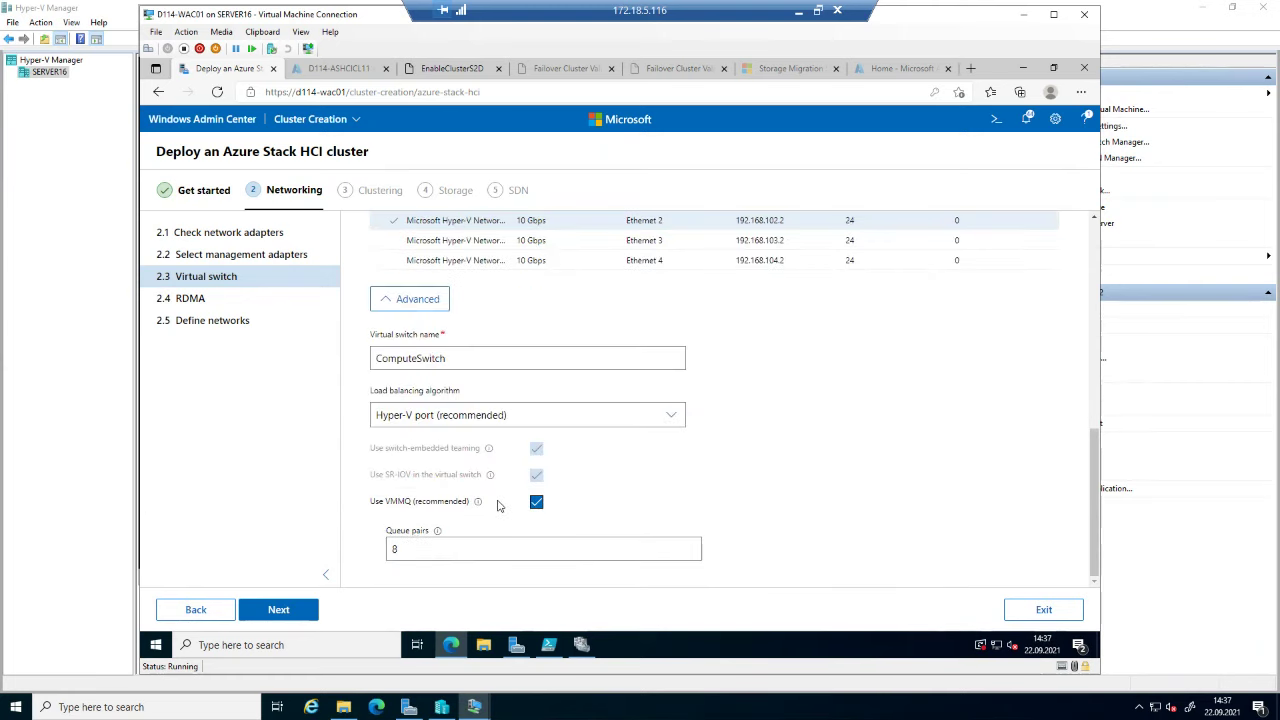
pyautogui.click(727, 700)
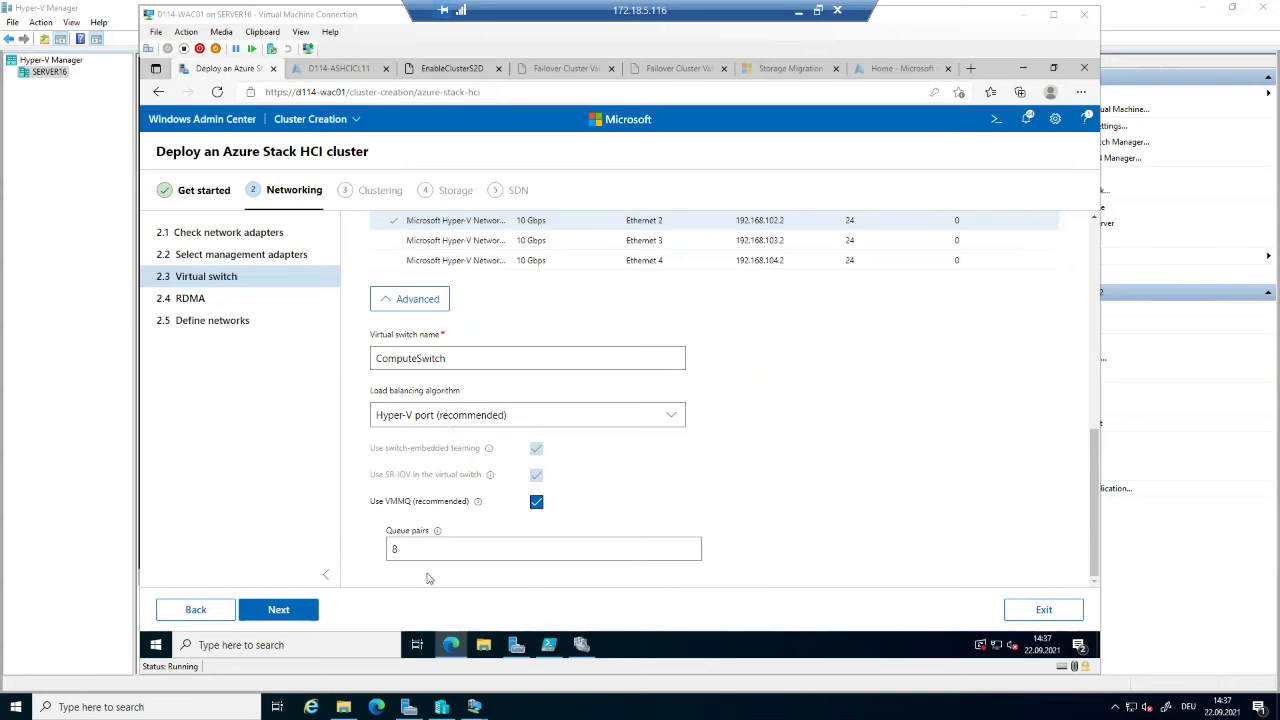
# - Accept the virtual switch settings and continue past RDMA without configuring it to the network definitions
pyautogui.click(299, 620)
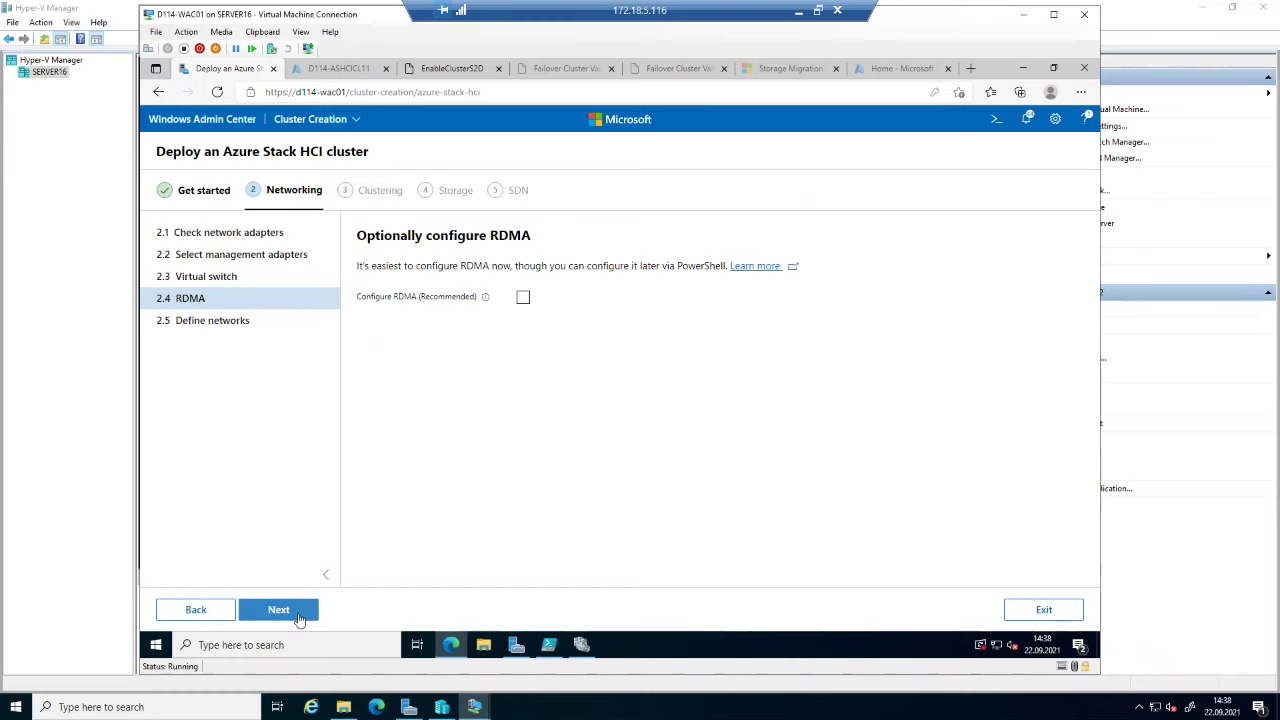
pyautogui.click(279, 620)
pyautogui.click(280, 619)
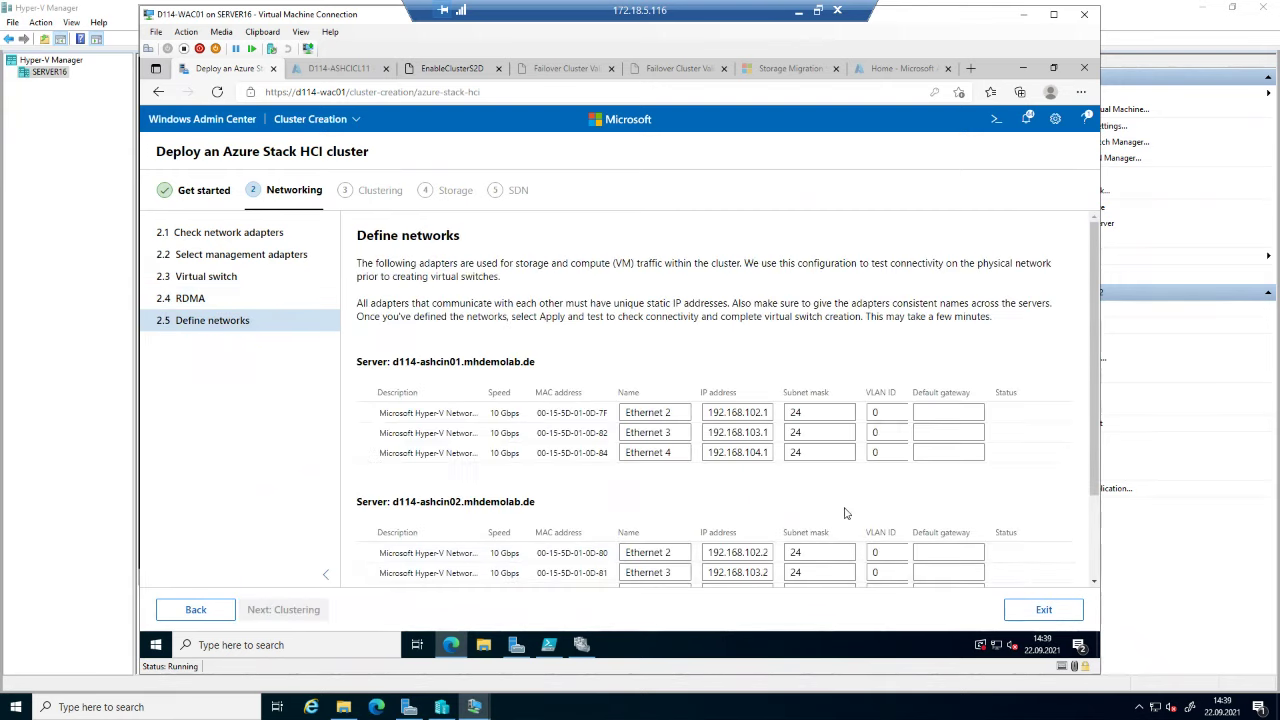
# - Examine the adapter names, IP addresses, subnet masks and VLAN IDs defined for both servers
pyautogui.scroll(-2, 860, 487)
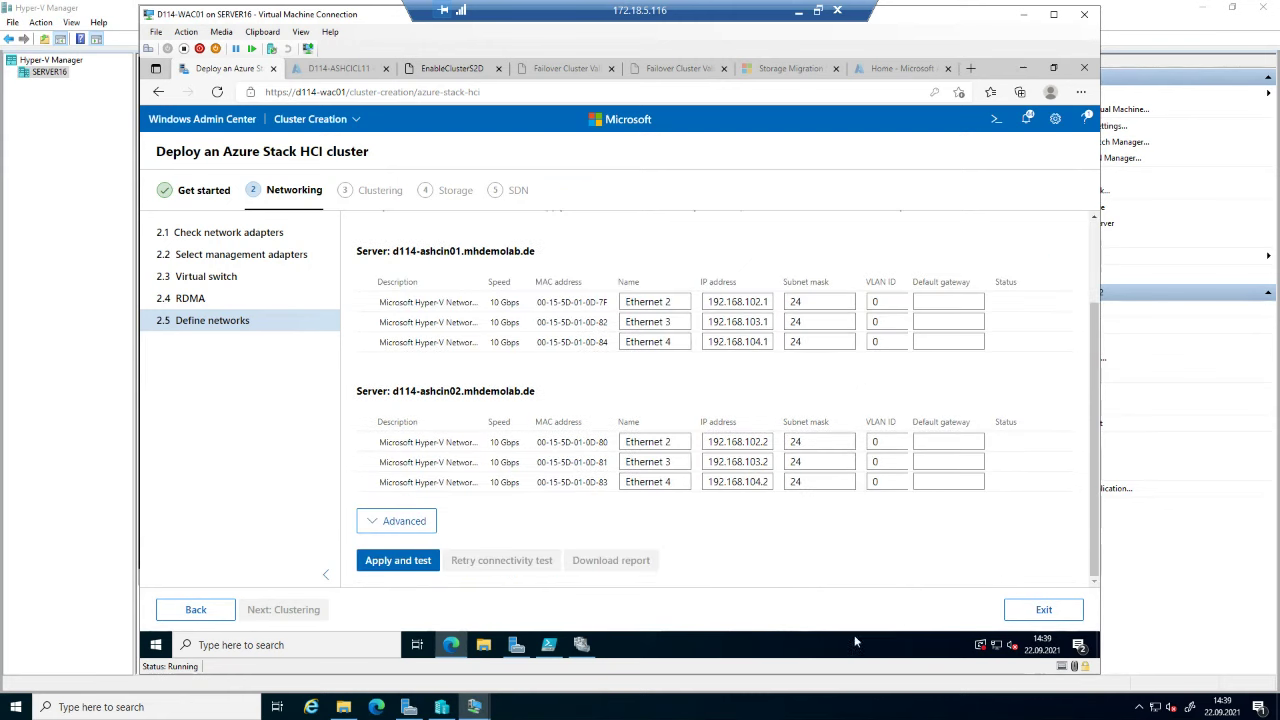
pyautogui.click(857, 711)
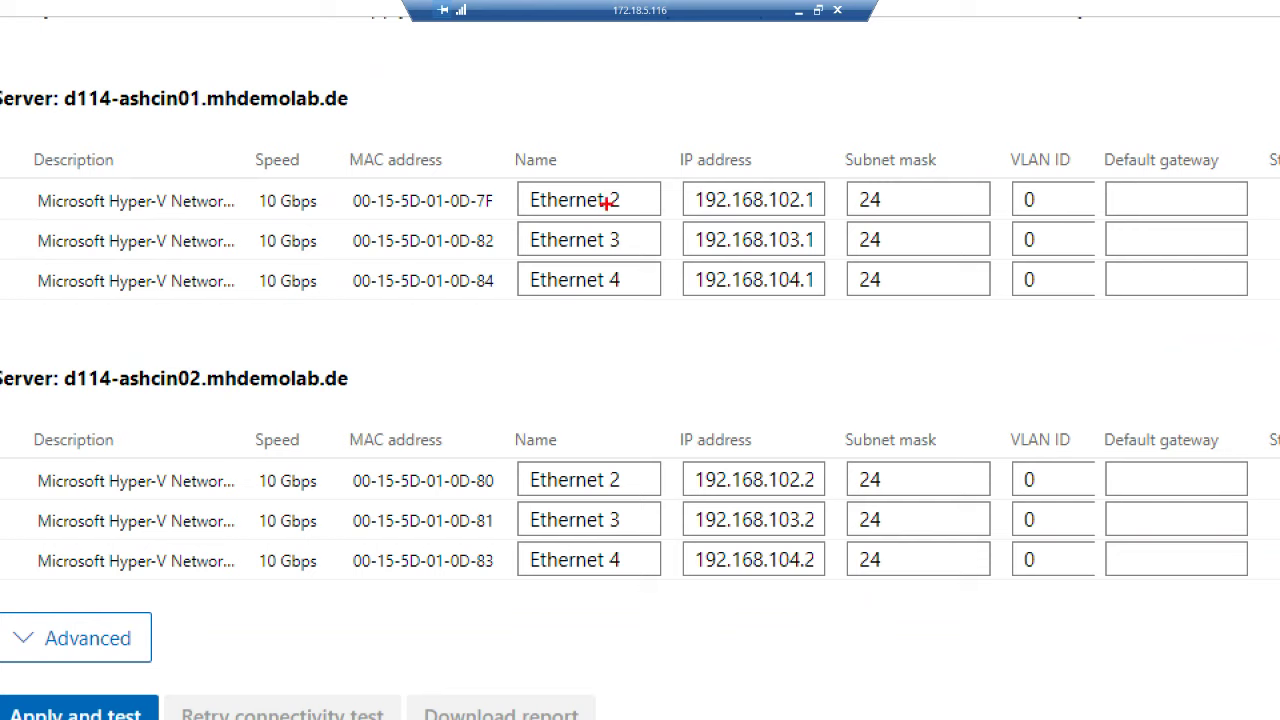
pyautogui.moveTo(500, 166)
pyautogui.mouseDown()
pyautogui.moveTo(754, 278)
pyautogui.moveTo(877, 300)
pyautogui.moveTo(1110, 300)
pyautogui.mouseUp()
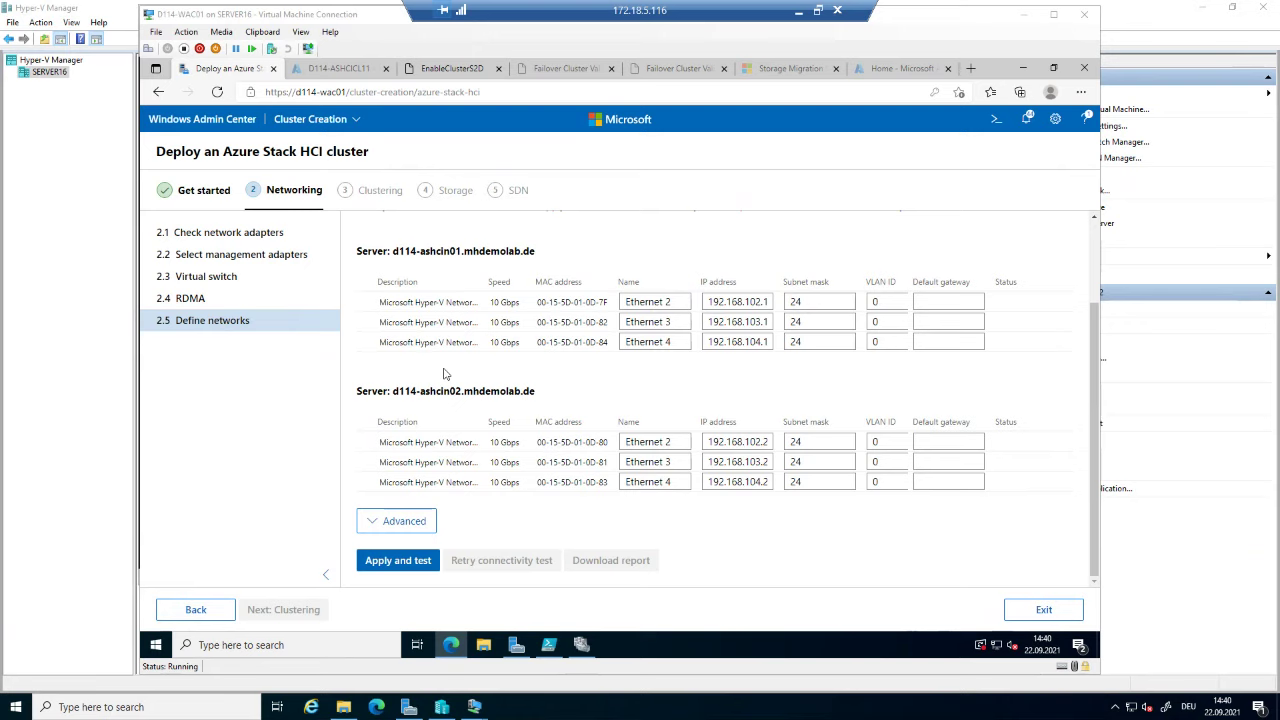
# - Reveal the advanced network adapter settings, then apply and test the defined networks on both servers
pyautogui.click(417, 530)
pyautogui.scroll(-2, 655, 578)
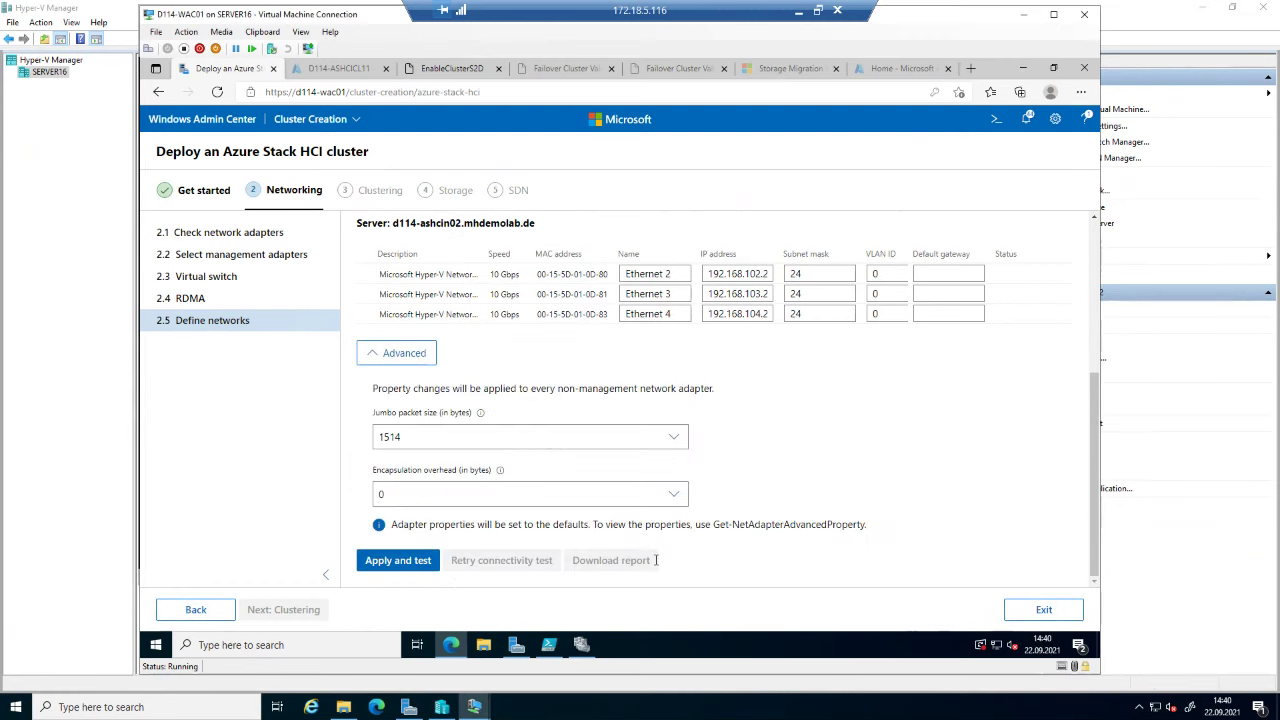
pyautogui.click(727, 711)
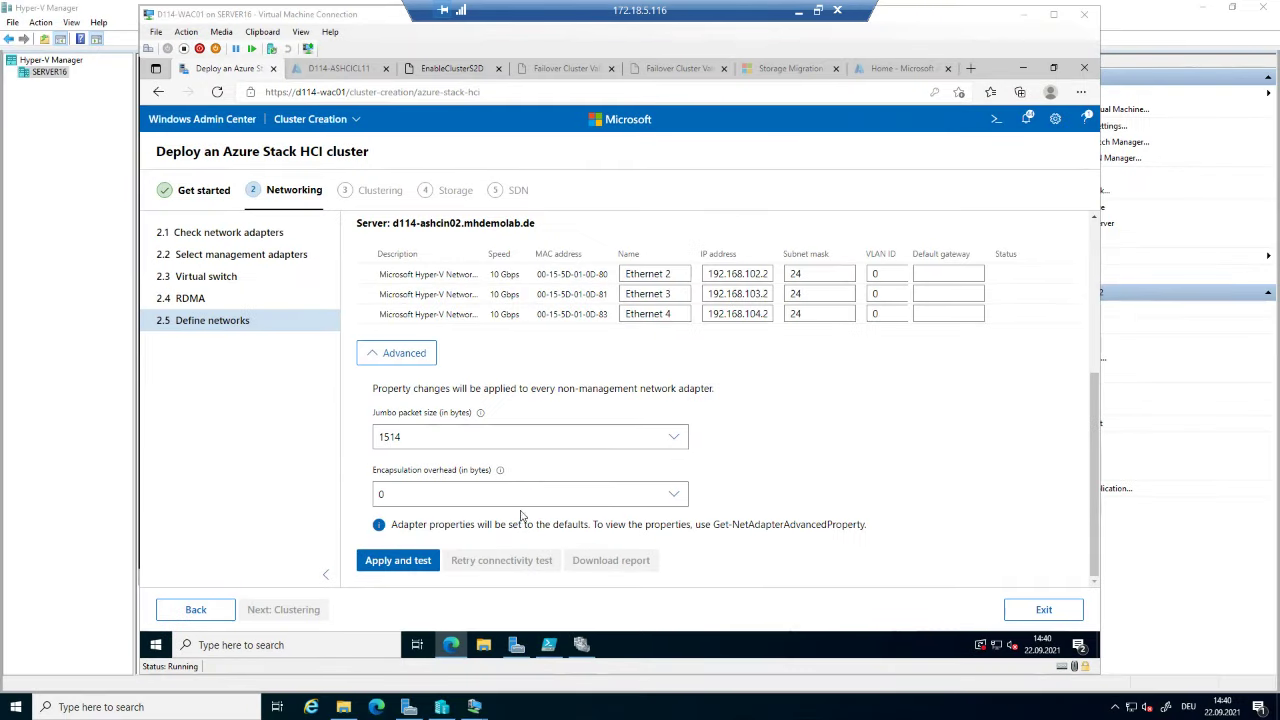
pyautogui.click(399, 563)
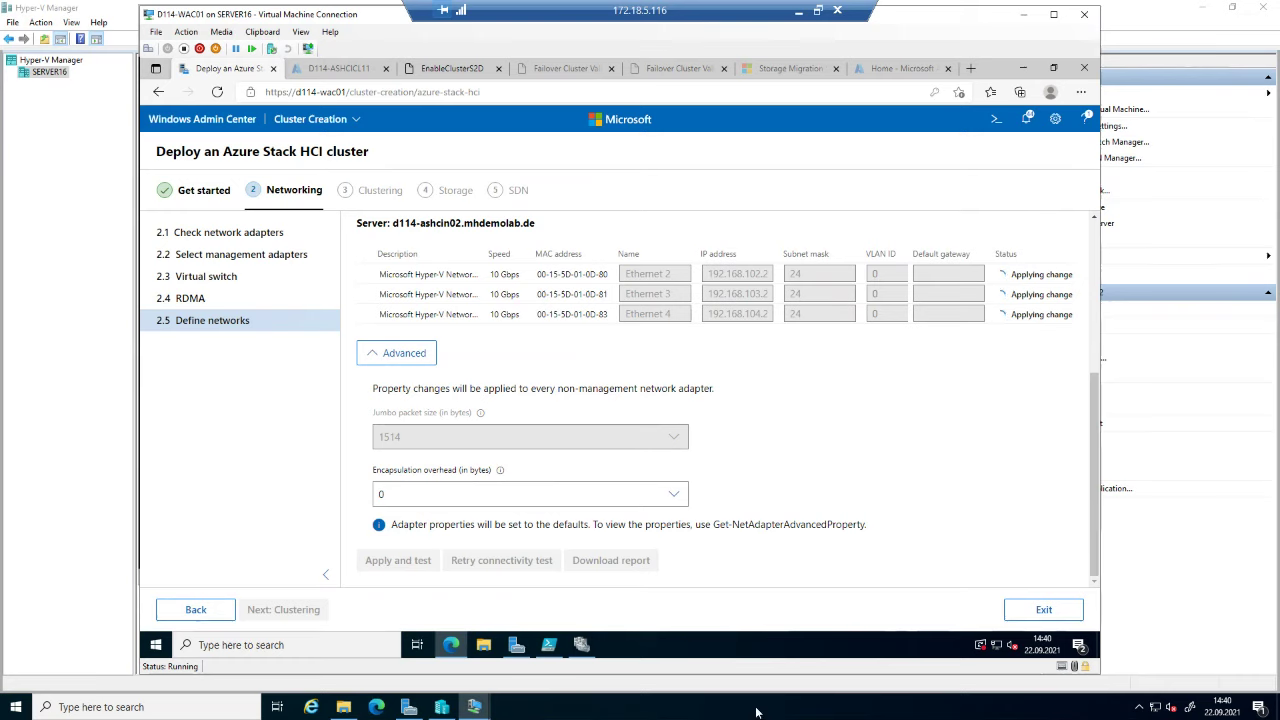
pyautogui.click(708, 716)
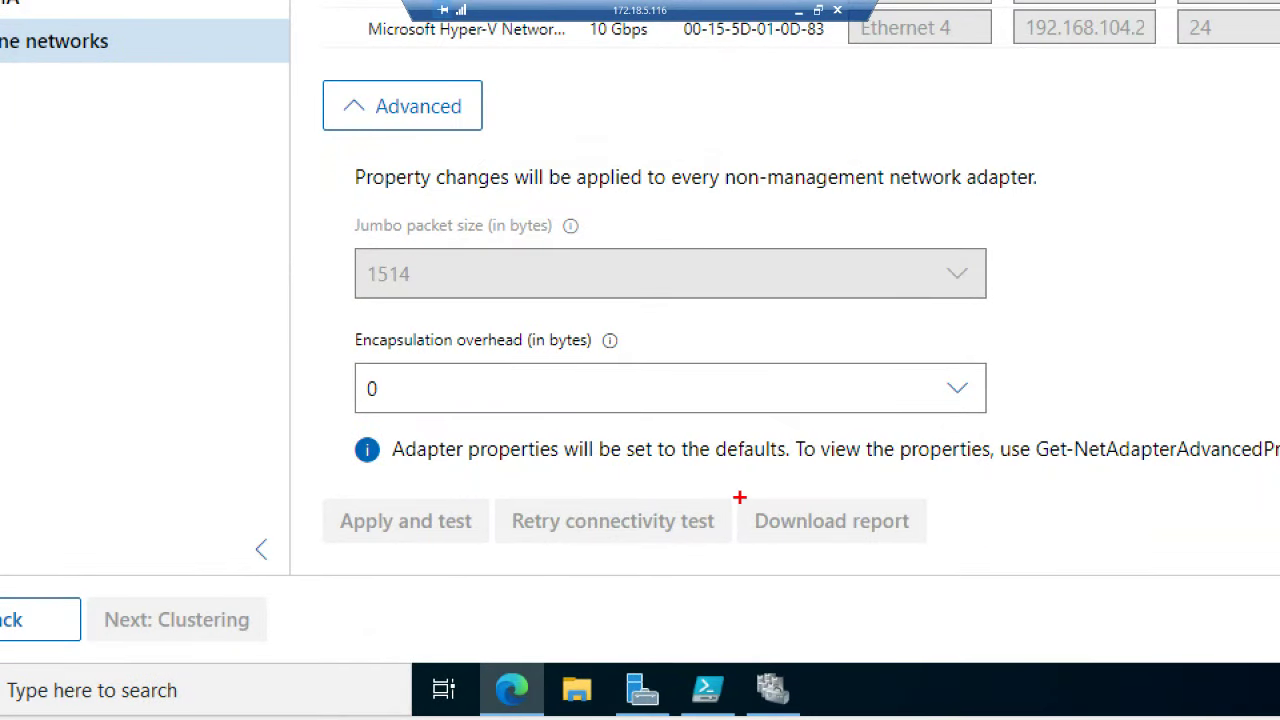
pyautogui.moveTo(740, 497)
pyautogui.mouseDown()
pyautogui.moveTo(874, 555)
pyautogui.moveTo(942, 546)
pyautogui.mouseUp()
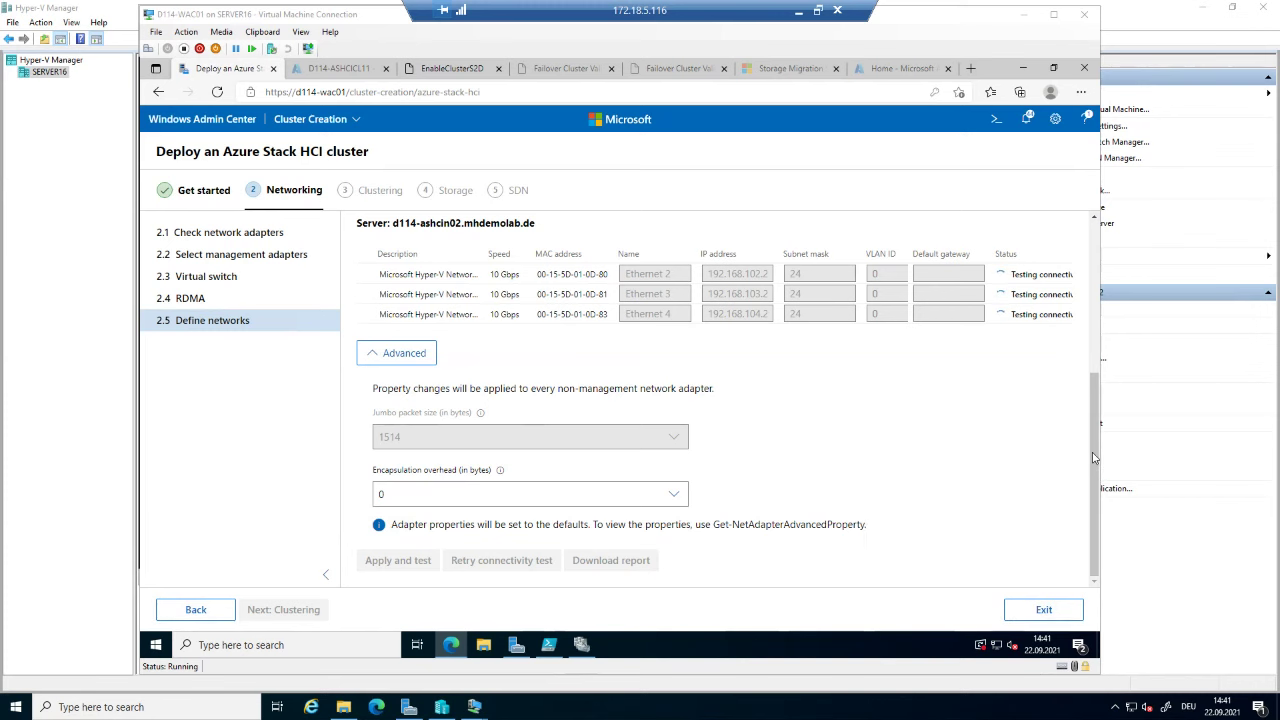
pyautogui.moveTo(1093, 457); pyautogui.dragTo(1094, 342)
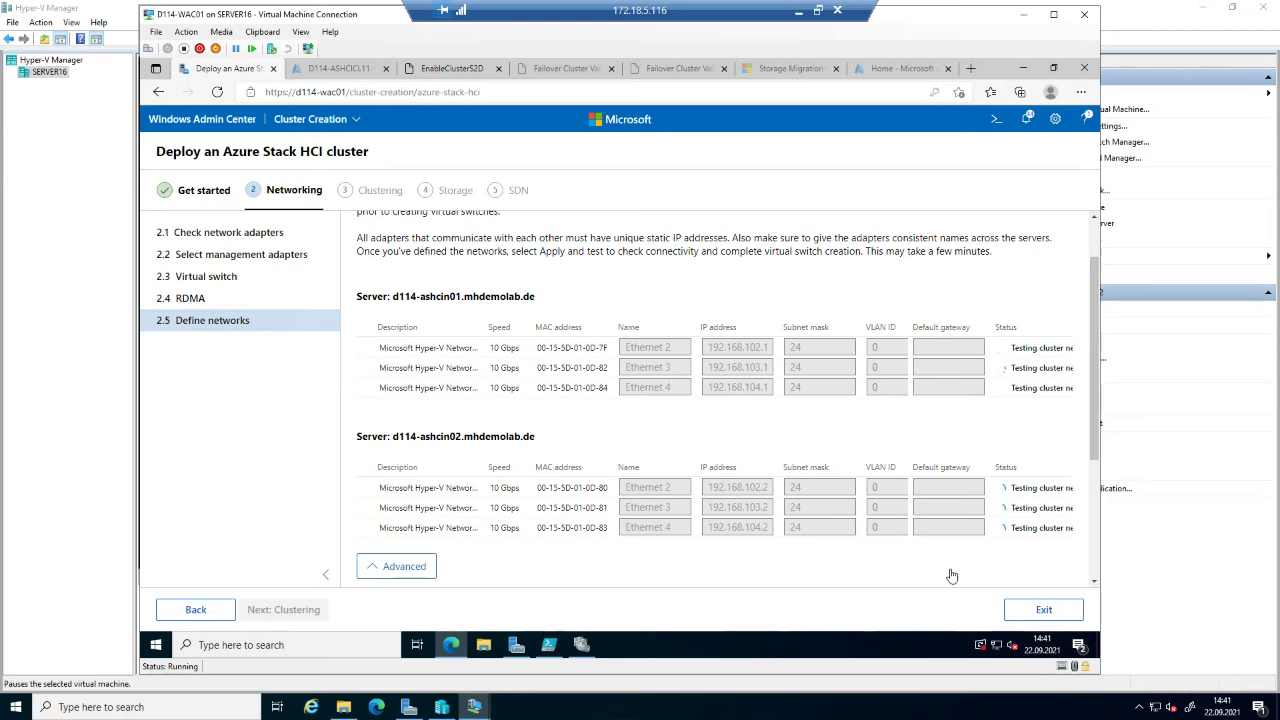
pyautogui.click(877, 712)
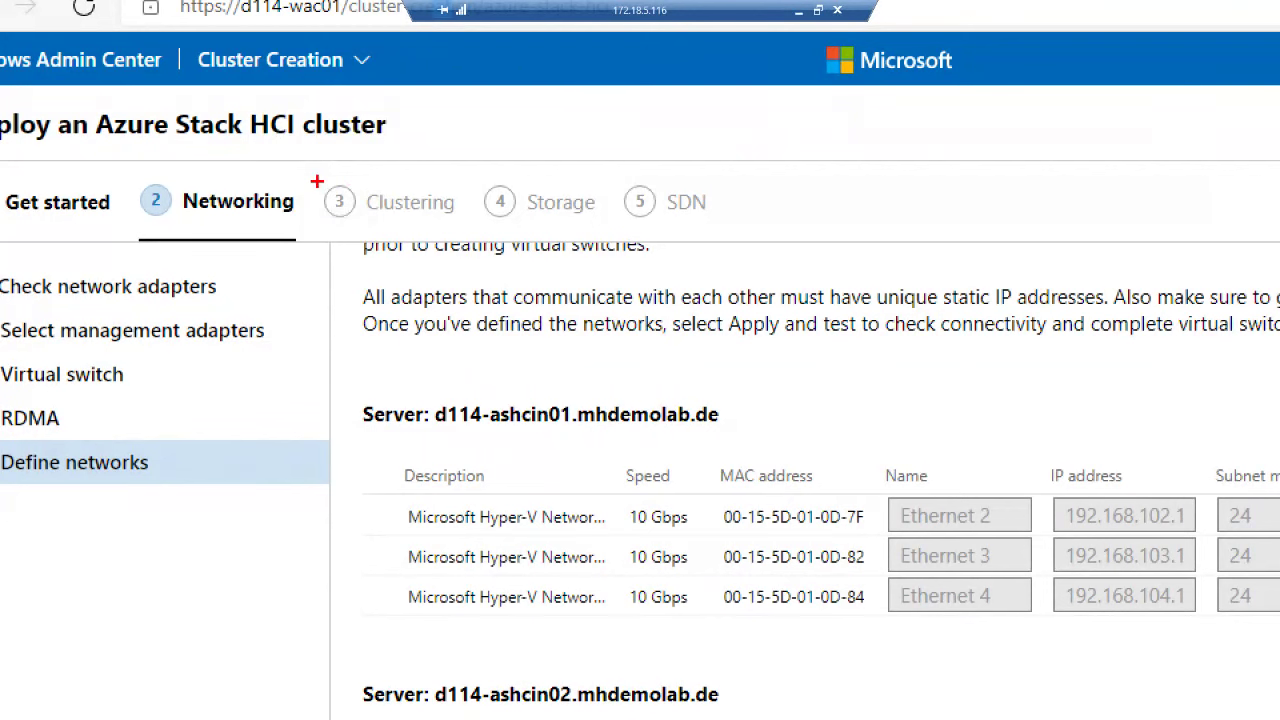
pyautogui.moveTo(316, 181); pyautogui.dragTo(472, 221)
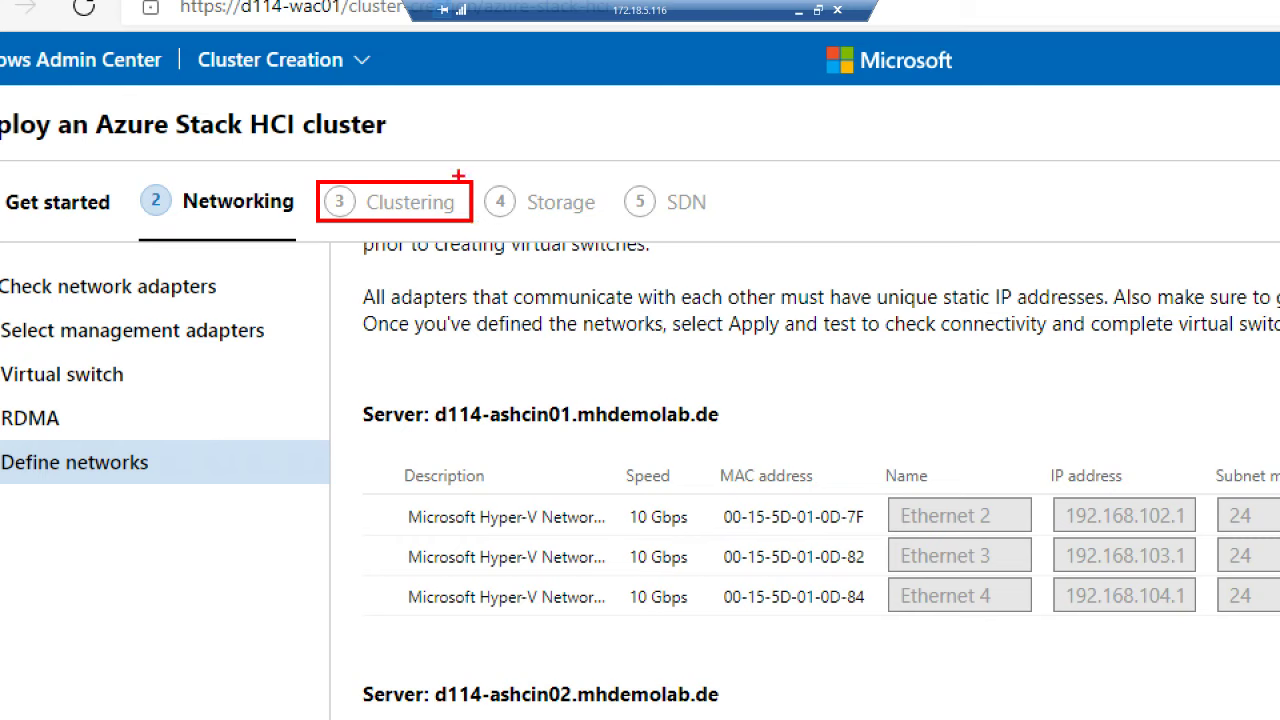
pyautogui.moveTo(474, 181)
pyautogui.mouseDown()
pyautogui.moveTo(503, 204)
pyautogui.moveTo(606, 222)
pyautogui.mouseUp()
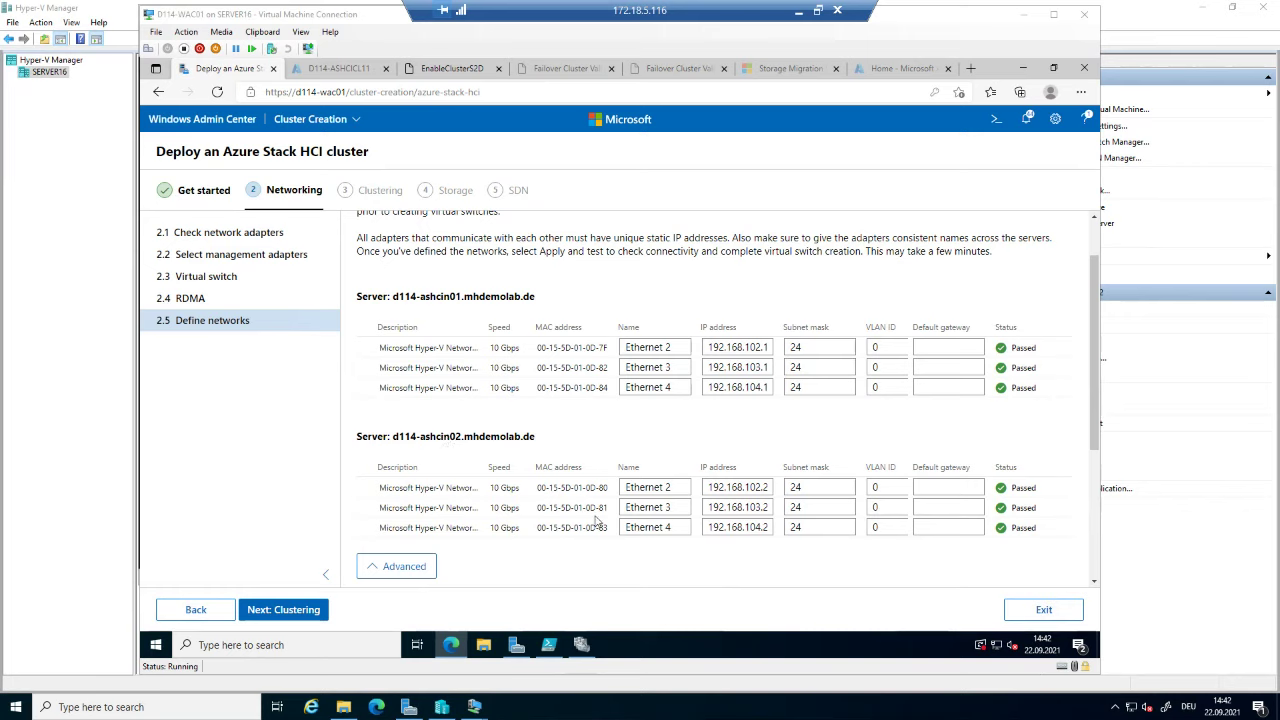
# - Download the report of the network connectivity test
pyautogui.click(1097, 366)
pyautogui.moveTo(1097, 366); pyautogui.dragTo(1104, 520)
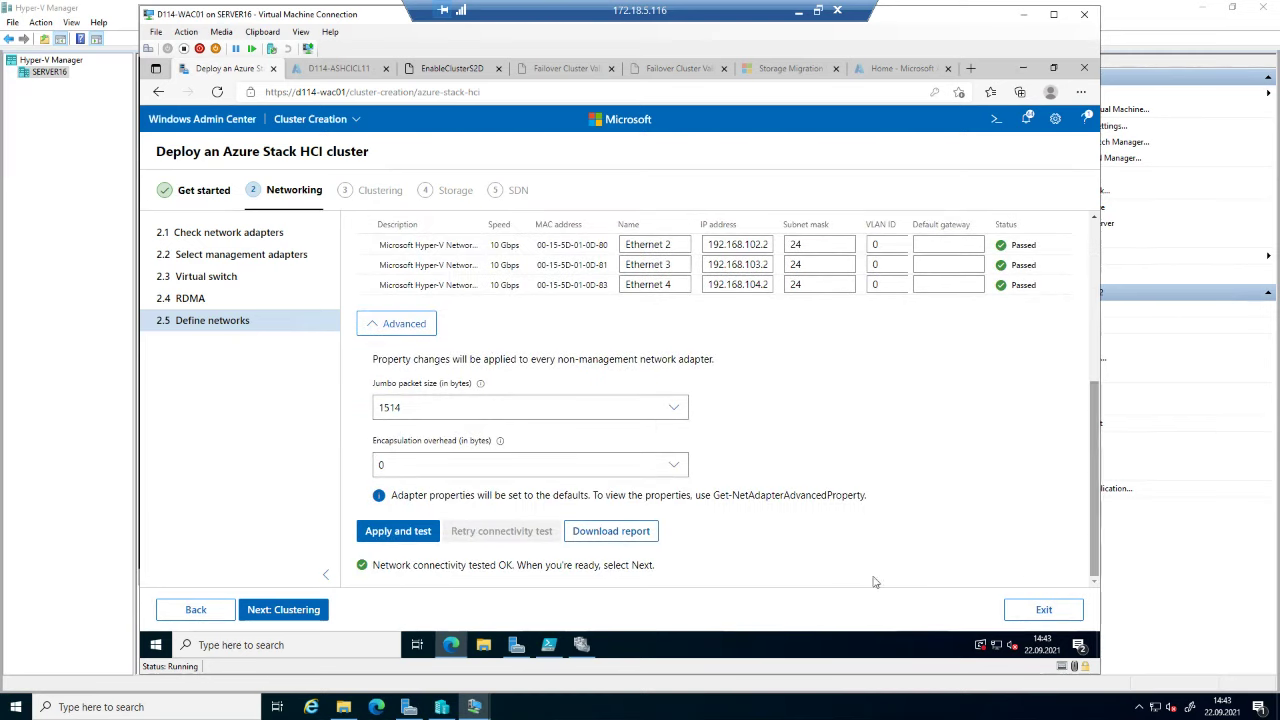
pyautogui.click(636, 536)
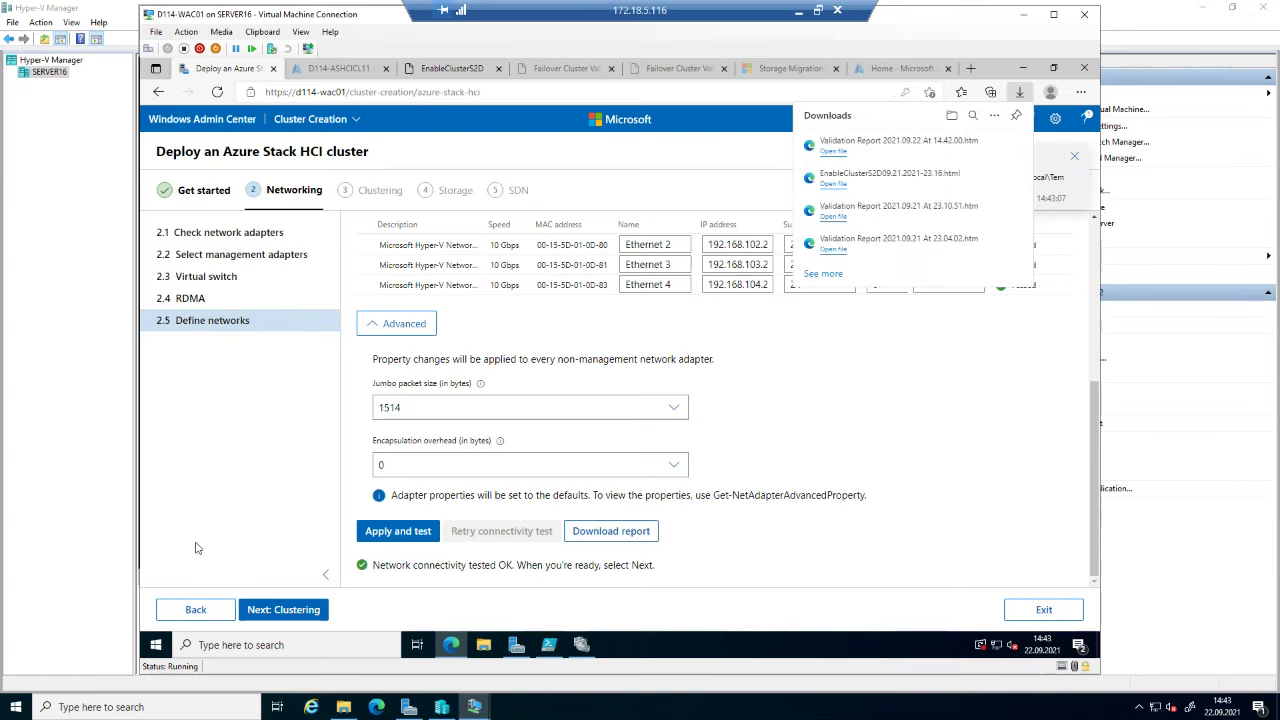
# - Proceed to the Clustering stage and run the cluster validation
pyautogui.click(300, 609)
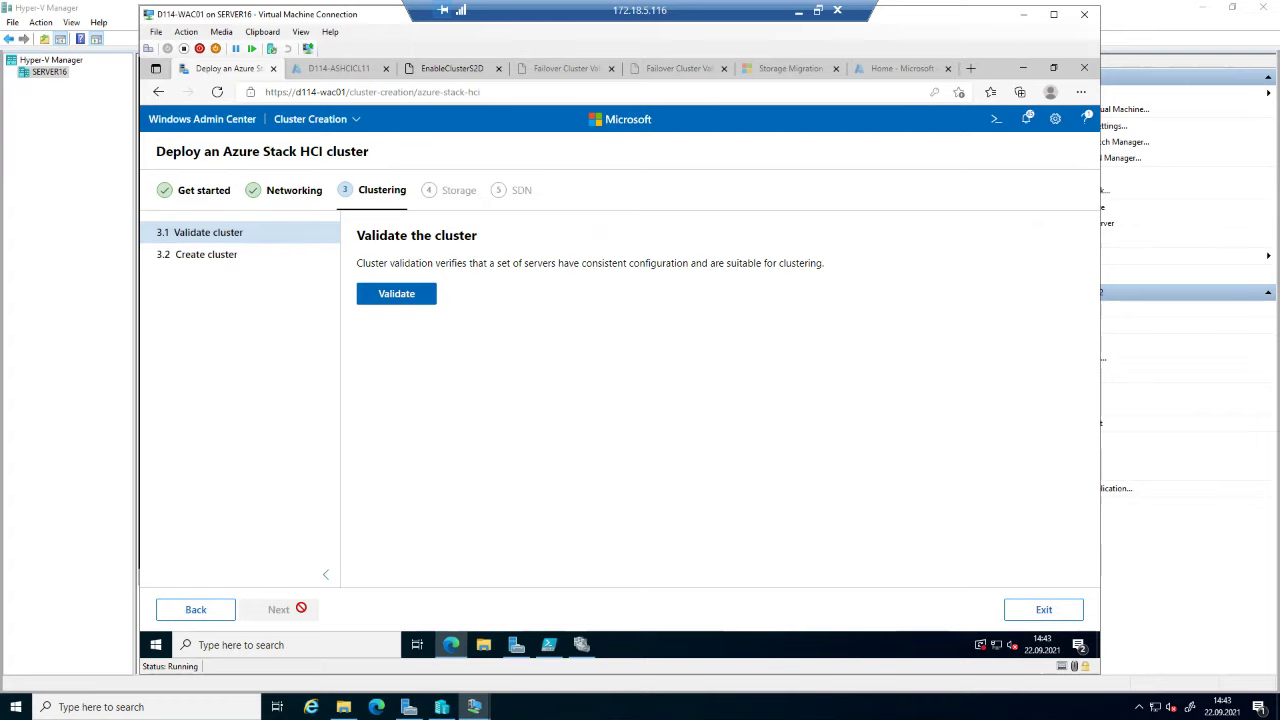
pyautogui.click(421, 302)
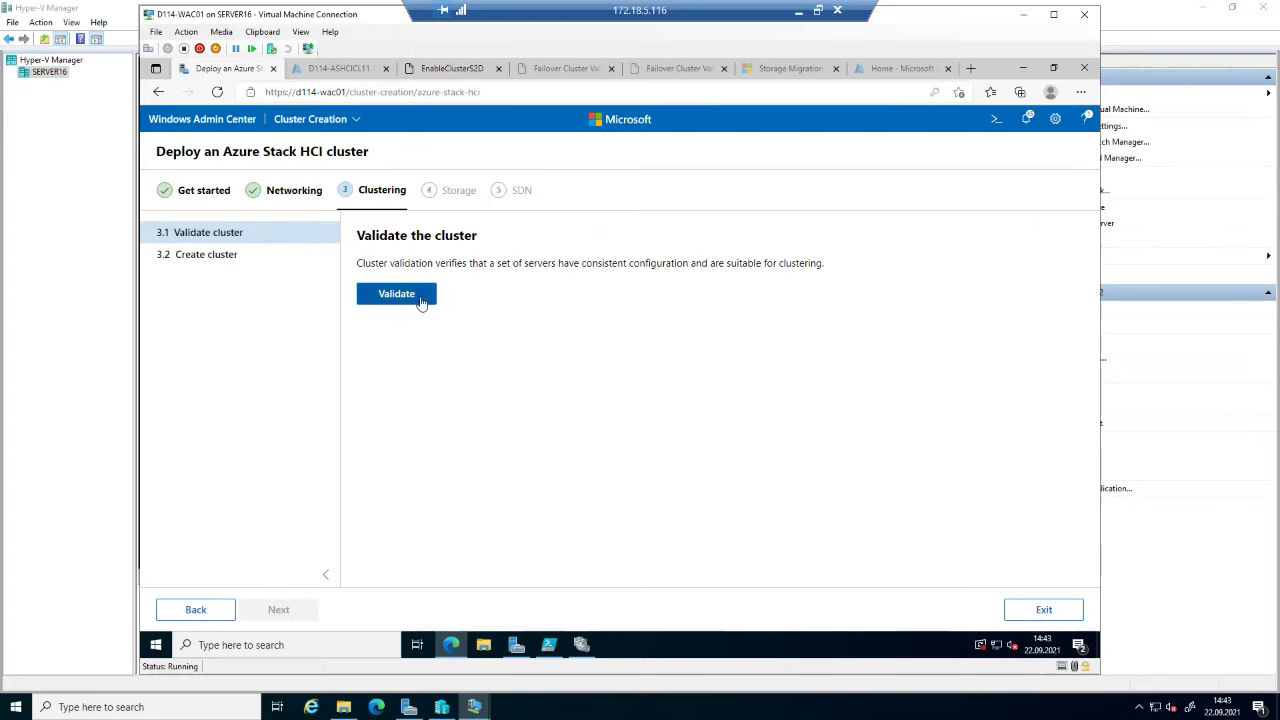
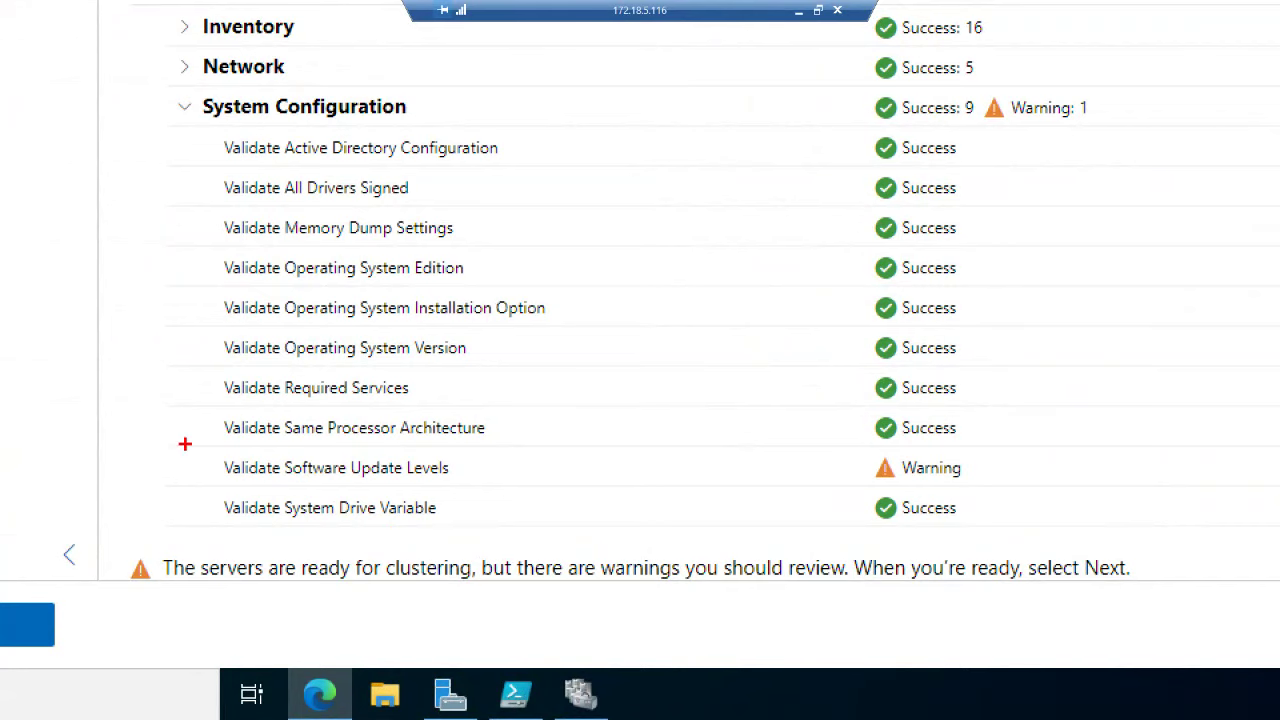
pyautogui.moveTo(184, 441)
pyautogui.mouseDown()
pyautogui.moveTo(405, 487)
pyautogui.moveTo(980, 485)
pyautogui.mouseUp()
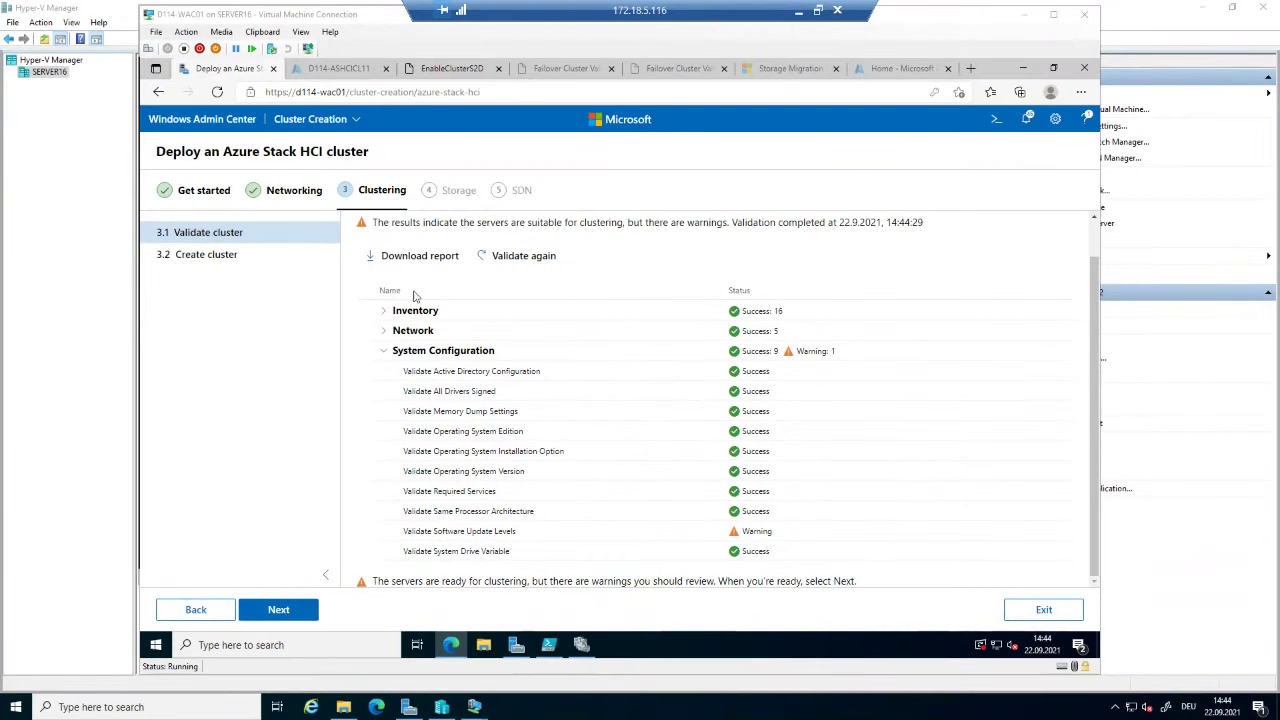
# - Download and open the cluster validation report, examine its Validate Software Update Levels section, and return to the deployment wizard
pyautogui.click(419, 256)
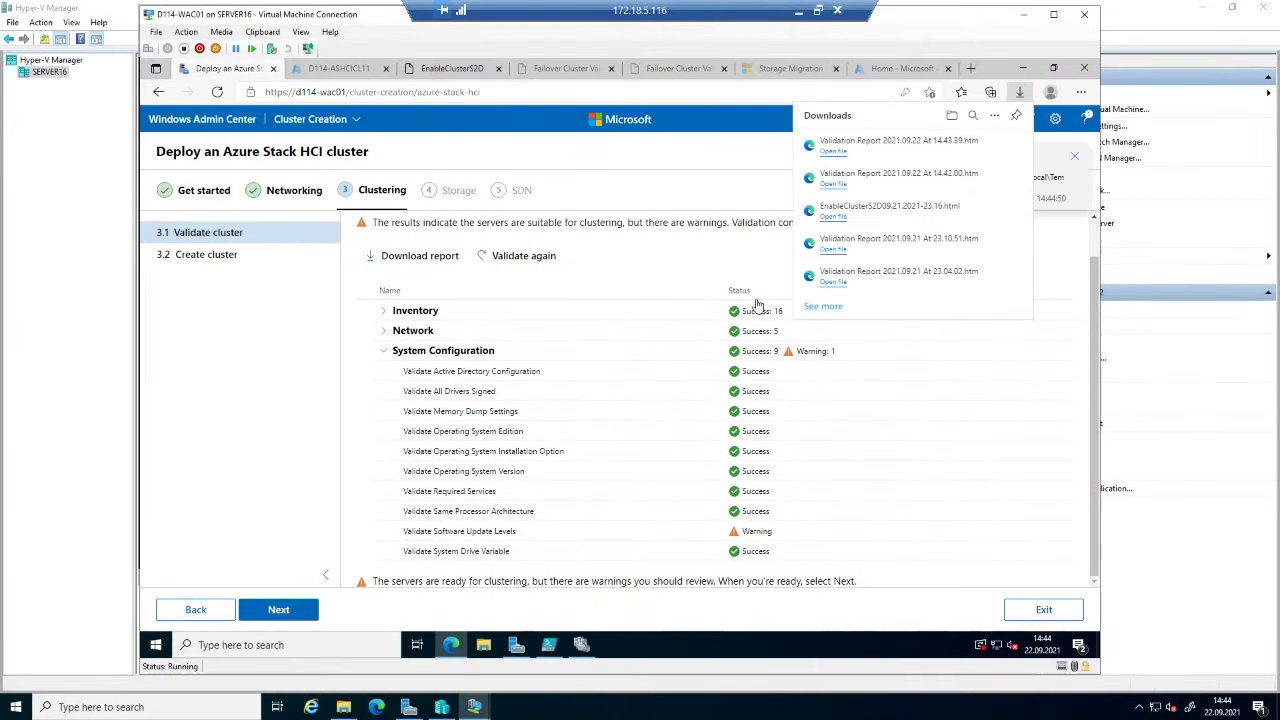
pyautogui.click(833, 151)
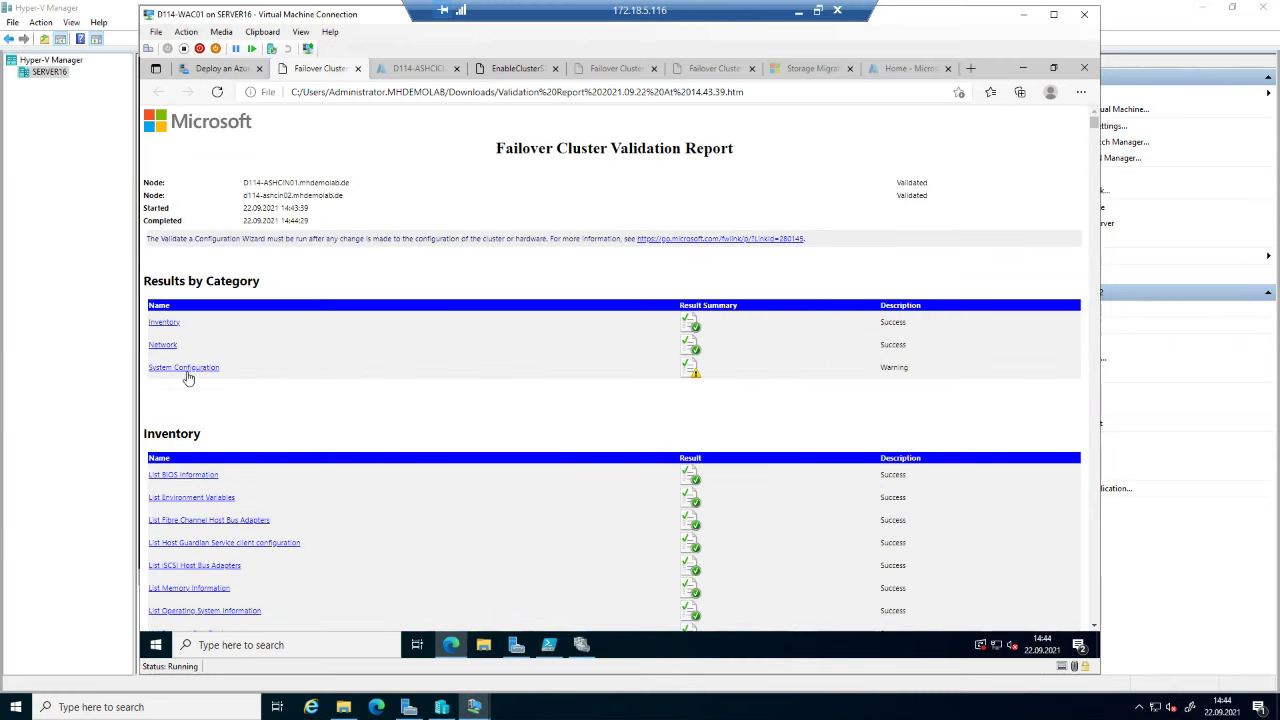
pyautogui.click(166, 368)
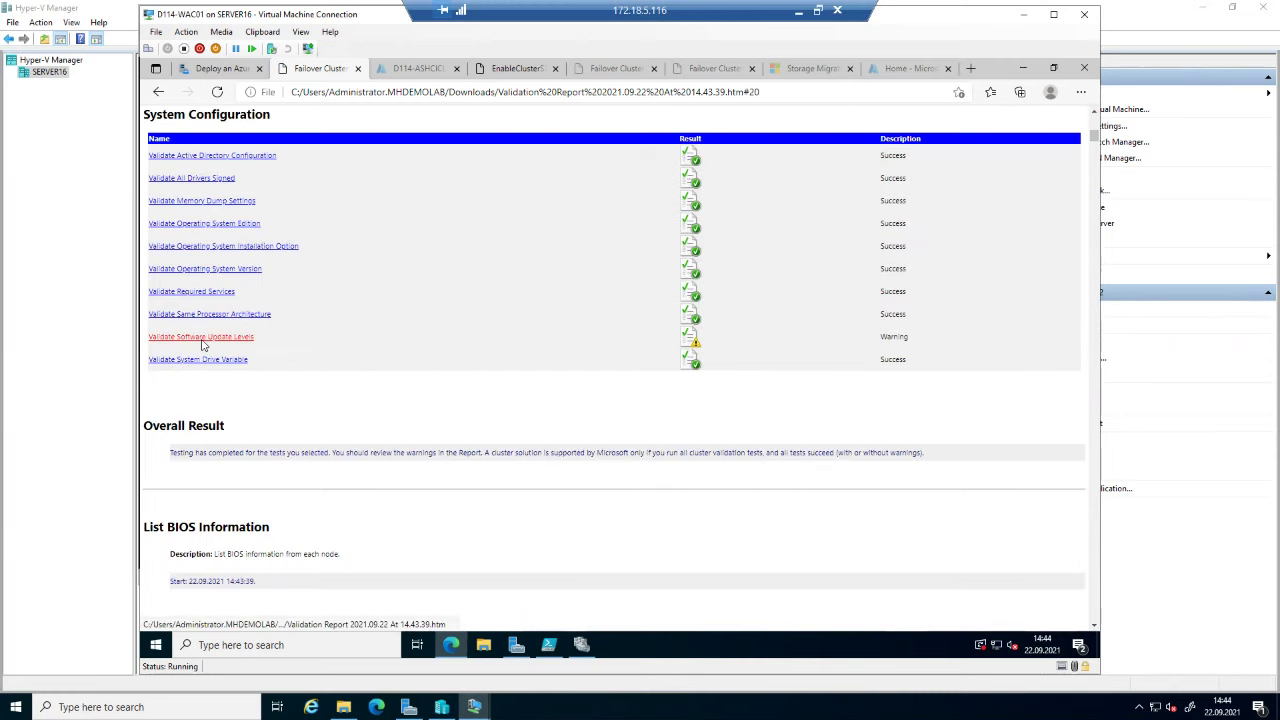
pyautogui.click(201, 338)
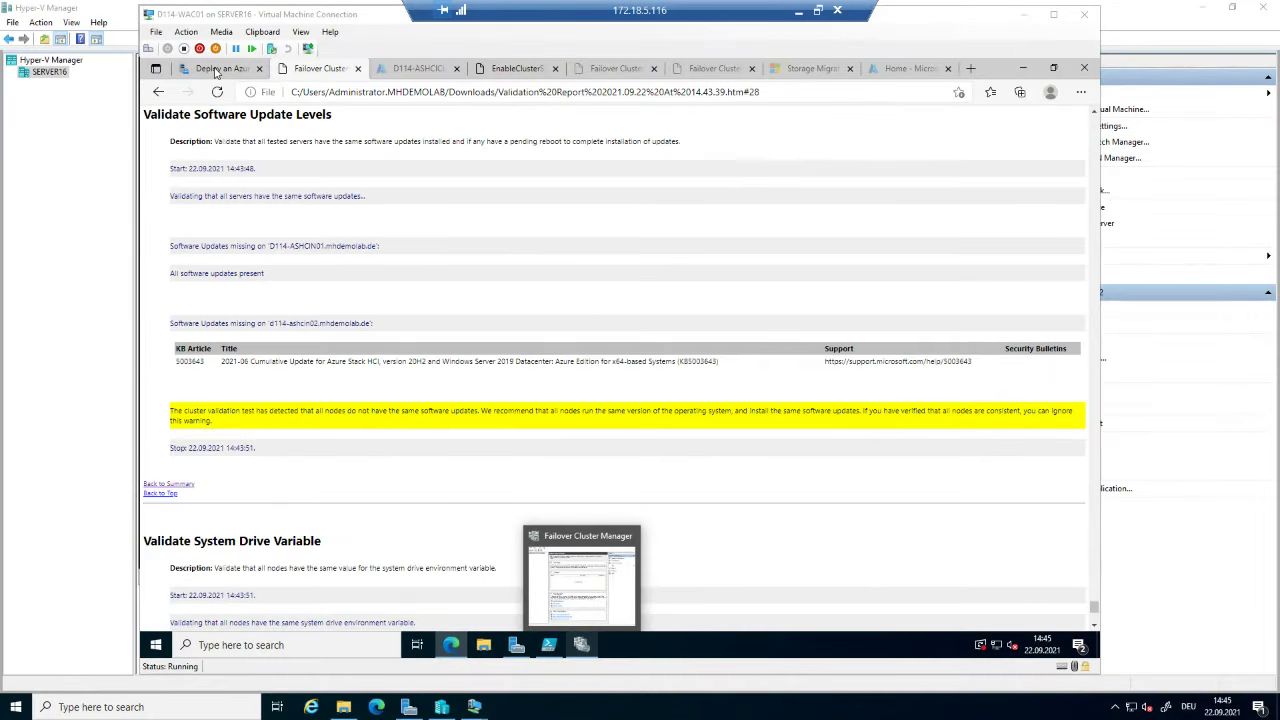
pyautogui.click(215, 68)
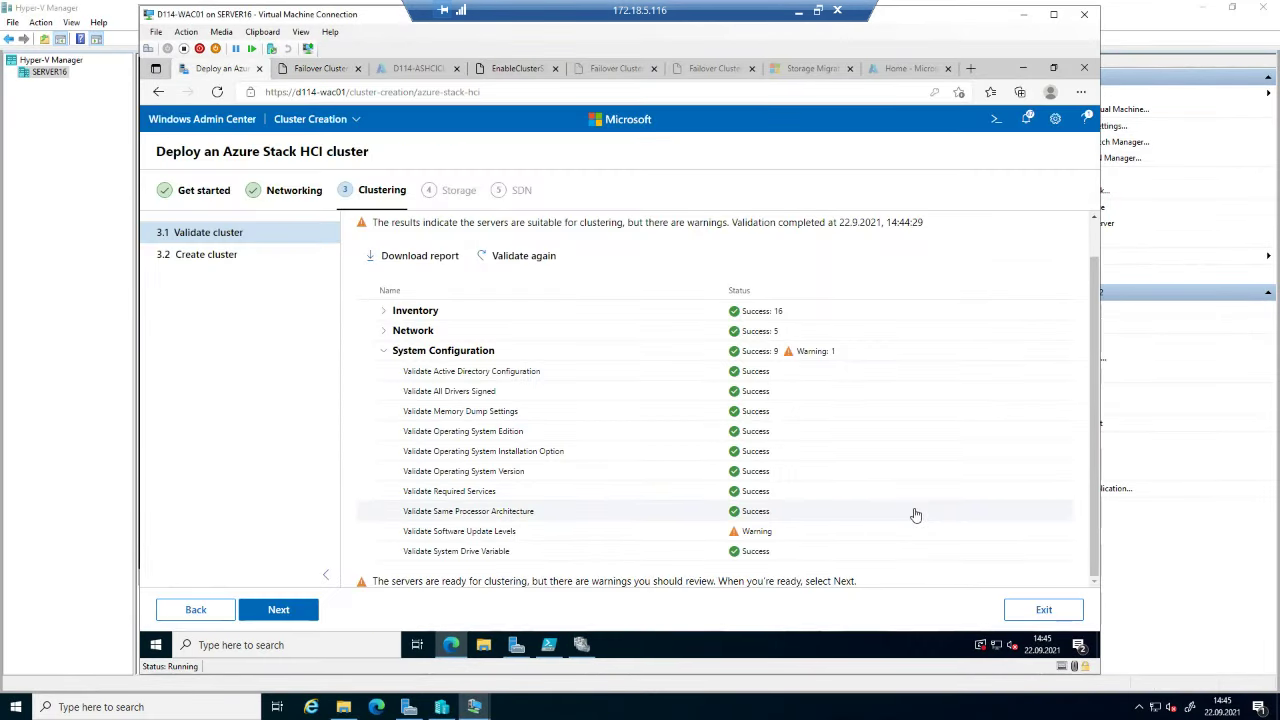
# - Continue to cluster creation and name the cluster D114-ASHCICL21
pyautogui.click(300, 612)
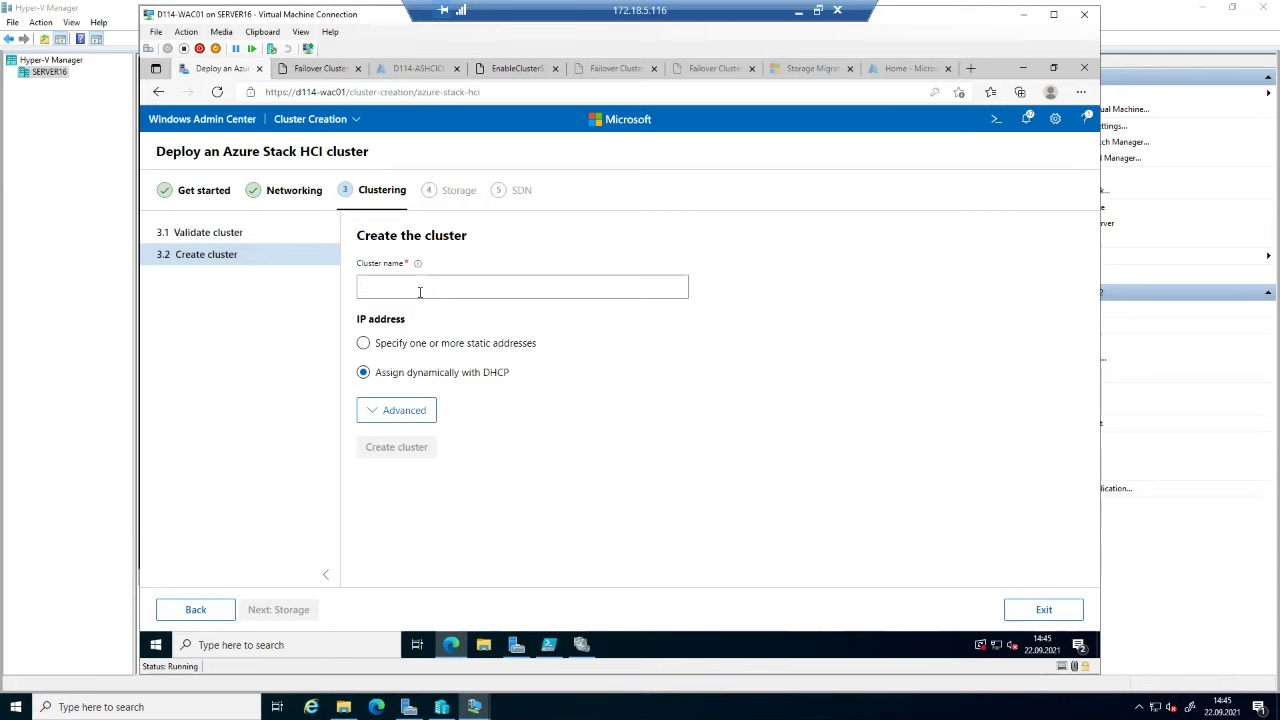
pyautogui.click(420, 292)
pyautogui.write('D11')
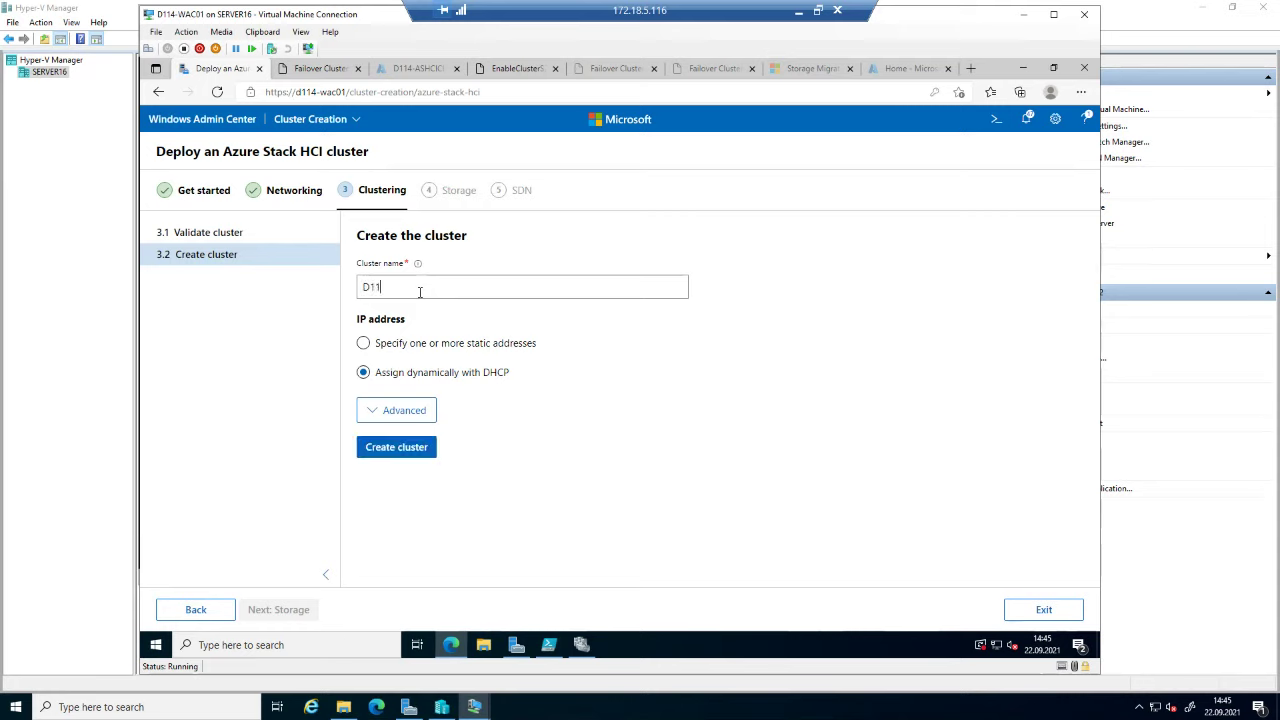
pyautogui.write('4-ASHCICL2120')
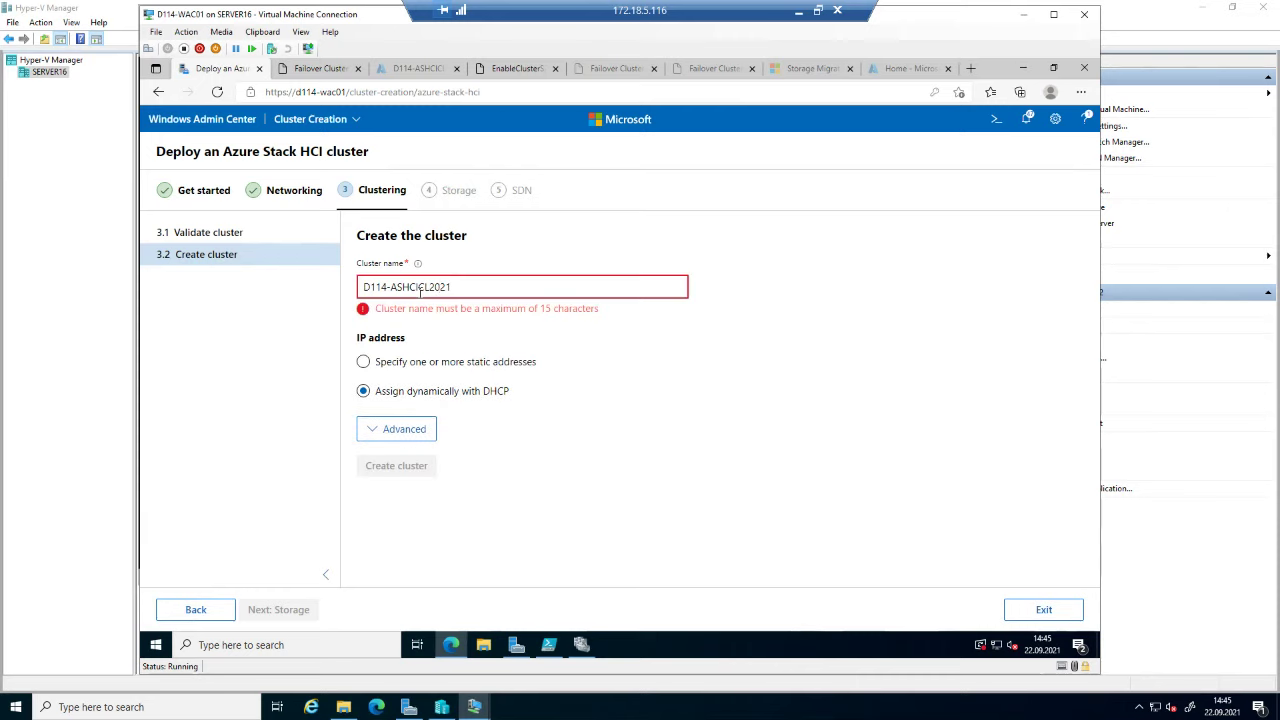
pyautogui.press('BackSpace')
pyautogui.press('BackSpace')
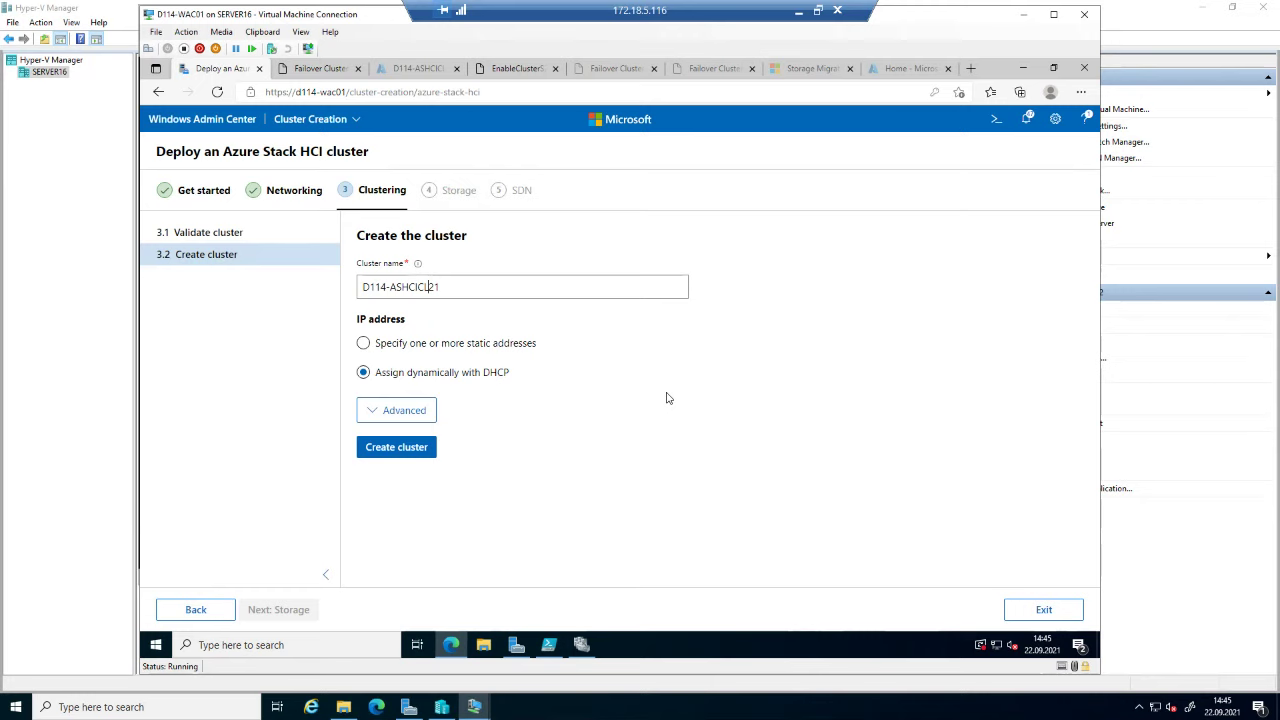
# - Reveal the advanced options and create the cluster with DHCP addressing, all eligible storage and all networks
pyautogui.click(377, 416)
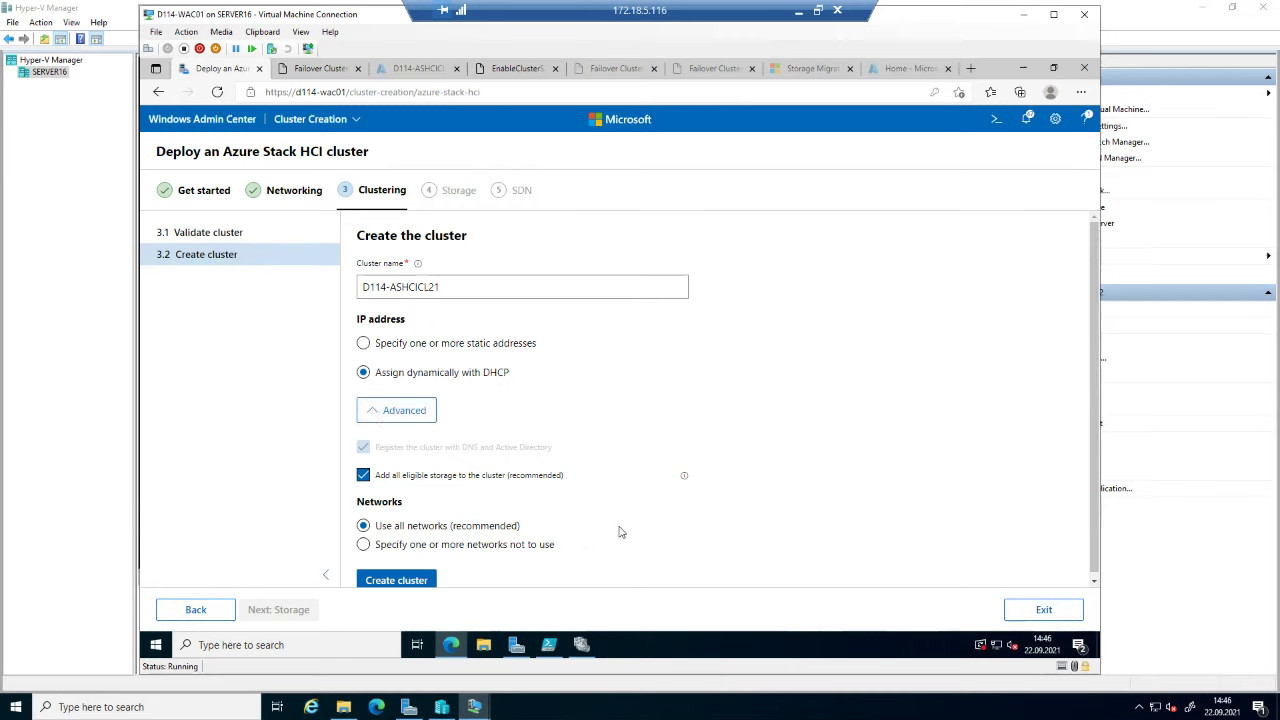
pyautogui.click(650, 710)
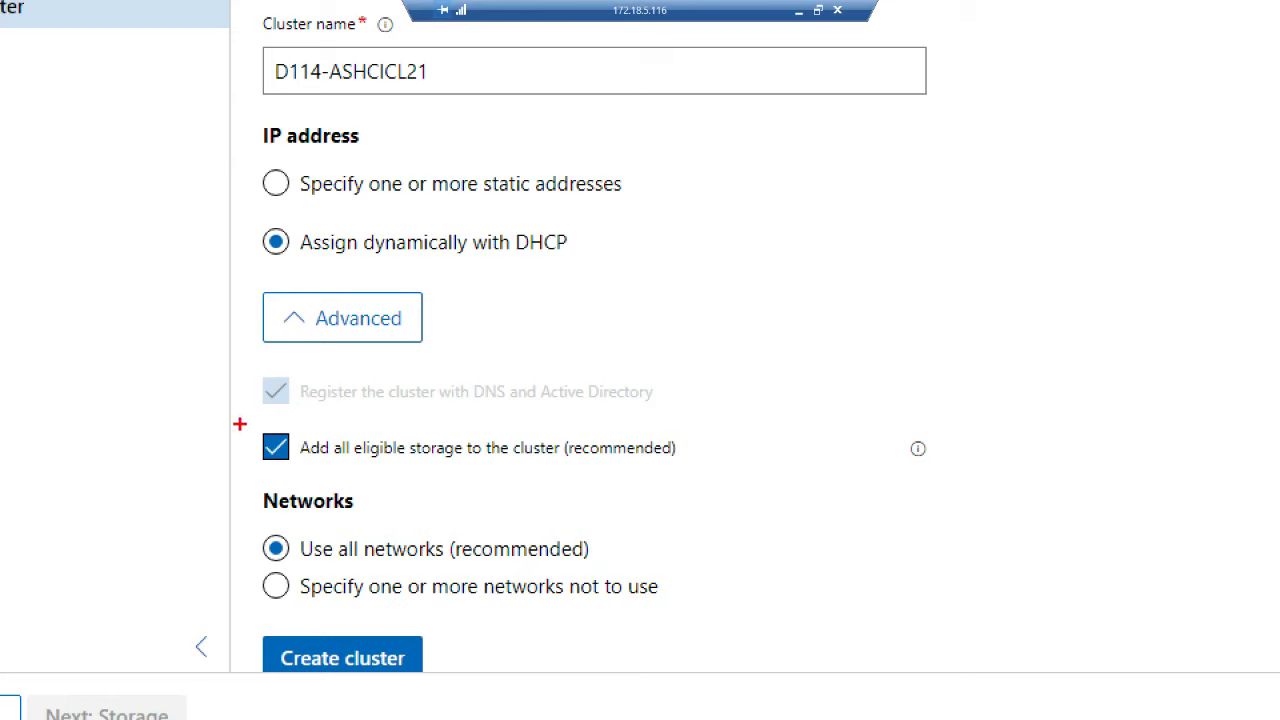
pyautogui.moveTo(240, 425); pyautogui.dragTo(386, 463)
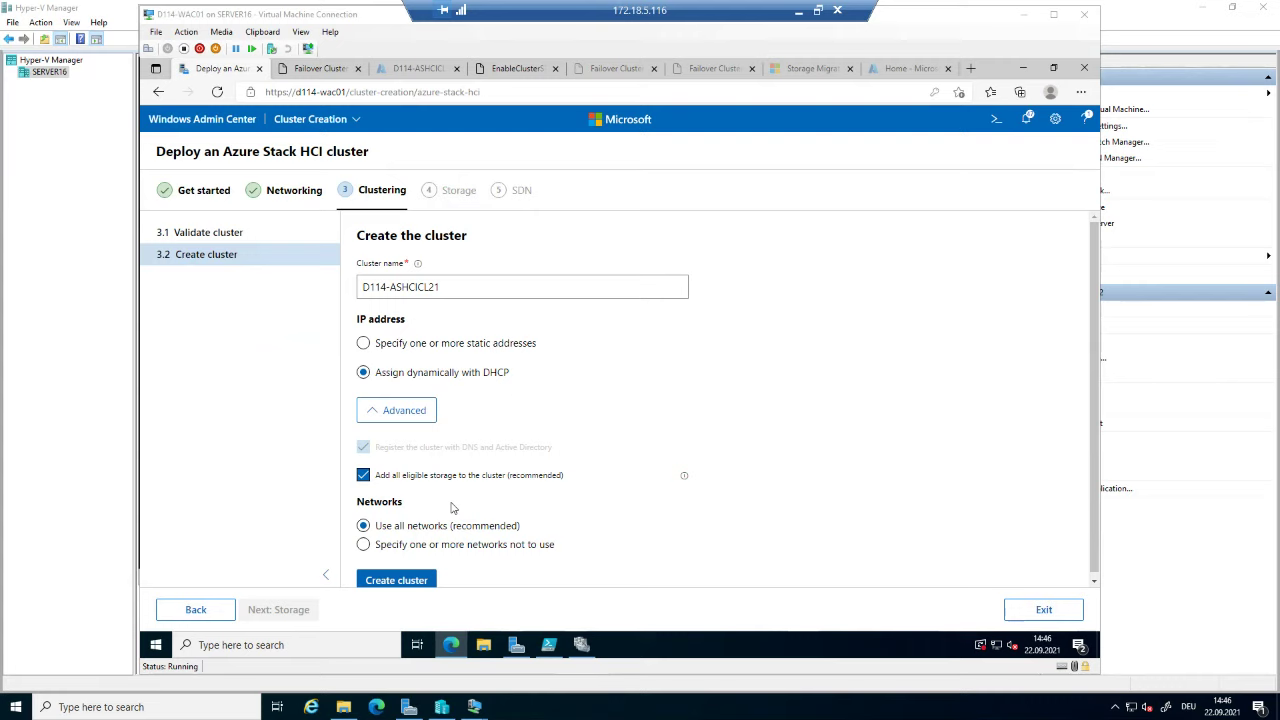
pyautogui.click(410, 582)
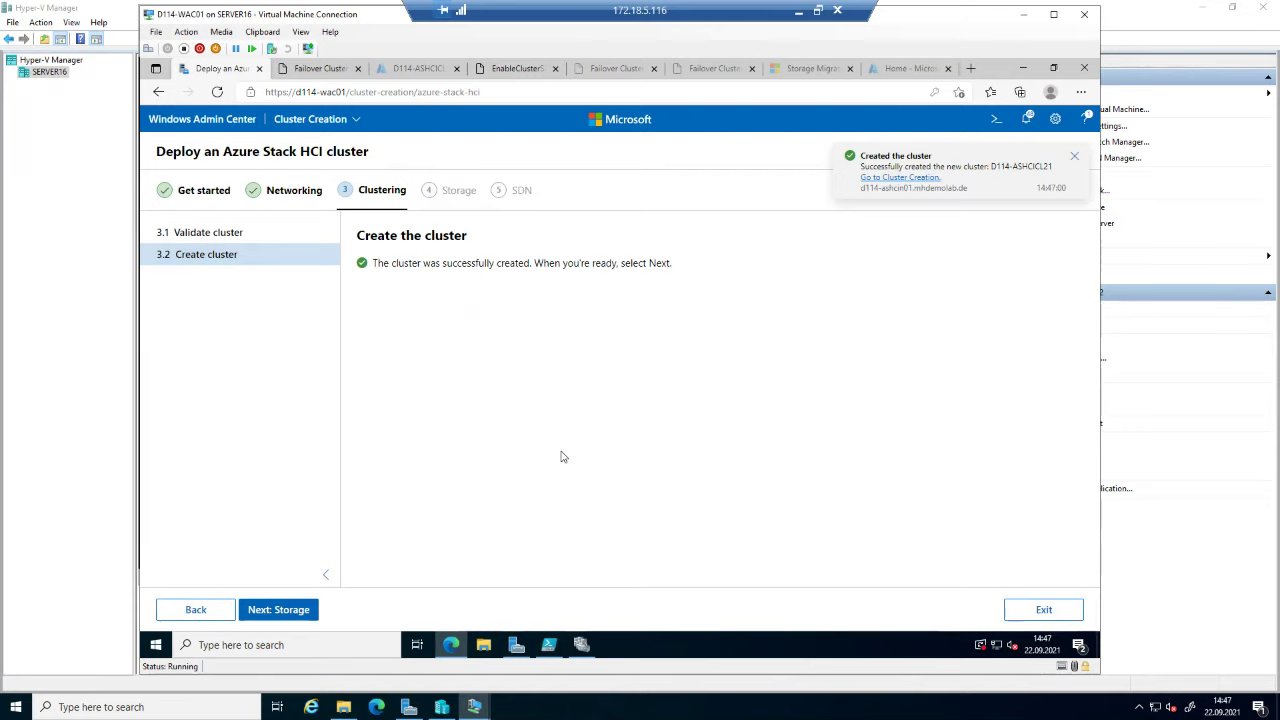
# - Proceed to the Storage stage and erase all existing data on the cluster's non-system drives
pyautogui.click(290, 610)
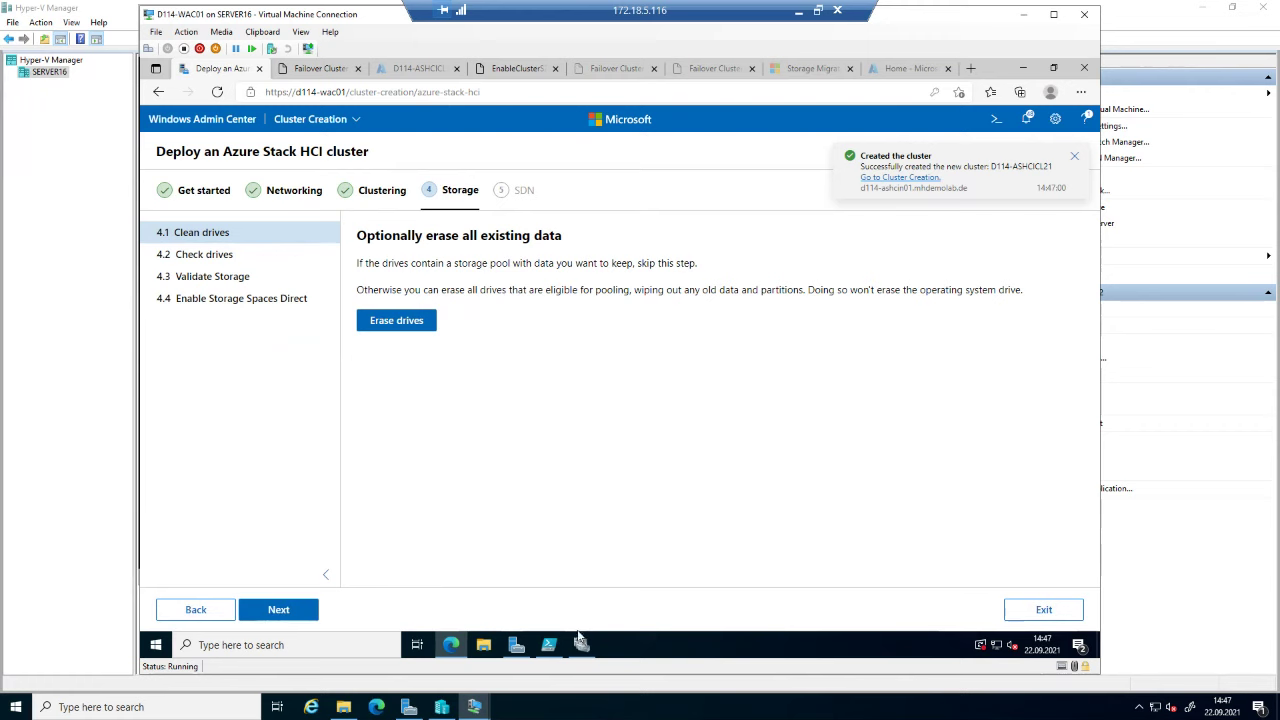
pyautogui.click(672, 712)
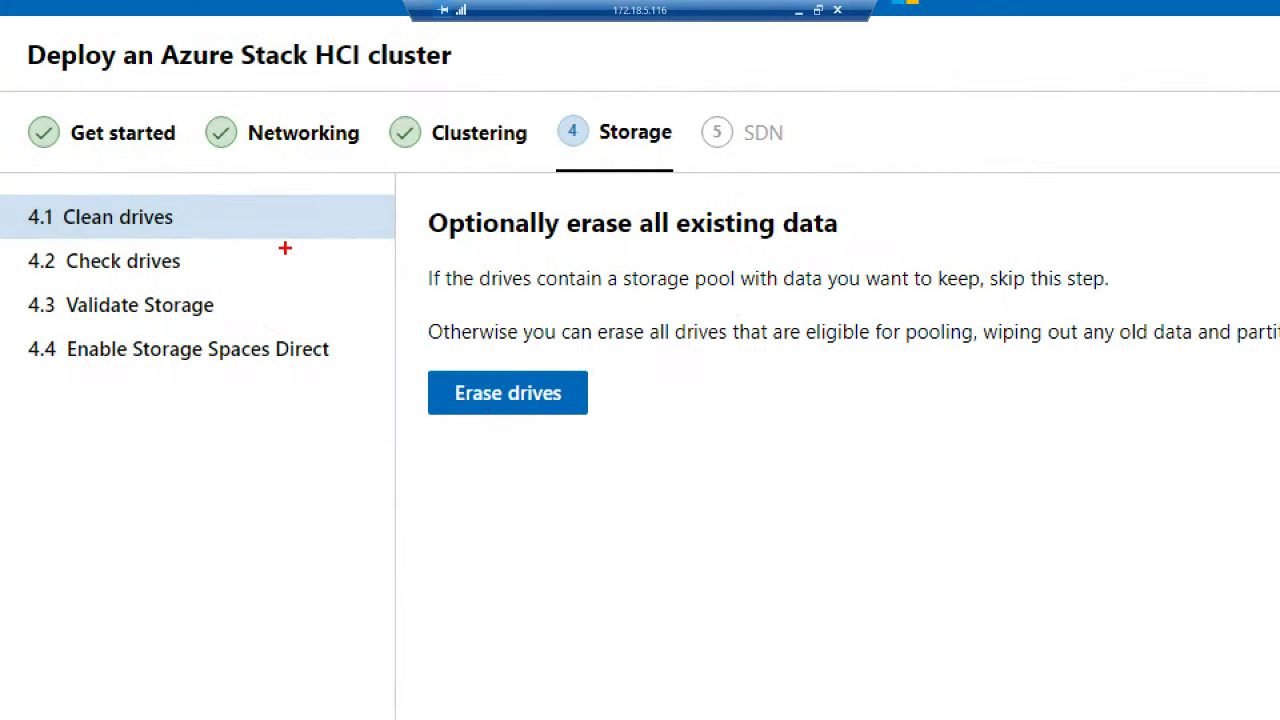
pyautogui.moveTo(404, 196)
pyautogui.mouseDown()
pyautogui.moveTo(800, 436)
pyautogui.moveTo(1190, 447)
pyautogui.mouseUp()
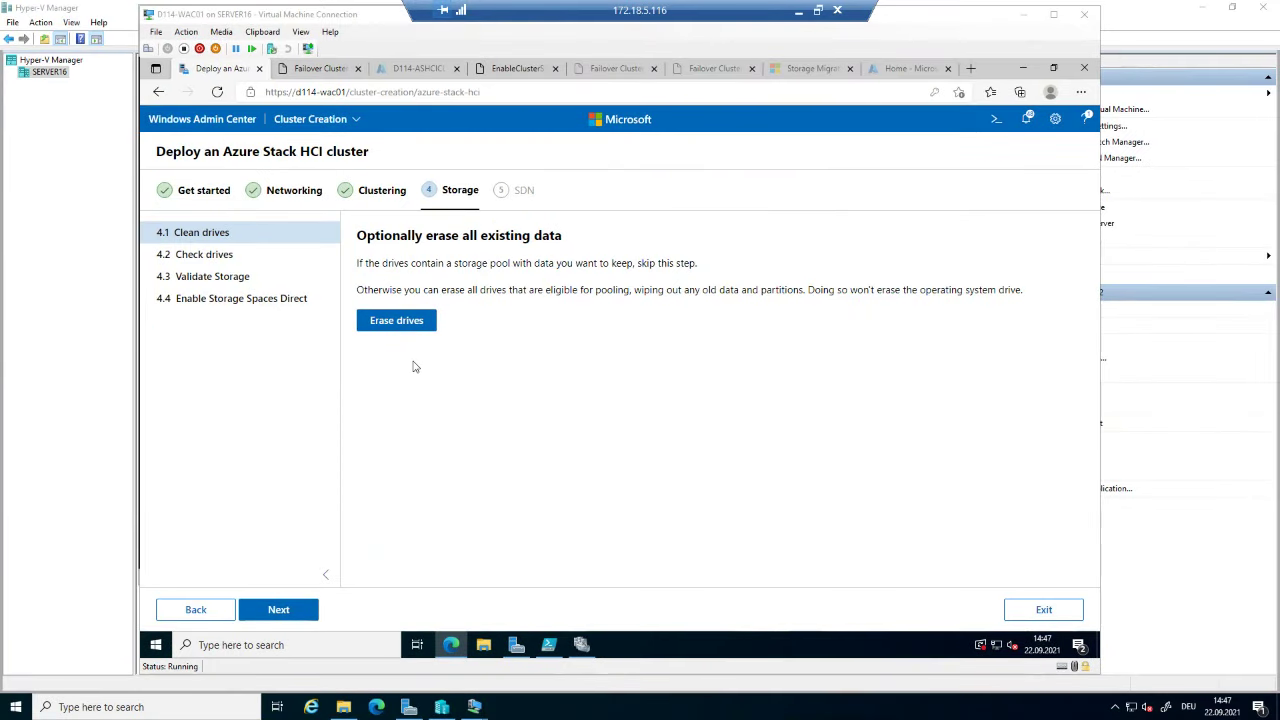
pyautogui.click(406, 322)
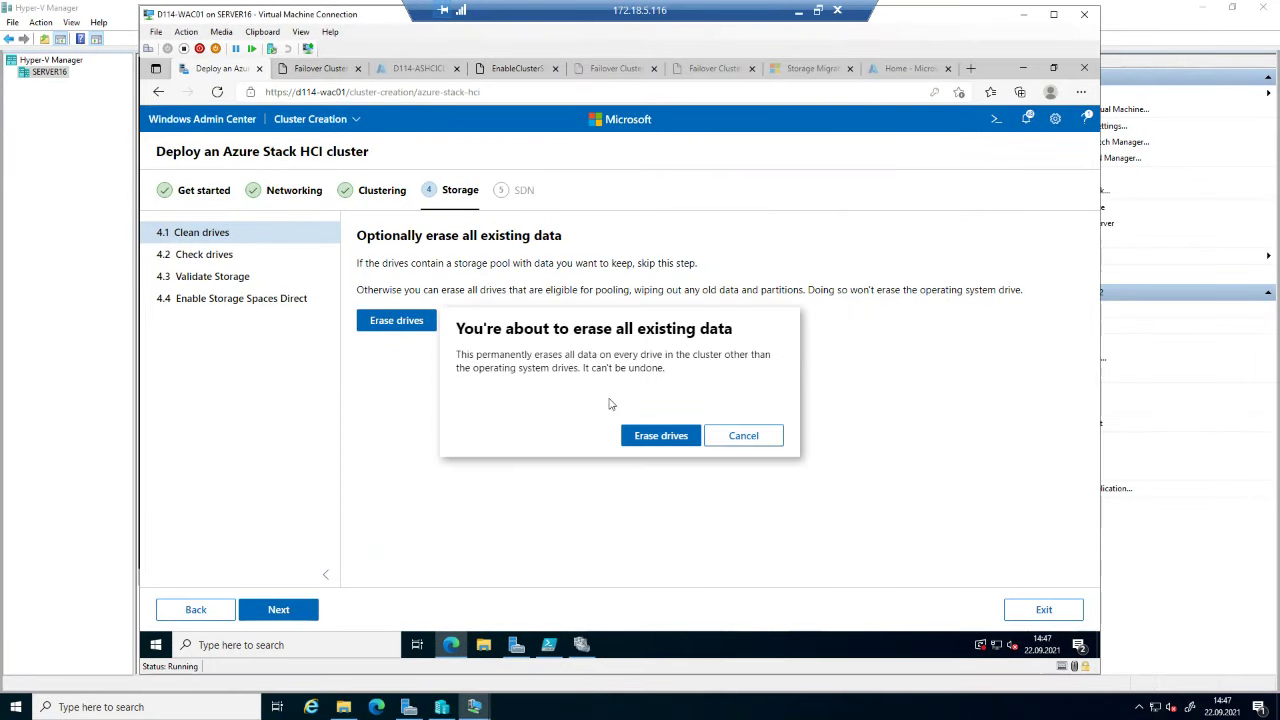
pyautogui.click(658, 438)
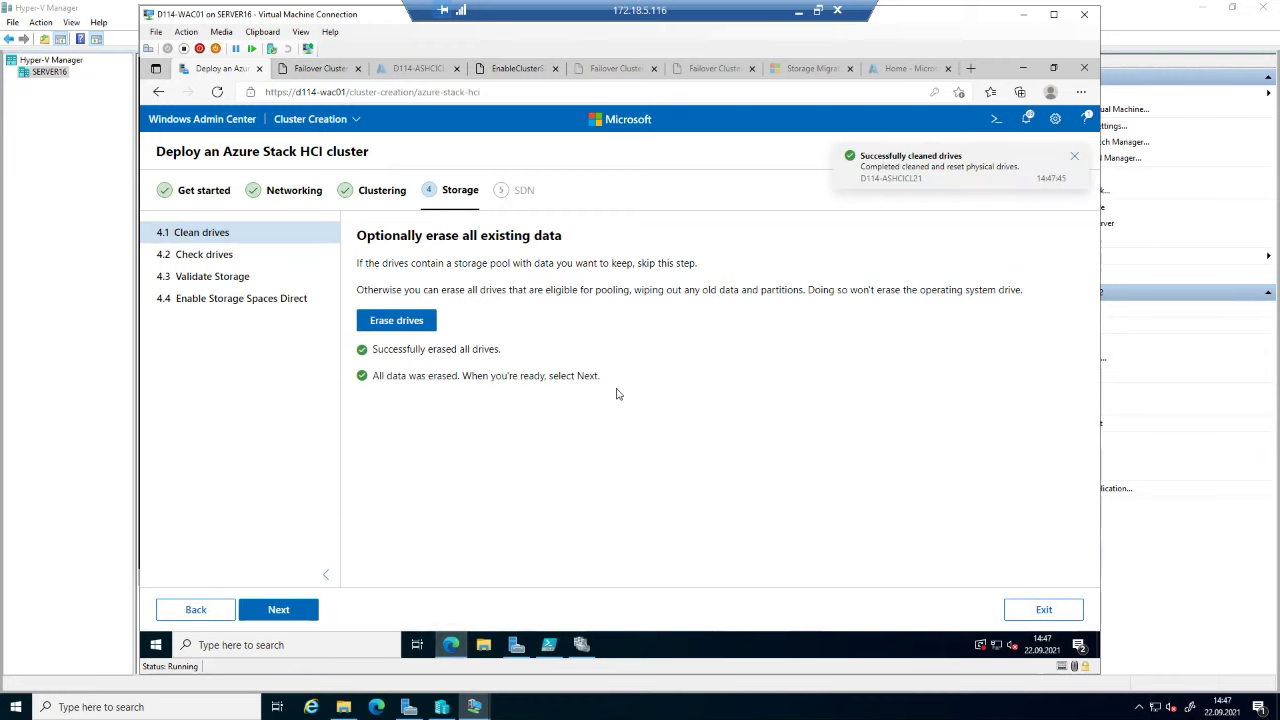
# - Continue to the drive check and expand the drive lists of both servers down to the individual disks
pyautogui.click(290, 610)
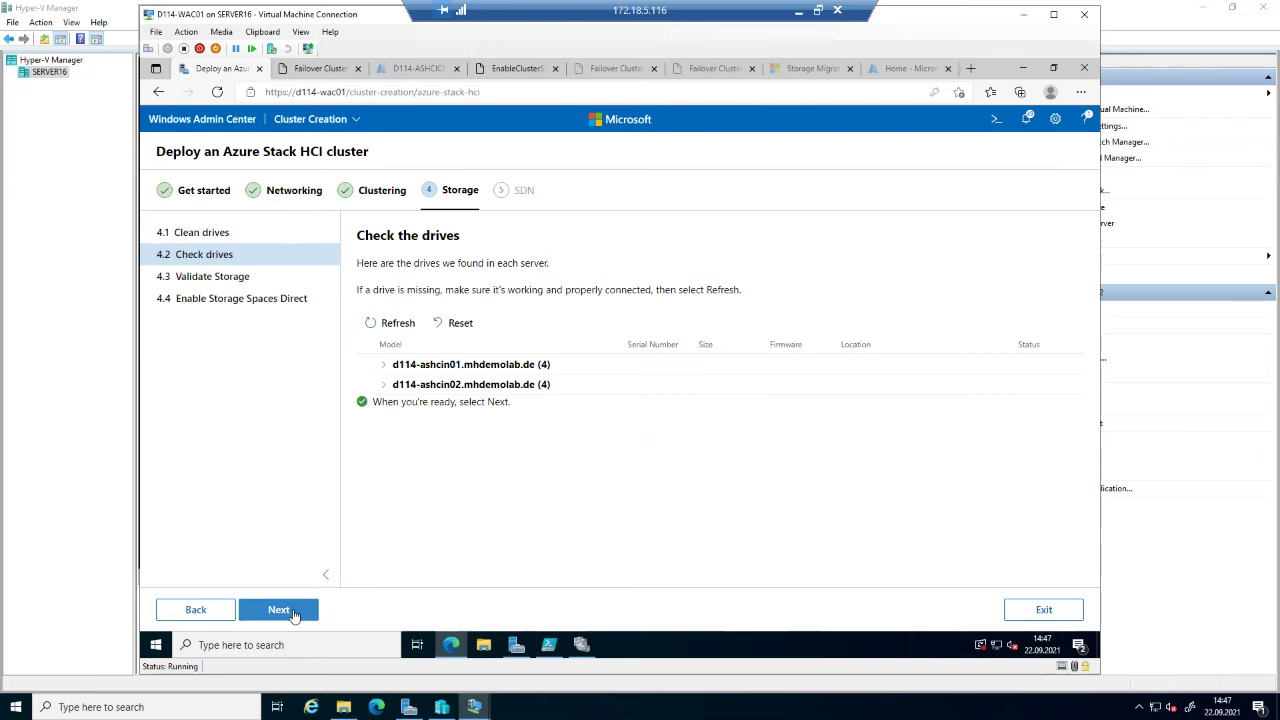
pyautogui.click(386, 366)
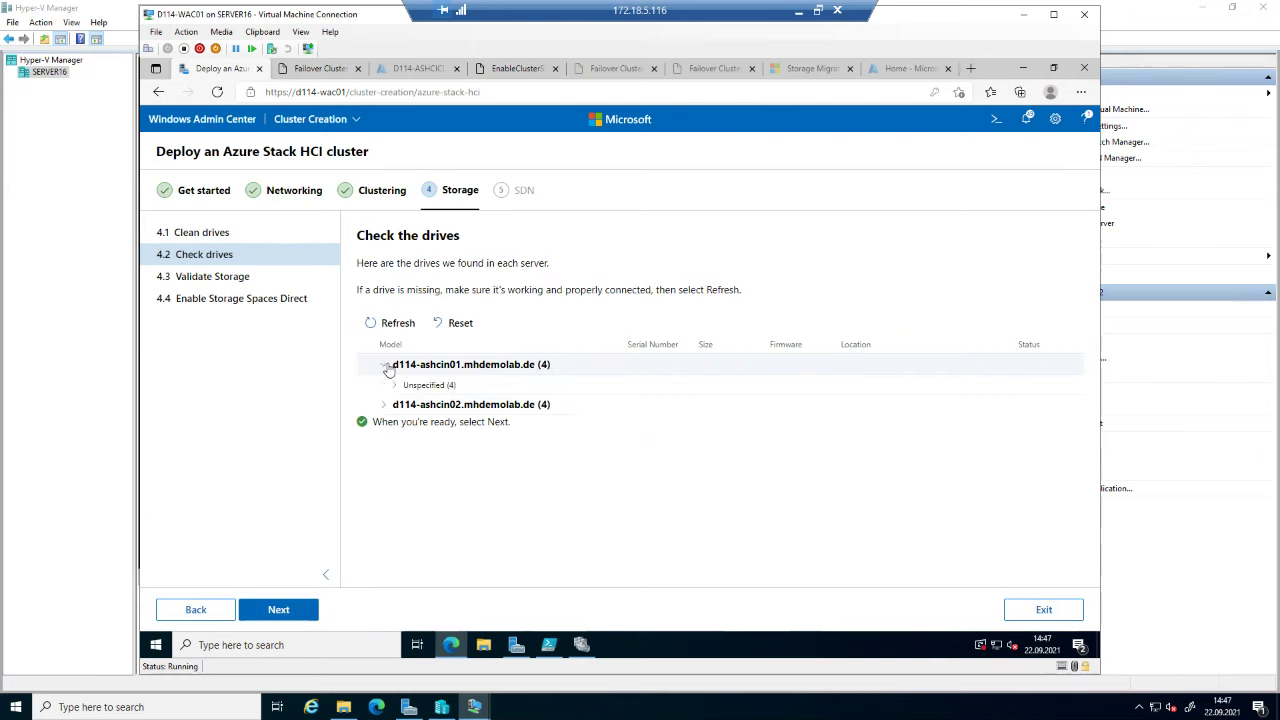
pyautogui.click(396, 388)
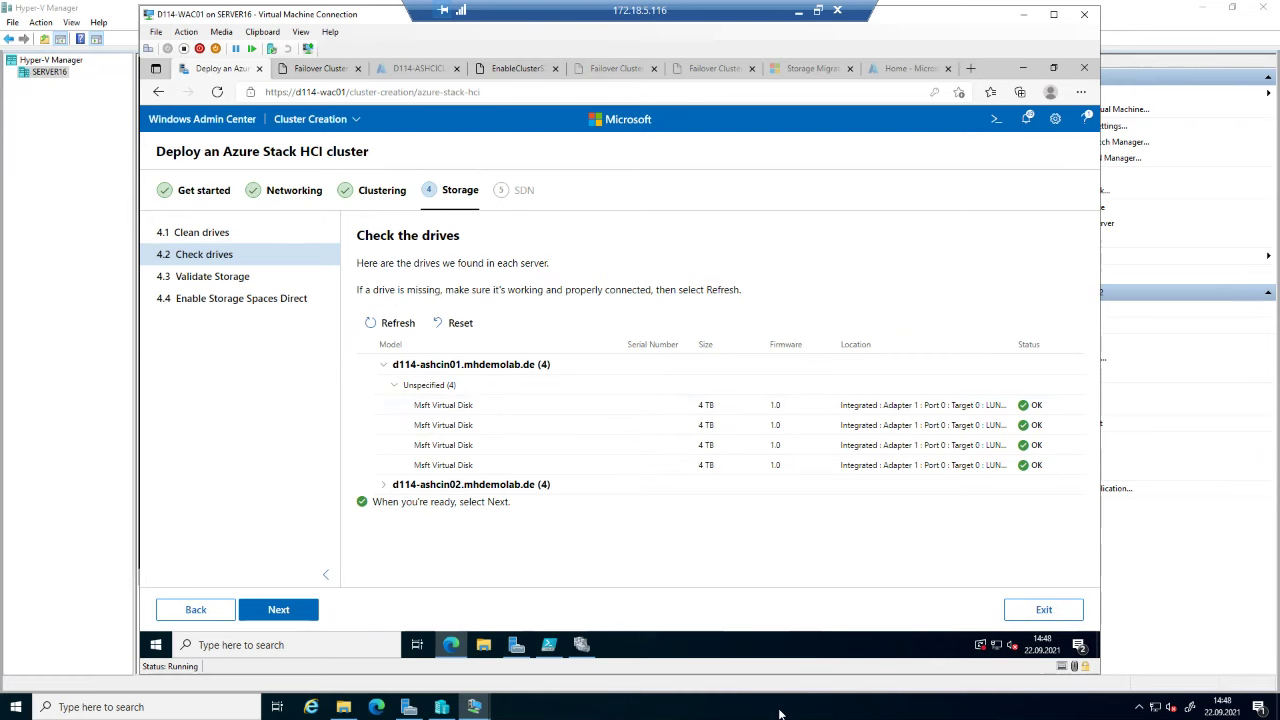
pyautogui.click(823, 714)
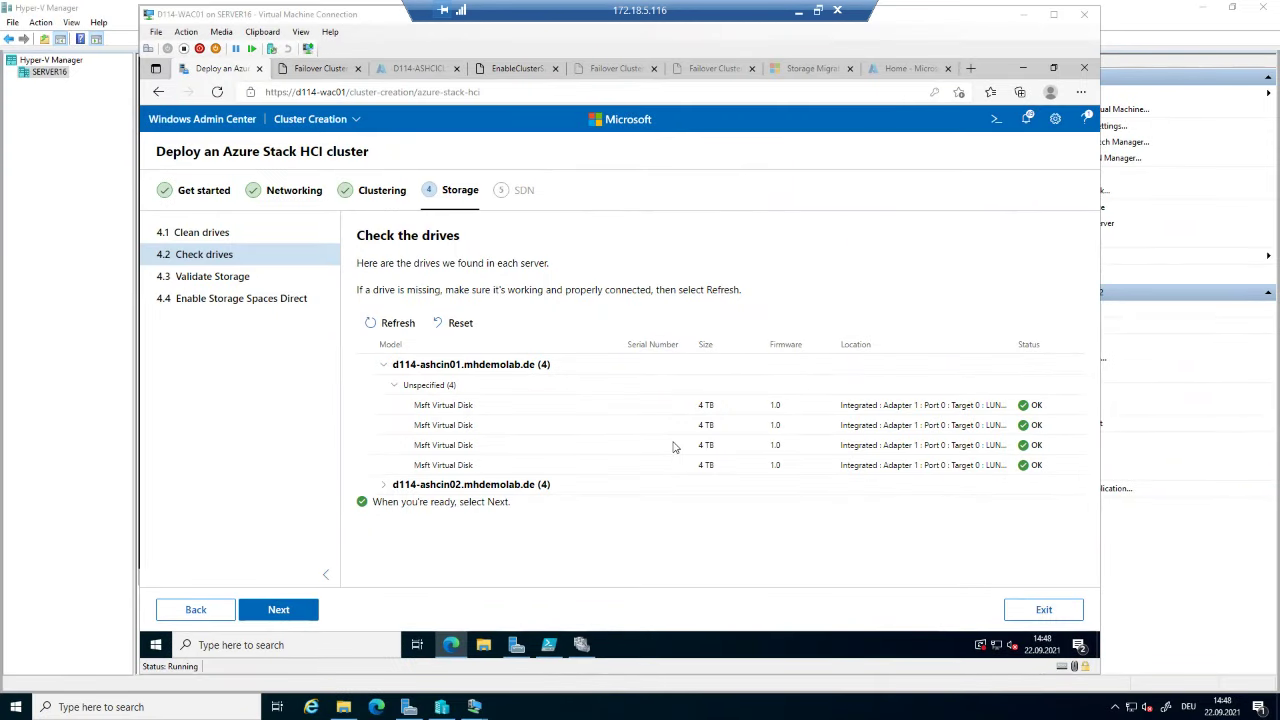
pyautogui.click(378, 488)
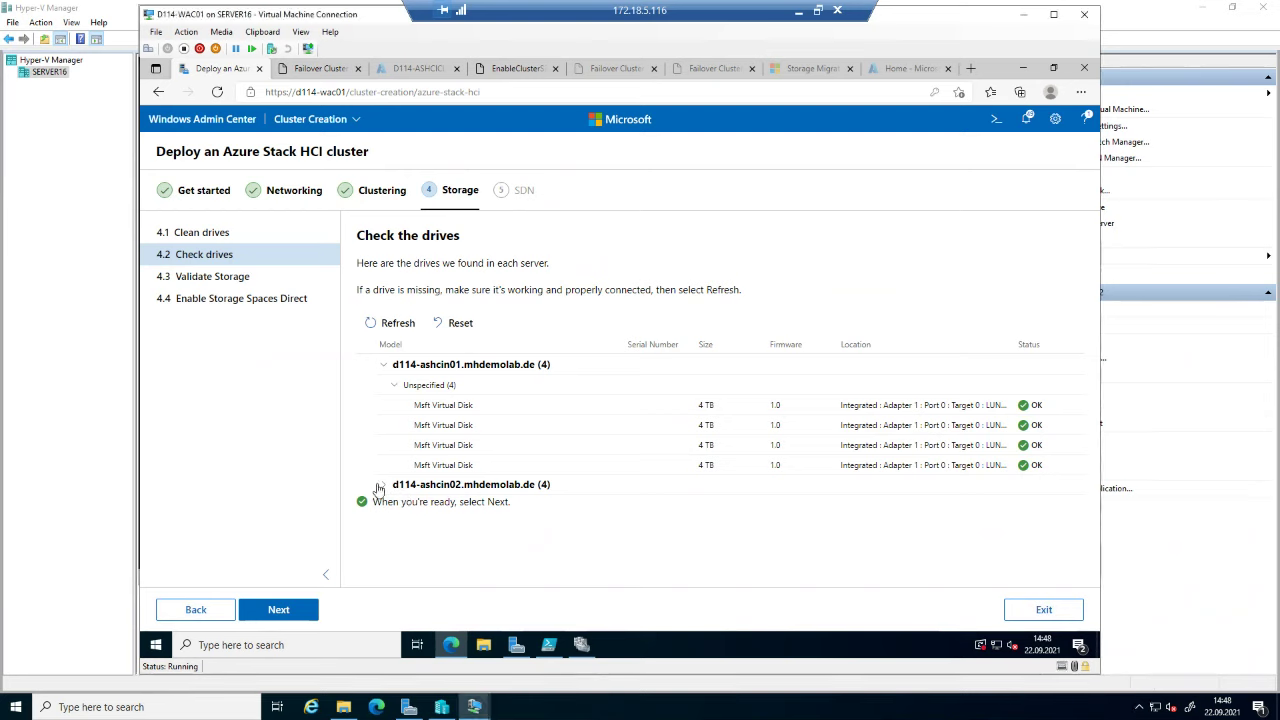
pyautogui.click(379, 486)
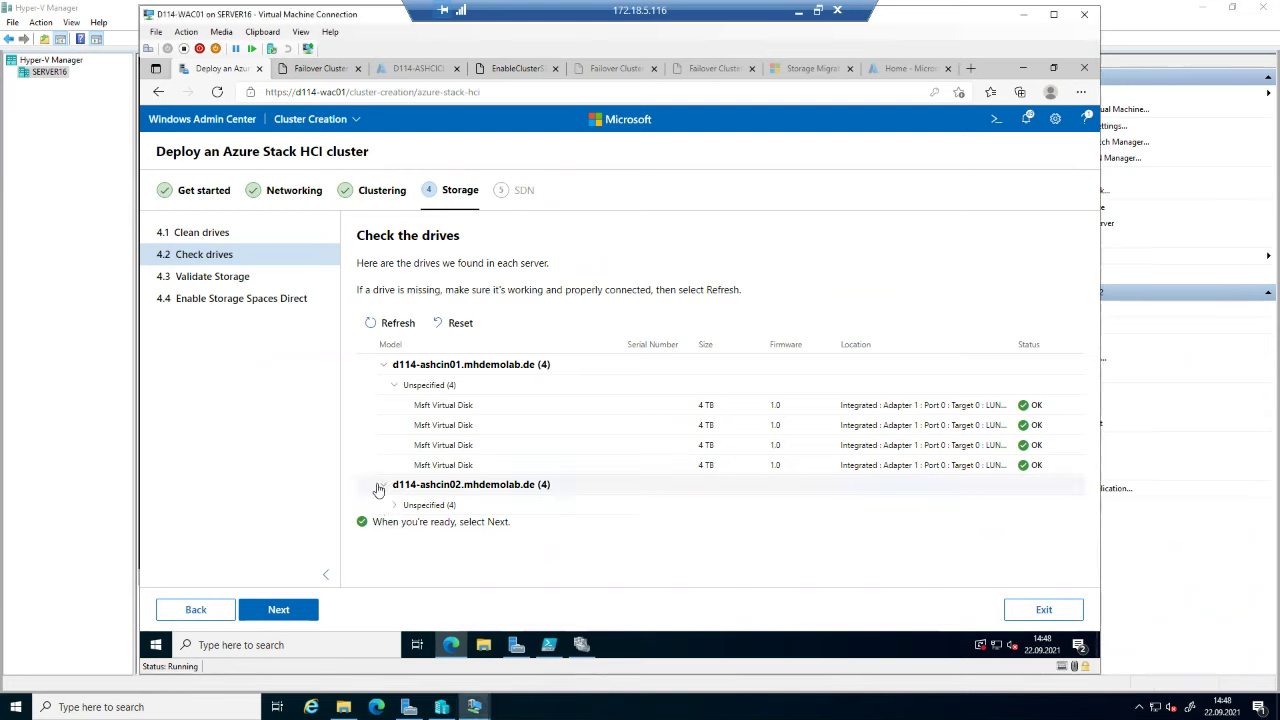
pyautogui.click(393, 506)
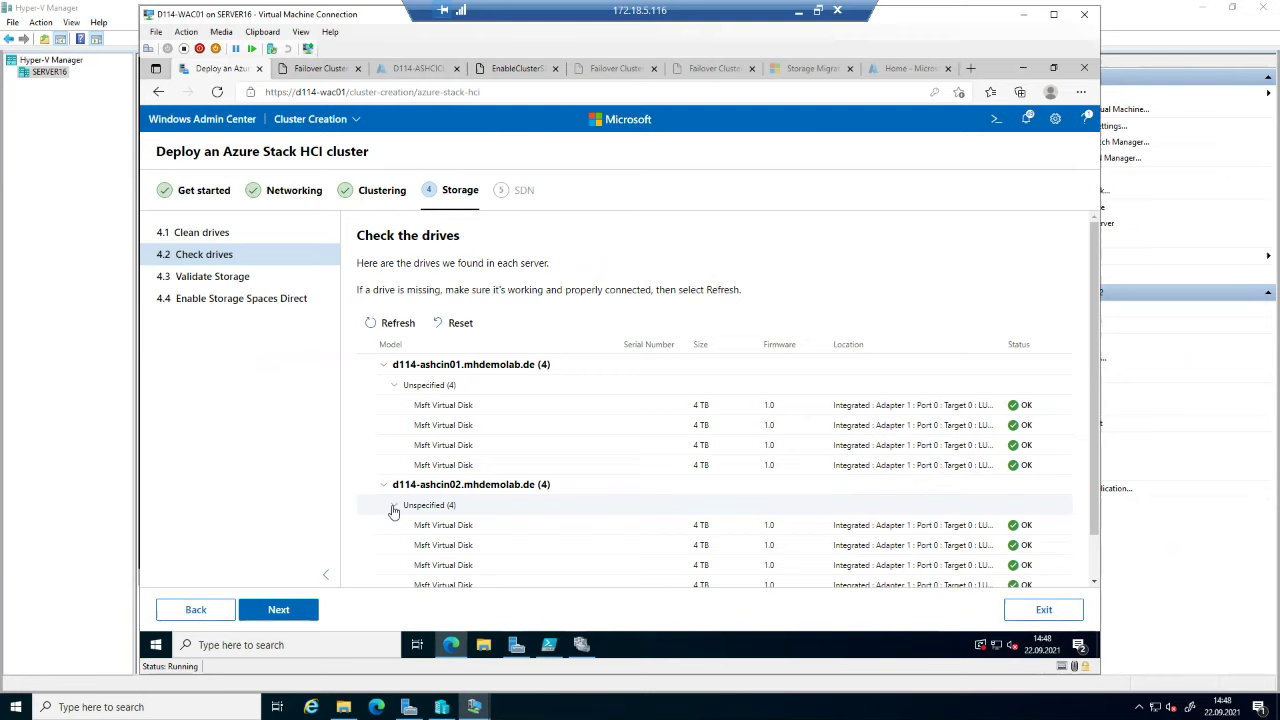
# - Validate the cluster's storage, review the test results, and enable Storage Spaces Direct
pyautogui.click(303, 614)
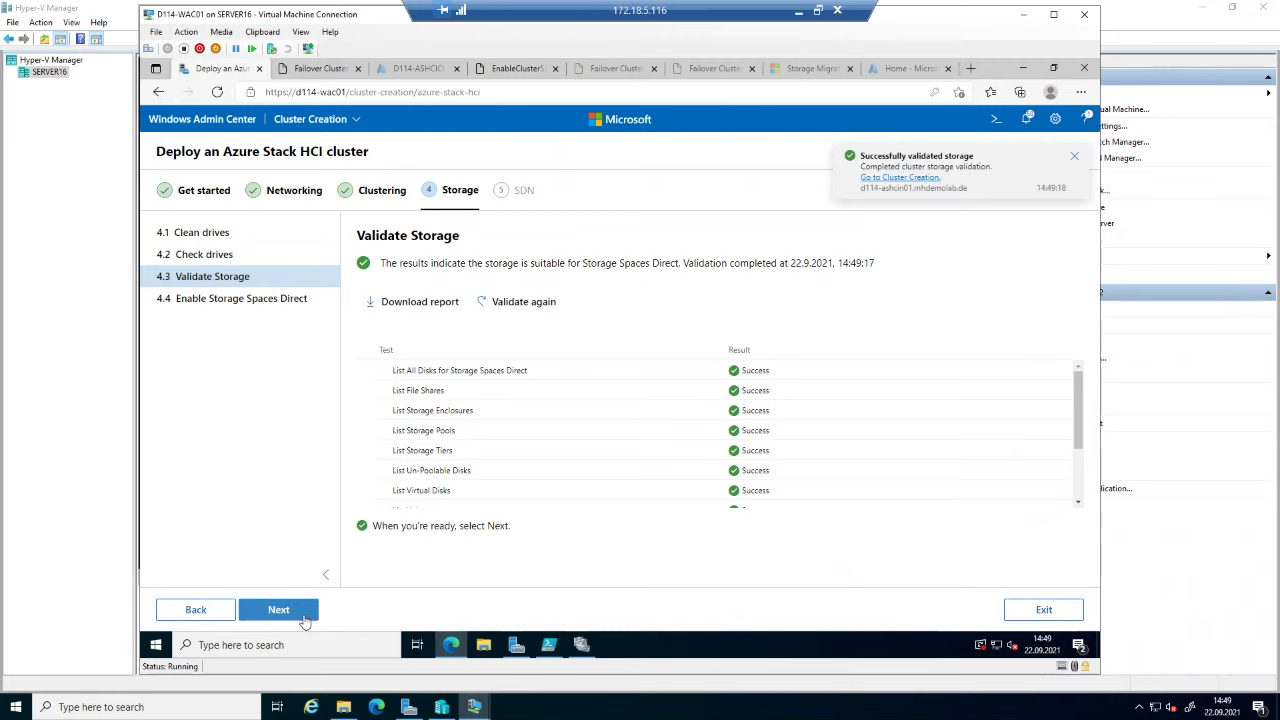
pyautogui.scroll(-3, 660, 416)
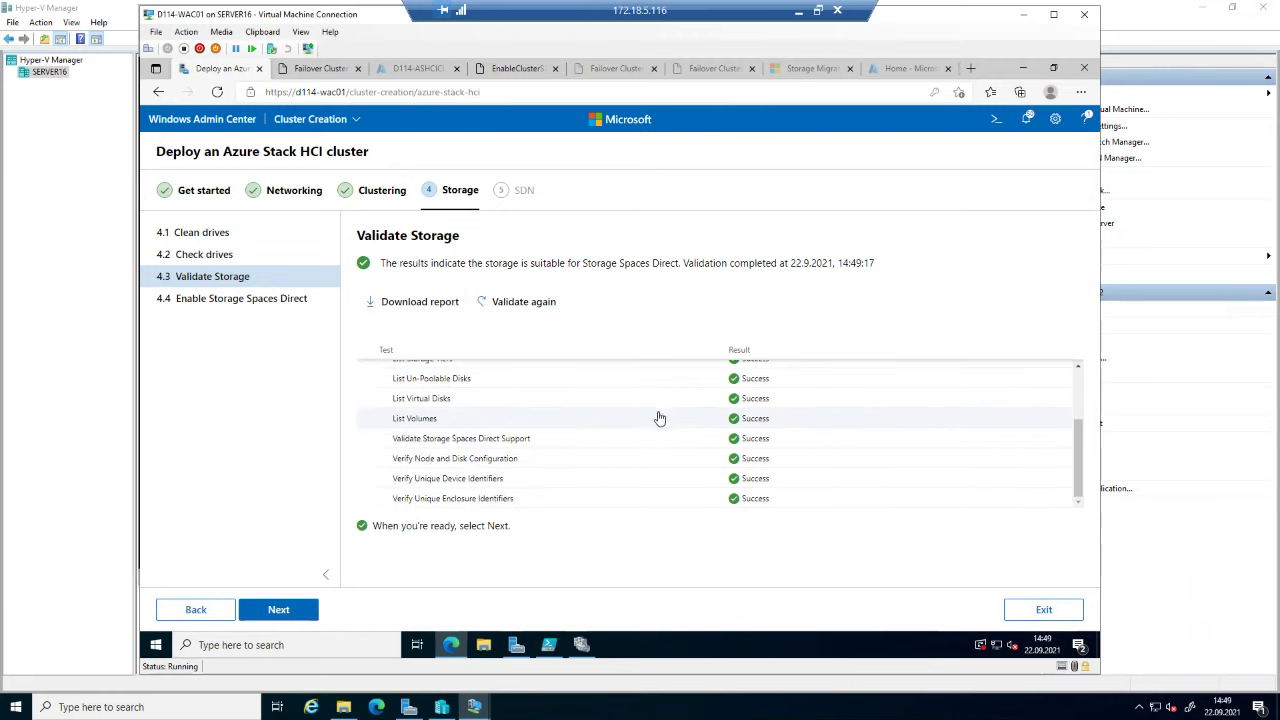
pyautogui.click(280, 612)
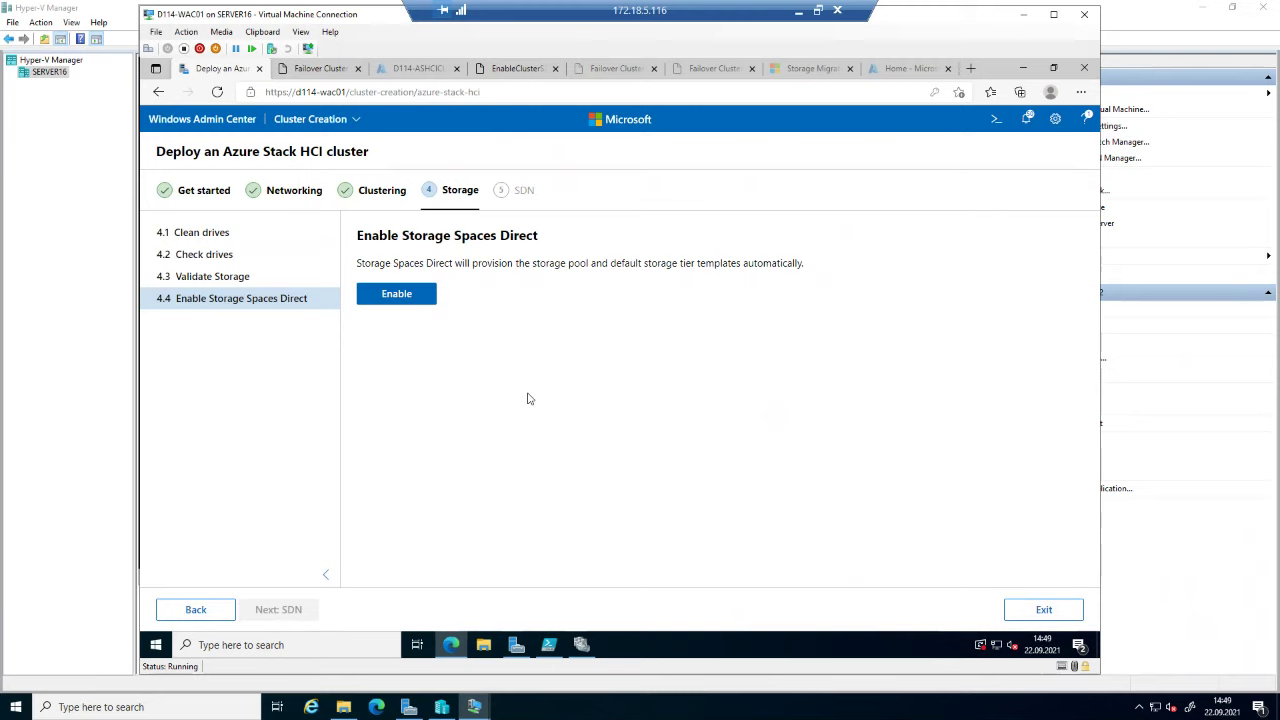
pyautogui.click(414, 300)
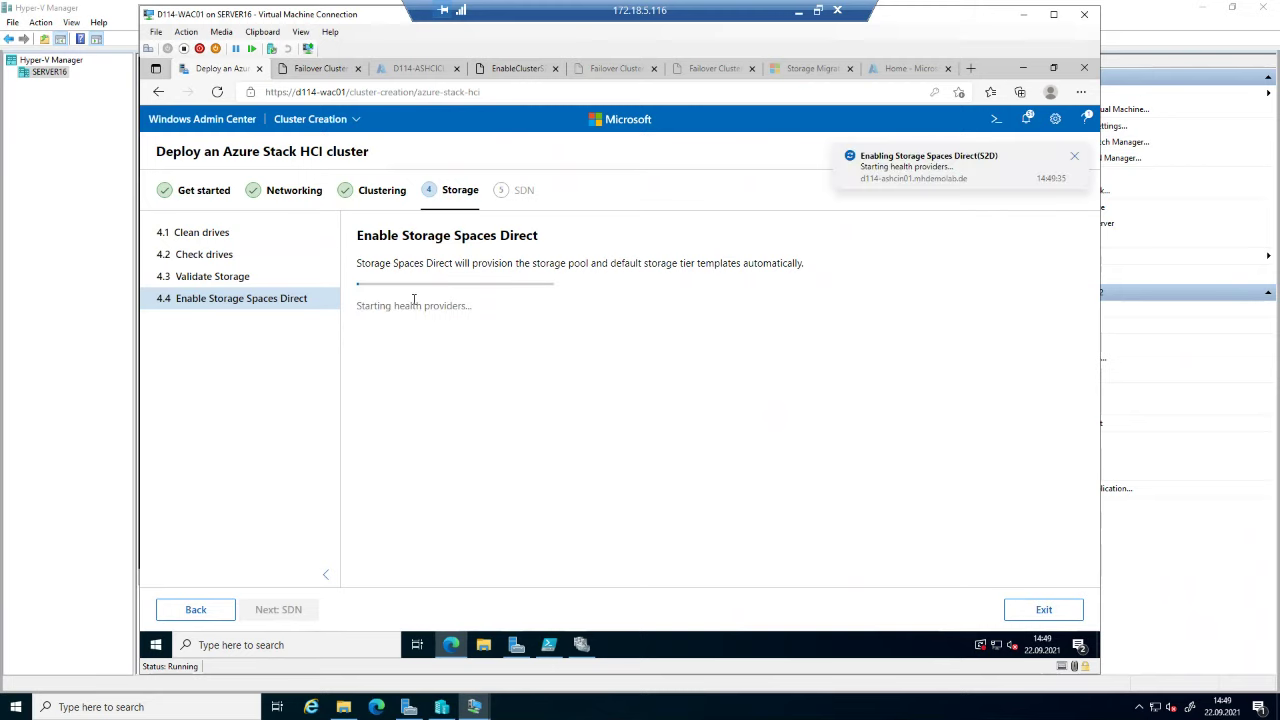
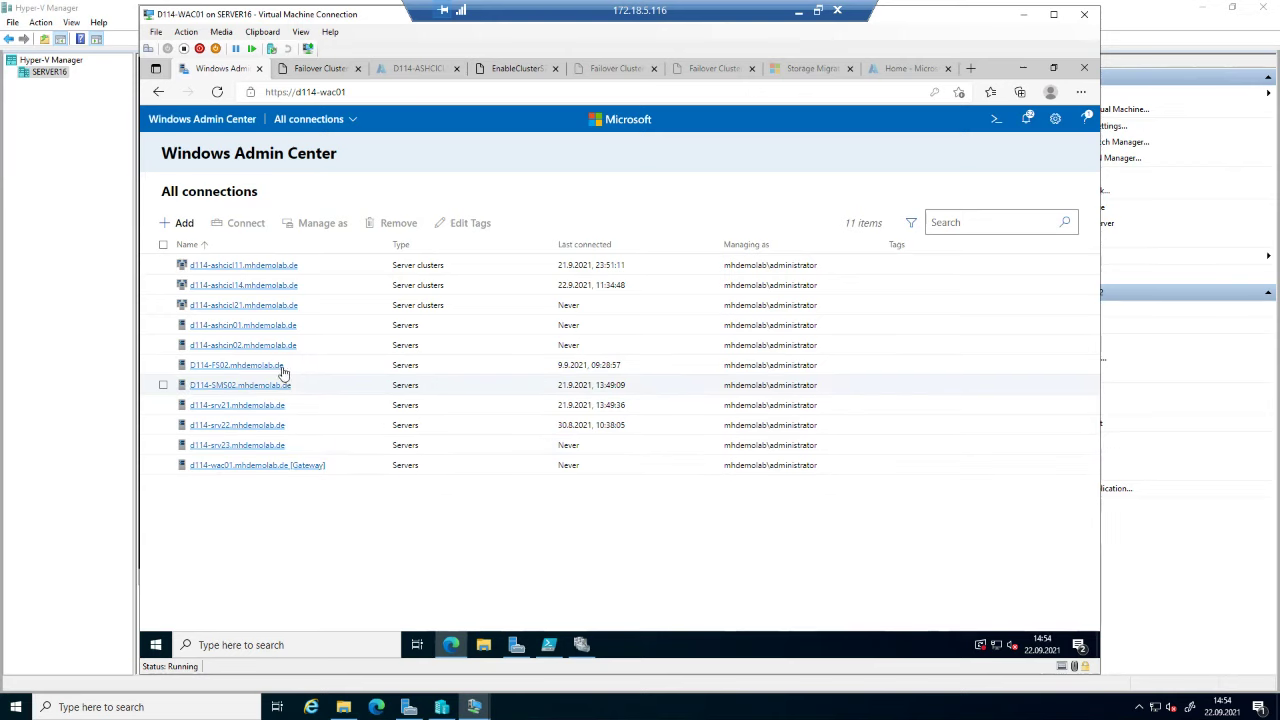
# - Open the d114-ashcicl21.mhdemolab.de cluster from all connections and show its Azure Stack HCI registration settings
pyautogui.click(259, 310)
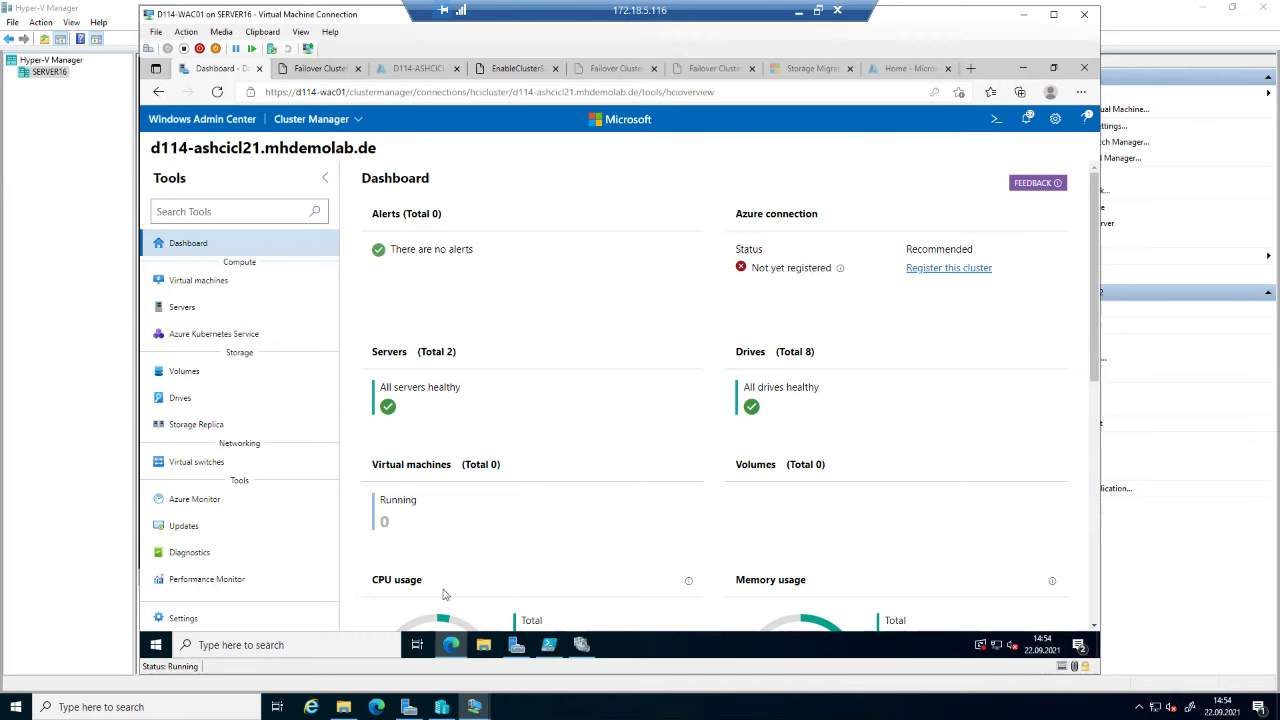
pyautogui.click(183, 618)
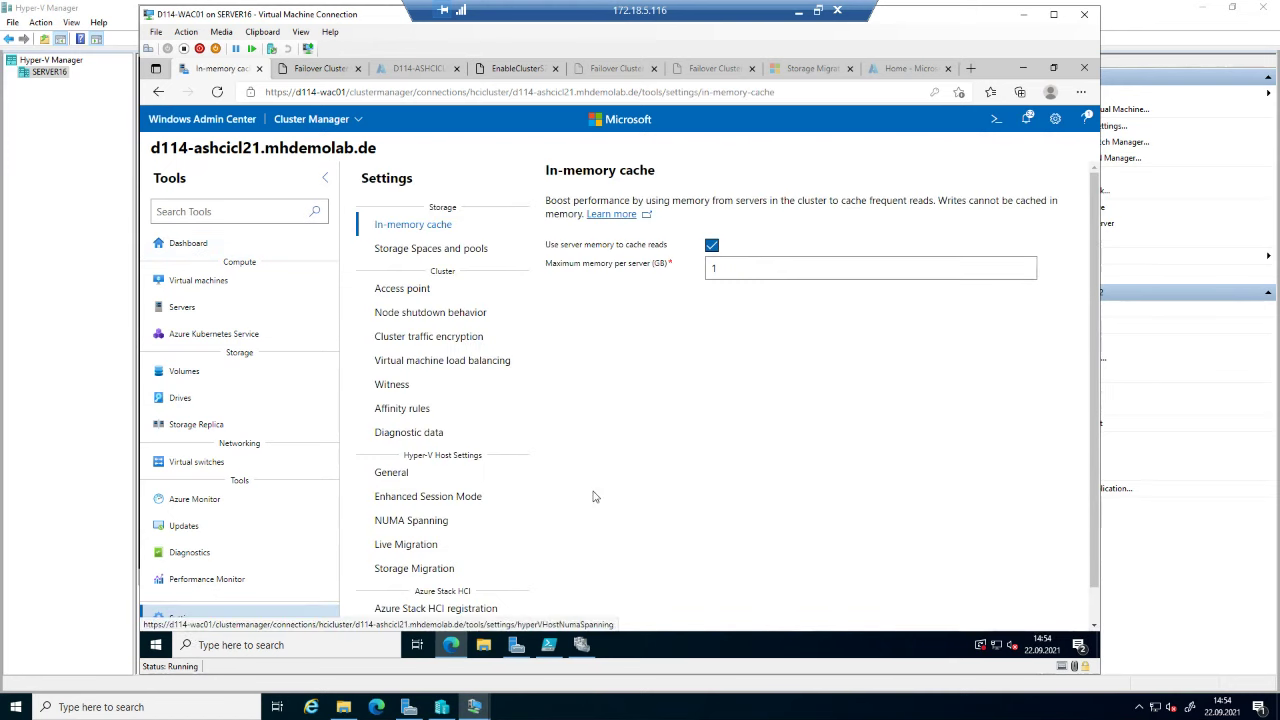
pyautogui.click(476, 619)
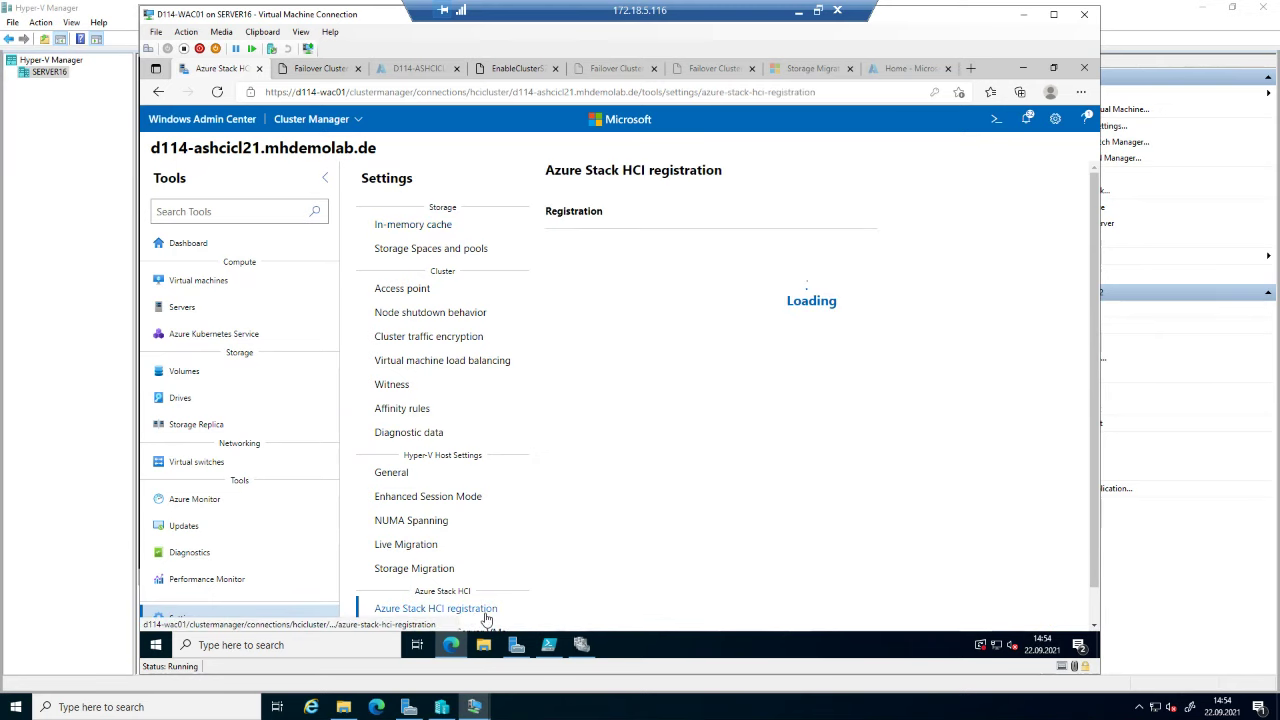
# - Try to register the cluster with Azure and dismiss the resulting notifications
pyautogui.click(760, 716)
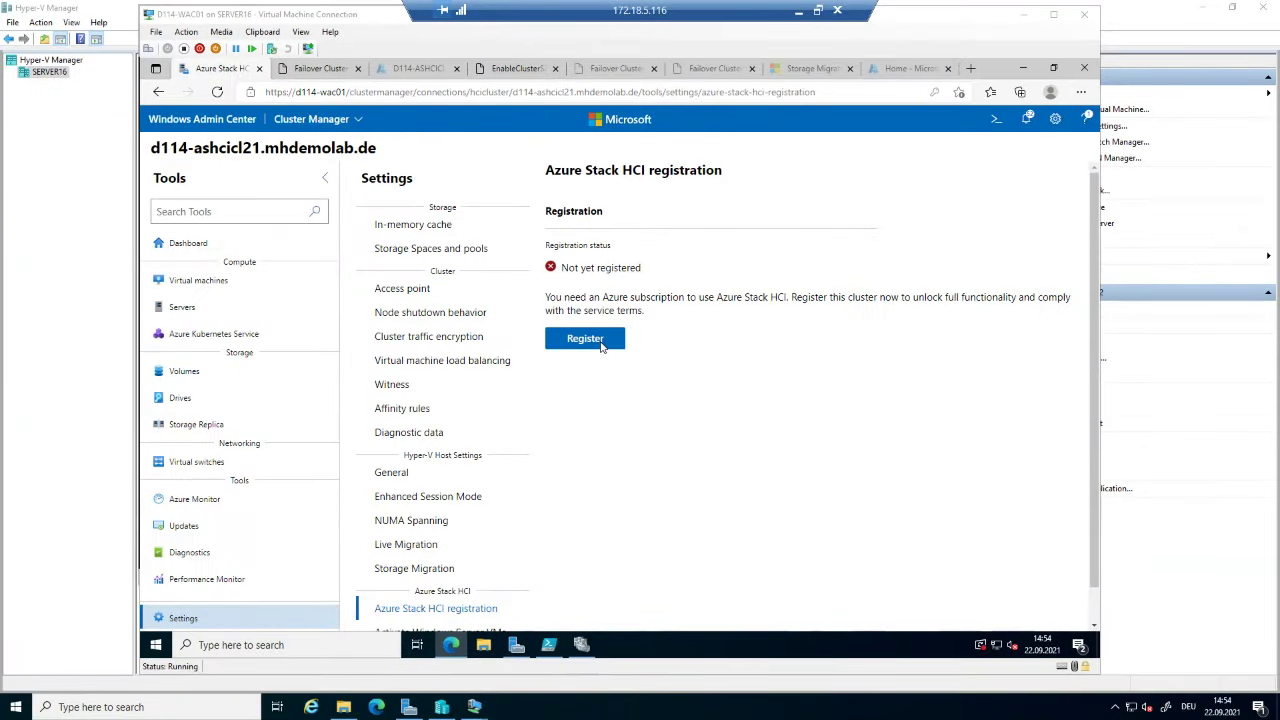
pyautogui.click(600, 343)
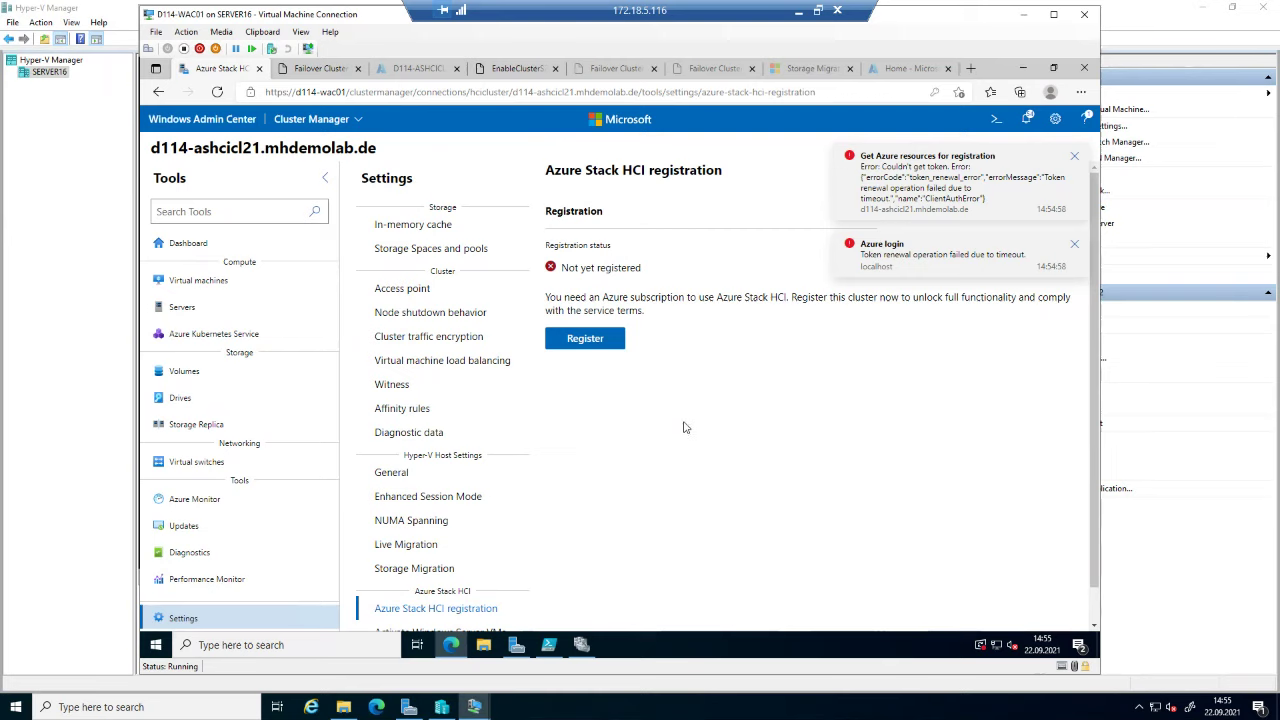
pyautogui.click(1074, 157)
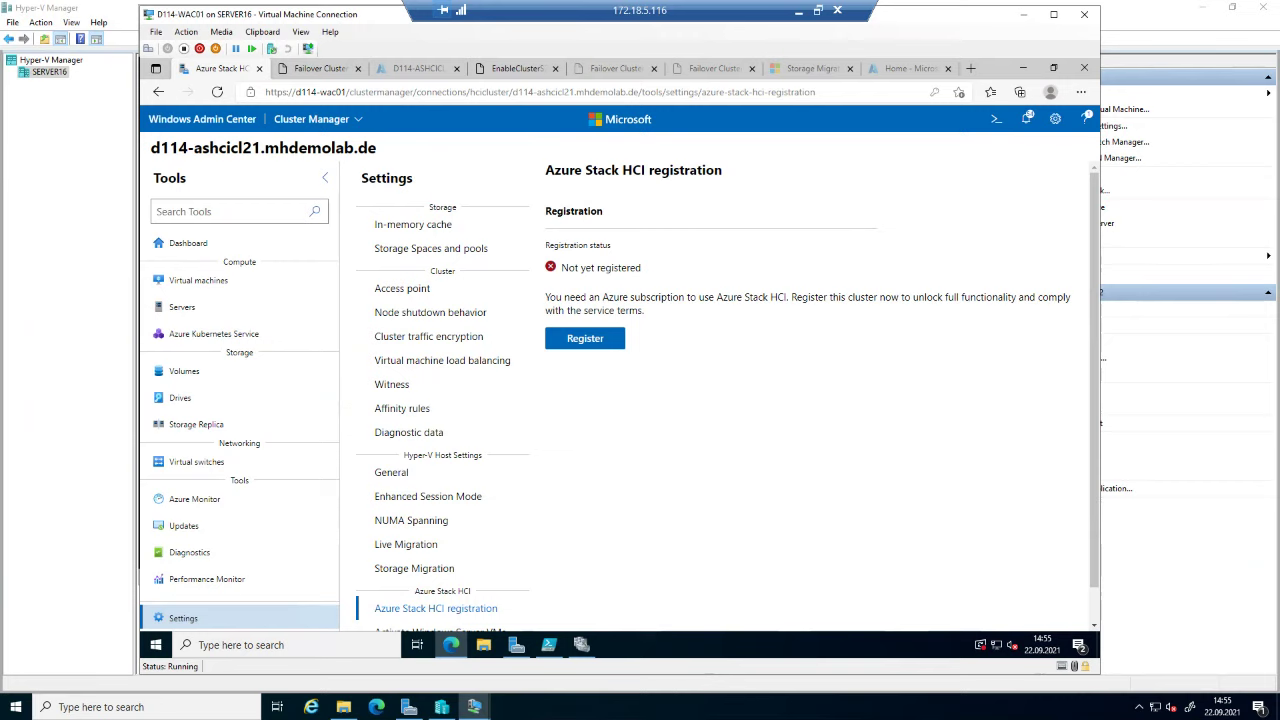
# - Switch to the D114-ASHCIN01 virtual machine connection and exit its configuration menu to the PowerShell command line with option 15
pyautogui.moveTo(477, 707)
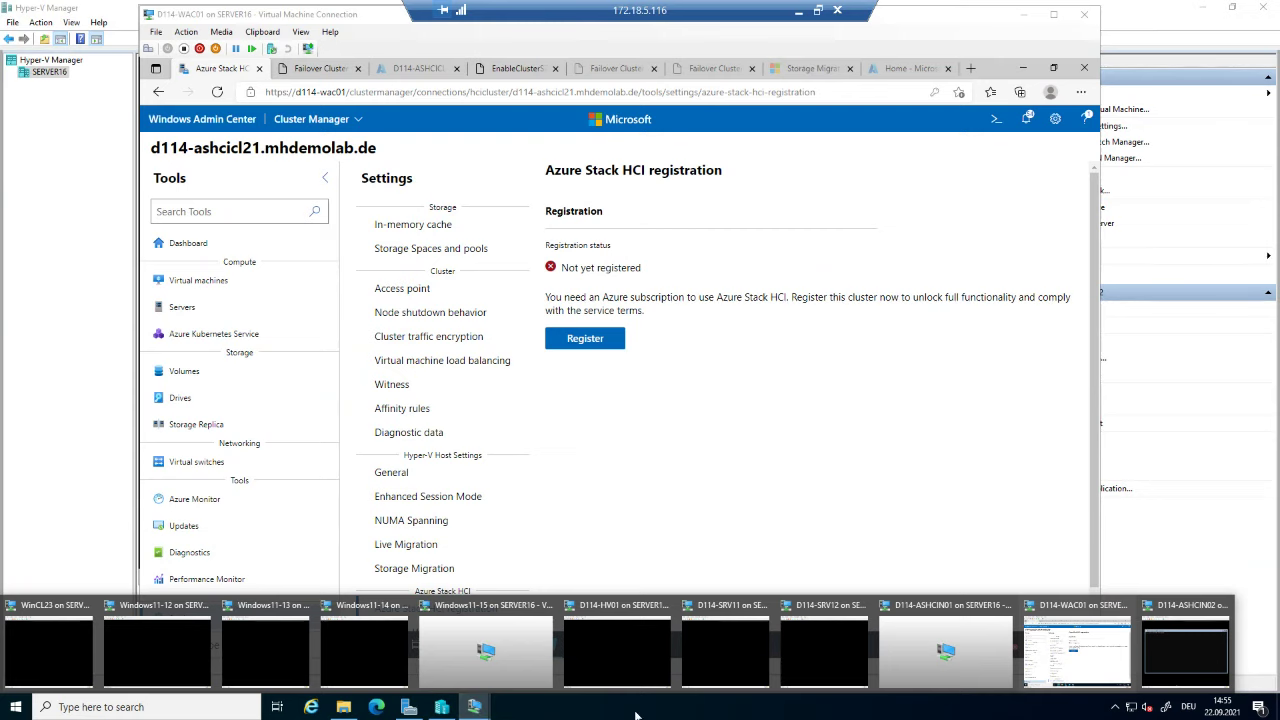
pyautogui.click(955, 658)
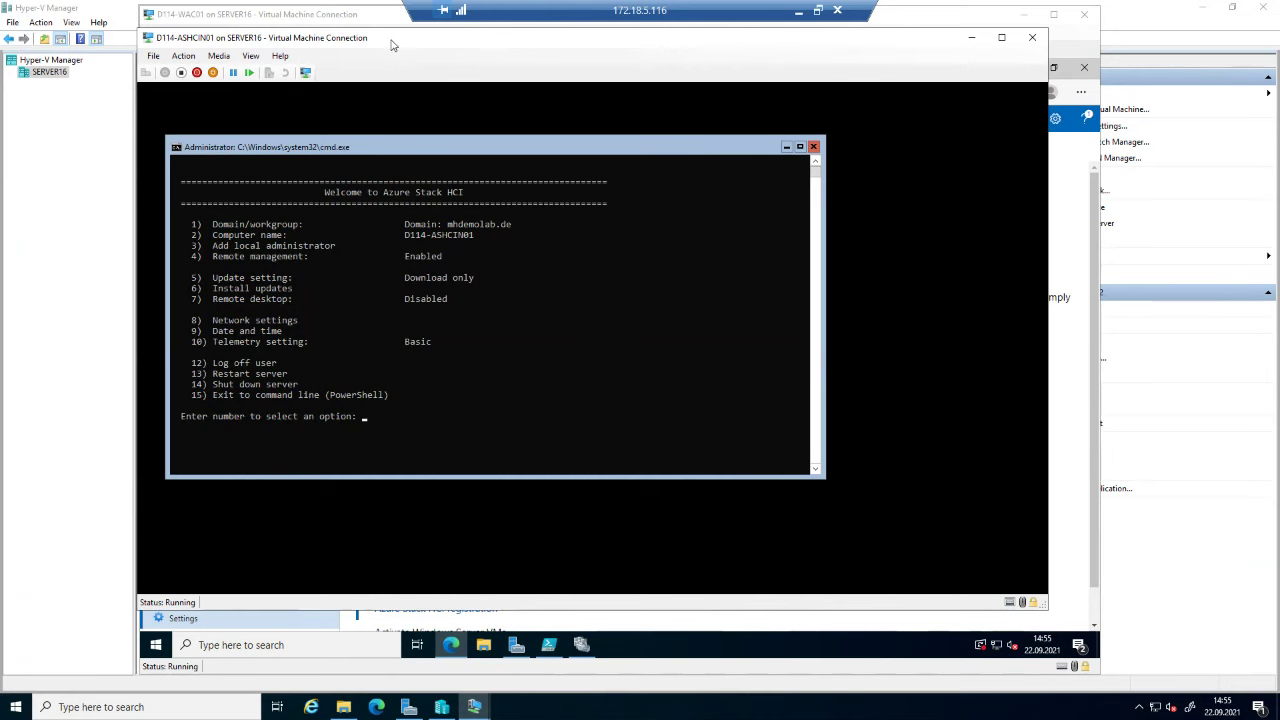
pyautogui.moveTo(395, 38); pyautogui.dragTo(475, 66)
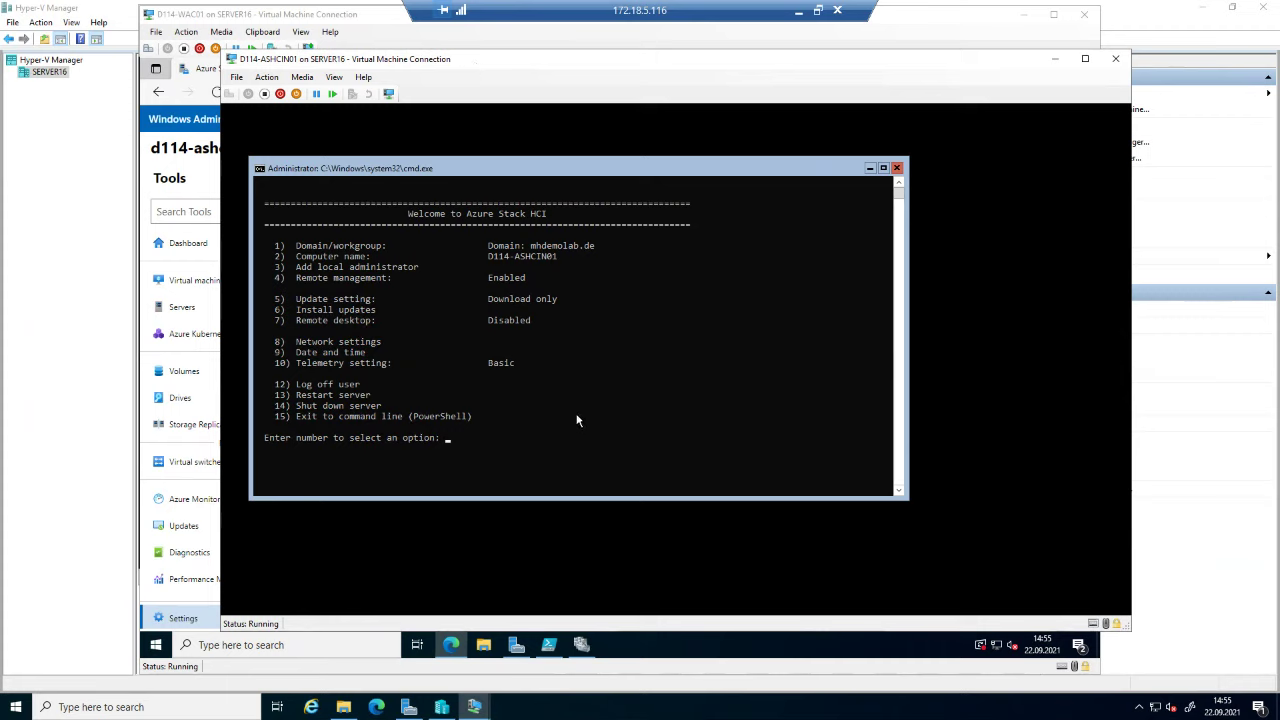
pyautogui.write('15')
pyautogui.press('Return')
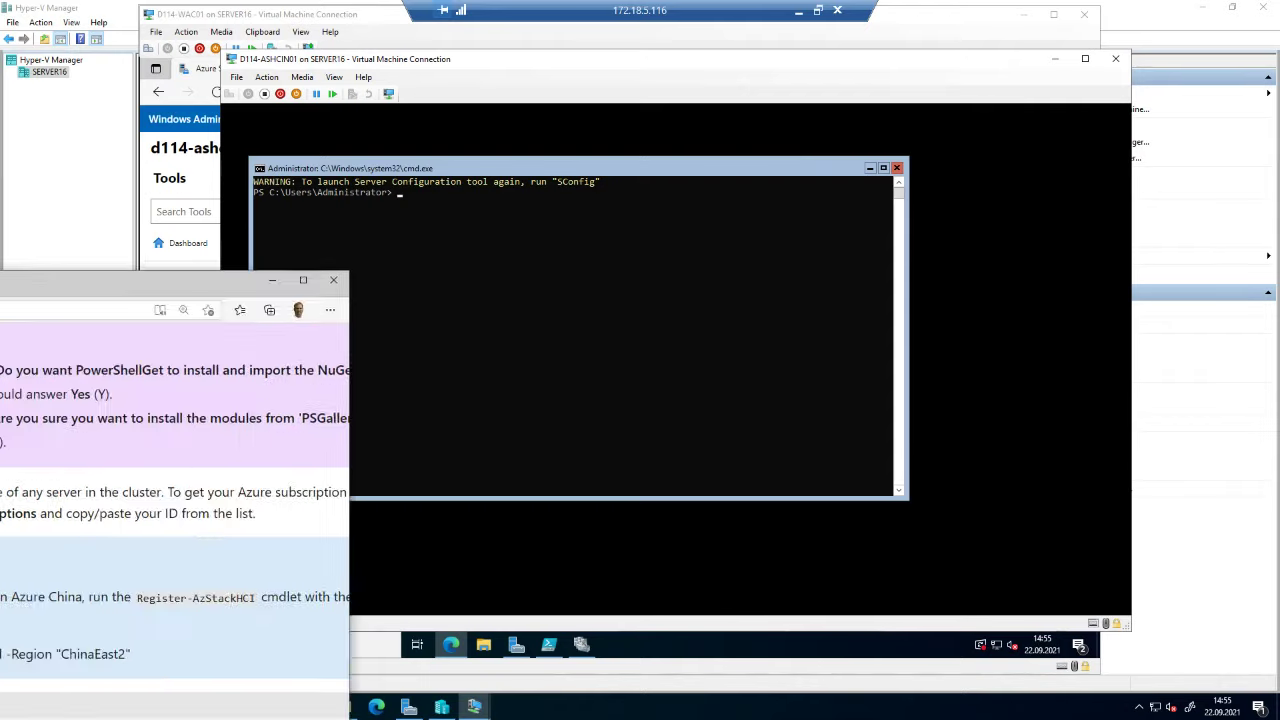
# - Switch to the Microsoft Docs registration page, find the PowerShell registration procedure, and select the command Install-Module -Name Az.StackHCI
pyautogui.scroll(5, 565, 348)
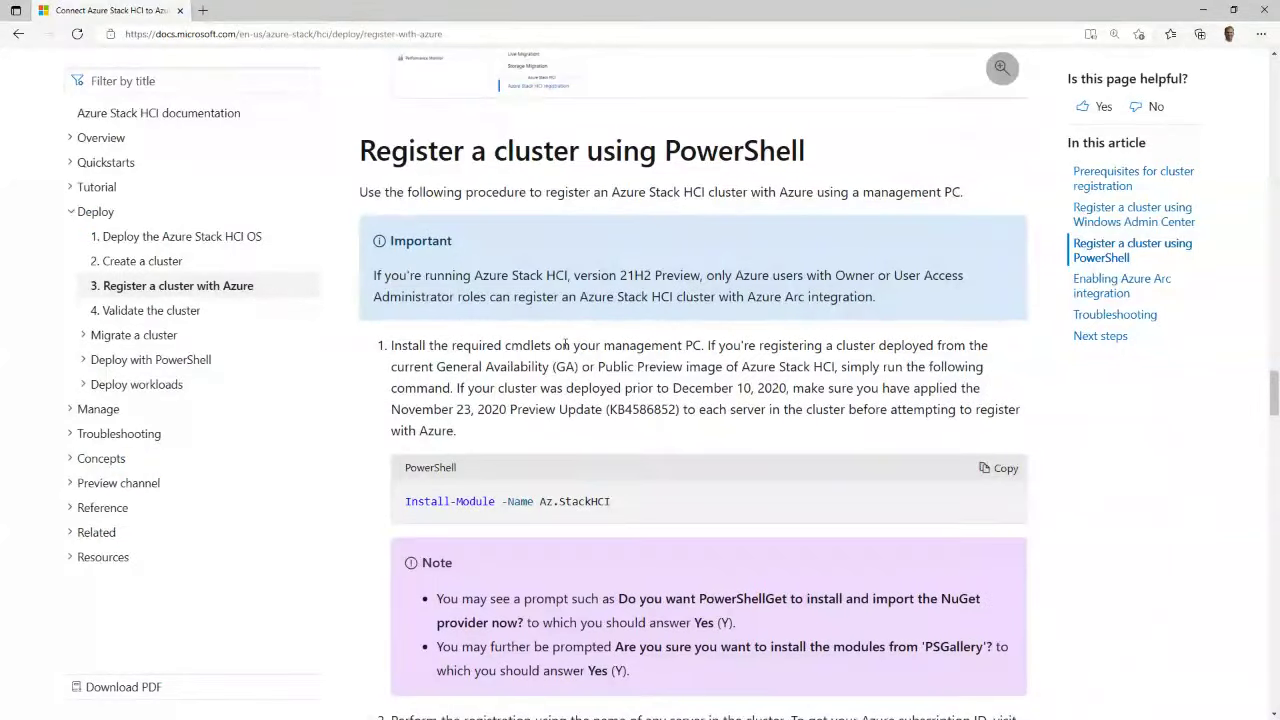
pyautogui.scroll(2, 565, 345)
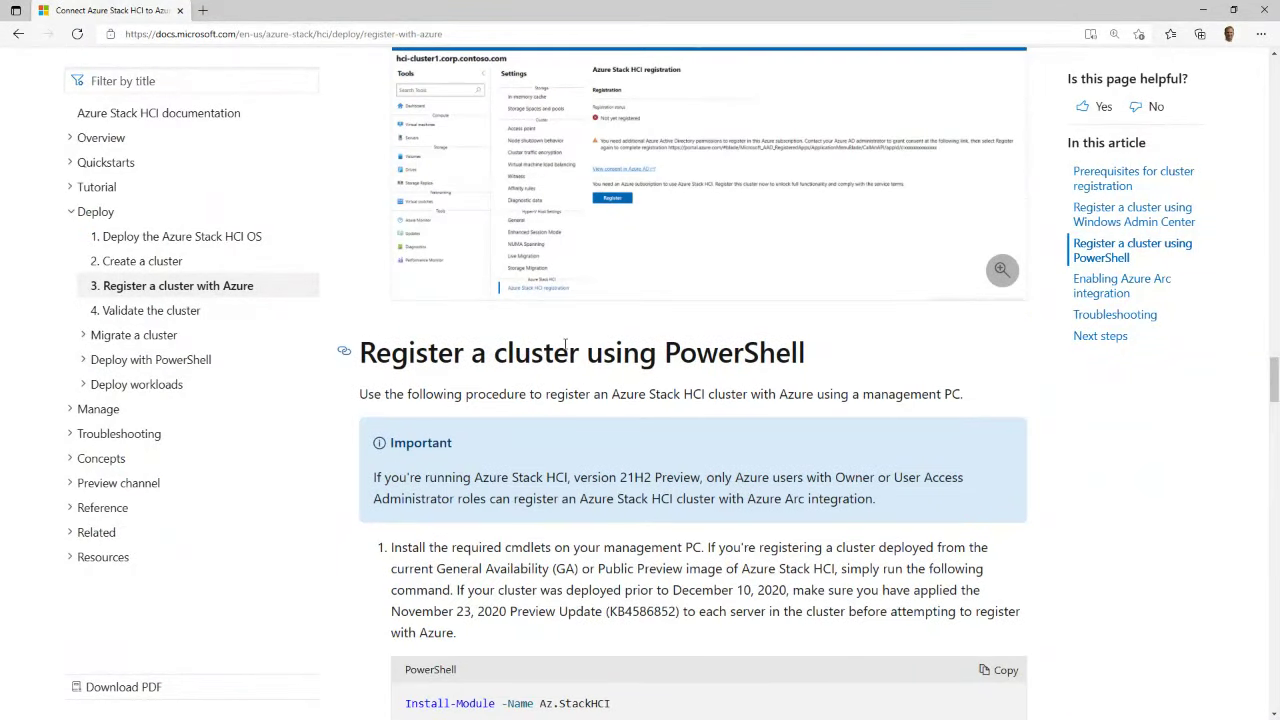
pyautogui.scroll(5, 565, 345)
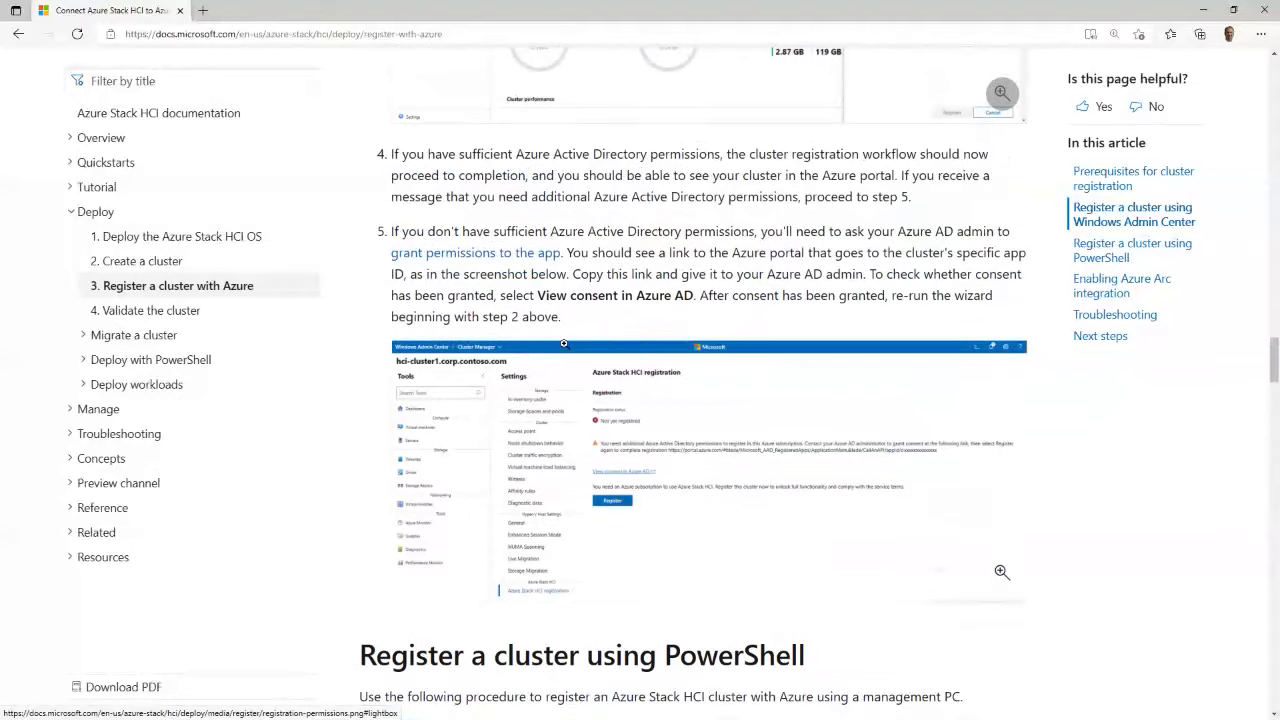
pyautogui.scroll(3, 565, 348)
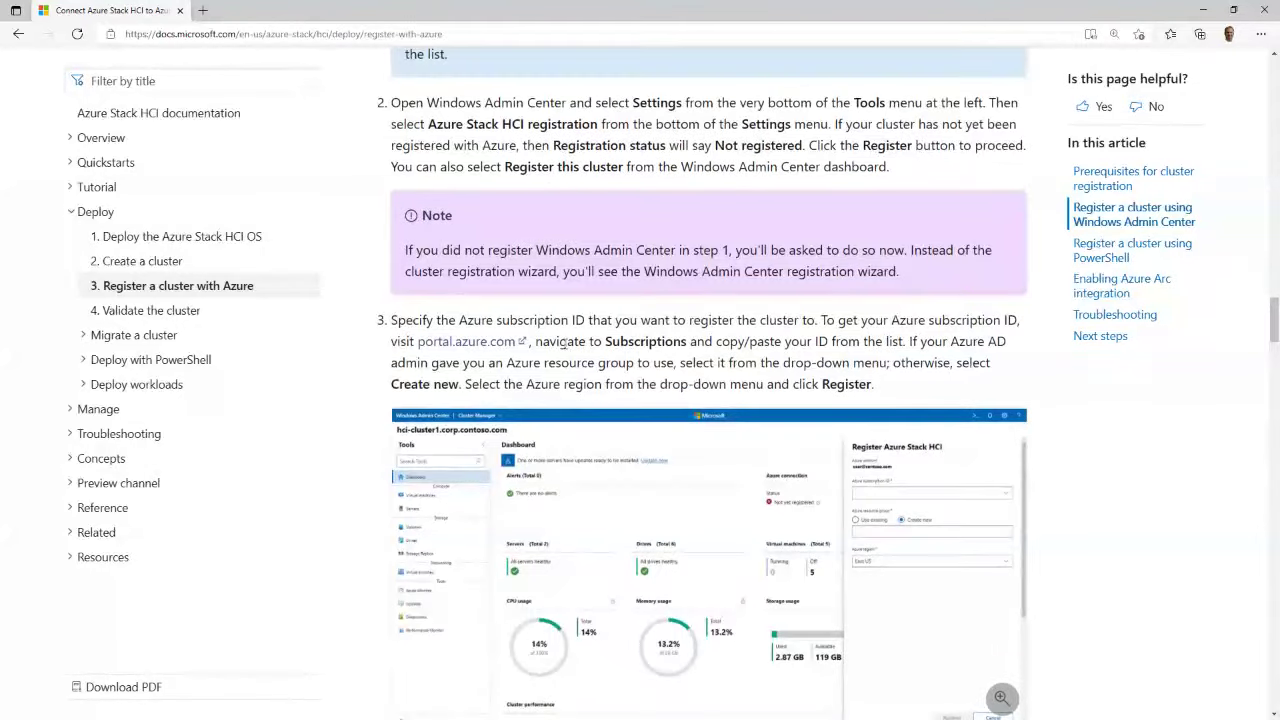
pyautogui.scroll(-3, 565, 345)
pyautogui.scroll(-7, 565, 345)
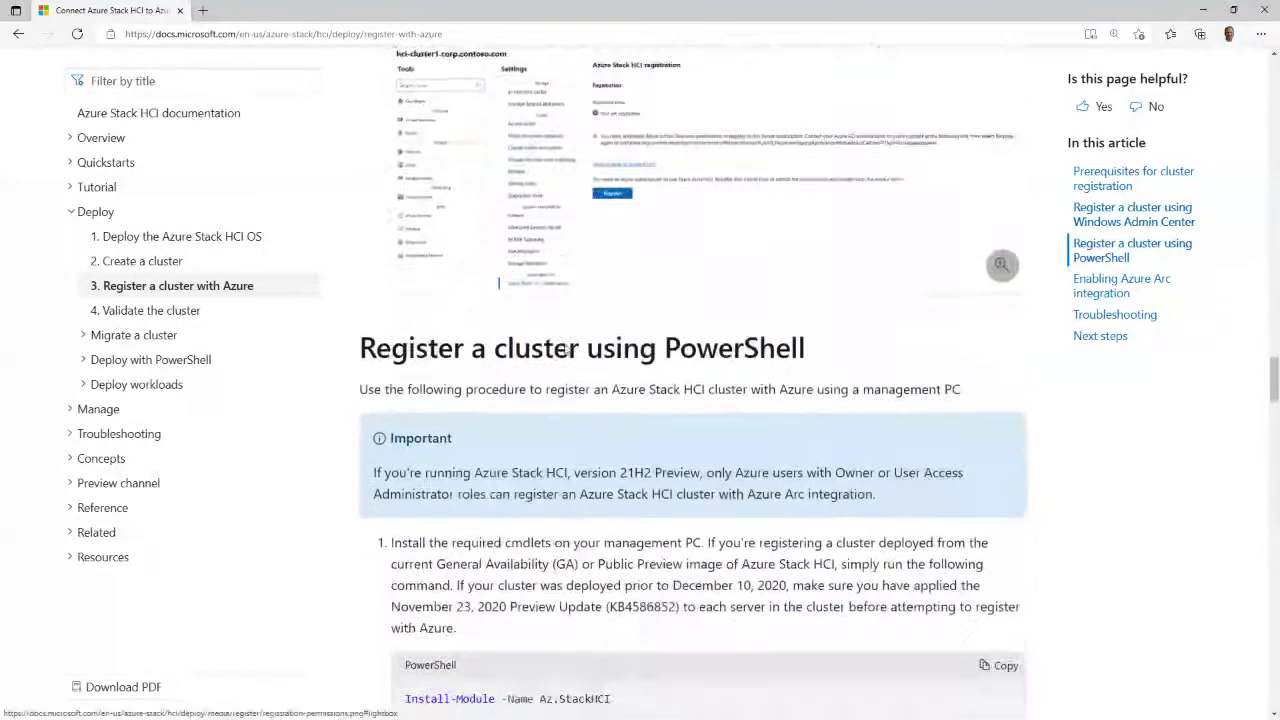
pyautogui.scroll(-1, 565, 345)
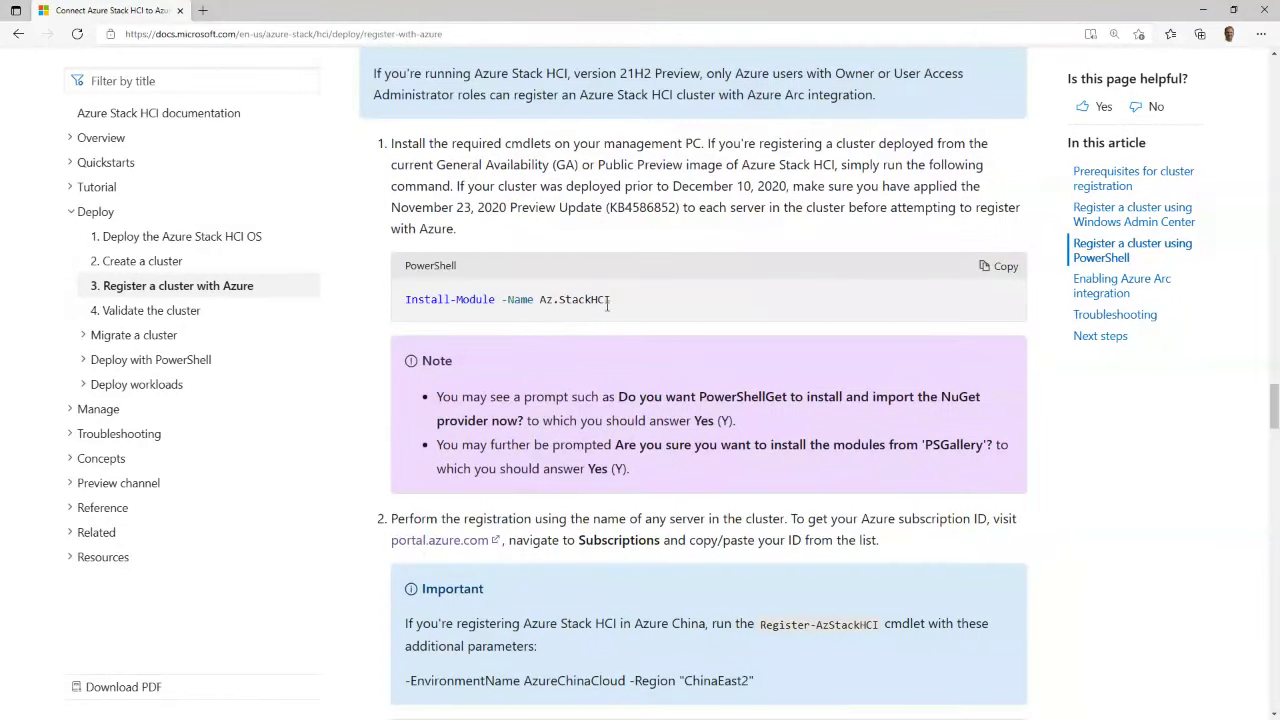
pyautogui.moveTo(612, 300); pyautogui.dragTo(407, 306)
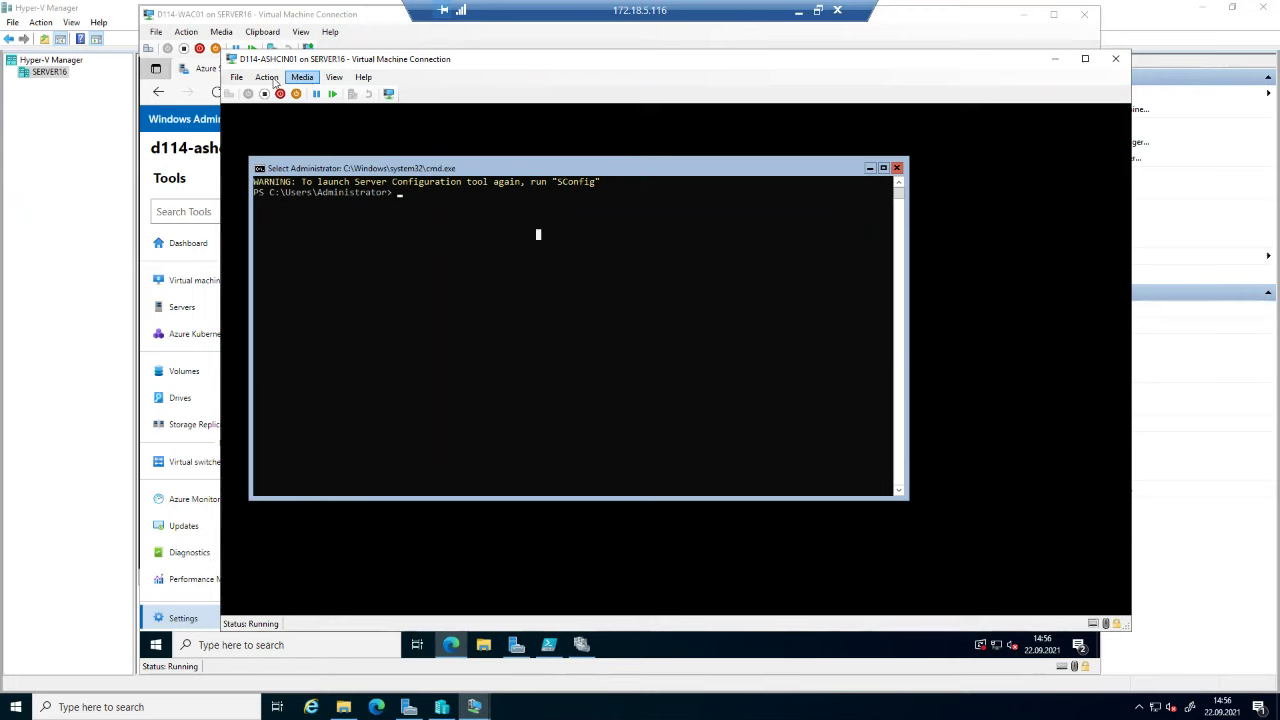
pyautogui.click(272, 80)
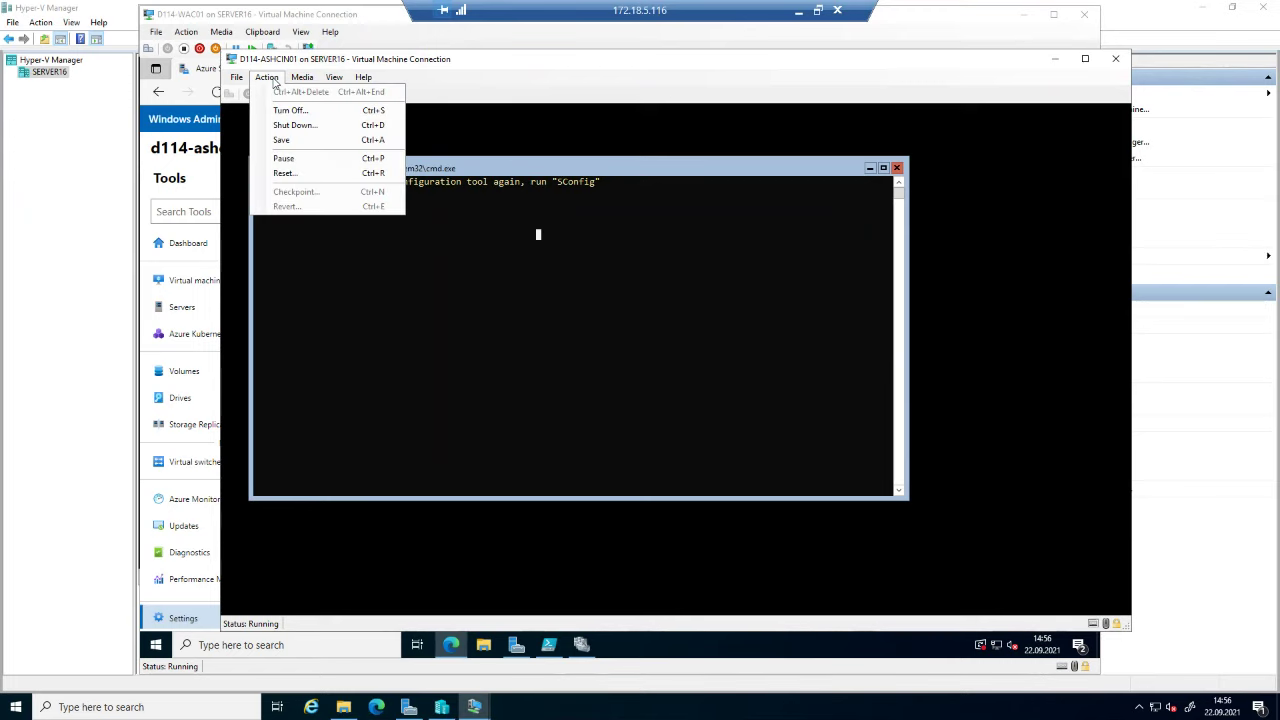
pyautogui.click(274, 82)
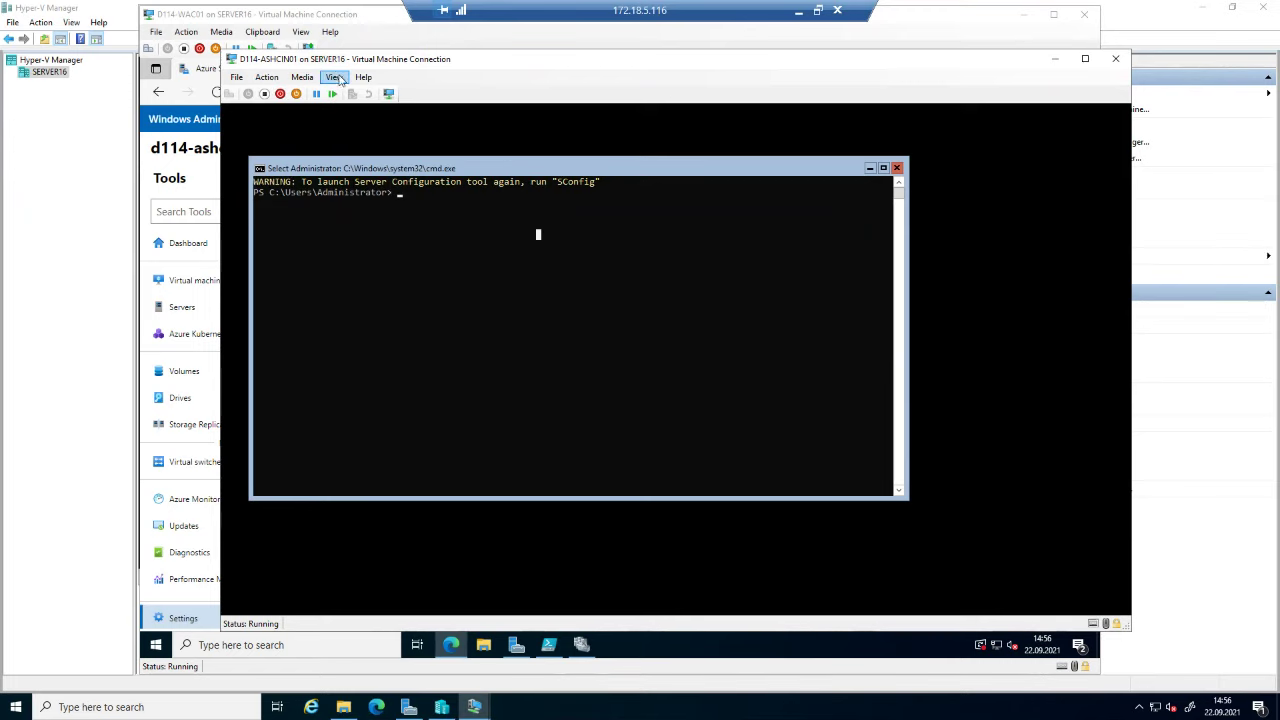
pyautogui.moveTo(333, 60); pyautogui.dragTo(305, 58)
pyautogui.click(237, 77)
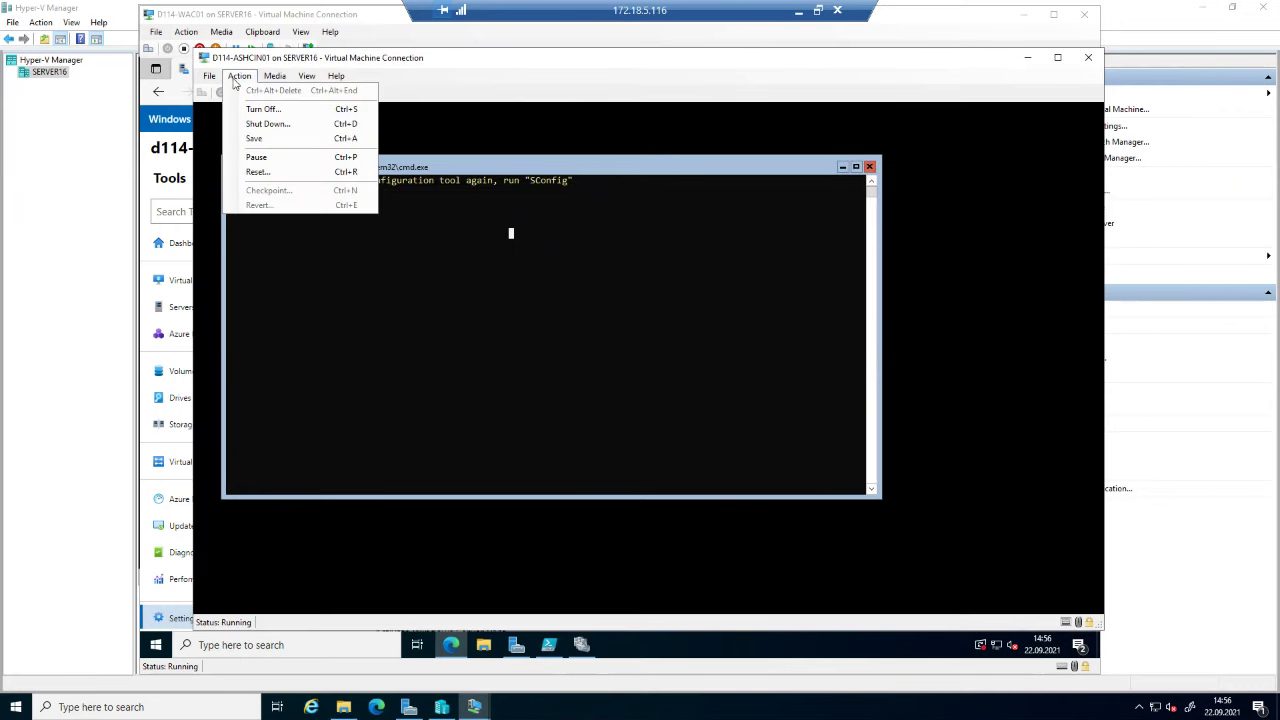
pyautogui.moveTo(336, 76)
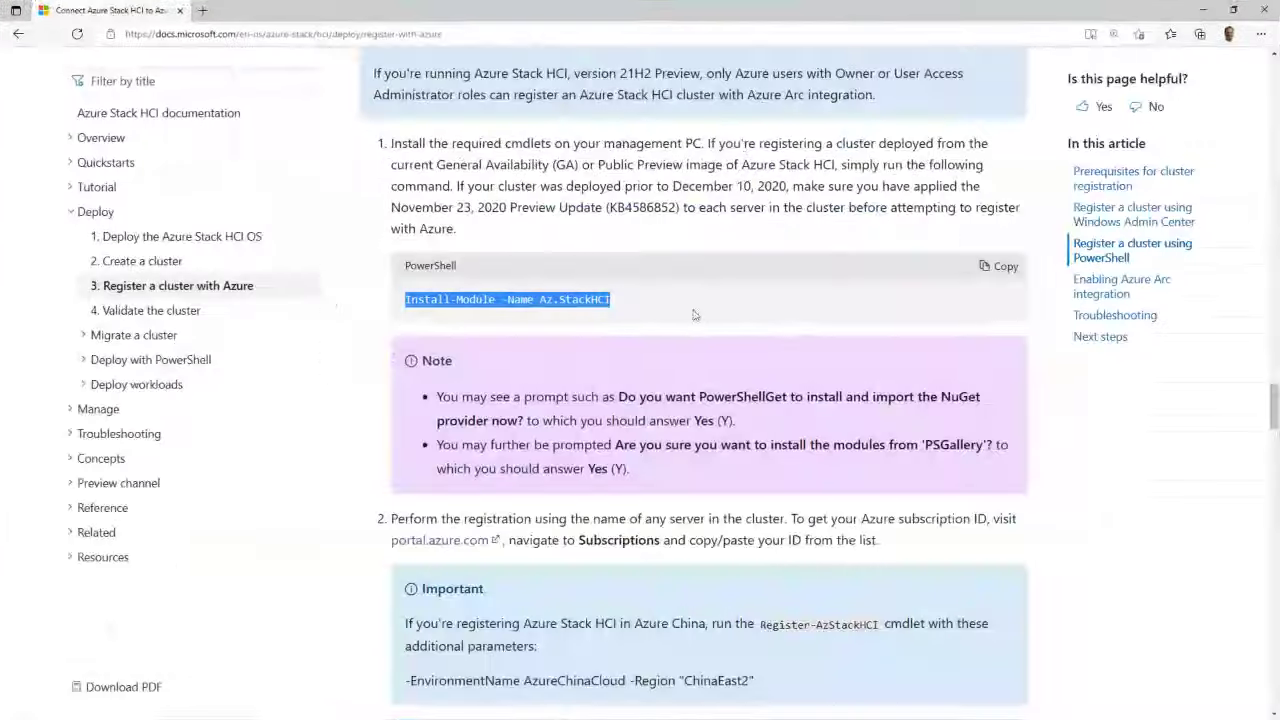
# - Find the Register-AzStackHCI command in the PowerShell registration procedure and highlight its SubscriptionId and ComputerName parameters
pyautogui.scroll(-15, 695, 315)
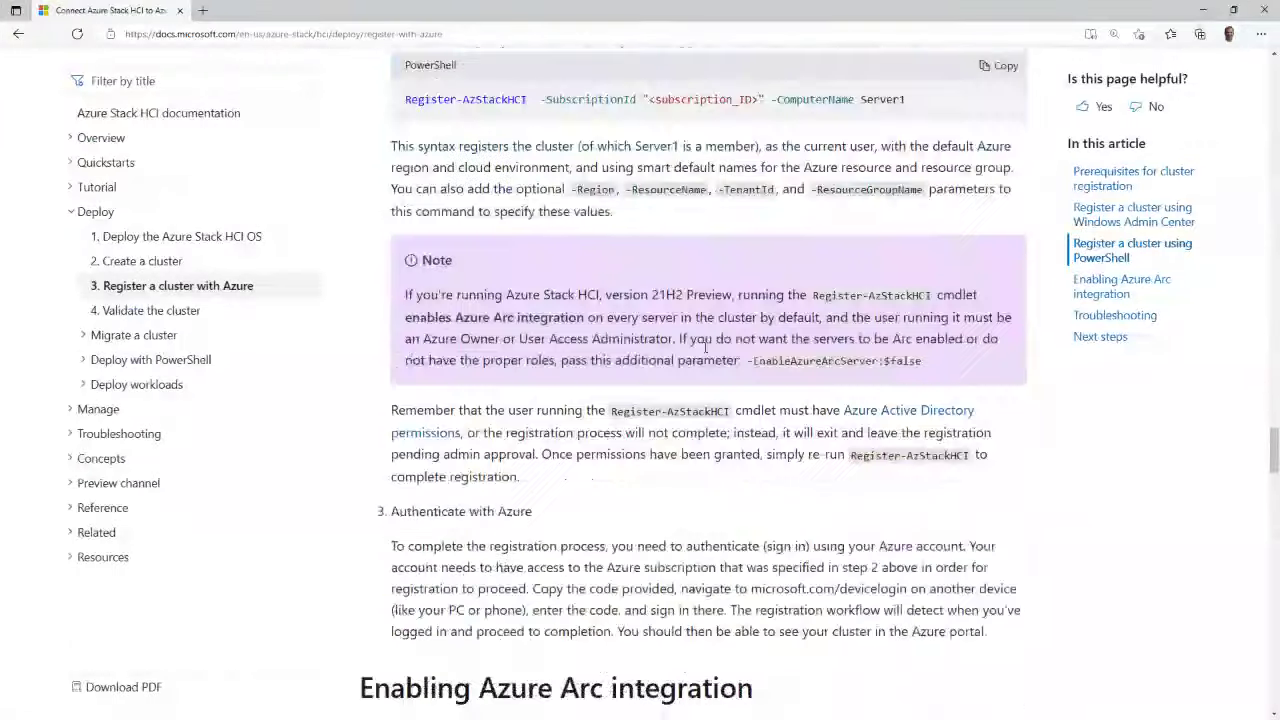
pyautogui.scroll(-3, 705, 347)
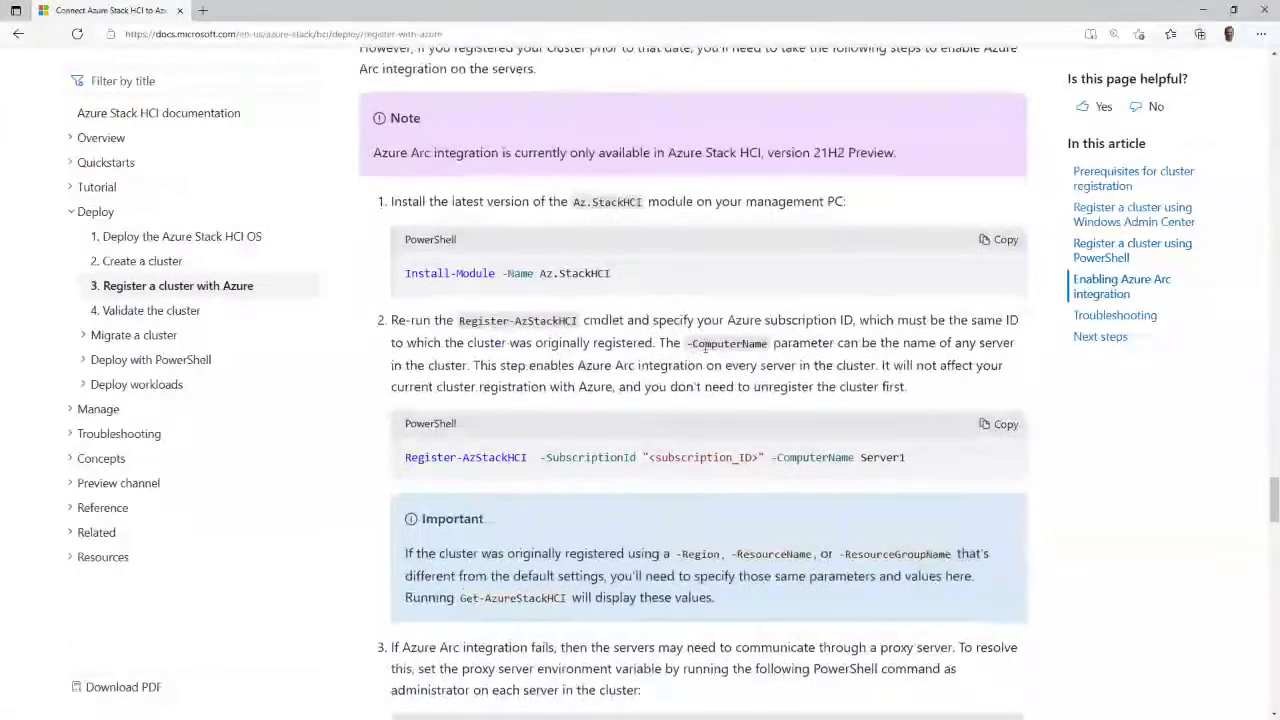
pyautogui.scroll(4, 705, 347)
pyautogui.scroll(5, 705, 347)
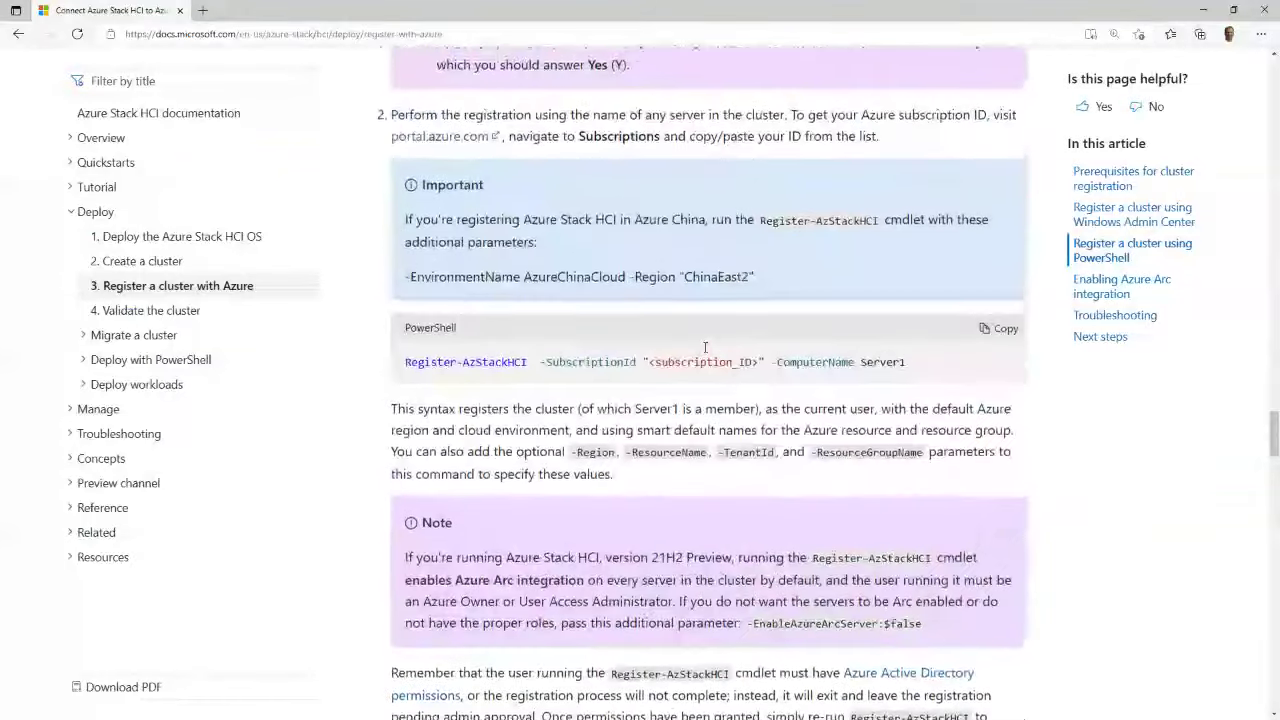
pyautogui.moveTo(409, 366); pyautogui.dragTo(767, 362)
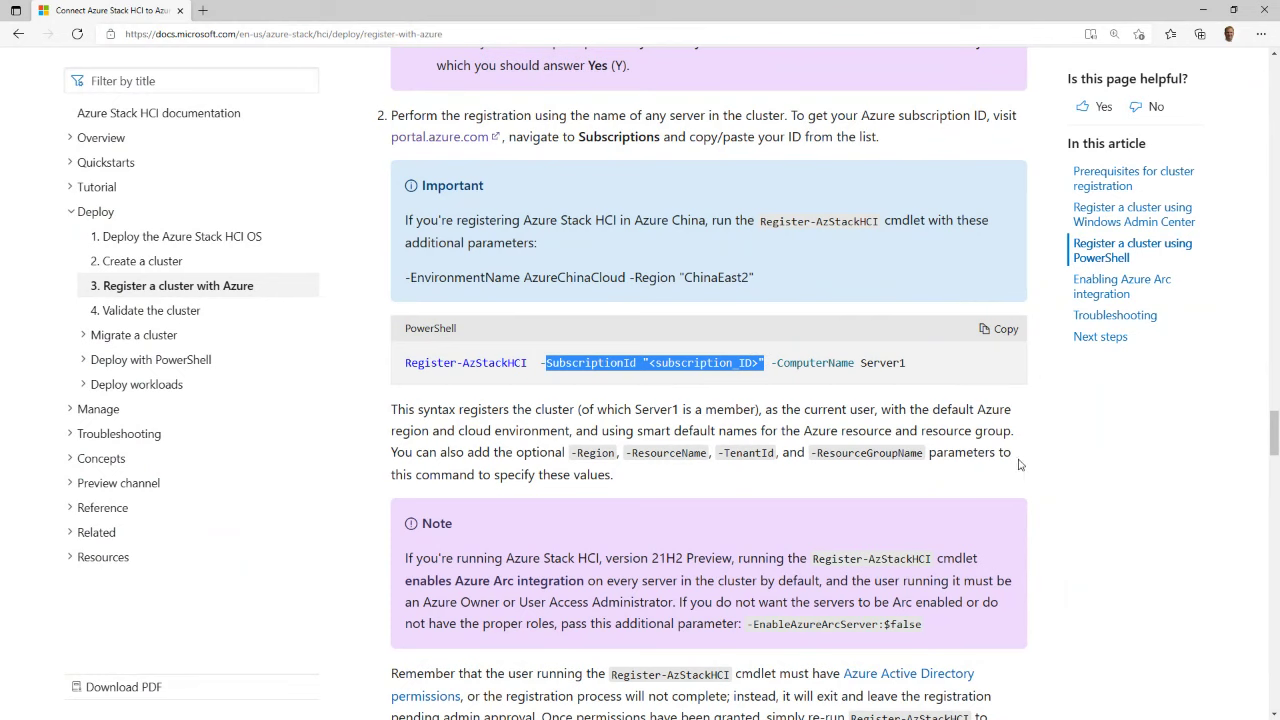
pyautogui.moveTo(778, 363); pyautogui.dragTo(908, 369)
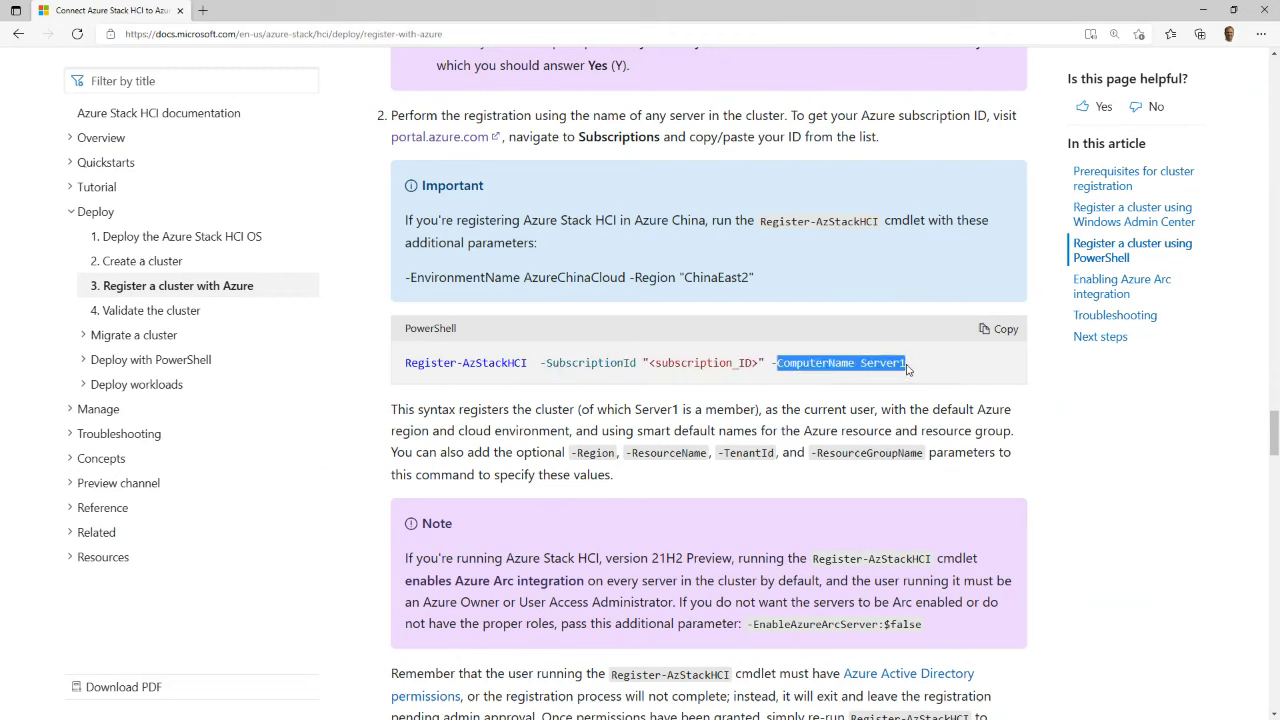
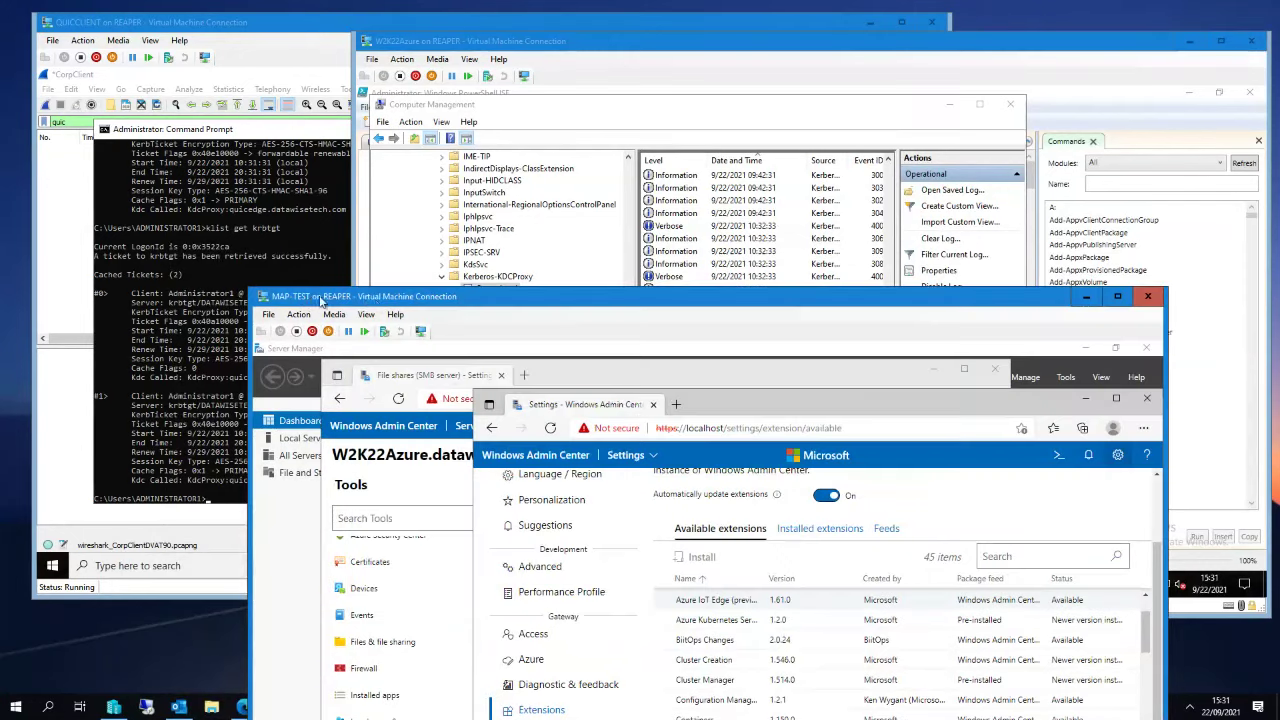
# - Show the MAP-TEST virtual machine full screen and view the Files & file sharing extension's details, moving that browser window off the server settings window
pyautogui.doubleClick(390, 297)
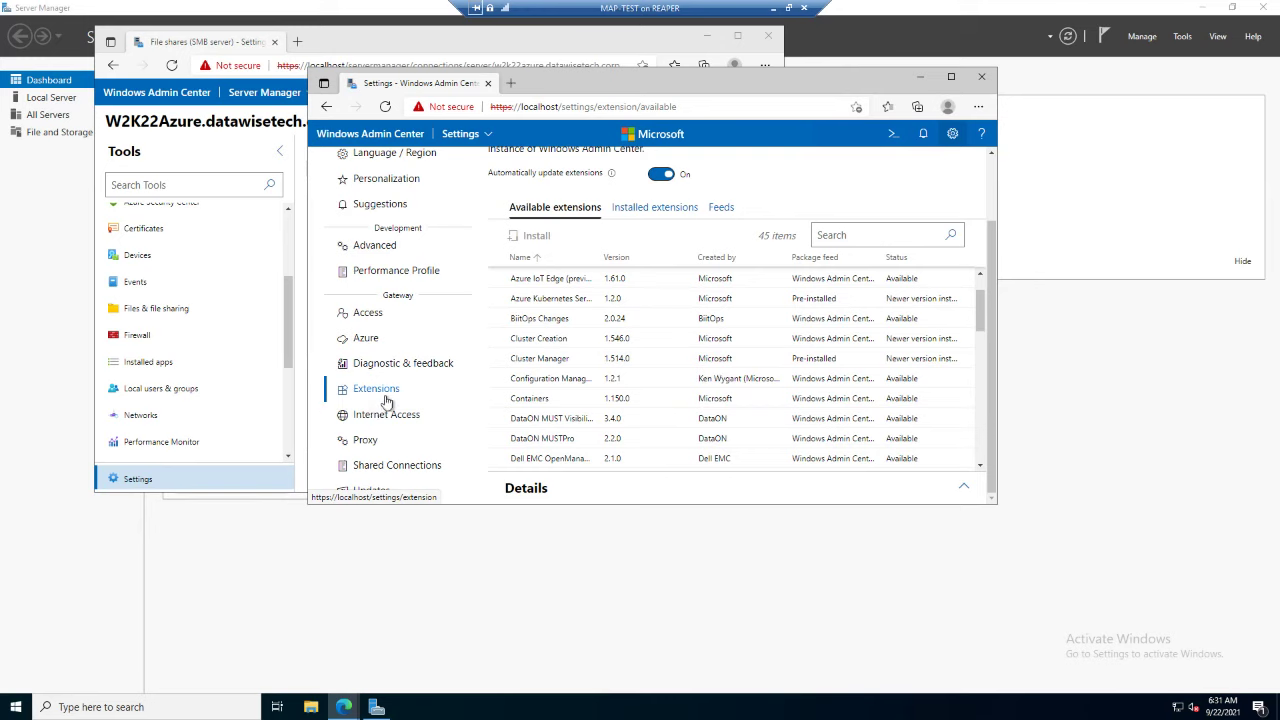
pyautogui.scroll(-3, 575, 375)
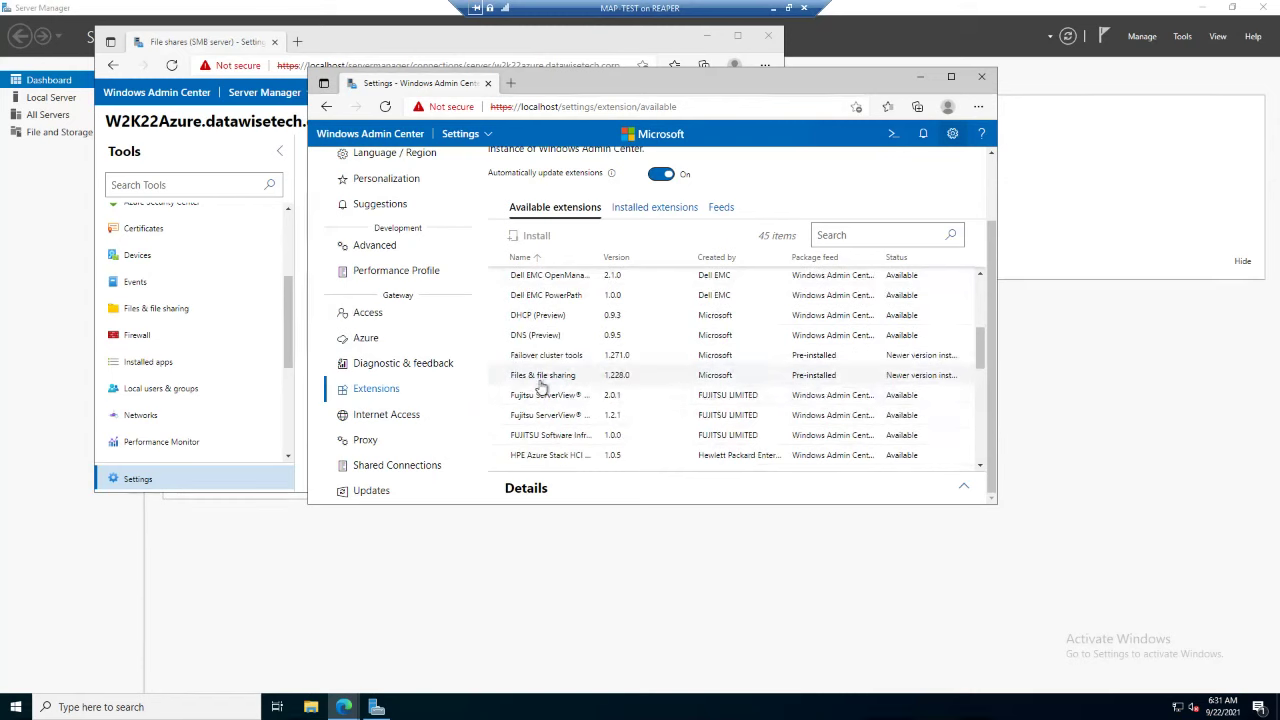
pyautogui.click(542, 375)
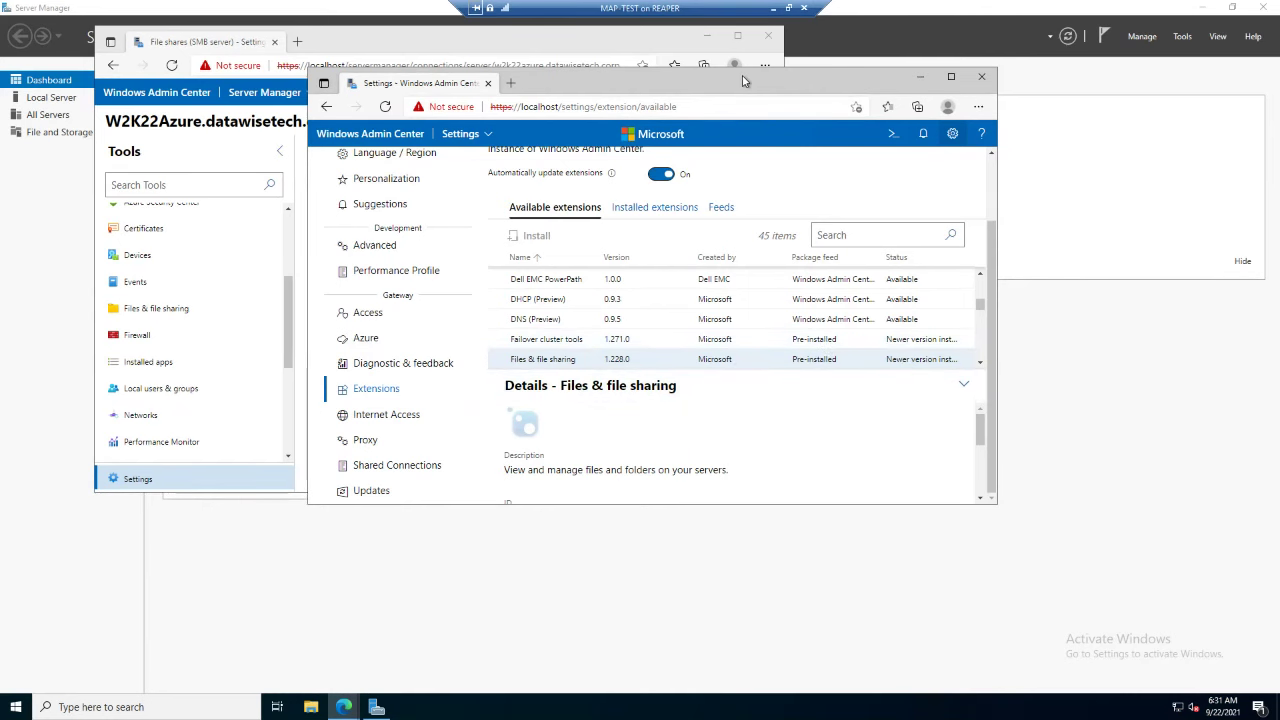
pyautogui.moveTo(742, 75); pyautogui.dragTo(982, 103)
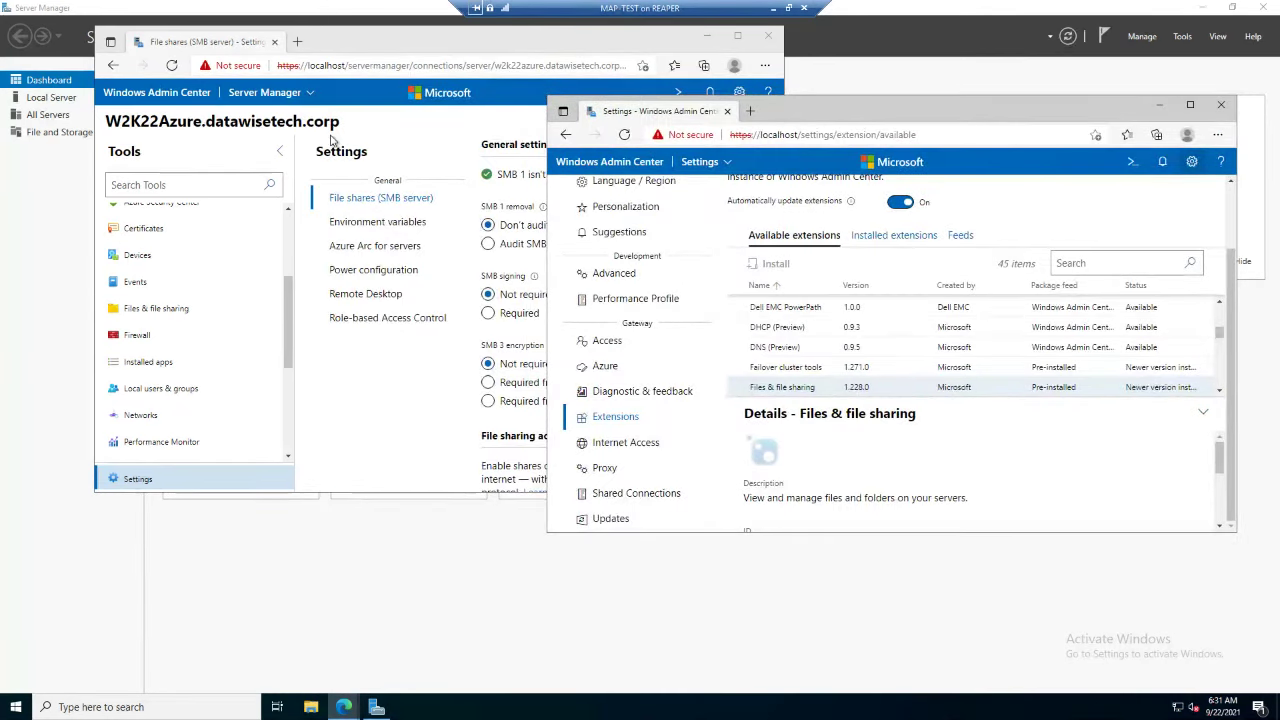
# - Open the file shares list of W2K22Azure.datawisetech.corp in Windows Admin Center
pyautogui.click(165, 318)
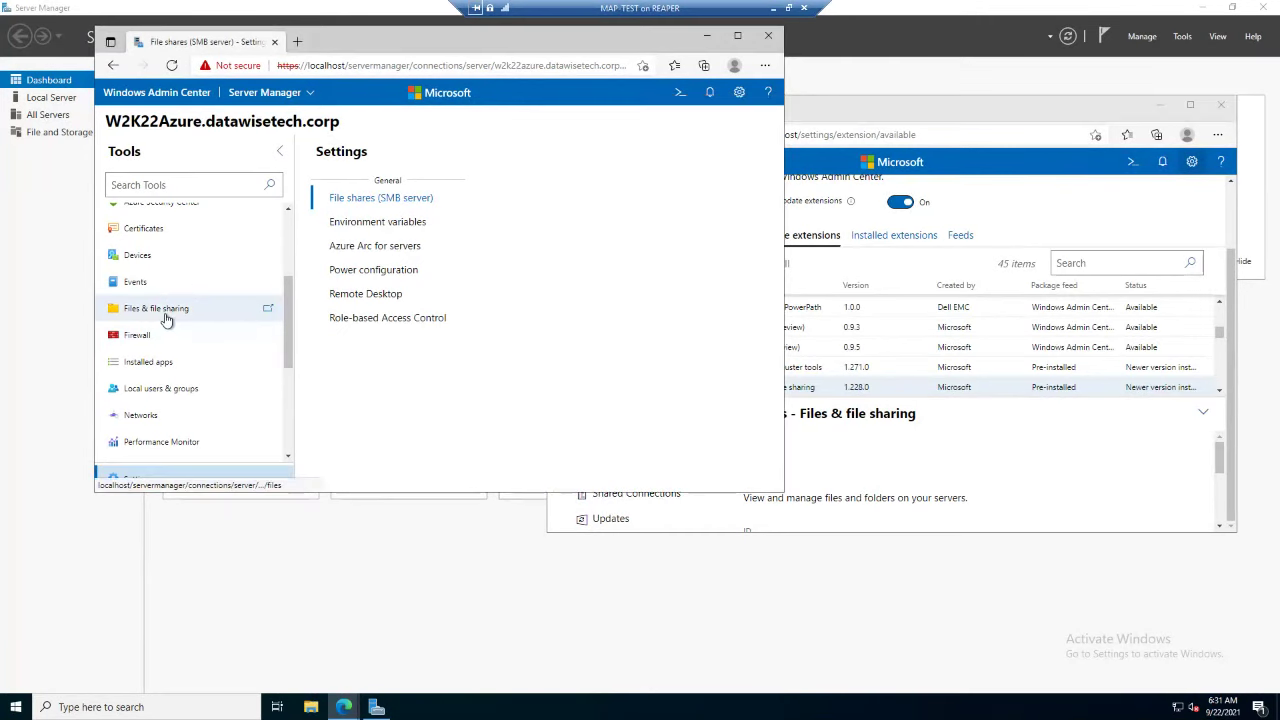
pyautogui.click(165, 318)
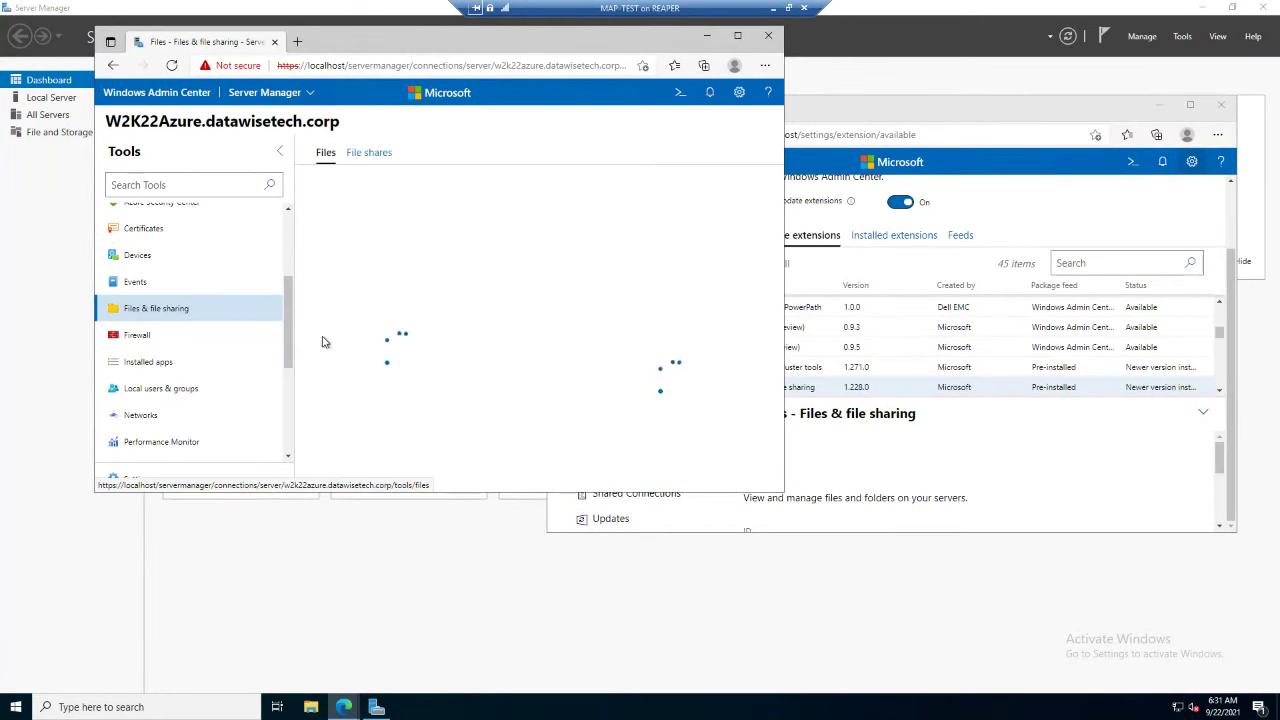
pyautogui.click(386, 154)
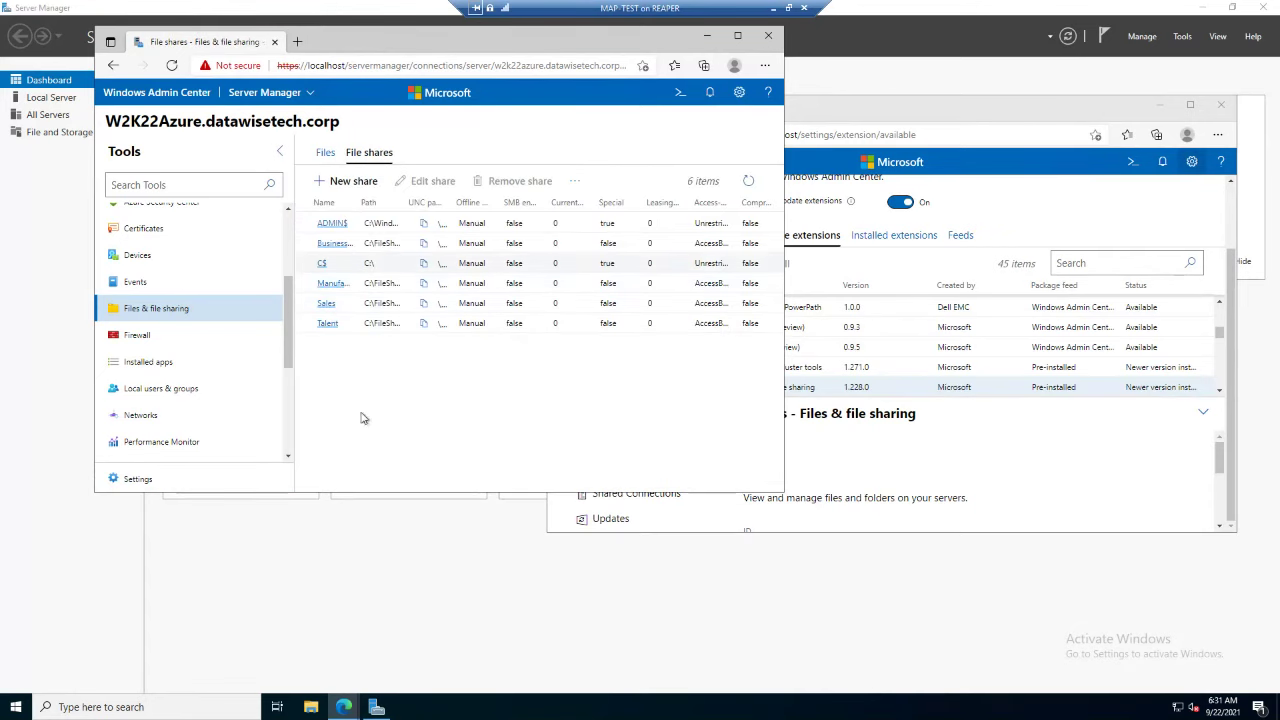
# - View the contents of Local Disk (C:) in File Explorer and minimise the window
pyautogui.click(310, 707)
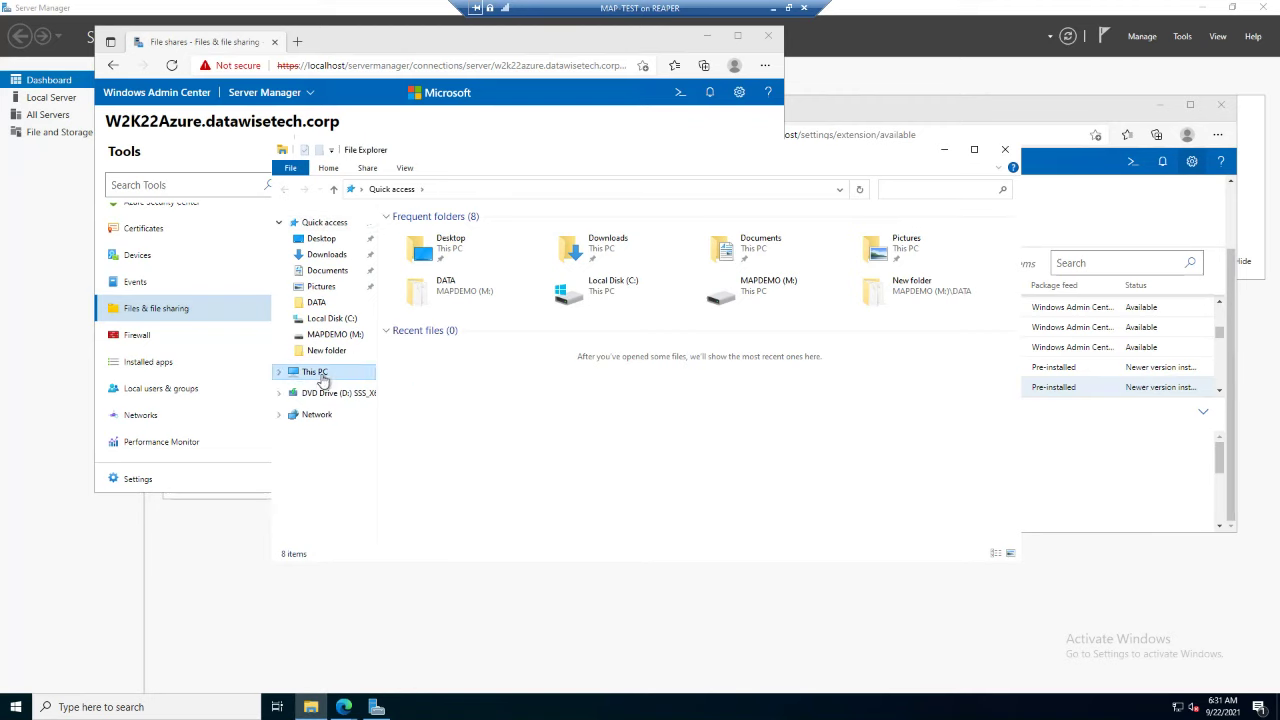
pyautogui.click(318, 374)
pyautogui.doubleClick(497, 383)
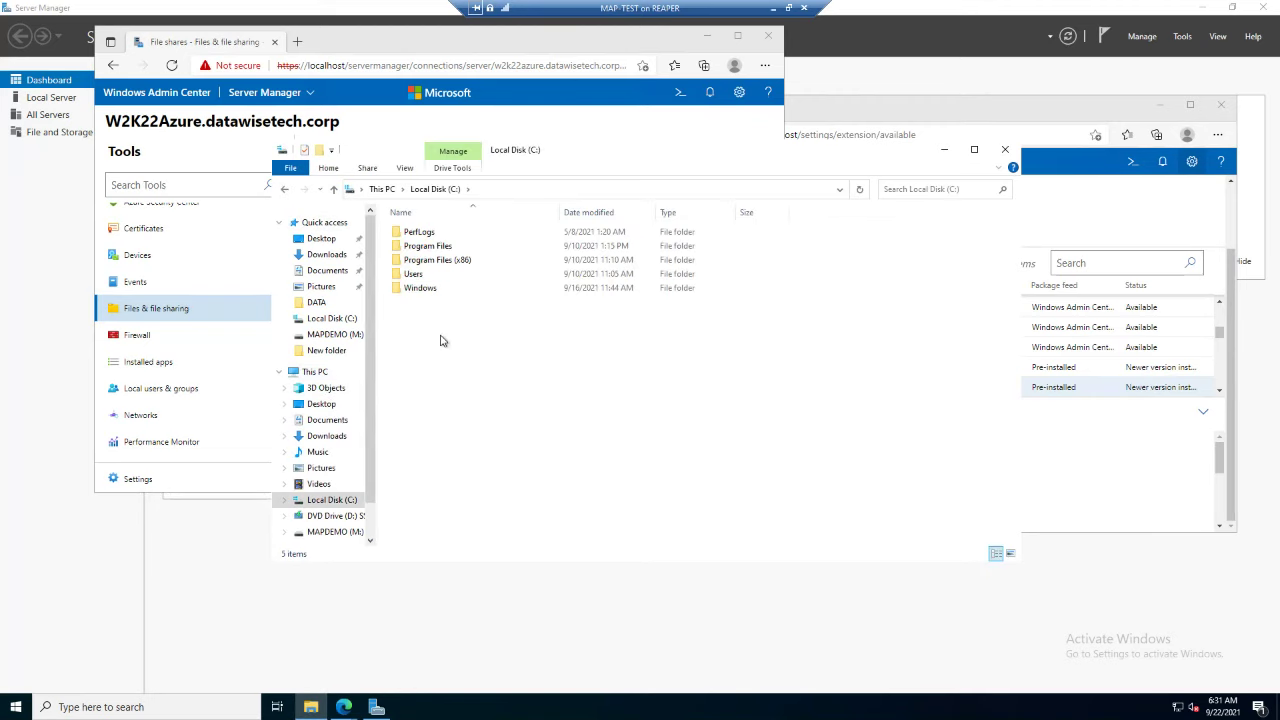
pyautogui.click(944, 150)
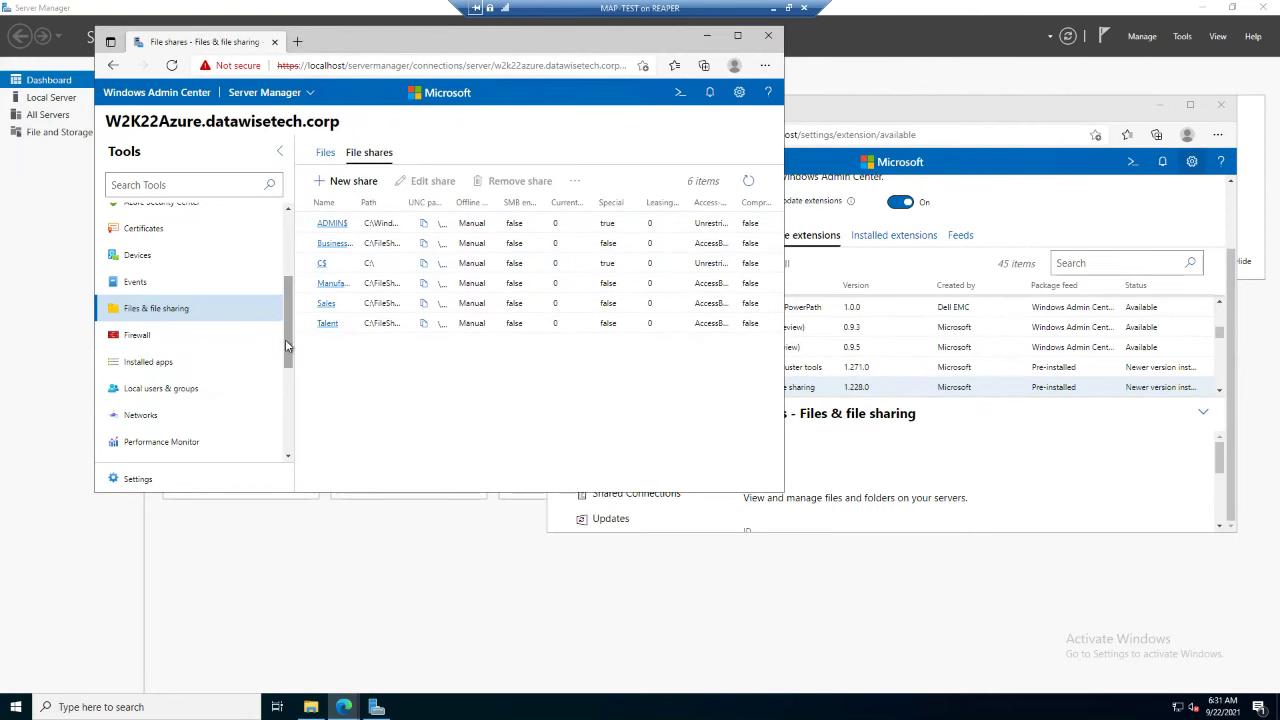
# - Open the File shares (SMB server) settings of W2K22Azure.datawisetech.corp and maximise the browser window
pyautogui.moveTo(288, 344); pyautogui.dragTo(257, 429)
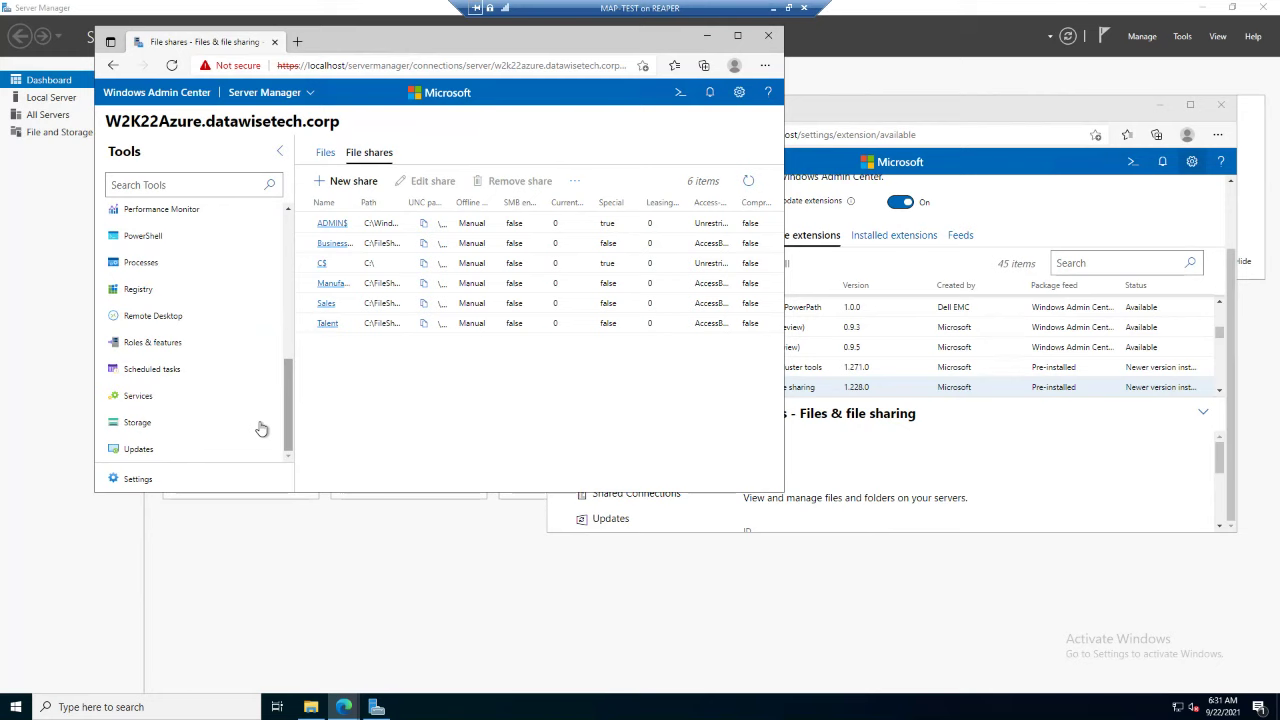
pyautogui.click(151, 488)
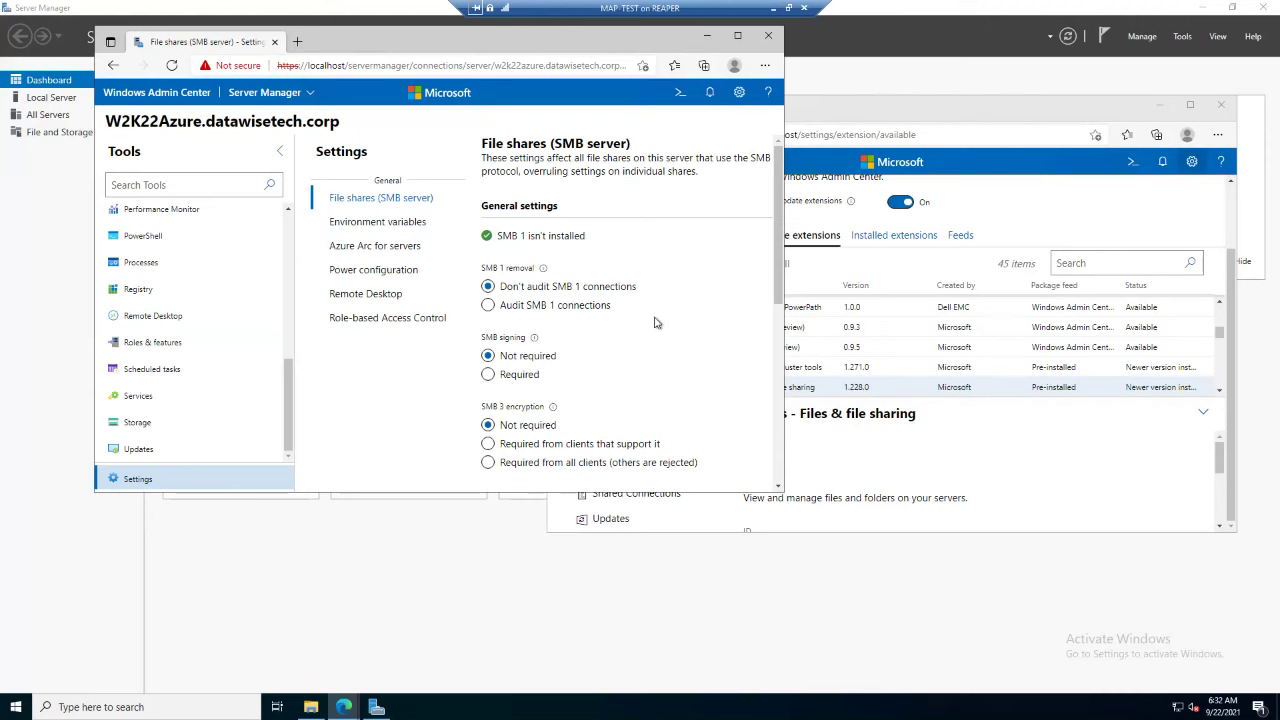
pyautogui.click(738, 37)
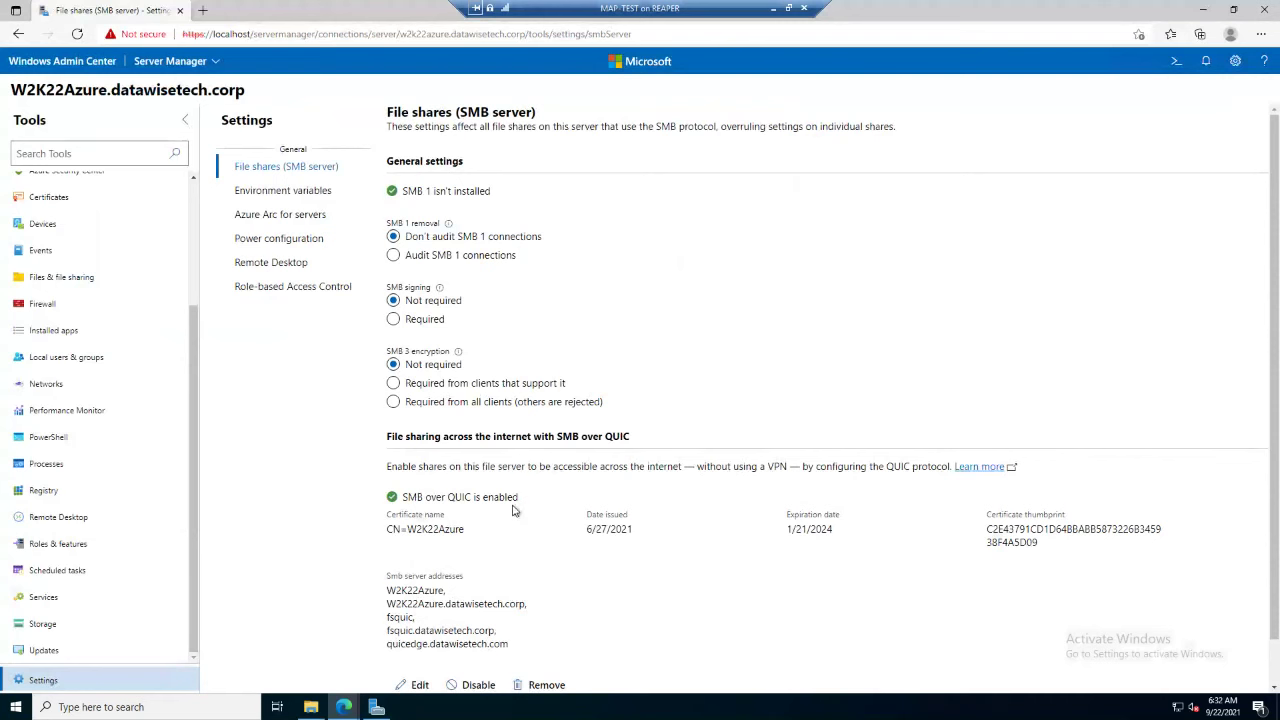
# - Enable SMB over QUIC with certificate CN=W2K22Azure and all addresses, leaving SMB encryption and named pipe access disabled in the advanced settings
pyautogui.click(419, 685)
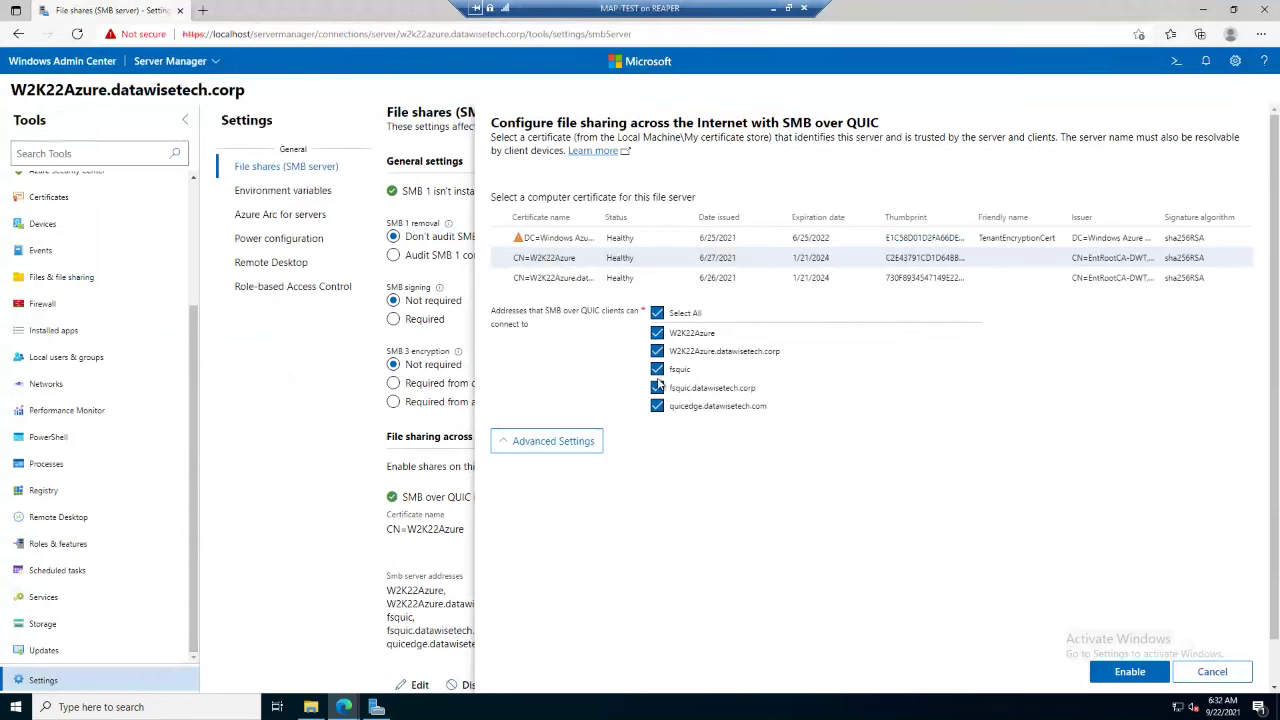
pyautogui.click(565, 450)
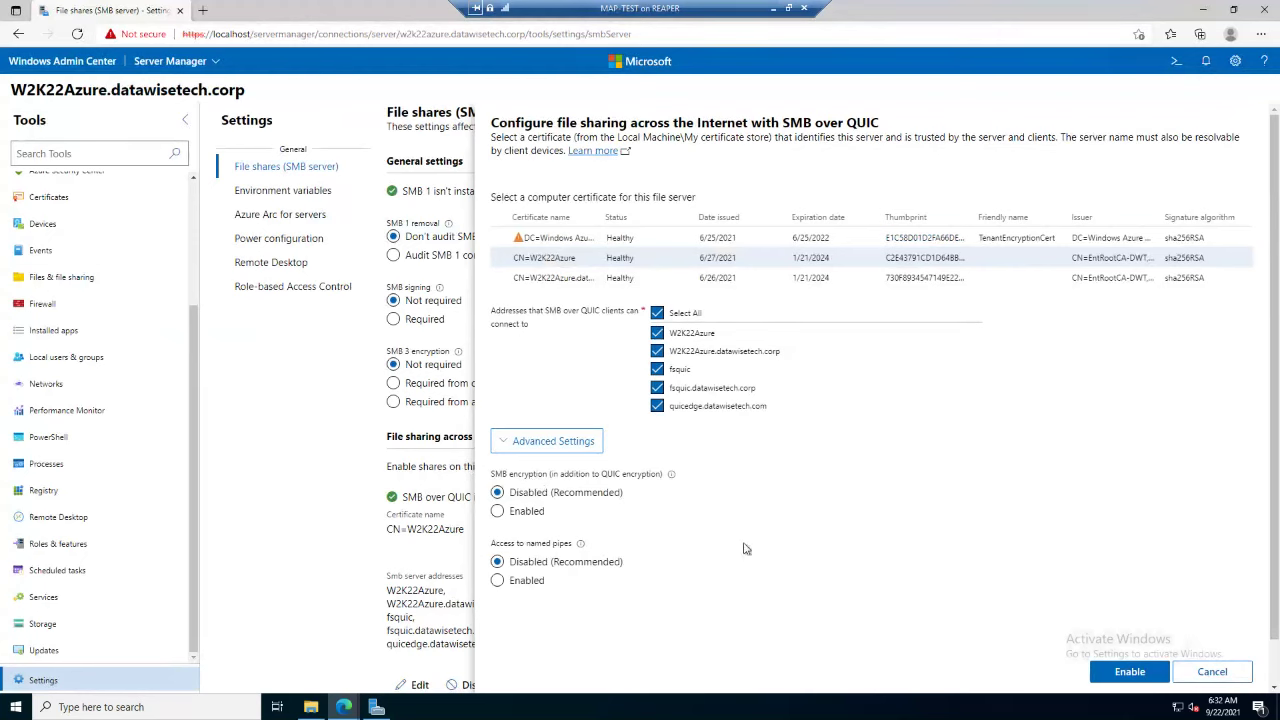
pyautogui.click(1128, 672)
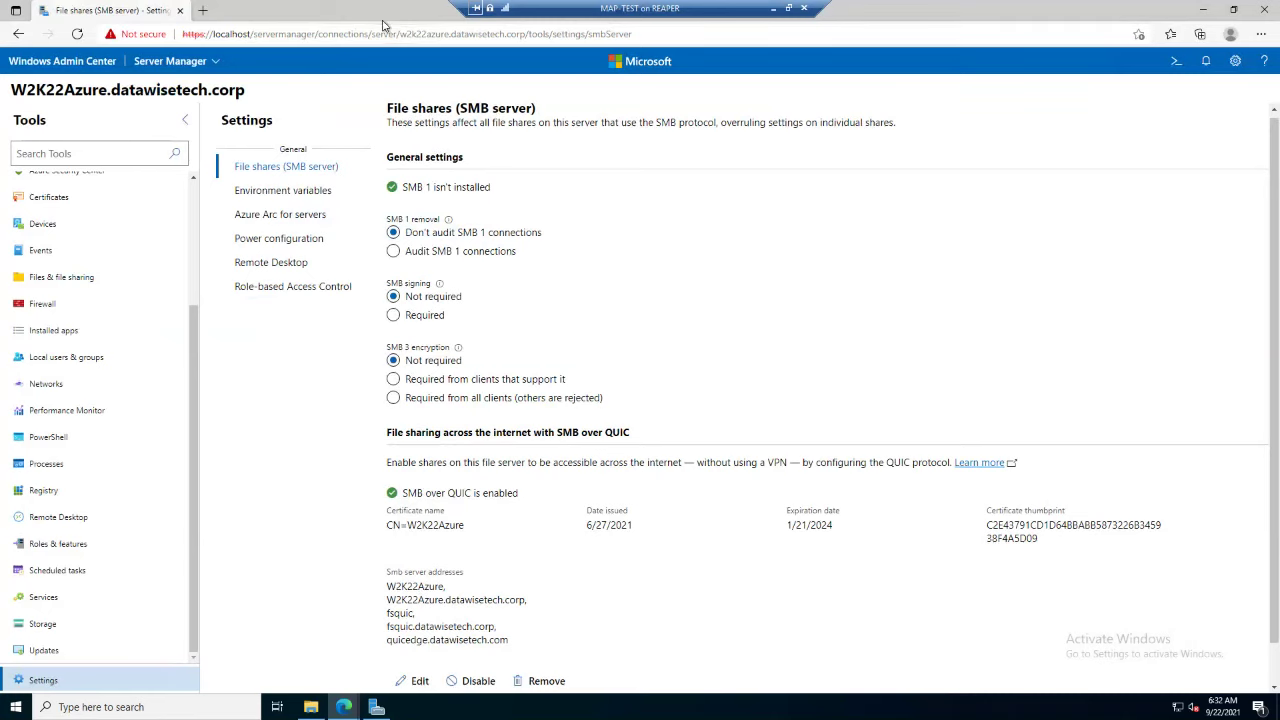
# - Leave full screen, switch to the W2K22Azure virtual machine and bring forward the Computer Management window that lists the shares
pyautogui.doubleClick(627, 14)
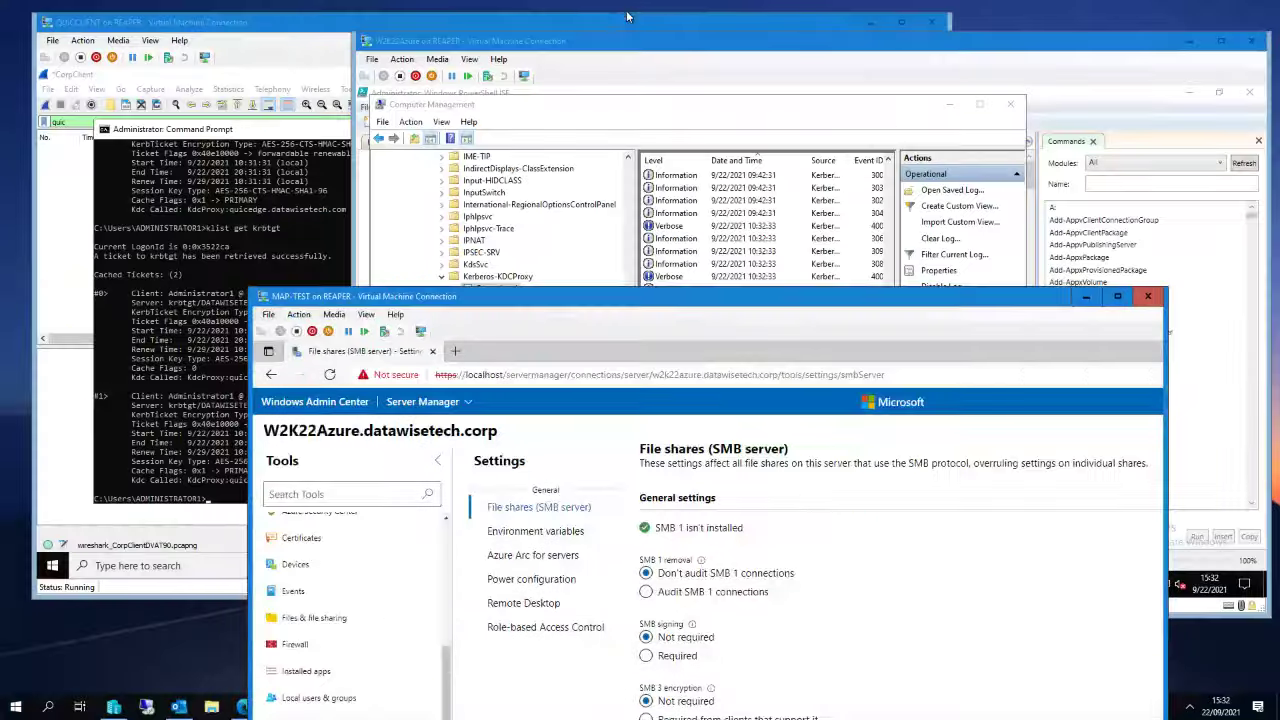
pyautogui.click(422, 42)
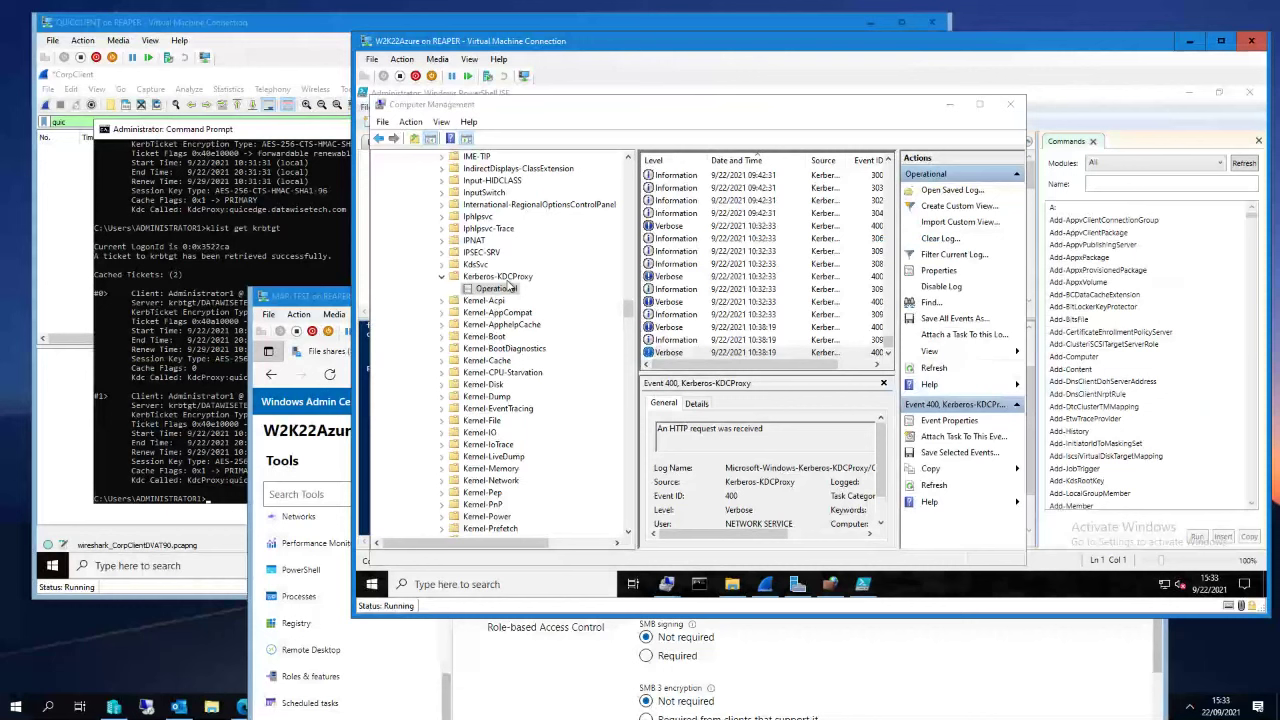
pyautogui.moveTo(666, 586)
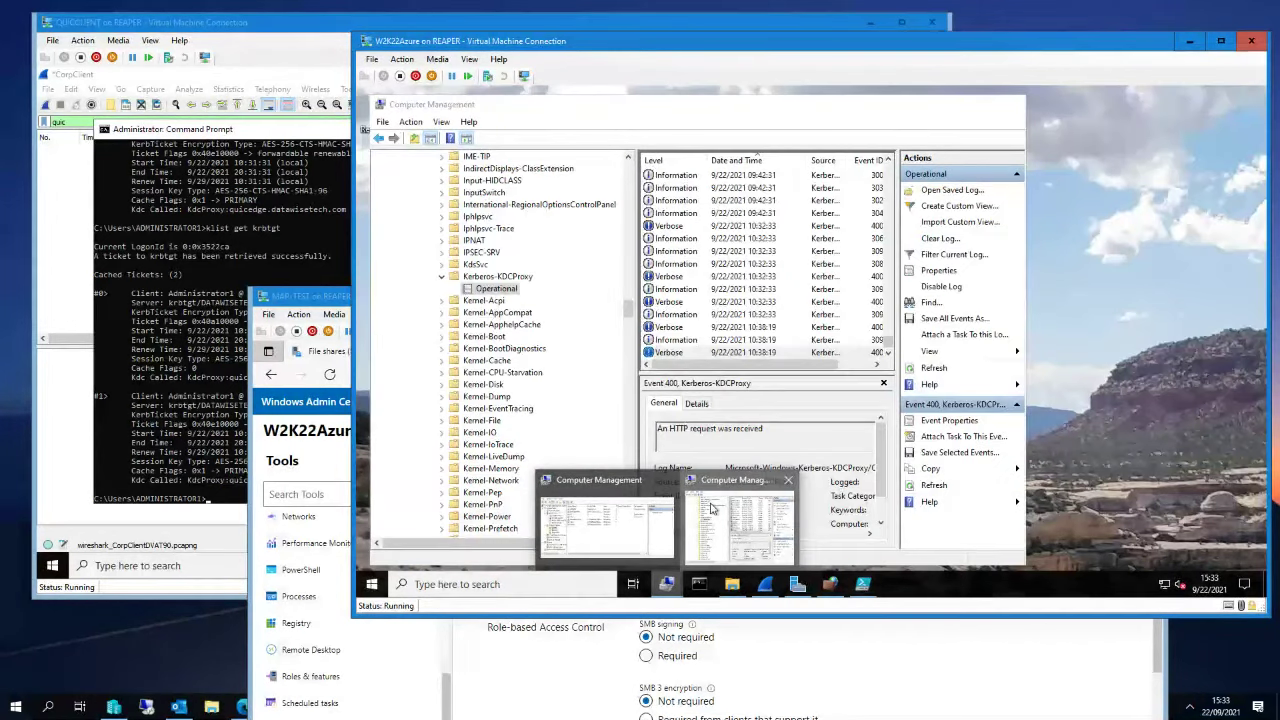
pyautogui.click(745, 520)
pyautogui.moveTo(660, 578)
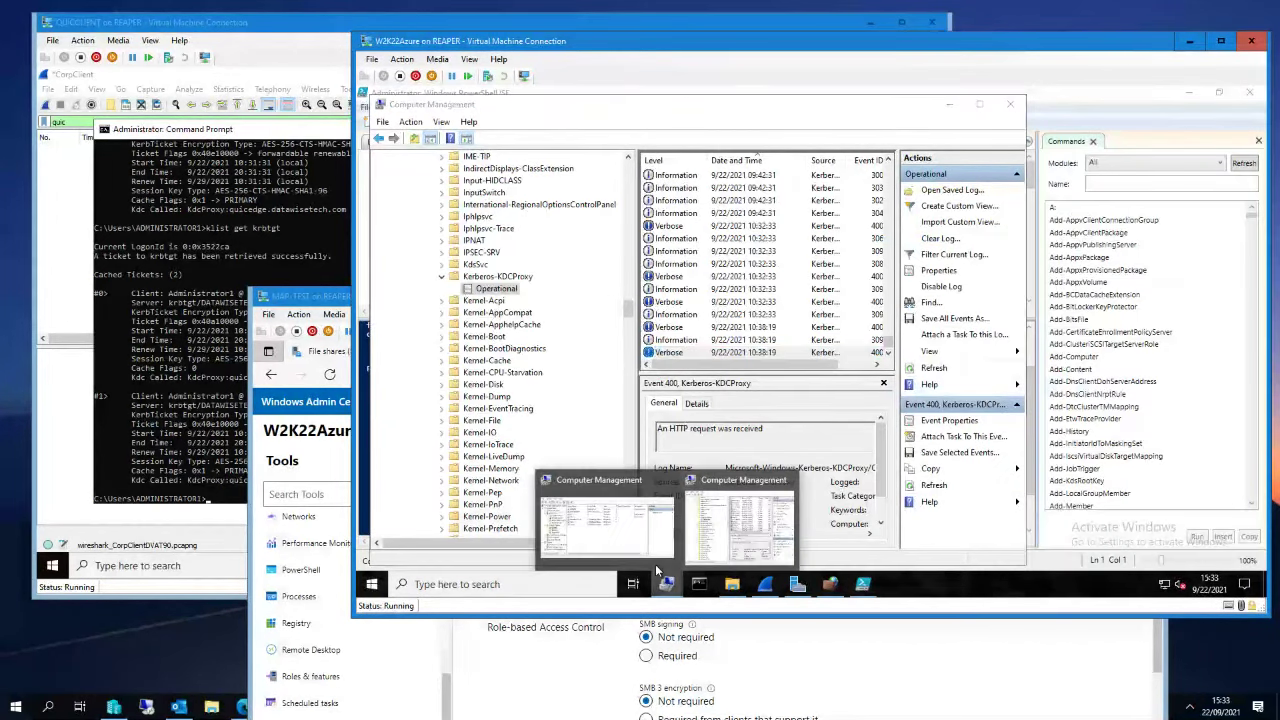
pyautogui.click(602, 507)
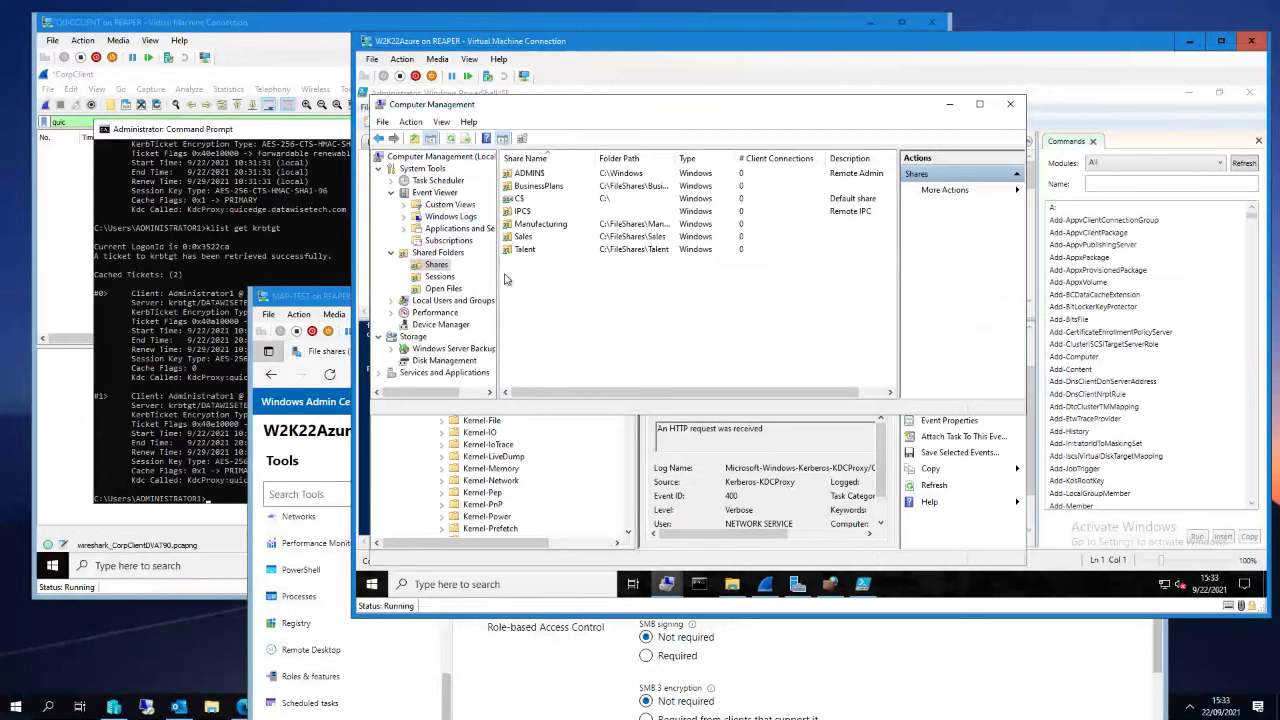
# - Open Services under Services and Applications and select the KDC Proxy Server service (KPS) to view its description
pyautogui.doubleClick(440, 372)
pyautogui.doubleClick(540, 192)
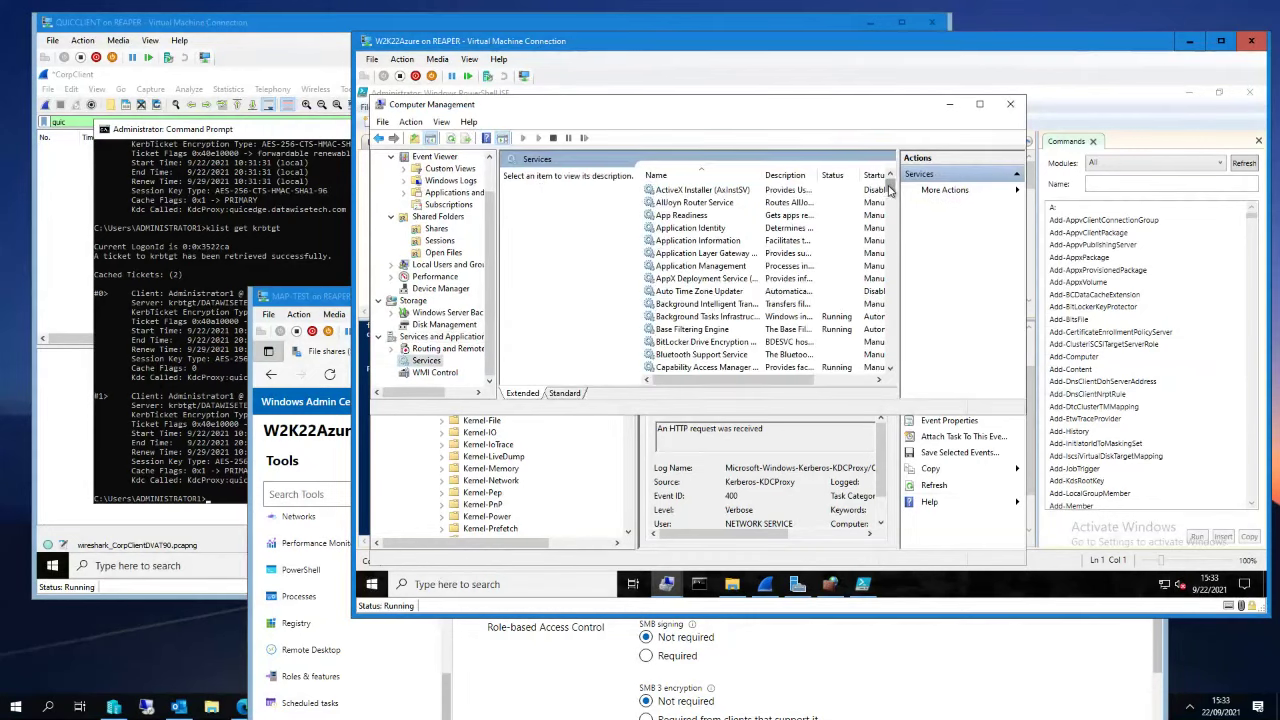
pyautogui.moveTo(889, 189); pyautogui.dragTo(889, 248)
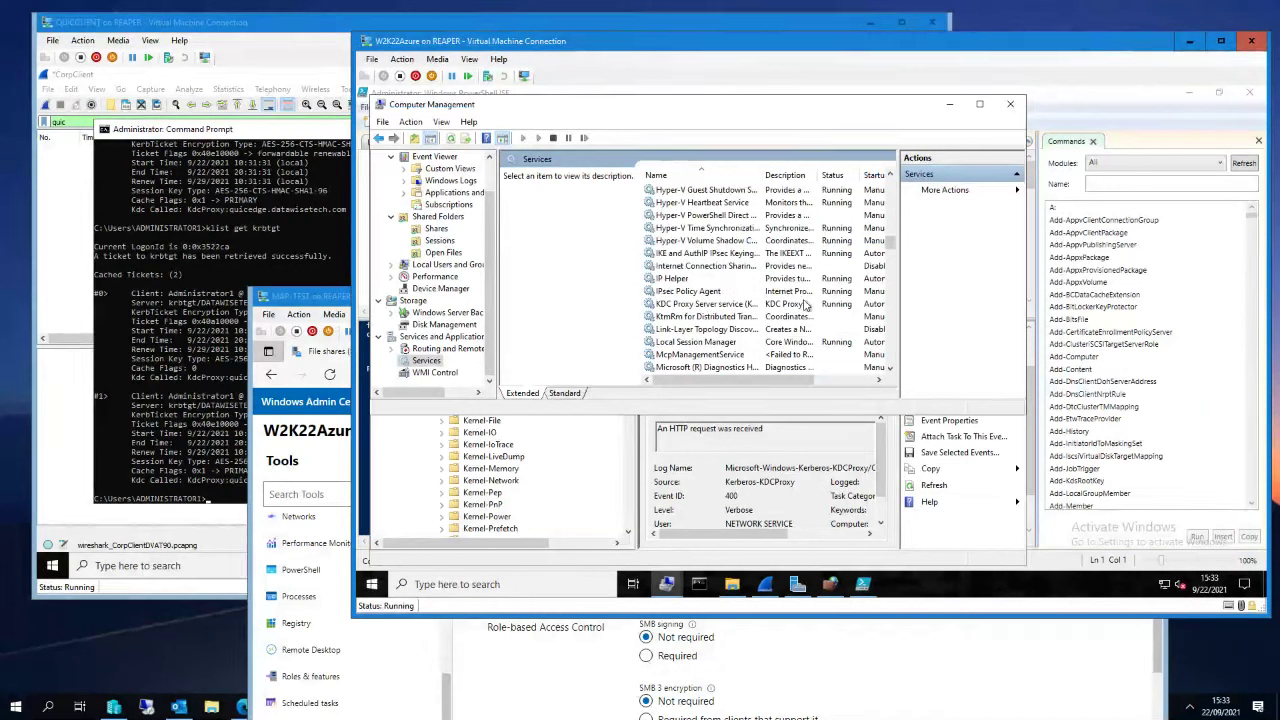
pyautogui.click(671, 316)
pyautogui.click(670, 306)
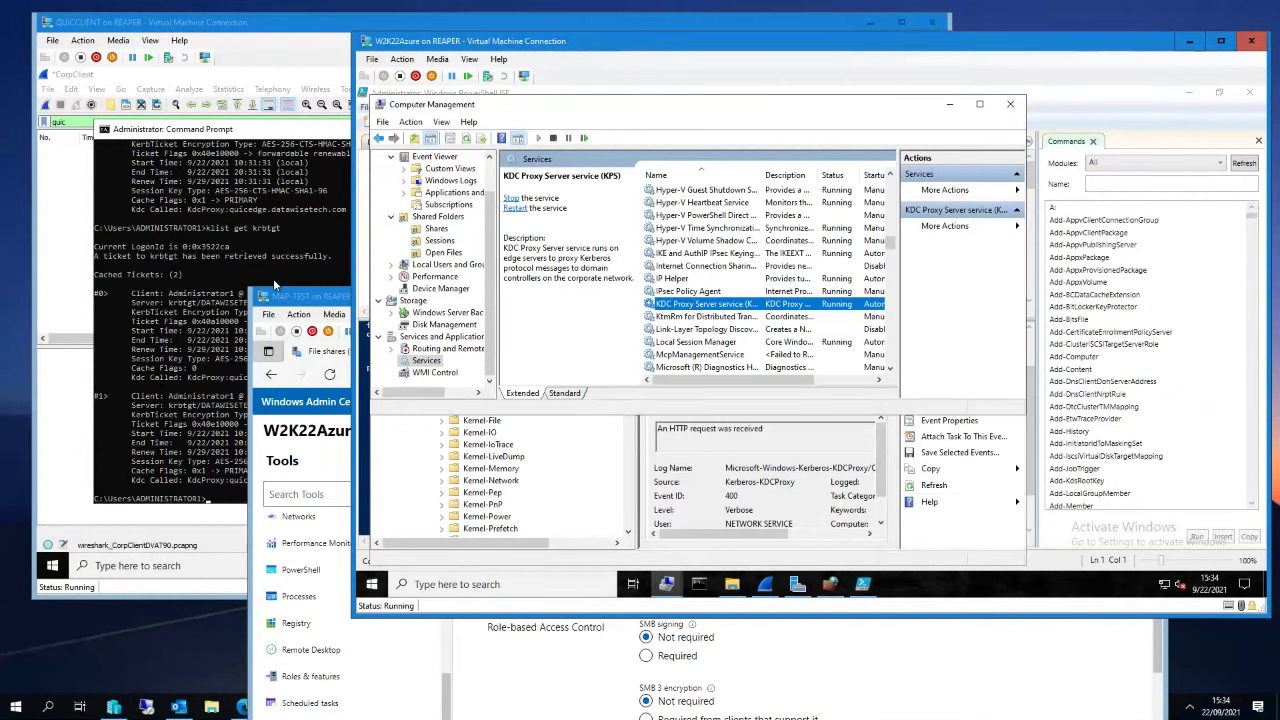
# - Return to the event log window and look through the events in the Kerberos-KDCProxy Operational log
pyautogui.click(631, 453)
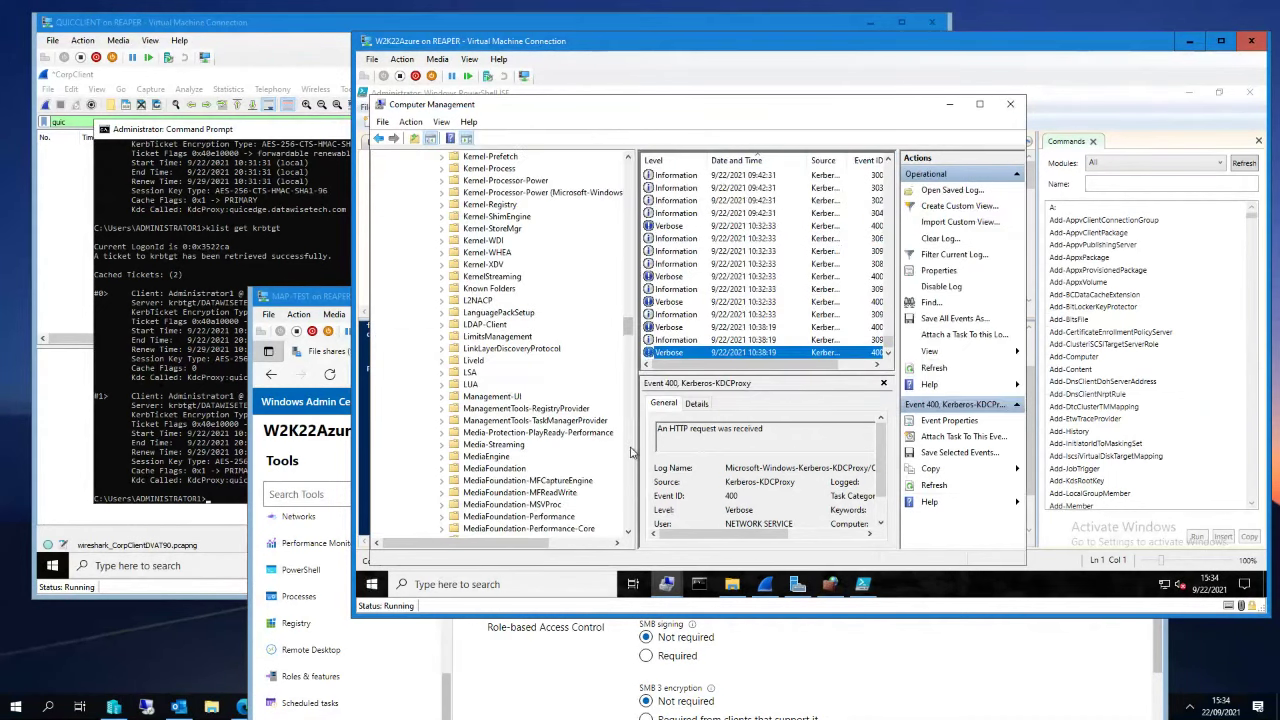
pyautogui.scroll(9, 591, 257)
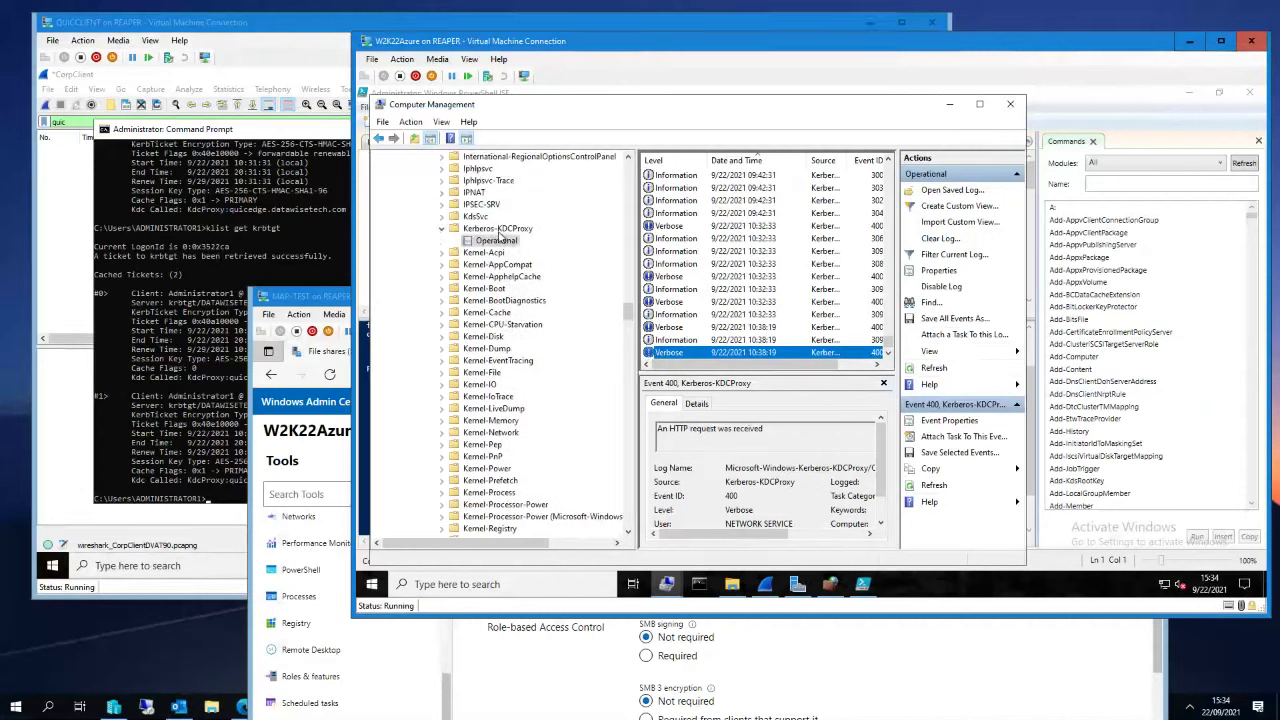
pyautogui.click(497, 229)
pyautogui.click(492, 241)
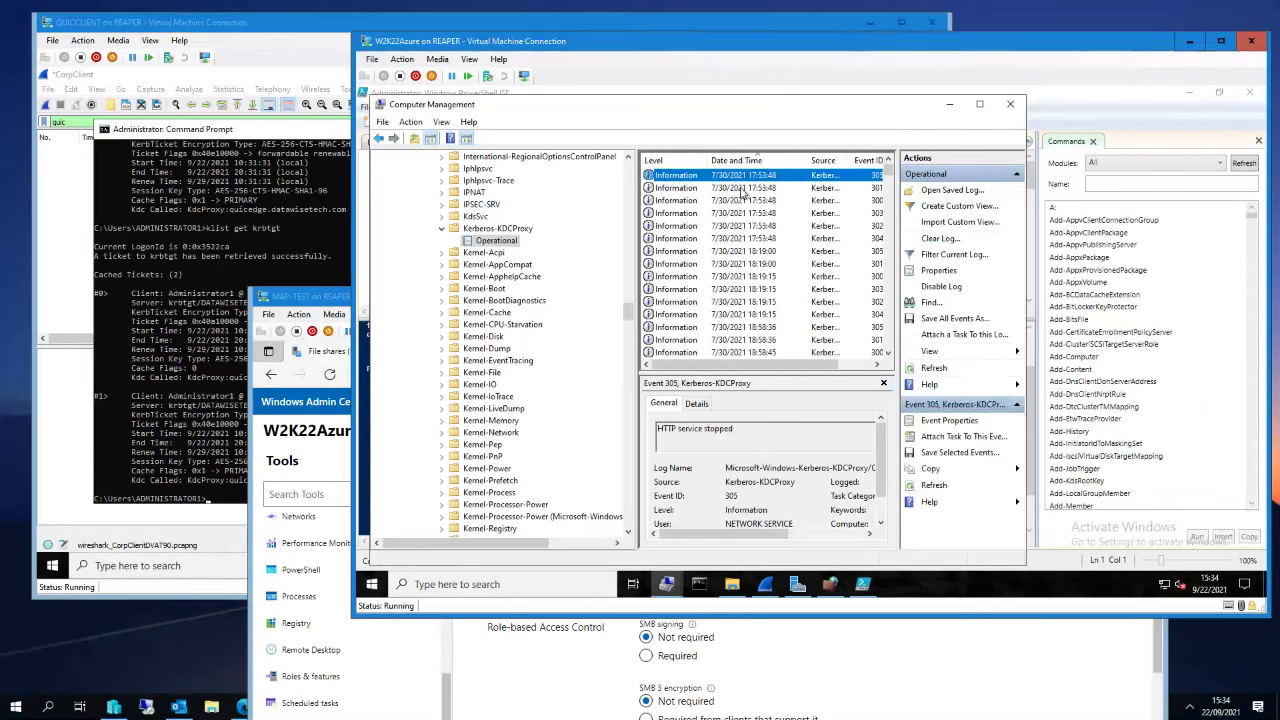
pyautogui.scroll(-5, 812, 245)
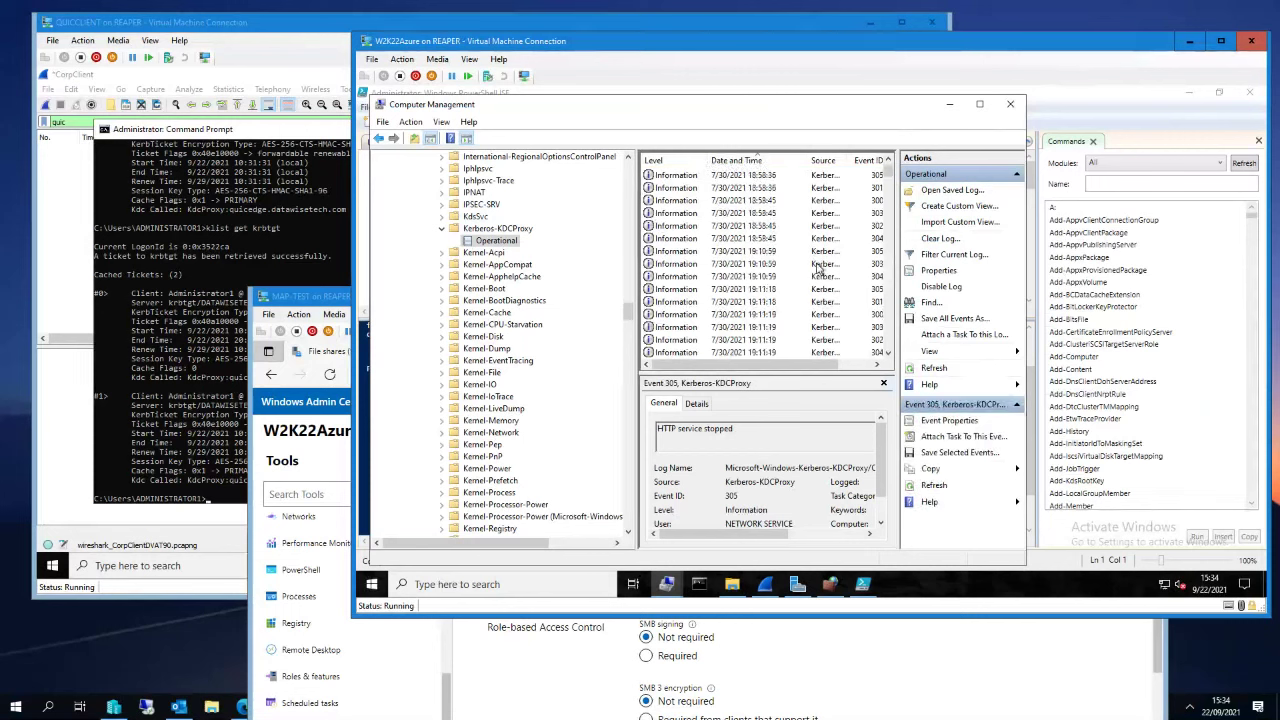
pyautogui.scroll(-6, 812, 275)
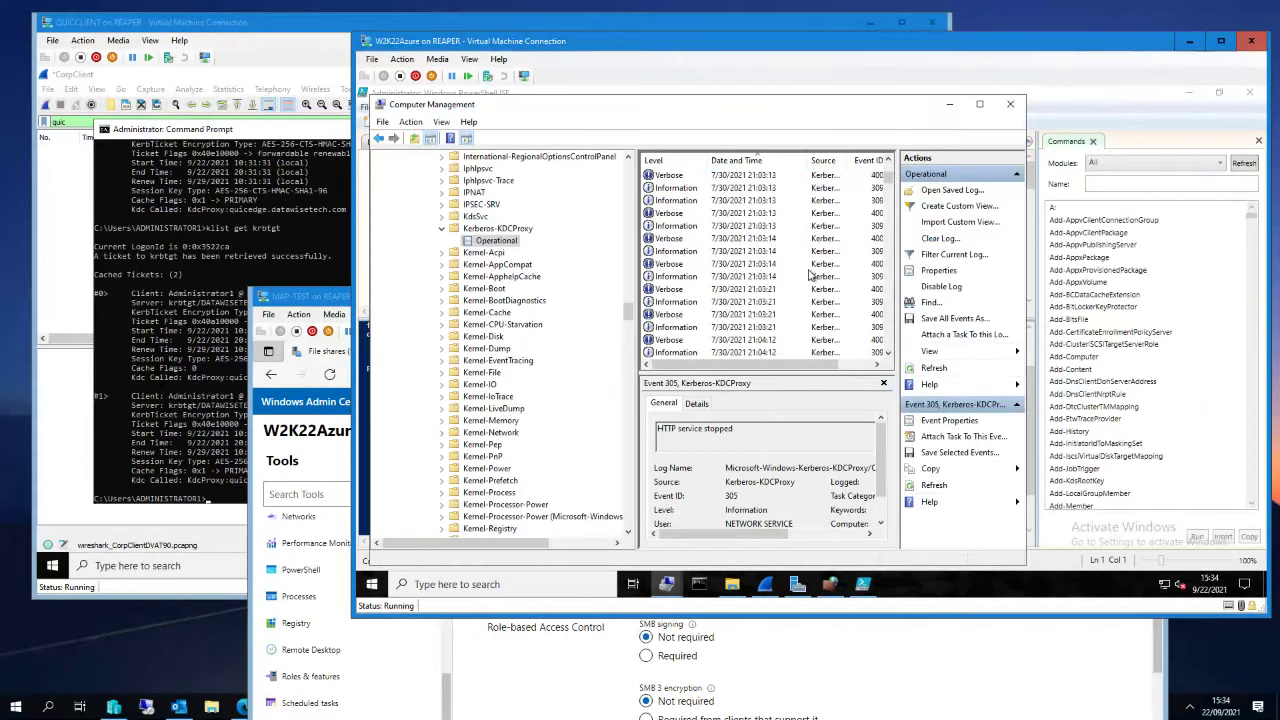
# - Go to the newest Kerberos-KDCProxy events and examine event 400 and the KDC address in the preceding event 309
pyautogui.scroll(-10, 884, 263)
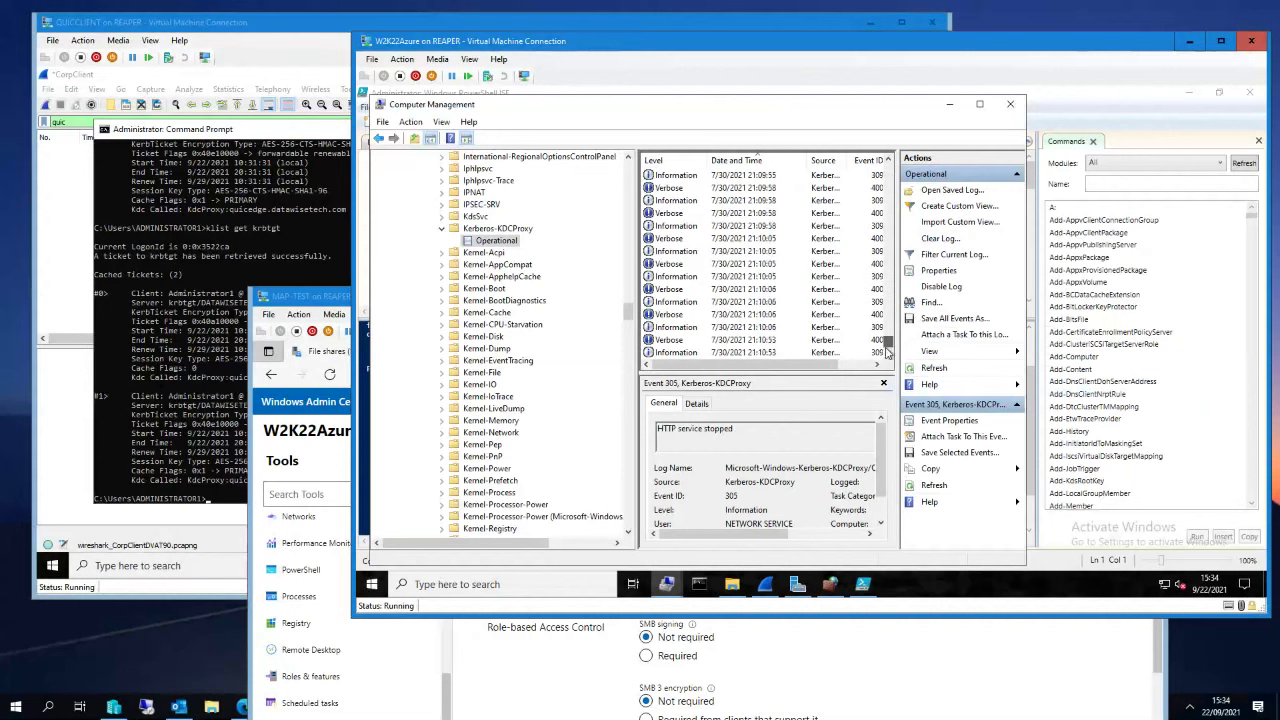
pyautogui.click(700, 340)
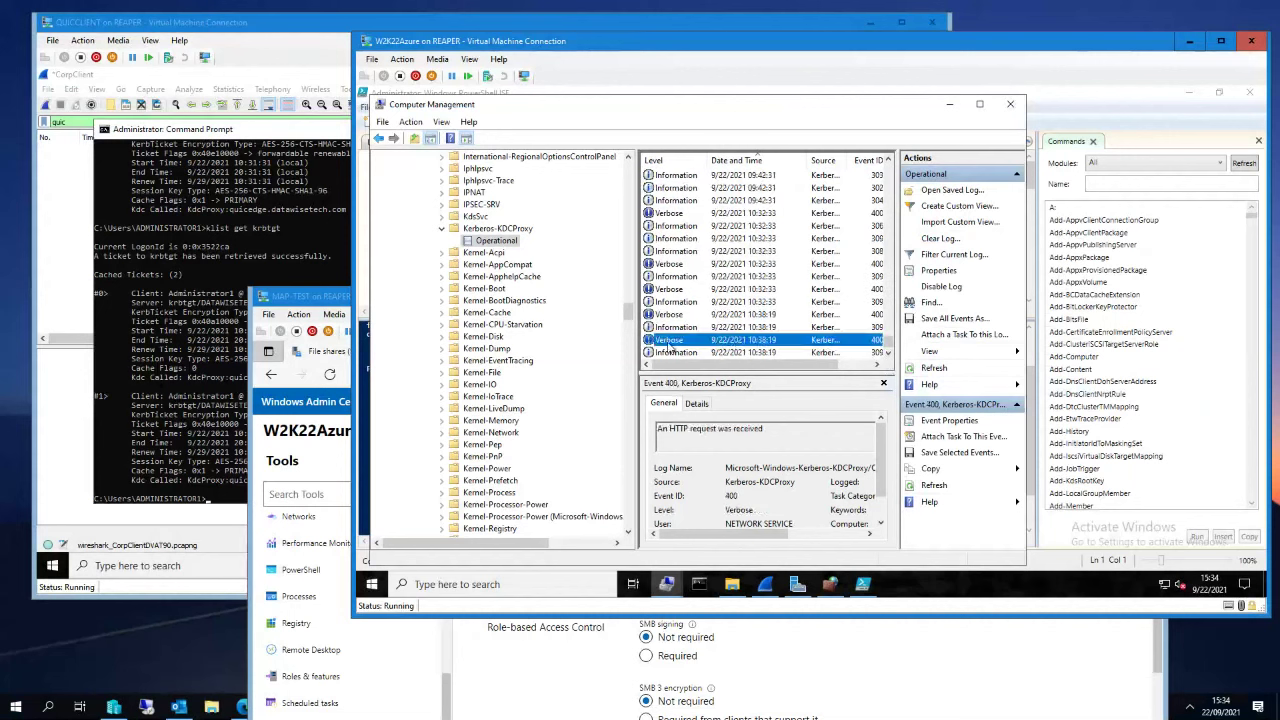
pyautogui.press('Up')
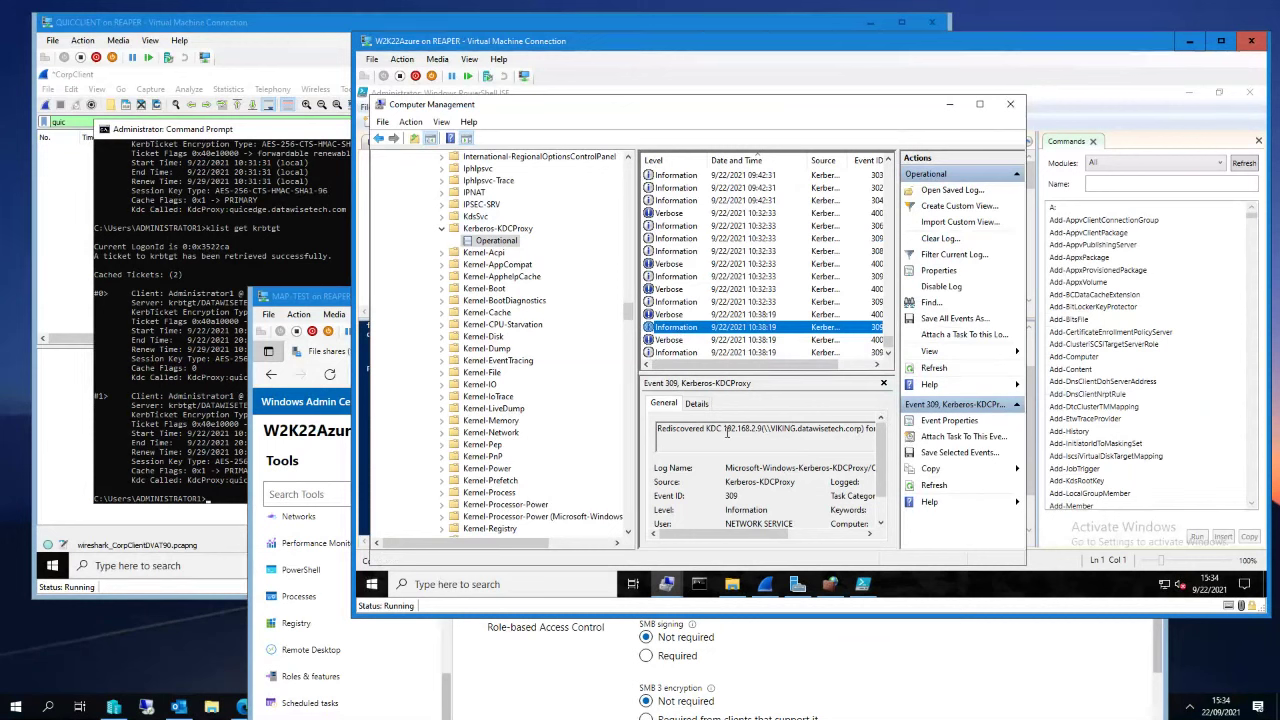
pyautogui.moveTo(700, 429); pyautogui.dragTo(795, 437)
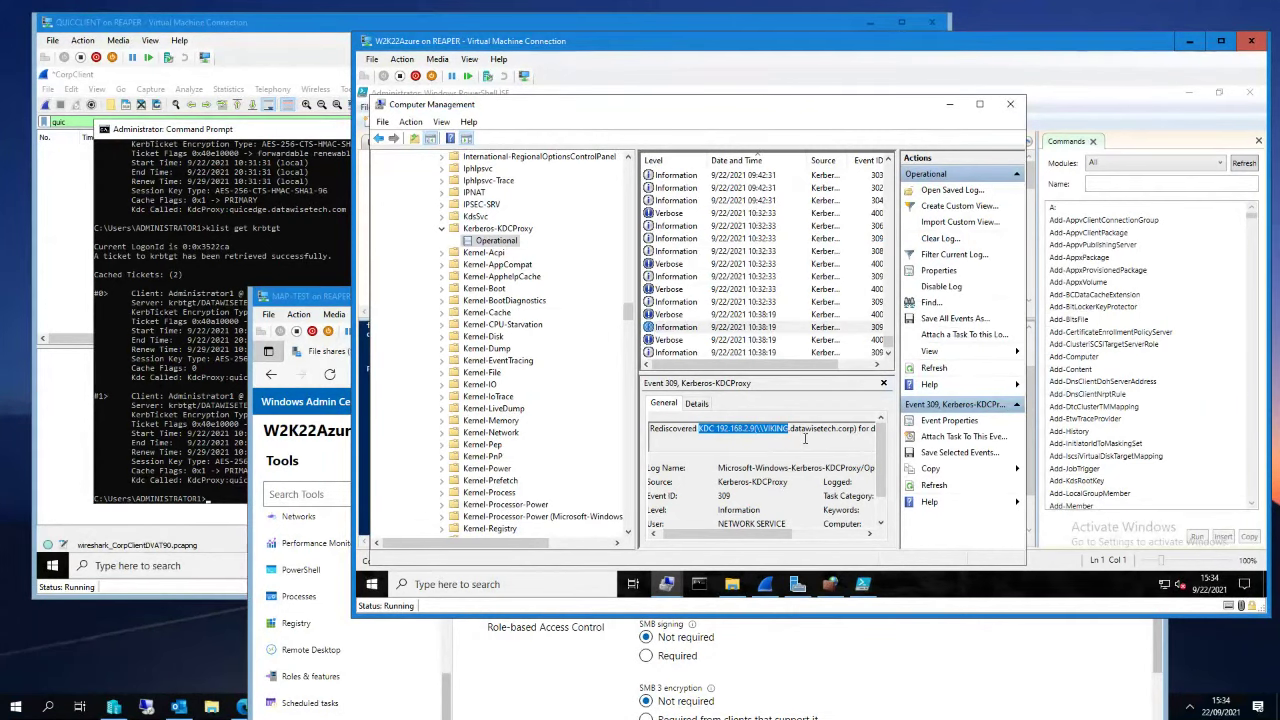
# - Switch to Wireshark on W2K22Azure and start a new Ethernet 3 capture without saving the previous packets, keeping the quic filter
pyautogui.moveTo(868, 583)
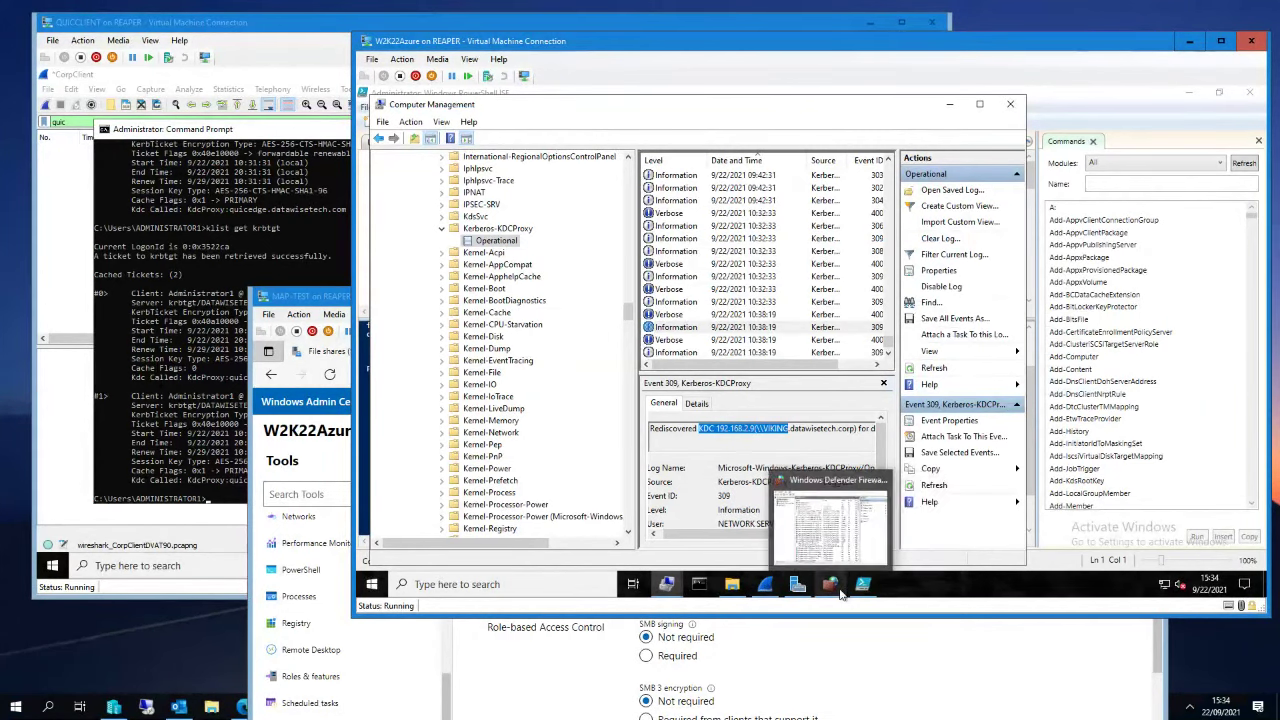
pyautogui.click(766, 557)
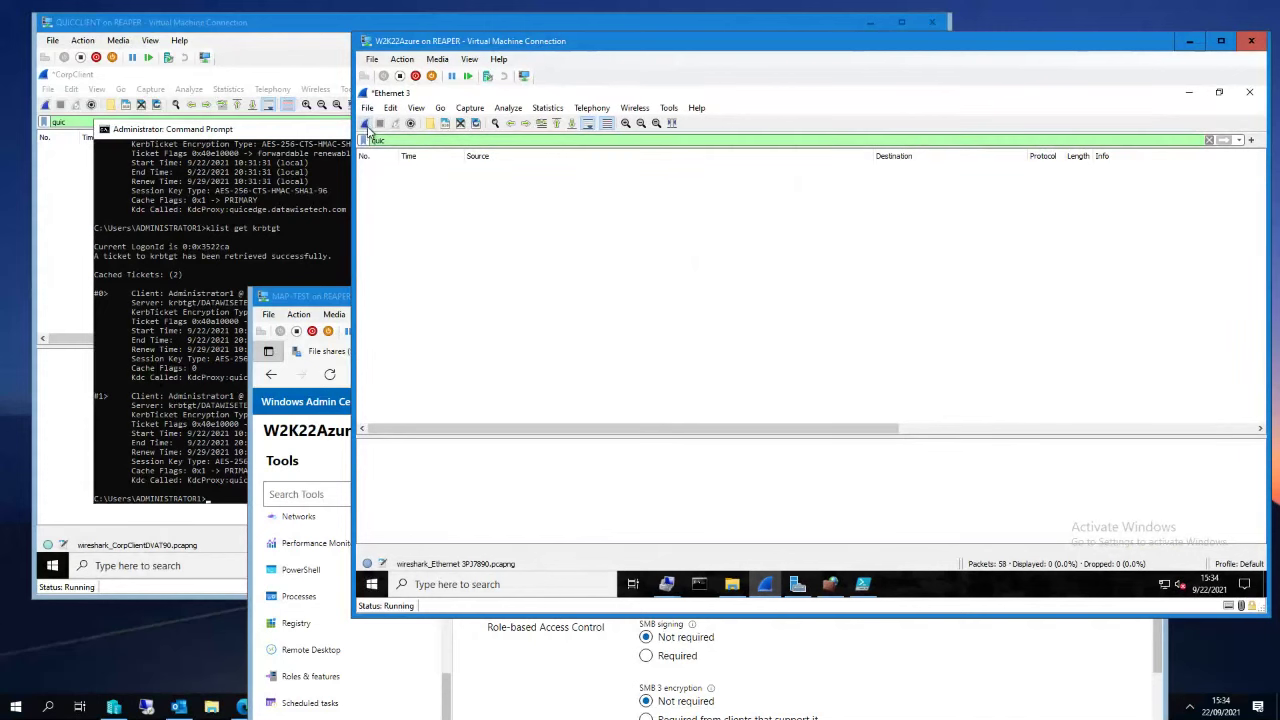
pyautogui.click(366, 127)
pyautogui.click(863, 352)
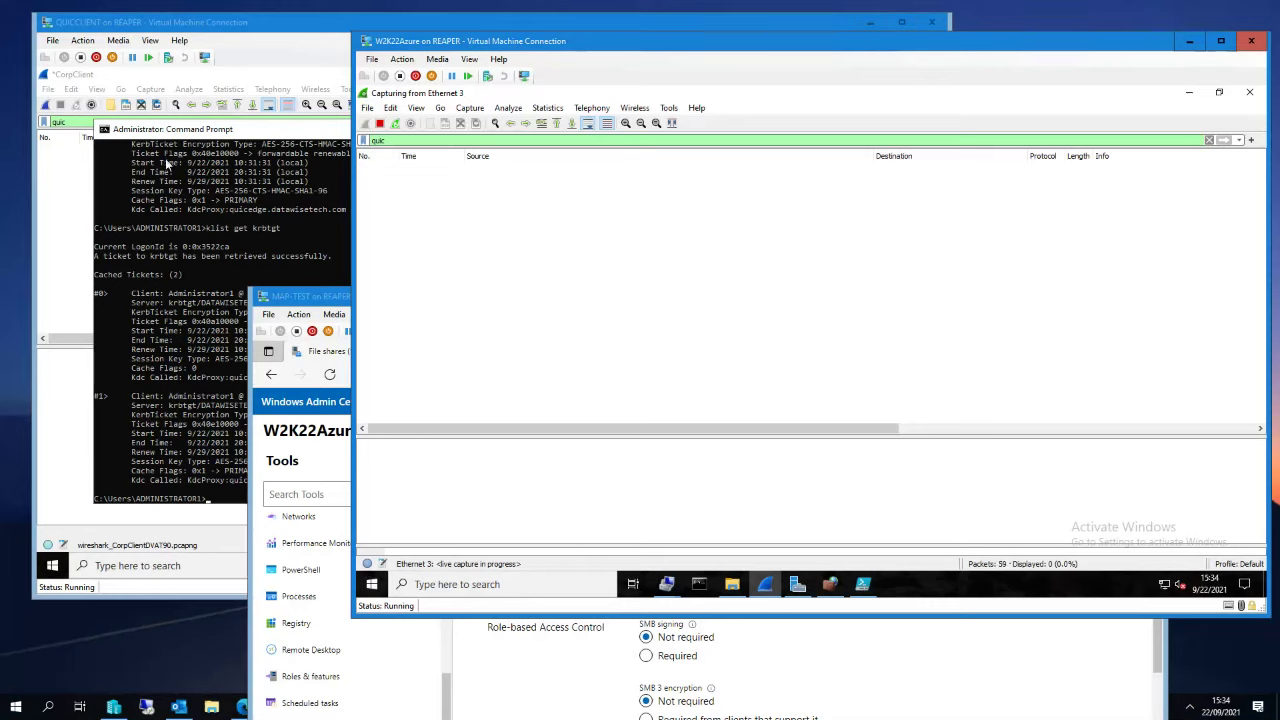
# - On QUICCLIENT, start a new CorpClient capture in Wireshark without saving the old packets and bring the Command Prompt forward
pyautogui.click(256, 22)
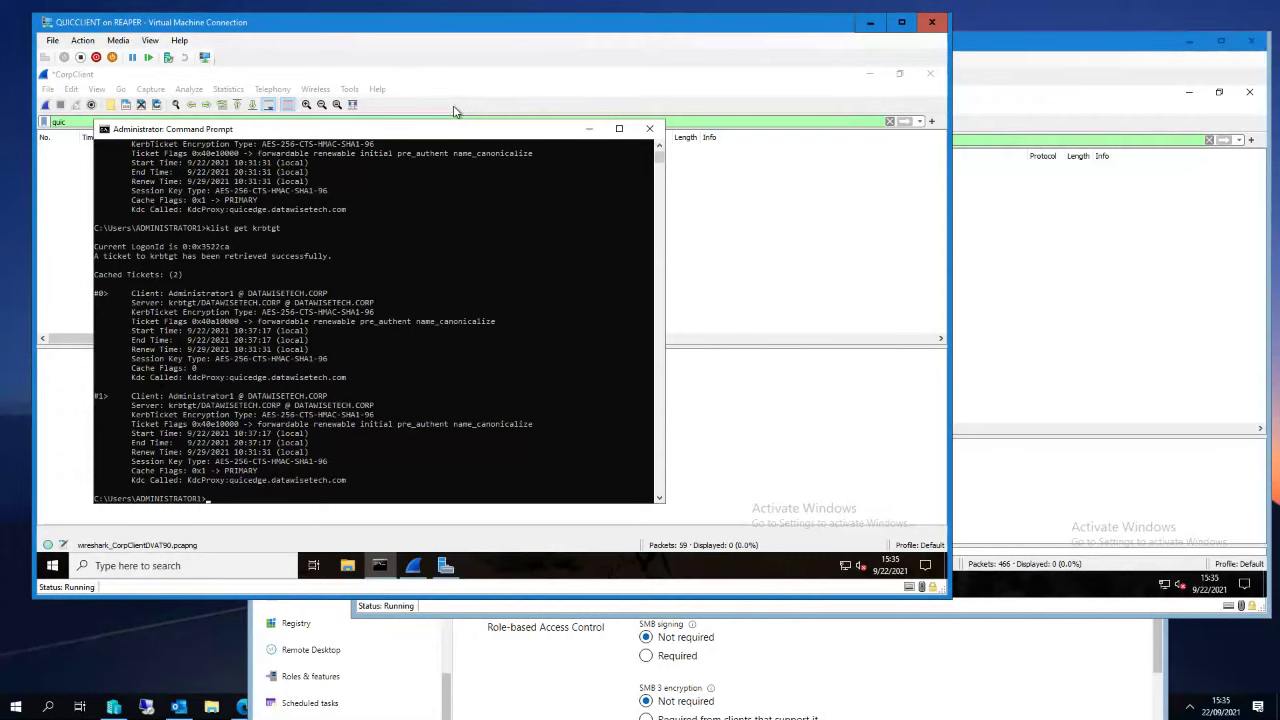
pyautogui.click(40, 126)
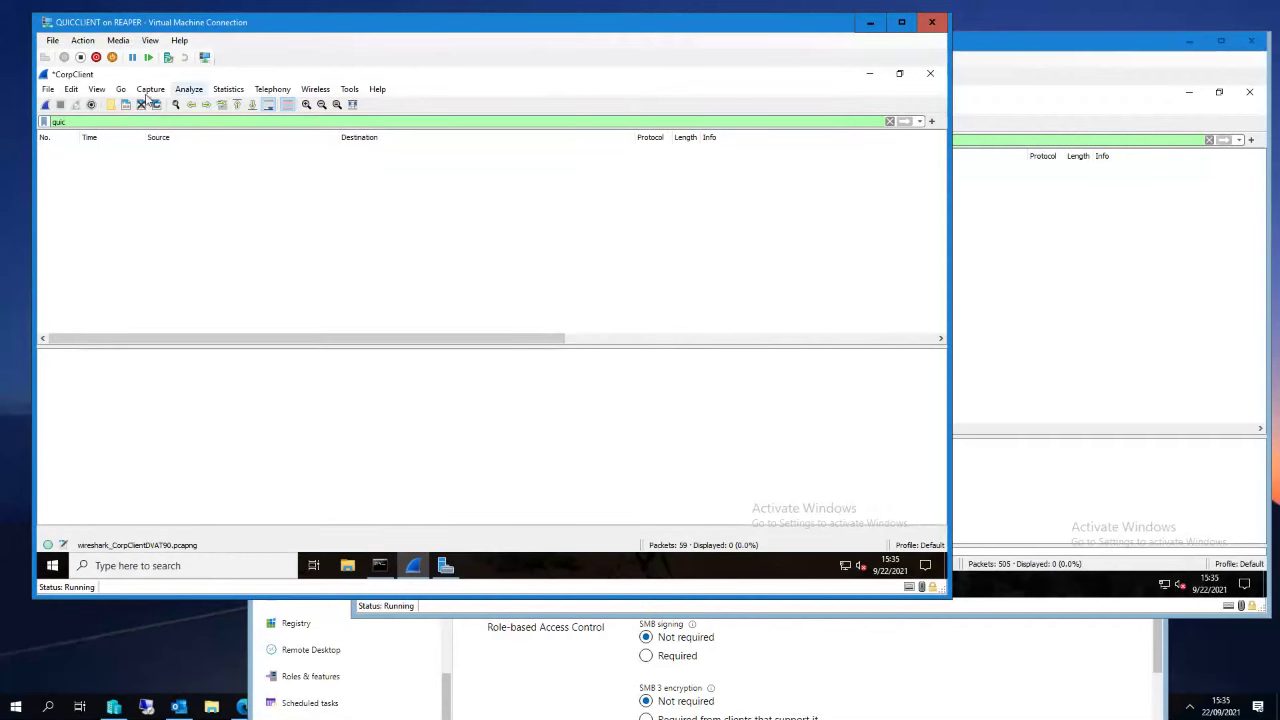
pyautogui.click(44, 105)
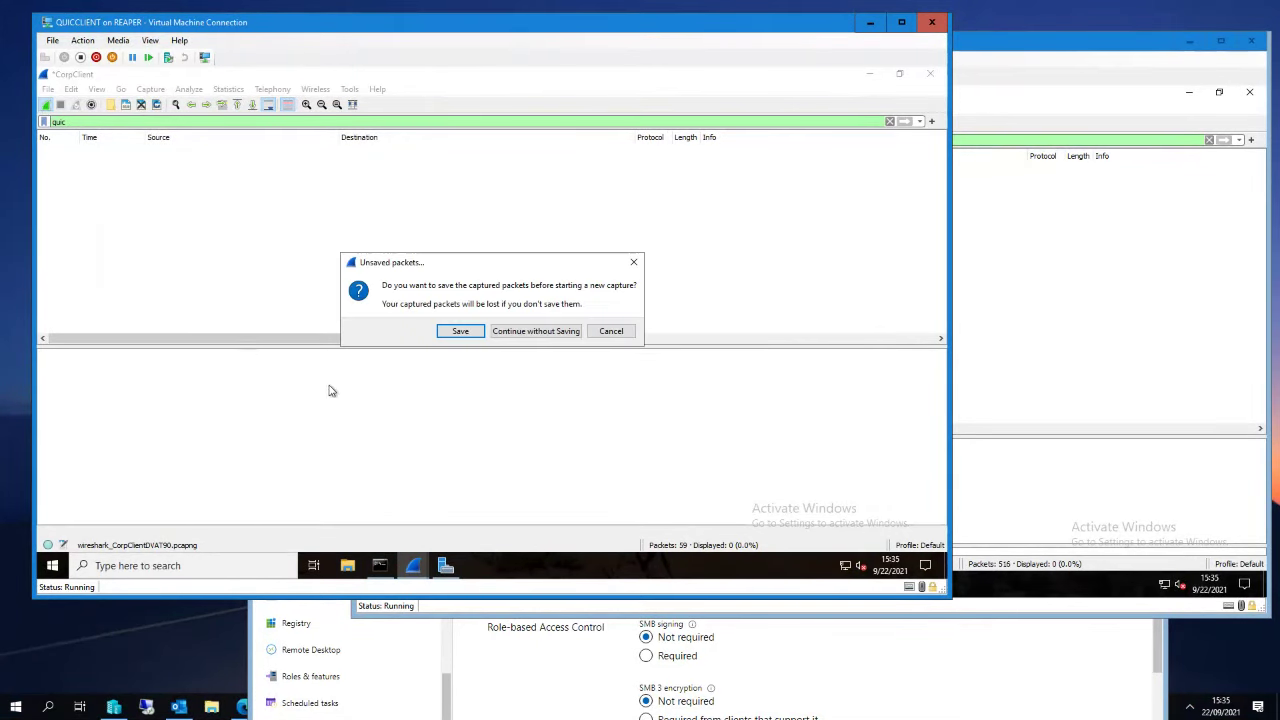
pyautogui.click(510, 333)
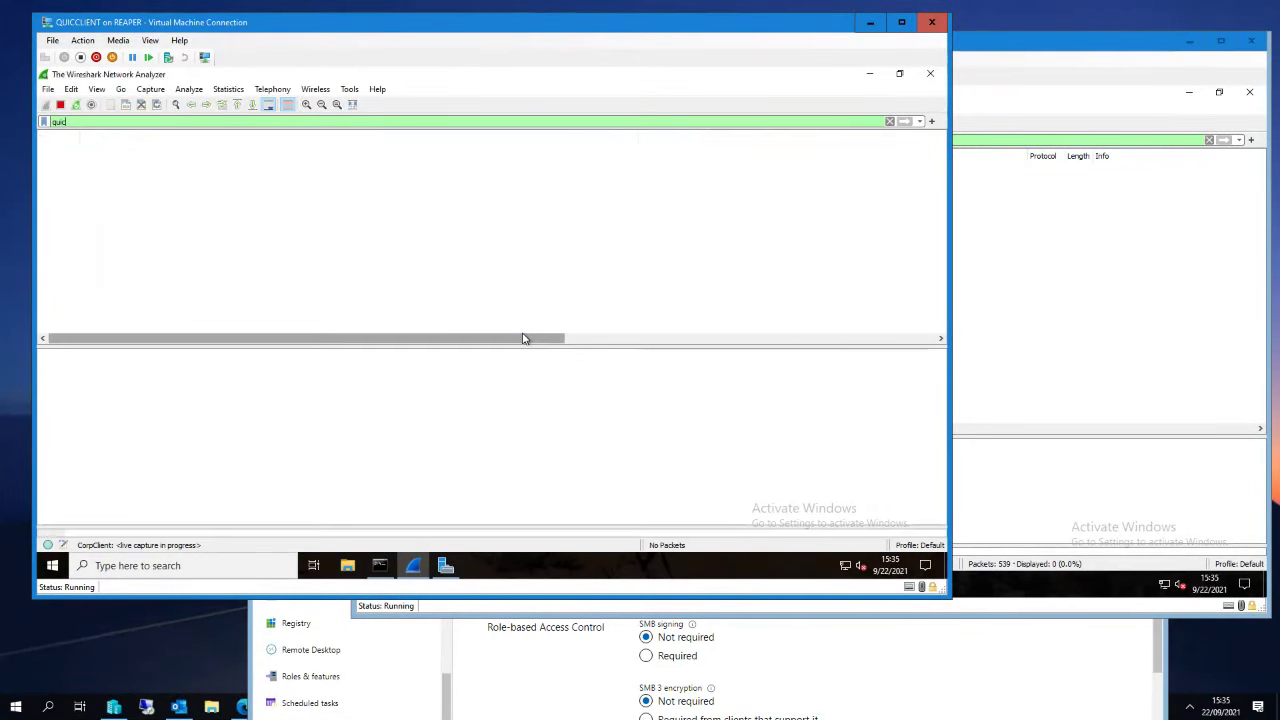
pyautogui.click(380, 565)
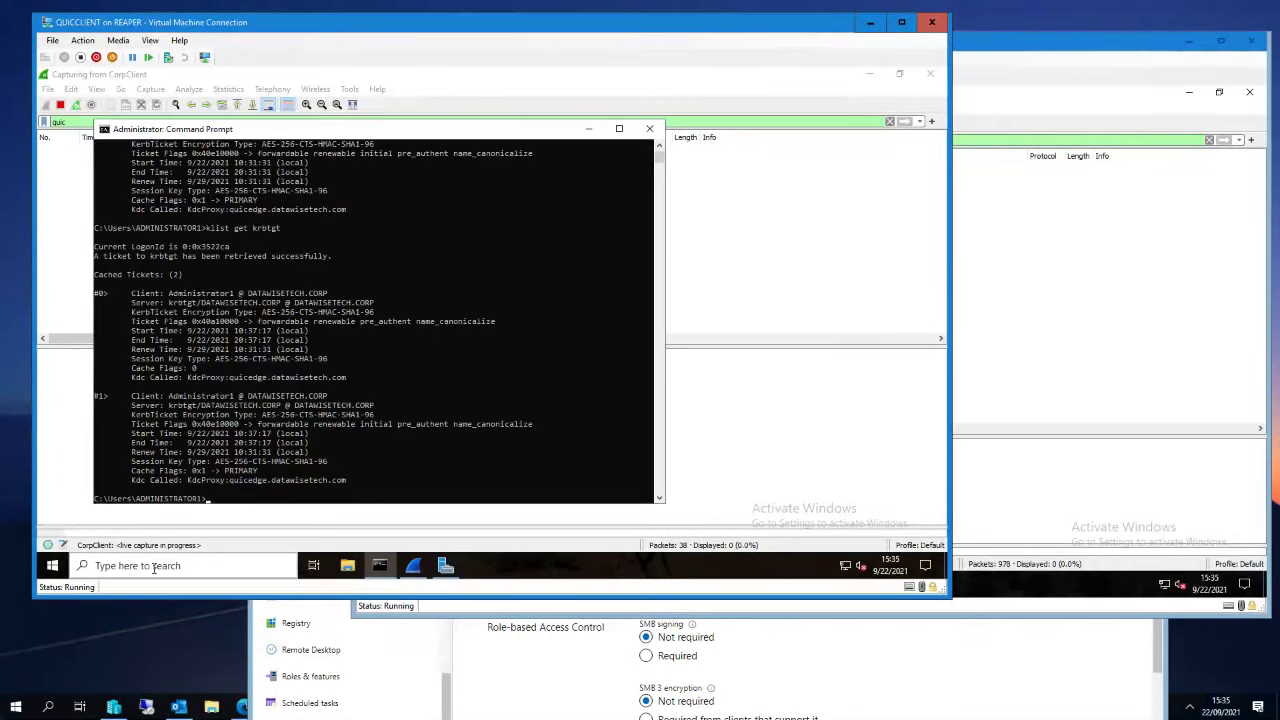
# - Open the Local Group Policy Editor and go to Computer Configuration, Administrative Templates, System, Kerberos, widening the tree to read the folder names
pyautogui.click(153, 566)
pyautogui.write('gpedit')
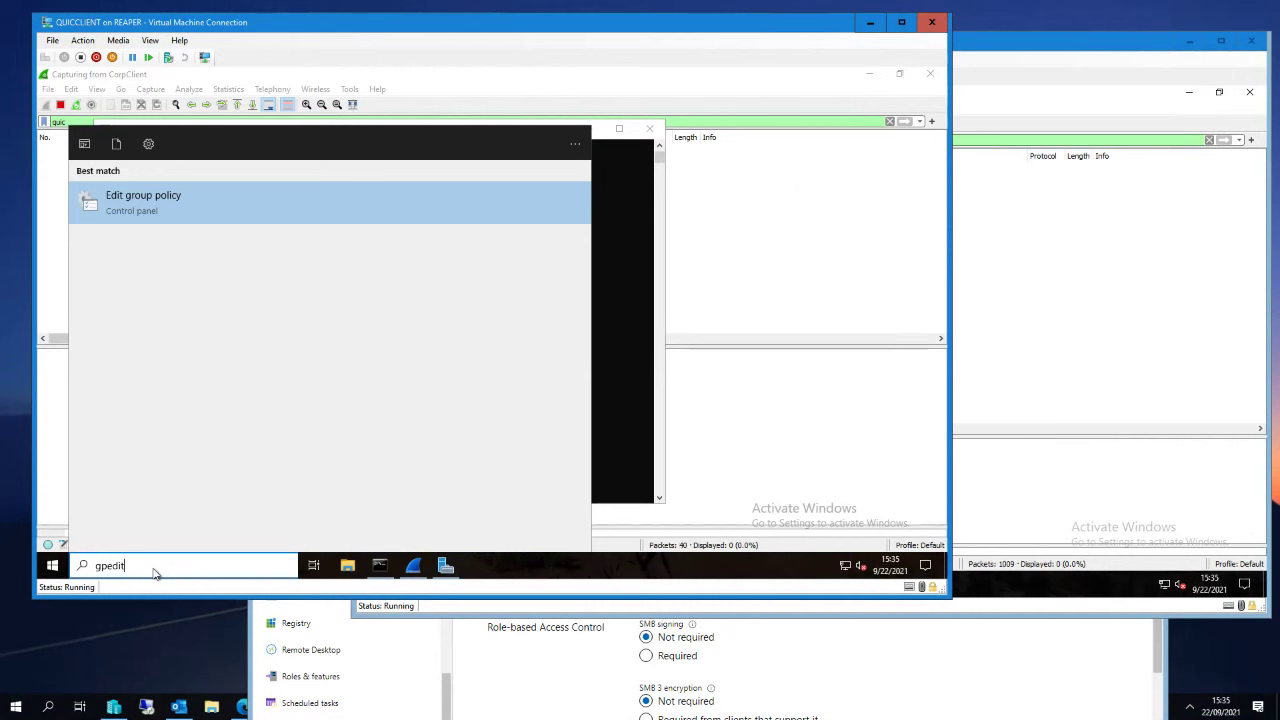
pyautogui.press('Escape')
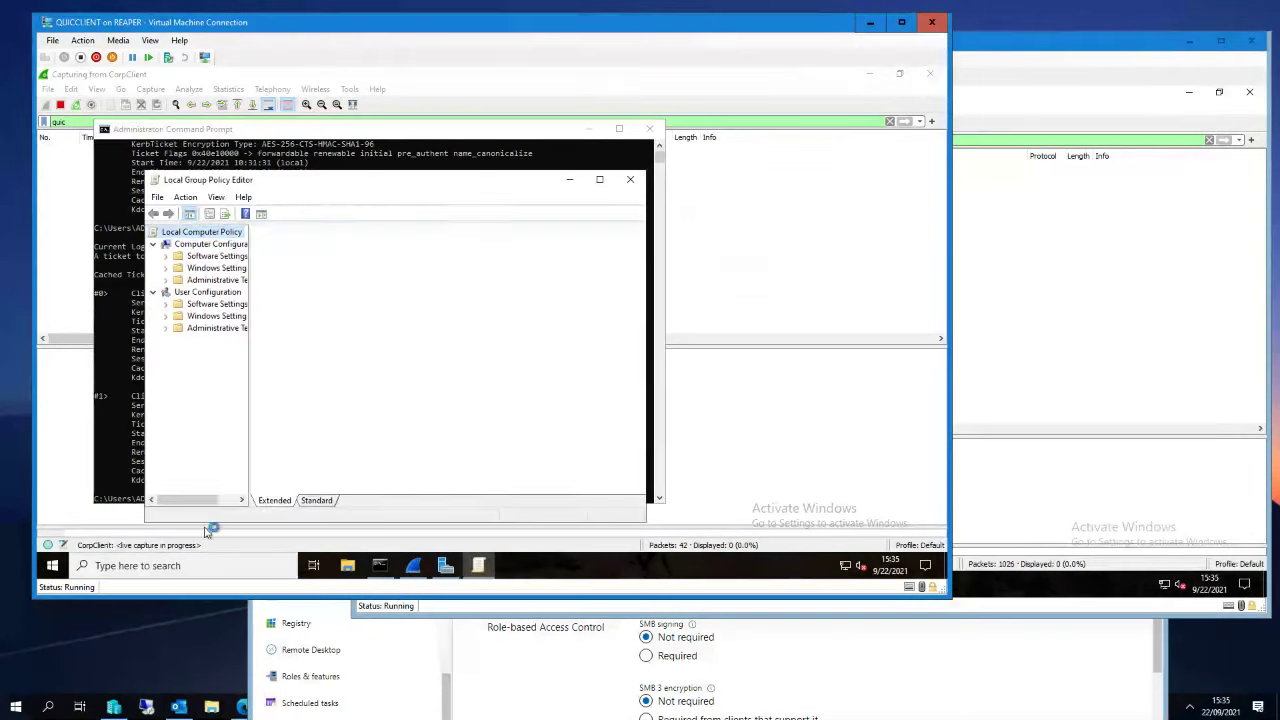
pyautogui.doubleClick(203, 282)
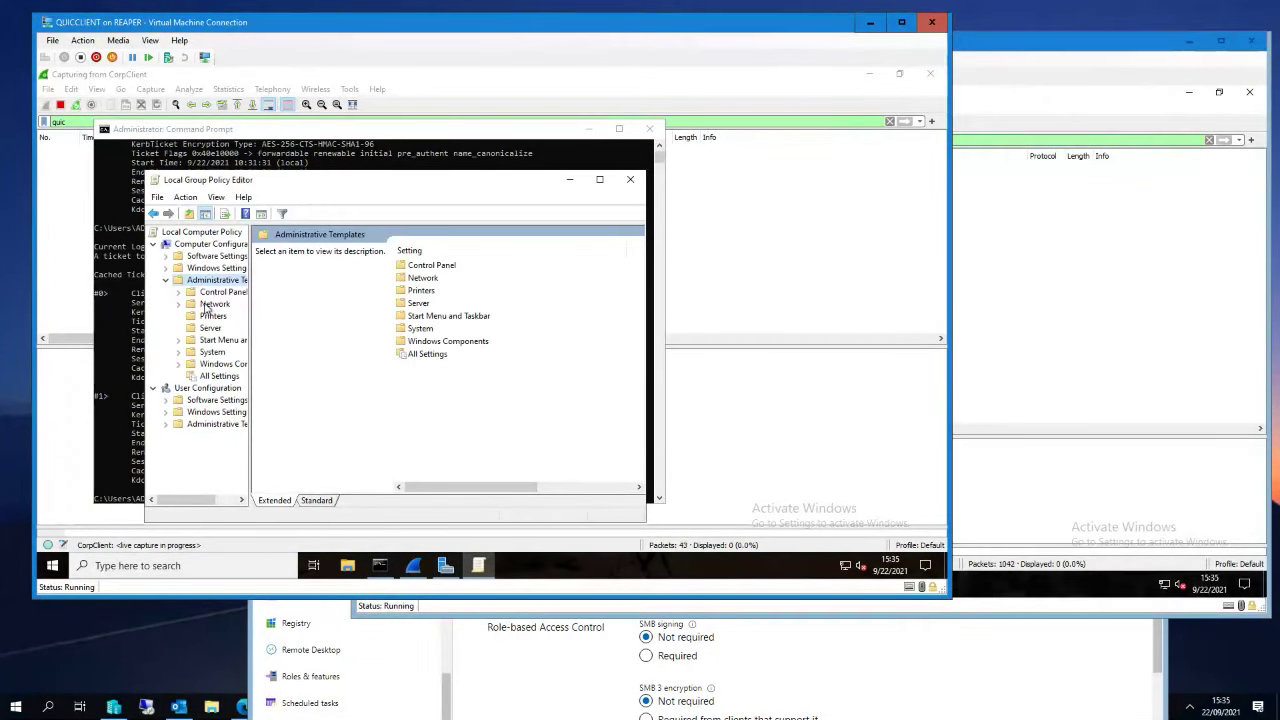
pyautogui.doubleClick(215, 352)
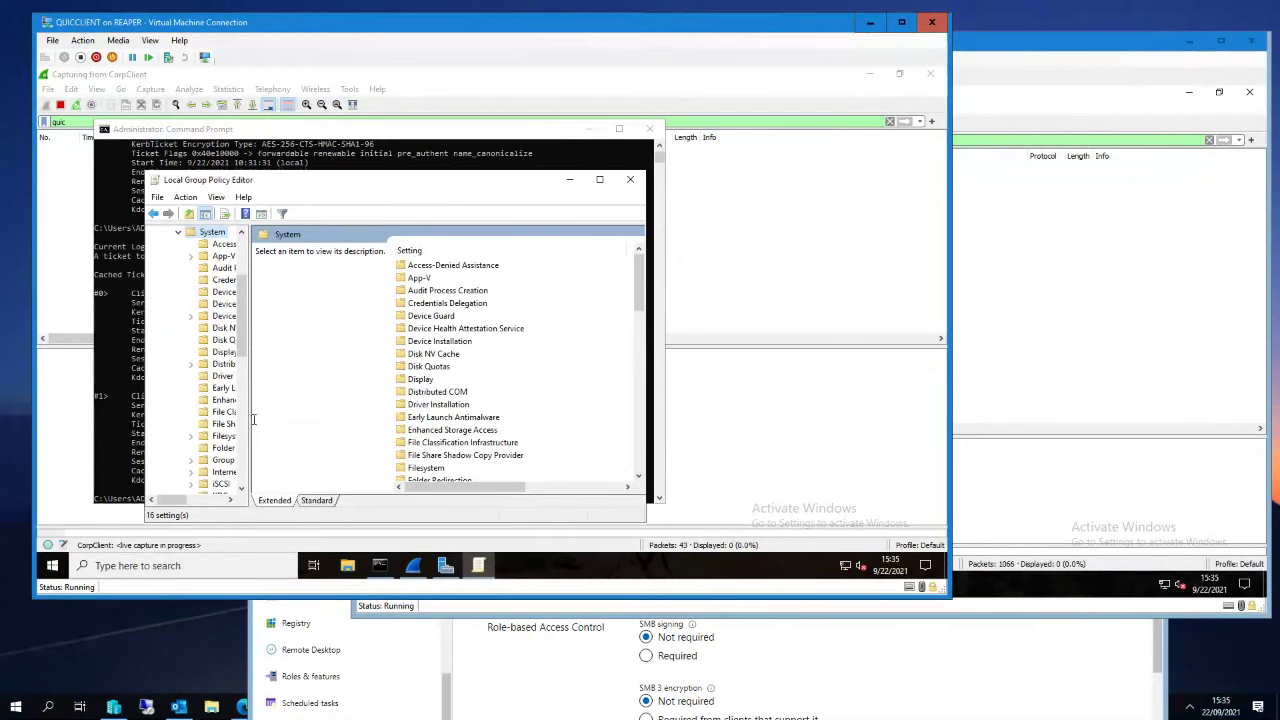
pyautogui.moveTo(254, 422); pyautogui.dragTo(300, 418)
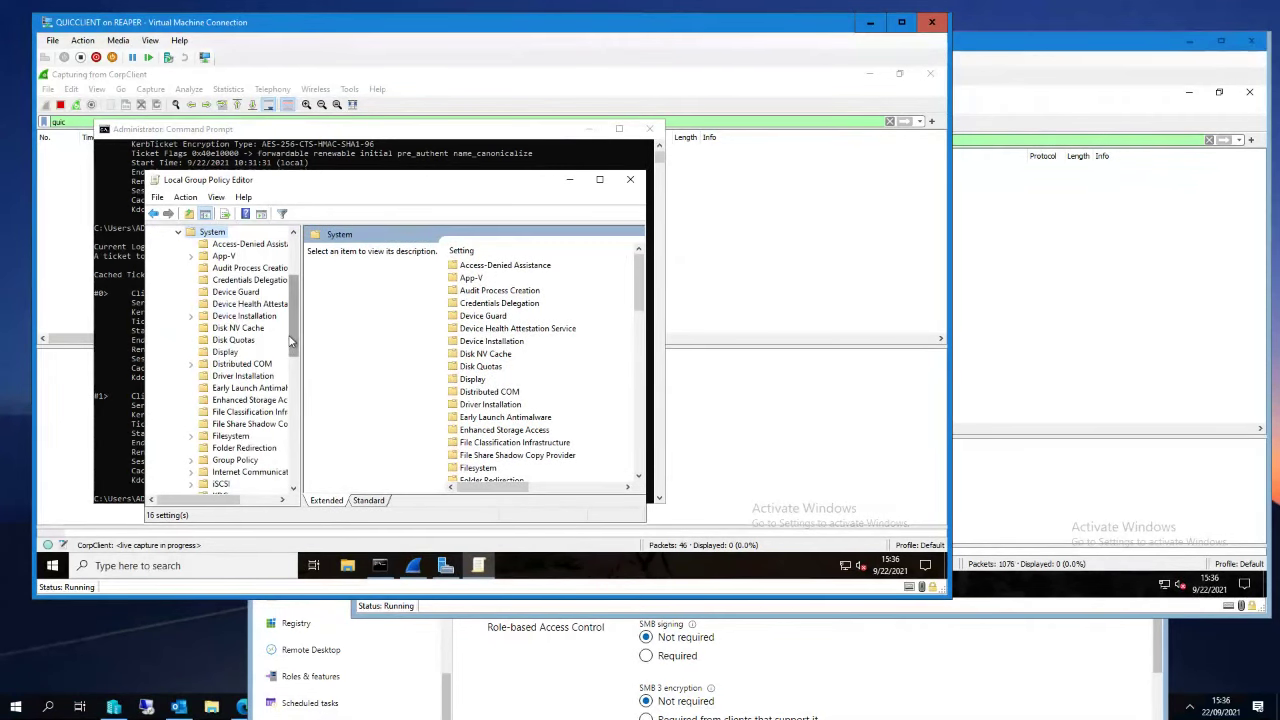
pyautogui.moveTo(298, 358); pyautogui.dragTo(293, 420)
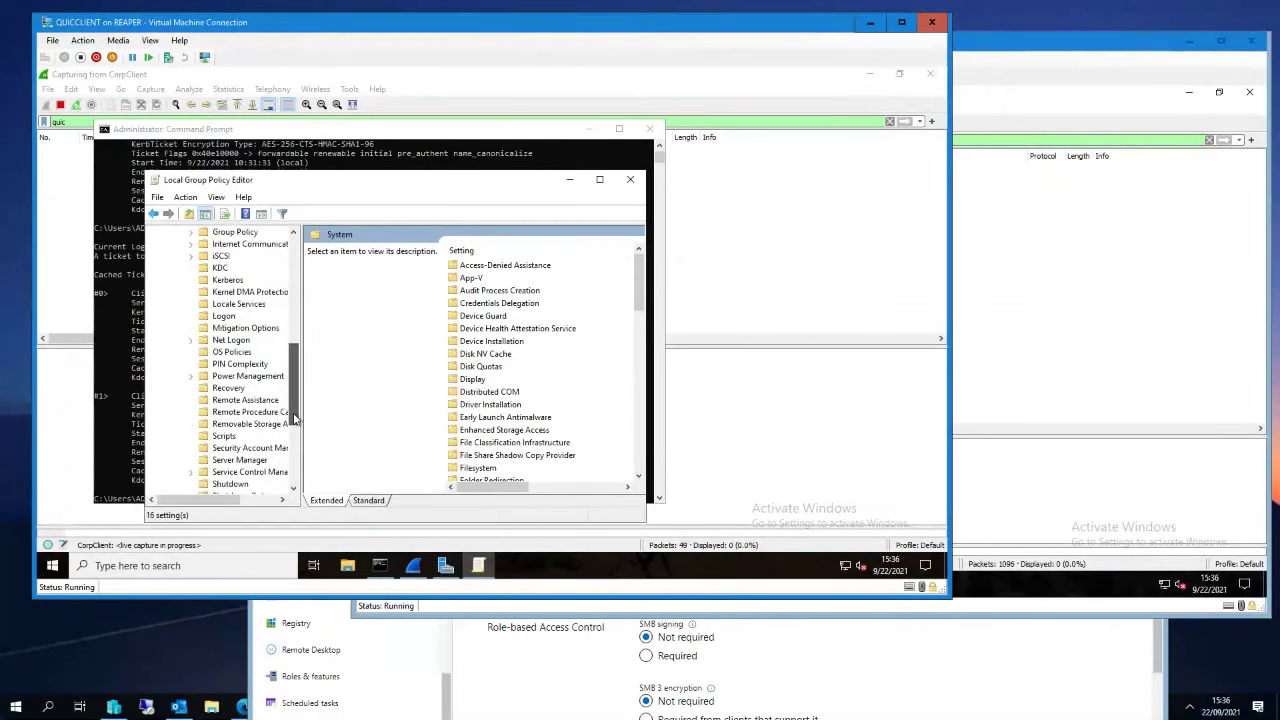
pyautogui.click(227, 280)
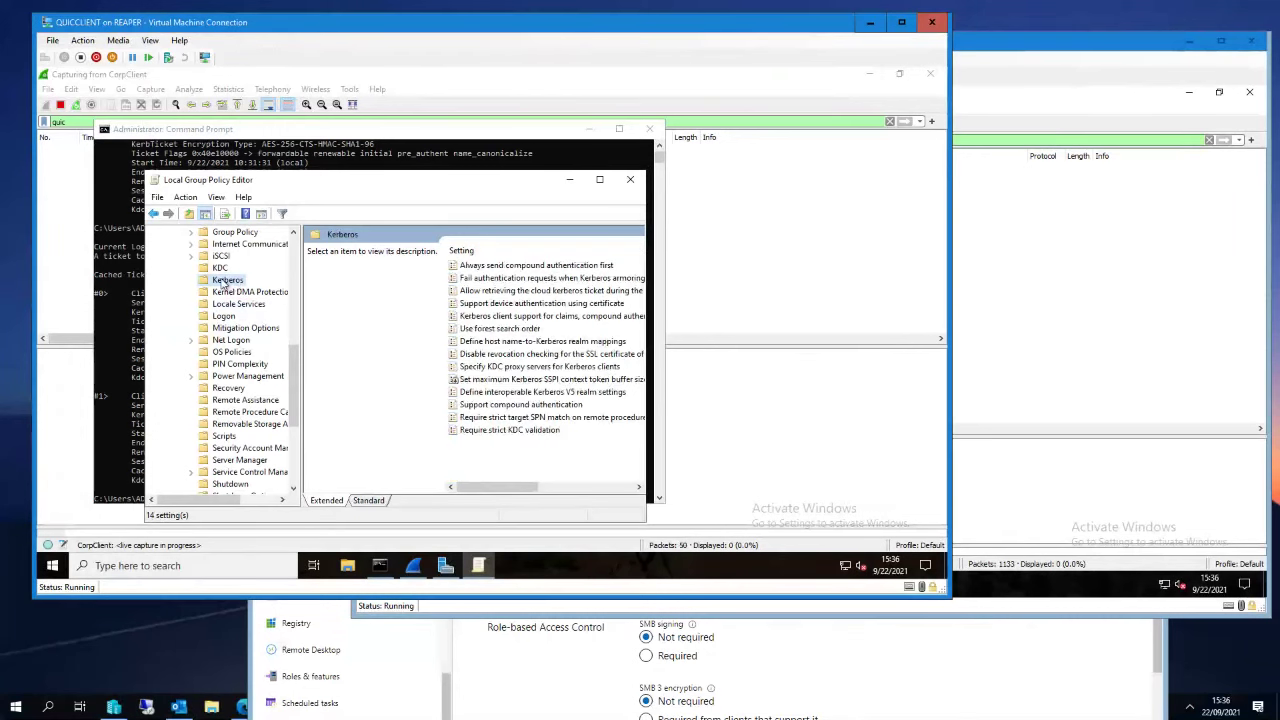
# - Review the policy "Specify KDC proxy servers for Kerberos clients" and its defined proxy server mappings, leaving the policy as it is
pyautogui.click(499, 367)
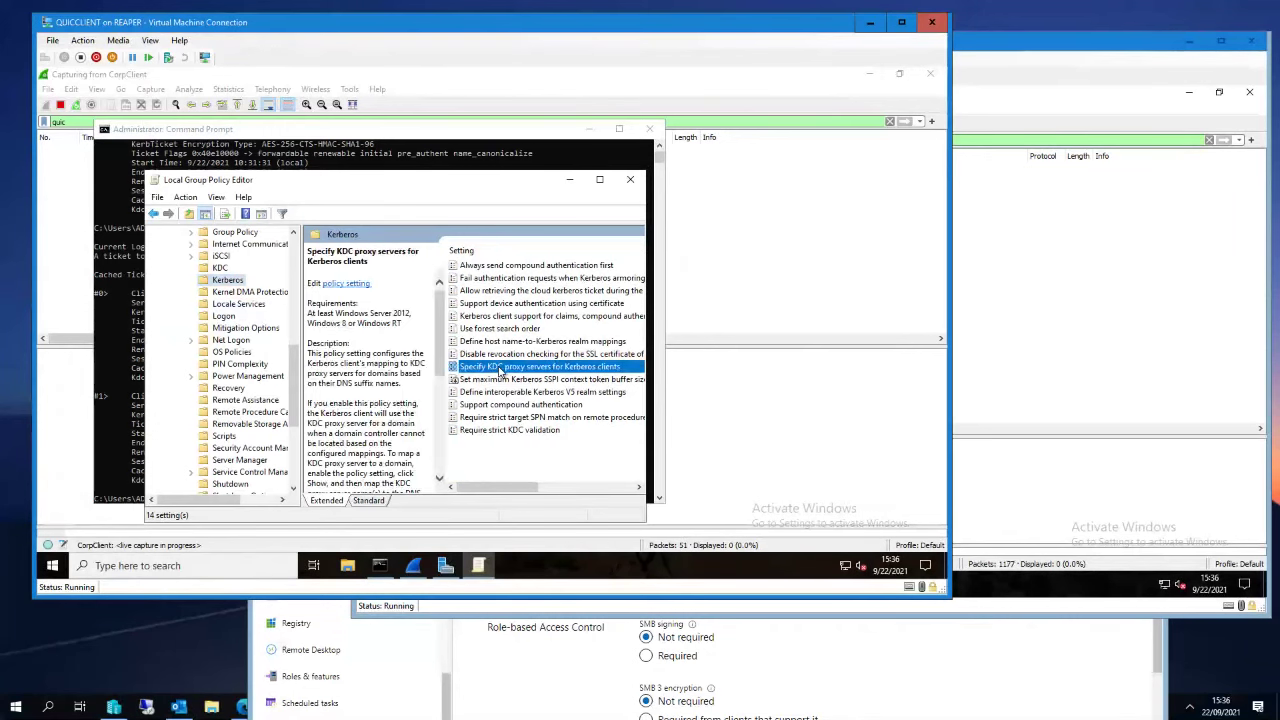
pyautogui.doubleClick(499, 367)
pyautogui.click(248, 305)
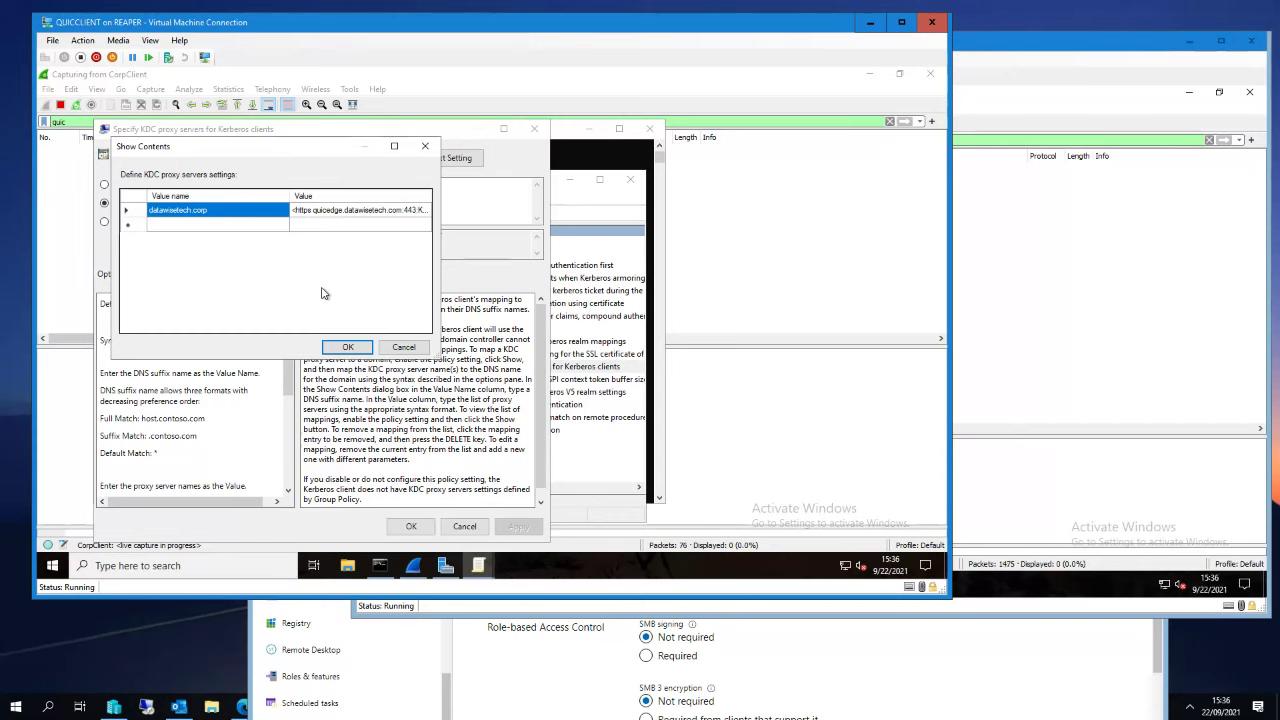
pyautogui.click(345, 347)
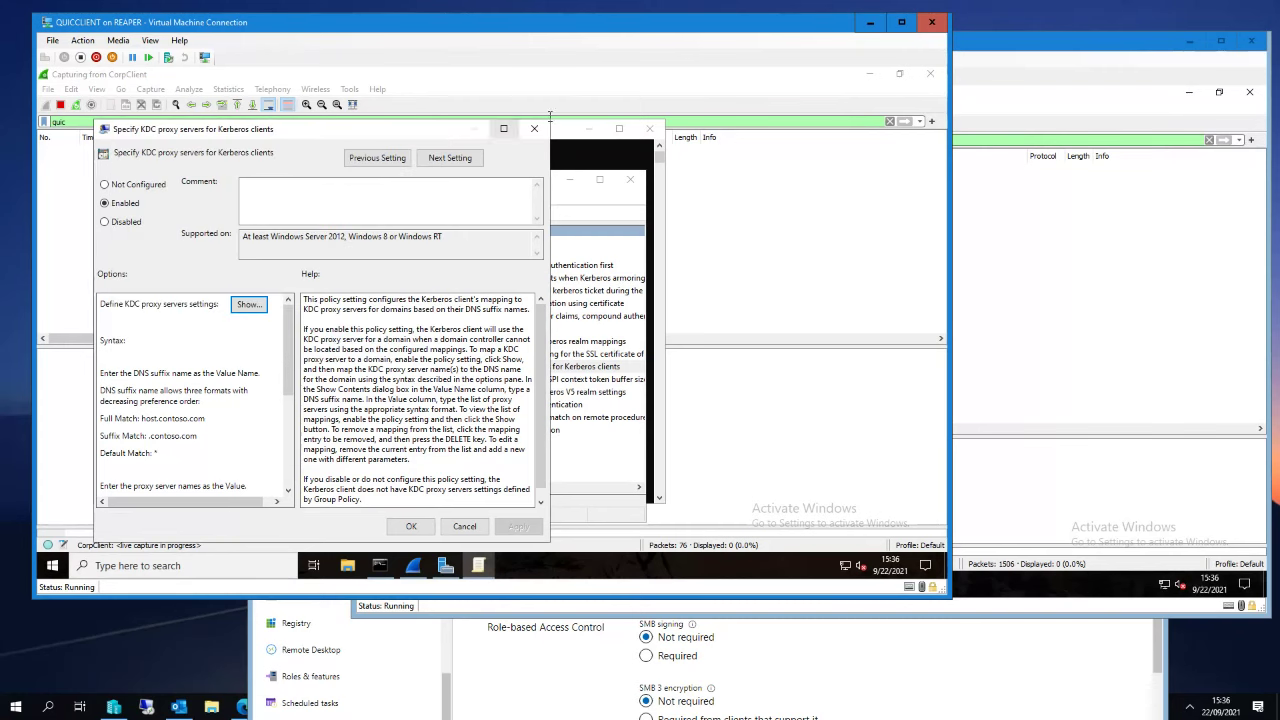
pyautogui.click(534, 128)
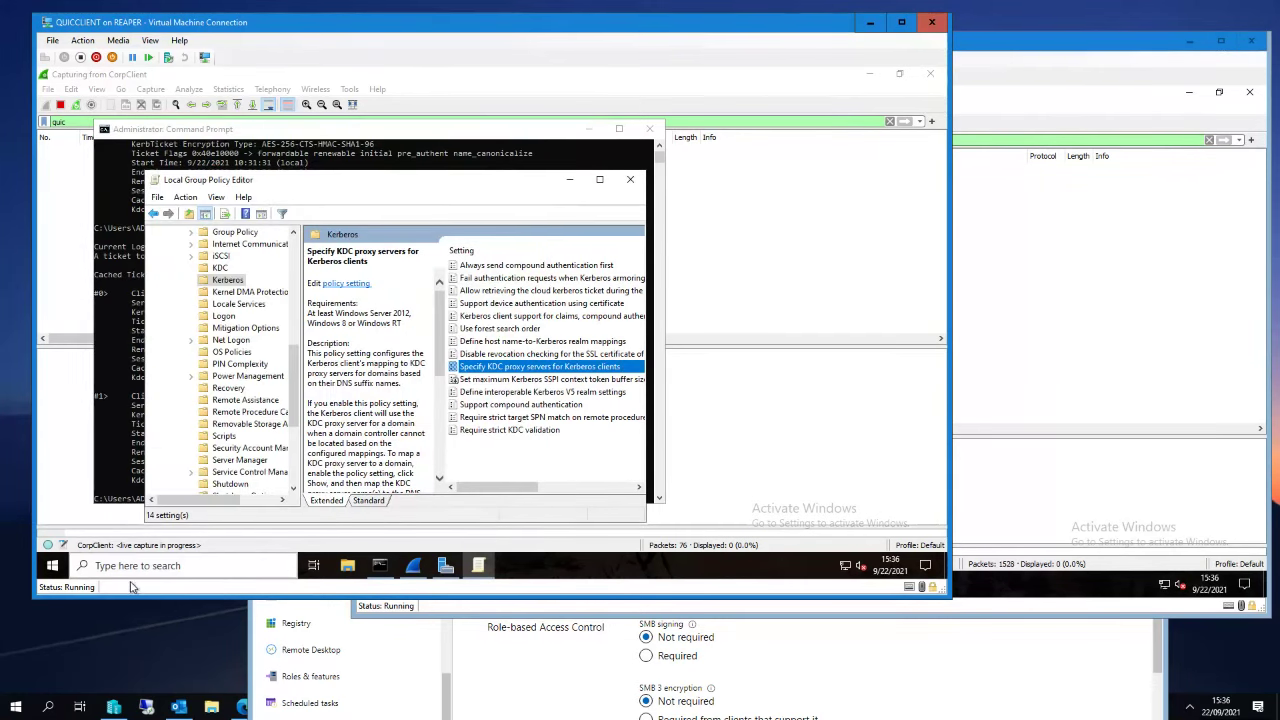
# - Open the Registry Editor on QUICCLIENT and maximize its window
pyautogui.click(135, 565)
pyautogui.write('regd')
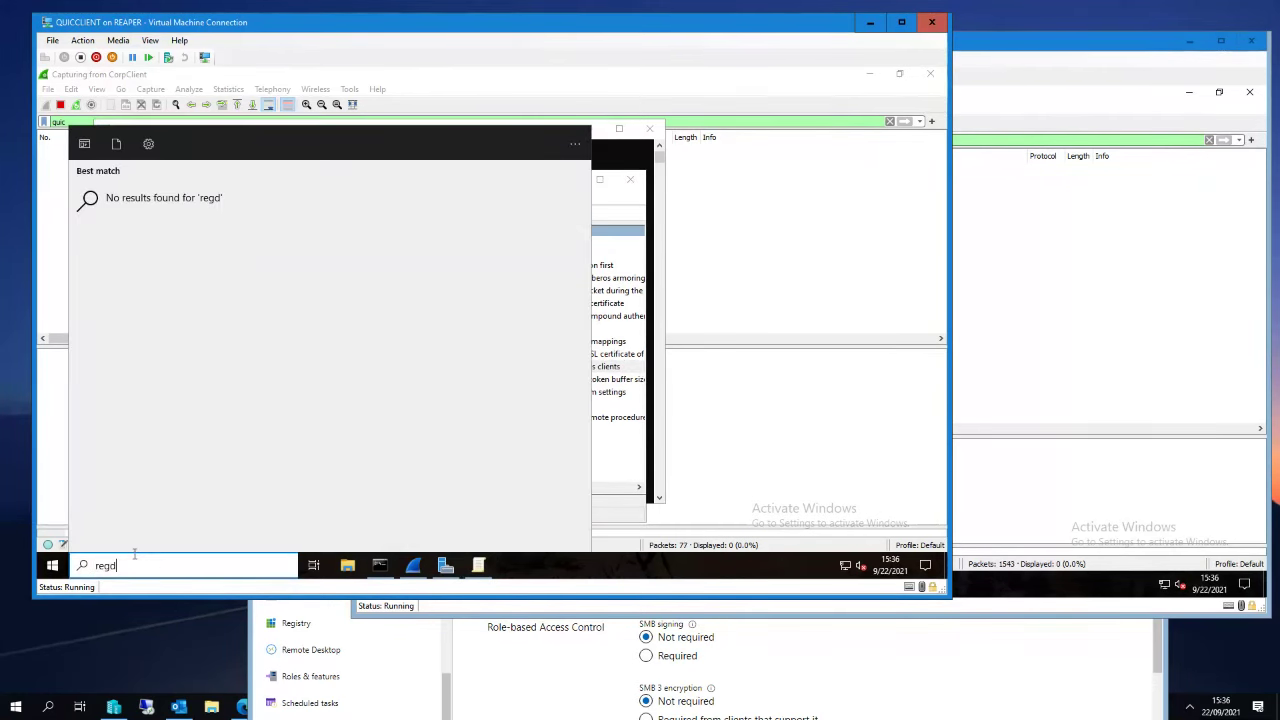
pyautogui.press('BackSpace')
pyautogui.press('Return')
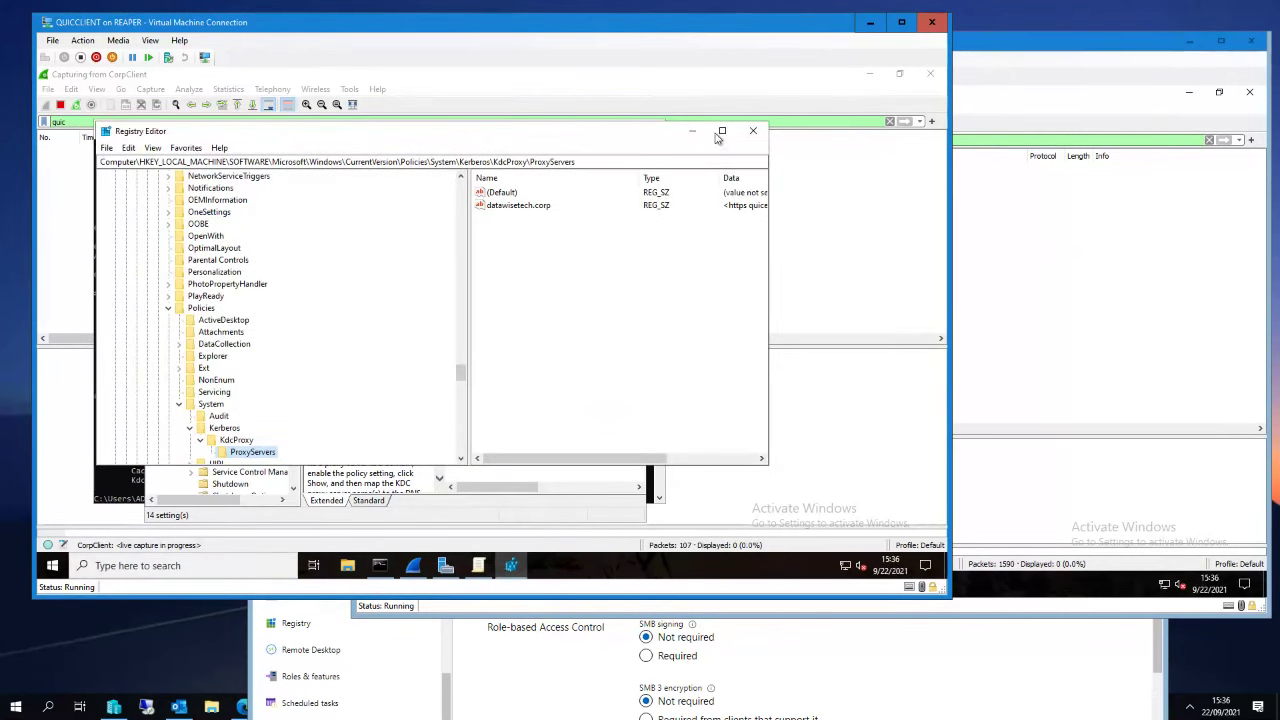
pyautogui.click(722, 131)
# - Inspect the values of the Kerberos policy key and its KdcProxy ProxyServers subkey, and minimize the Registry Editor
pyautogui.click(165, 368)
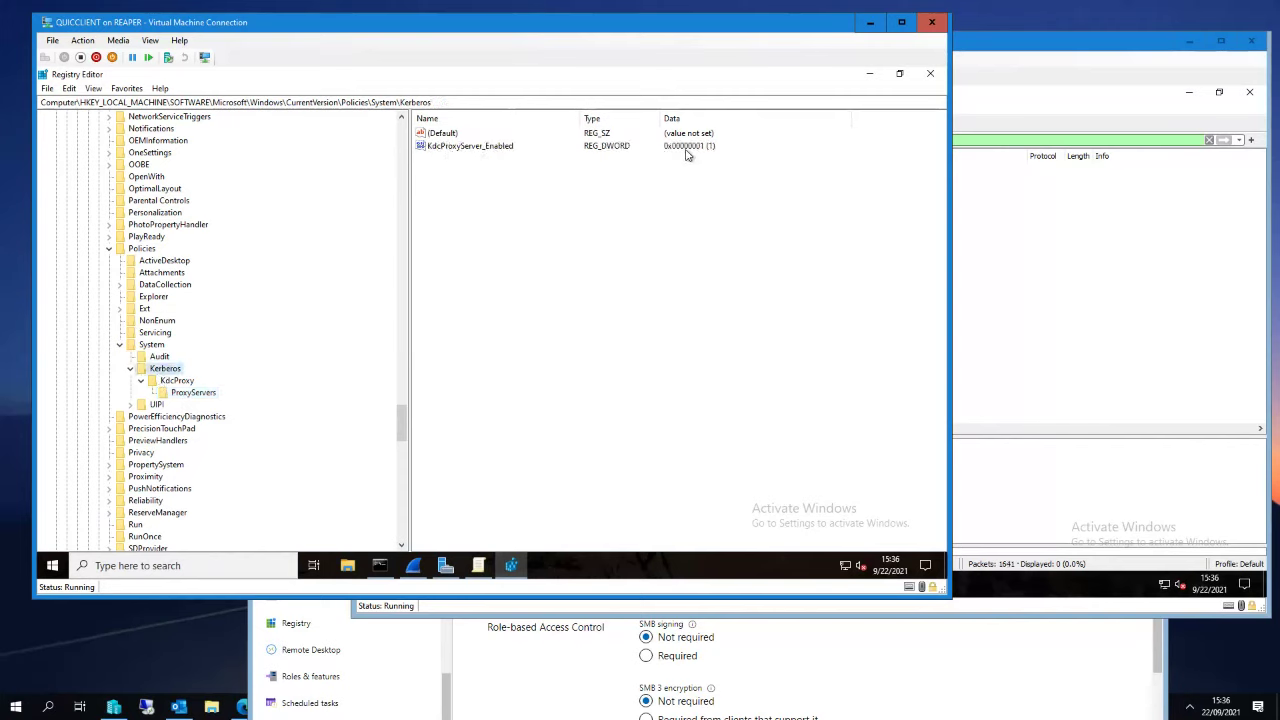
pyautogui.click(190, 392)
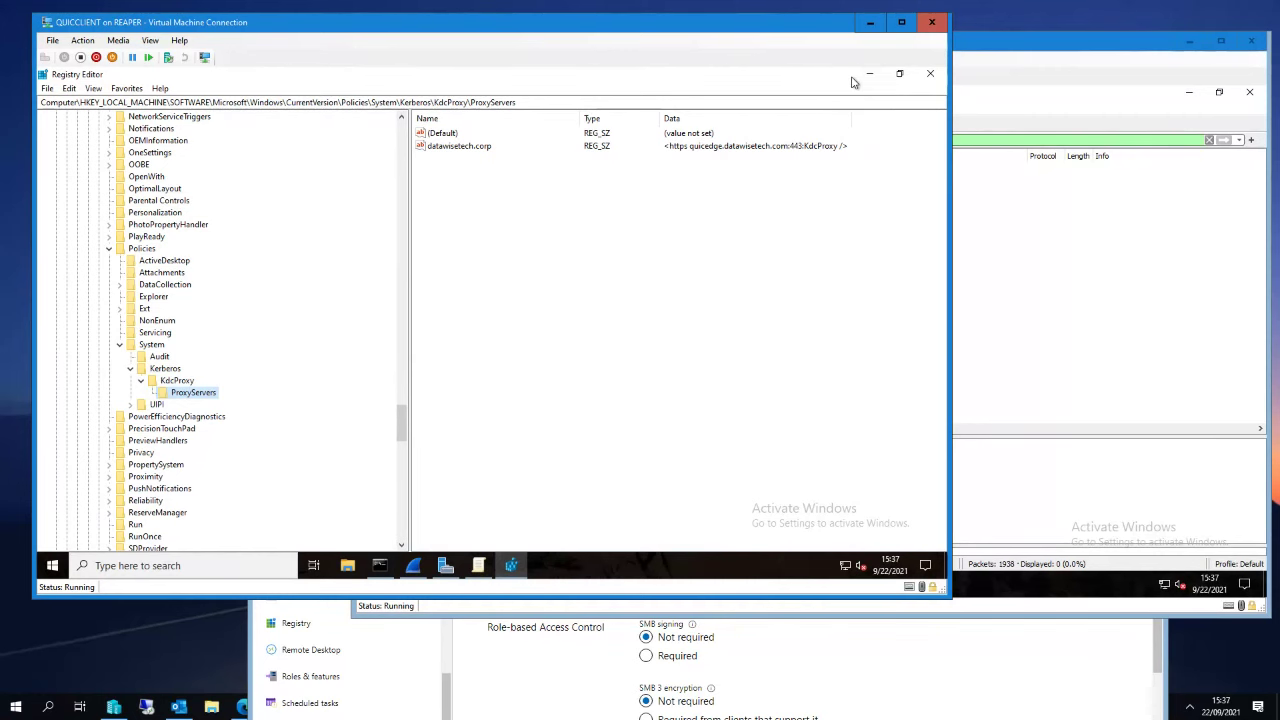
pyautogui.click(869, 81)
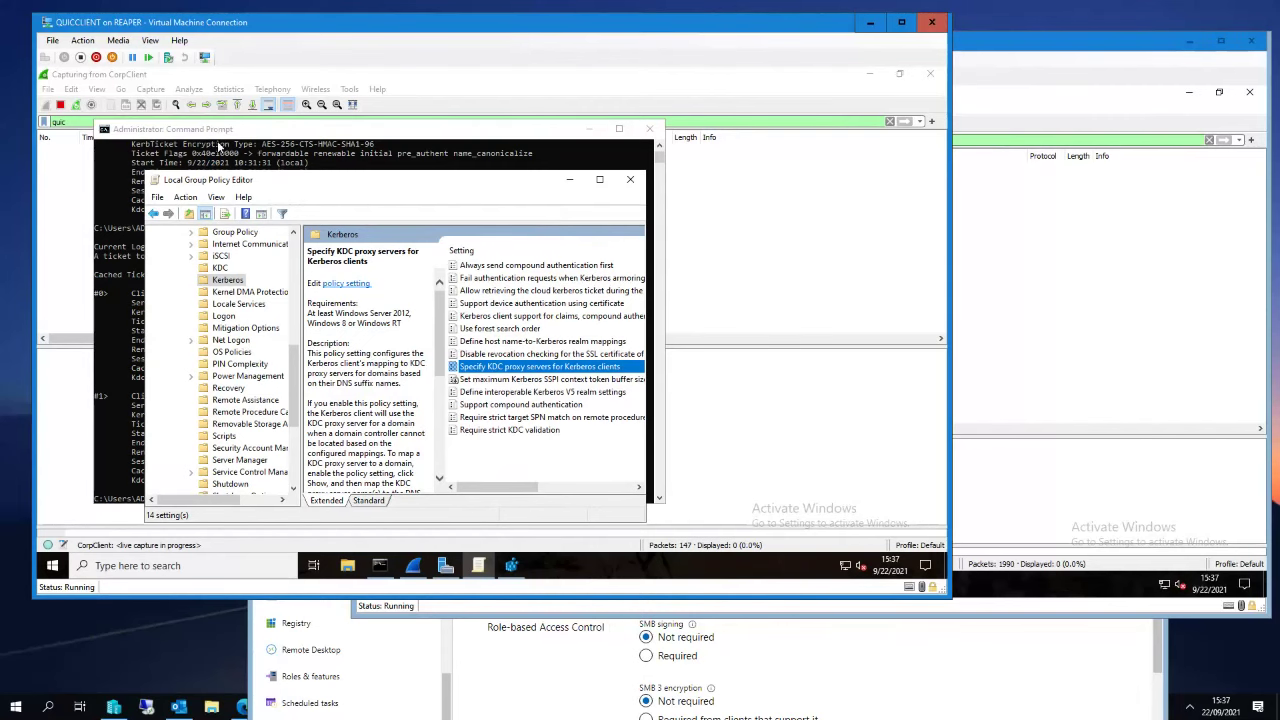
# - Open the BusinessPlans share on w2k22Azure in File Explorer and check the captured QUIC packets in Wireshark
pyautogui.click(348, 566)
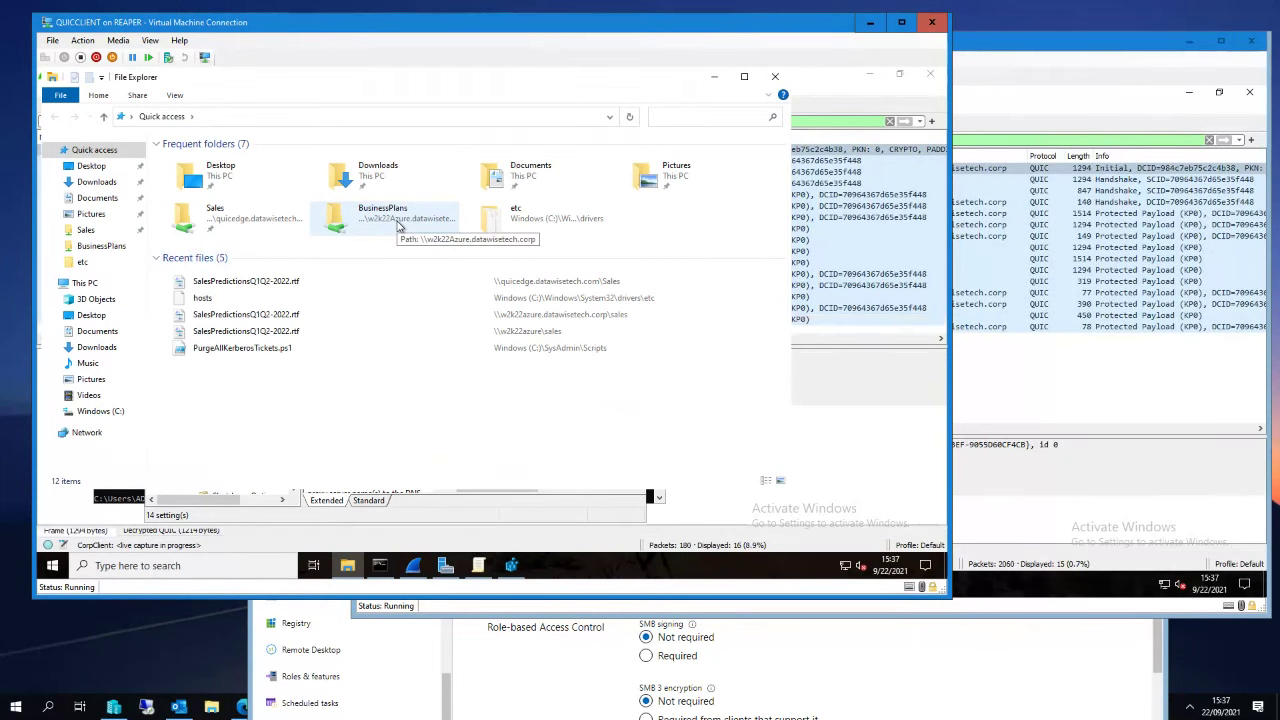
pyautogui.click(397, 228)
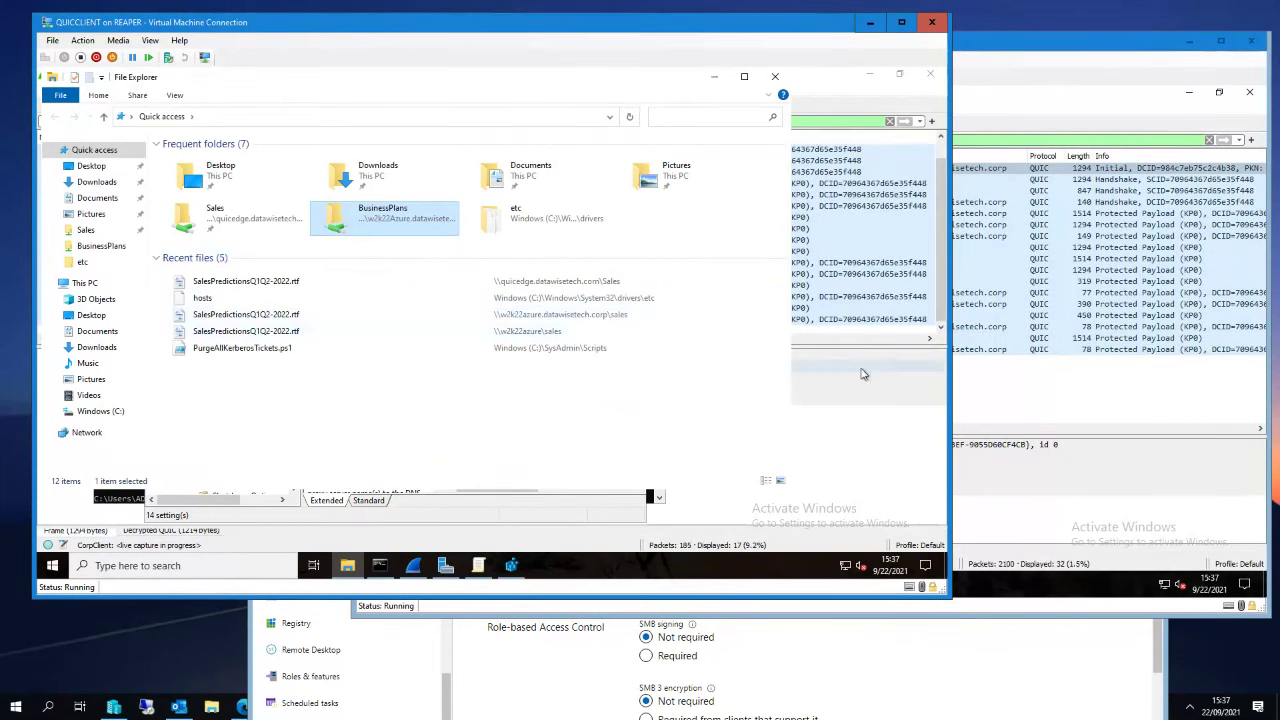
pyautogui.click(863, 371)
pyautogui.click(640, 297)
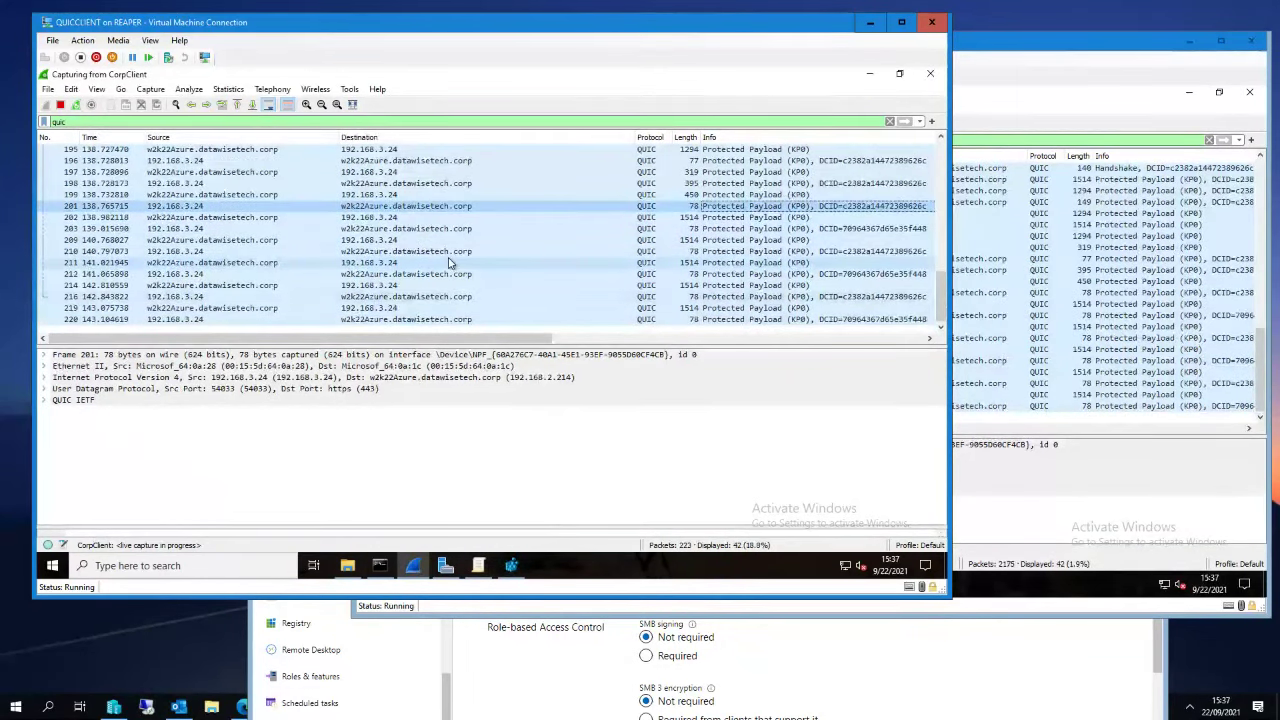
# - Open SMB over QUIC Testing Guide.rtf from the BusinessPlans share and return to the live CorpClient capture
pyautogui.click(348, 567)
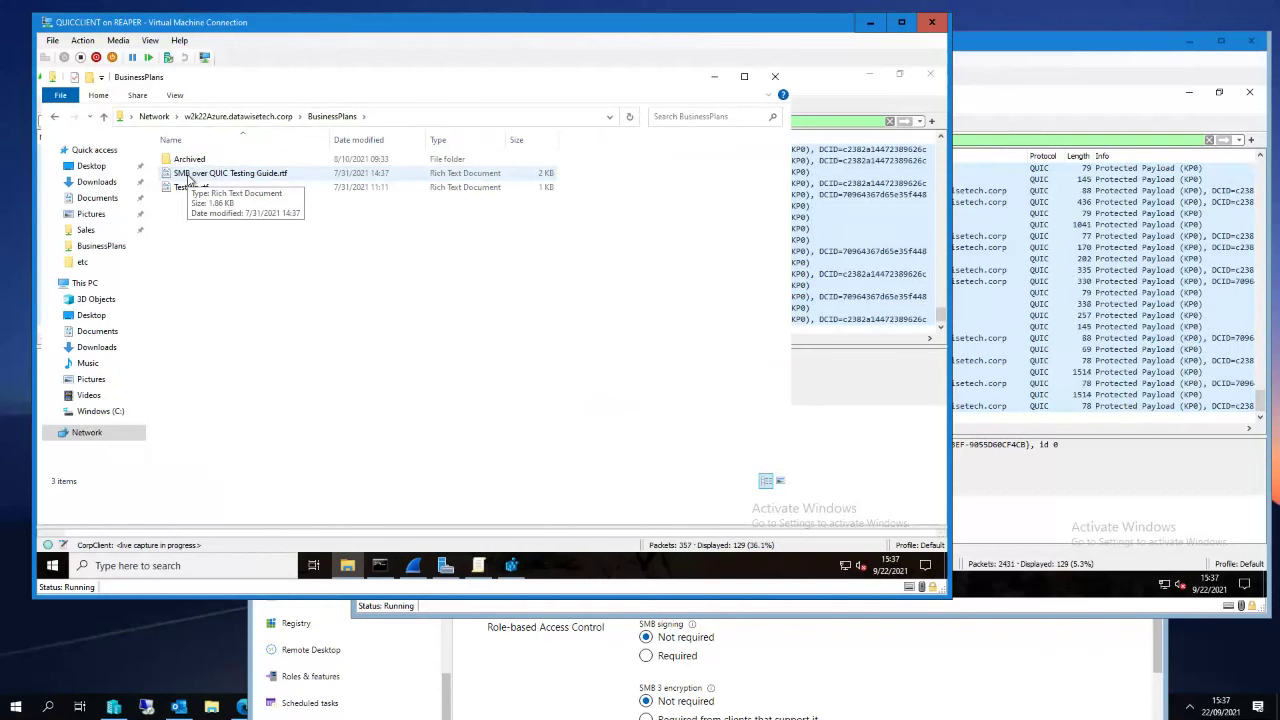
pyautogui.doubleClick(191, 175)
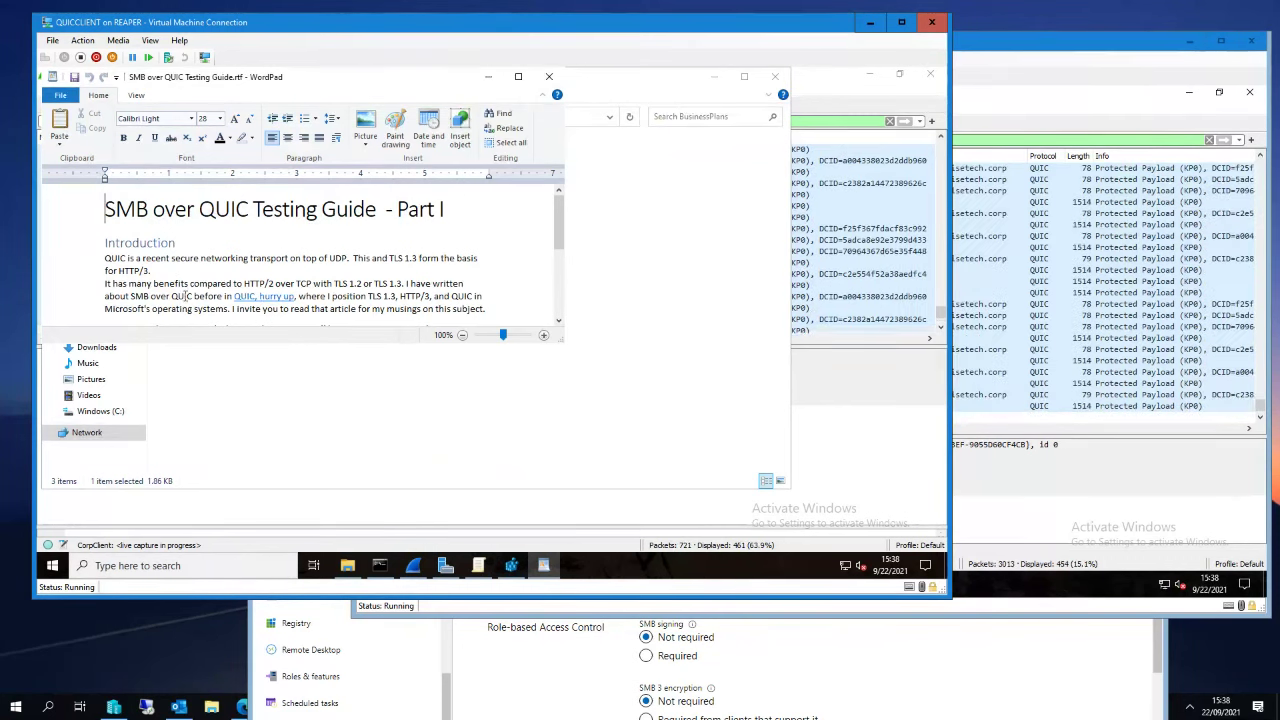
pyautogui.click(893, 272)
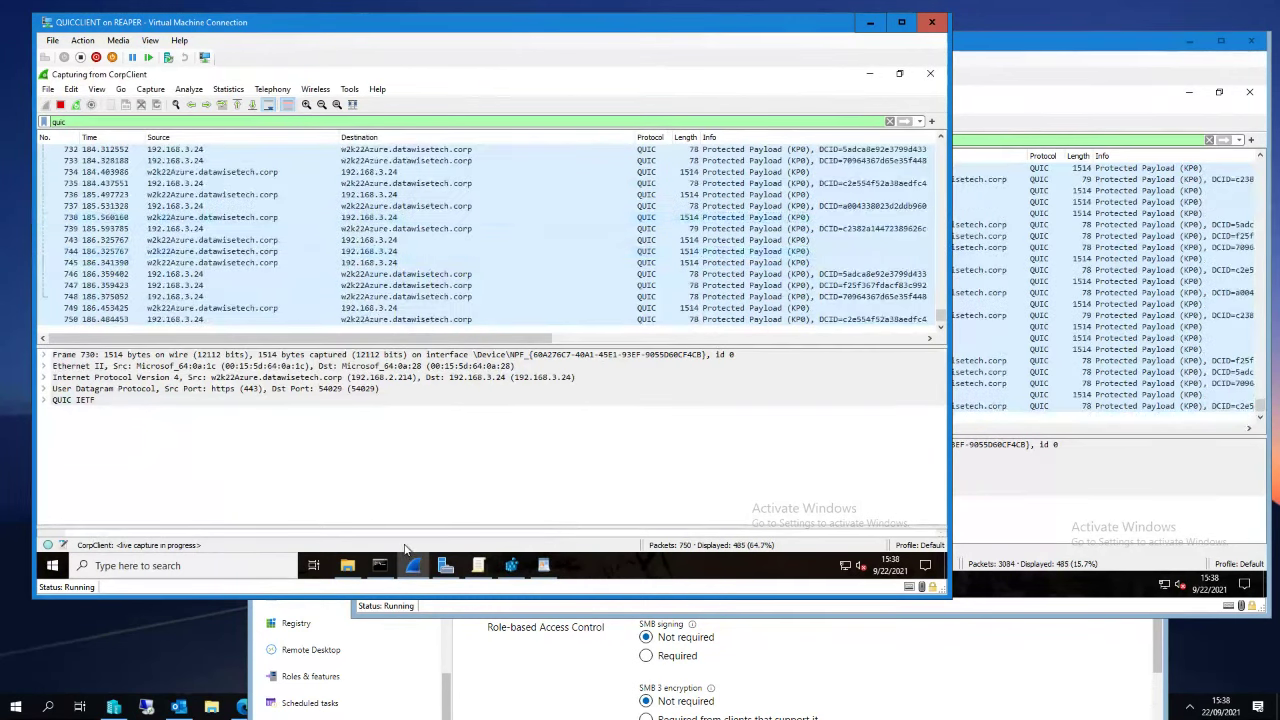
# - Request the Kerberos ticket on QUICCLIENT by running klist get krbtgt in the Command Prompt
pyautogui.moveTo(381, 570)
pyautogui.click(356, 447)
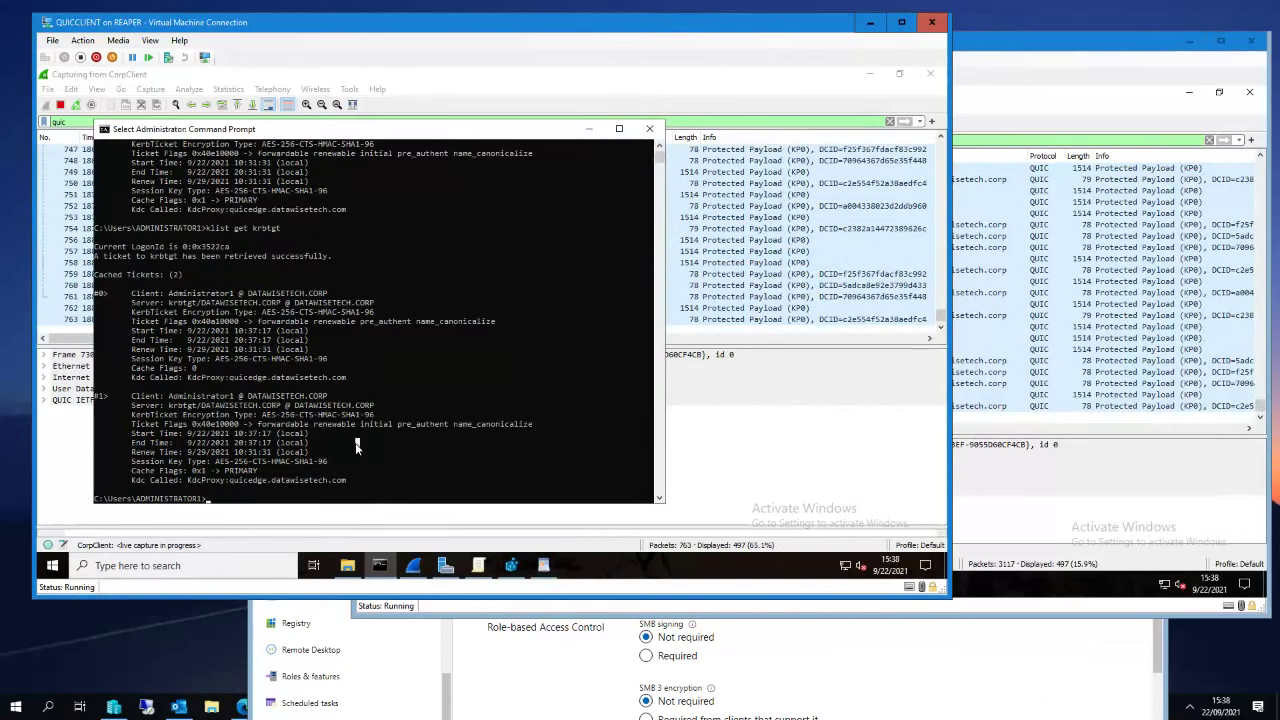
pyautogui.write('klist get krbtgt')
pyautogui.press('Return')
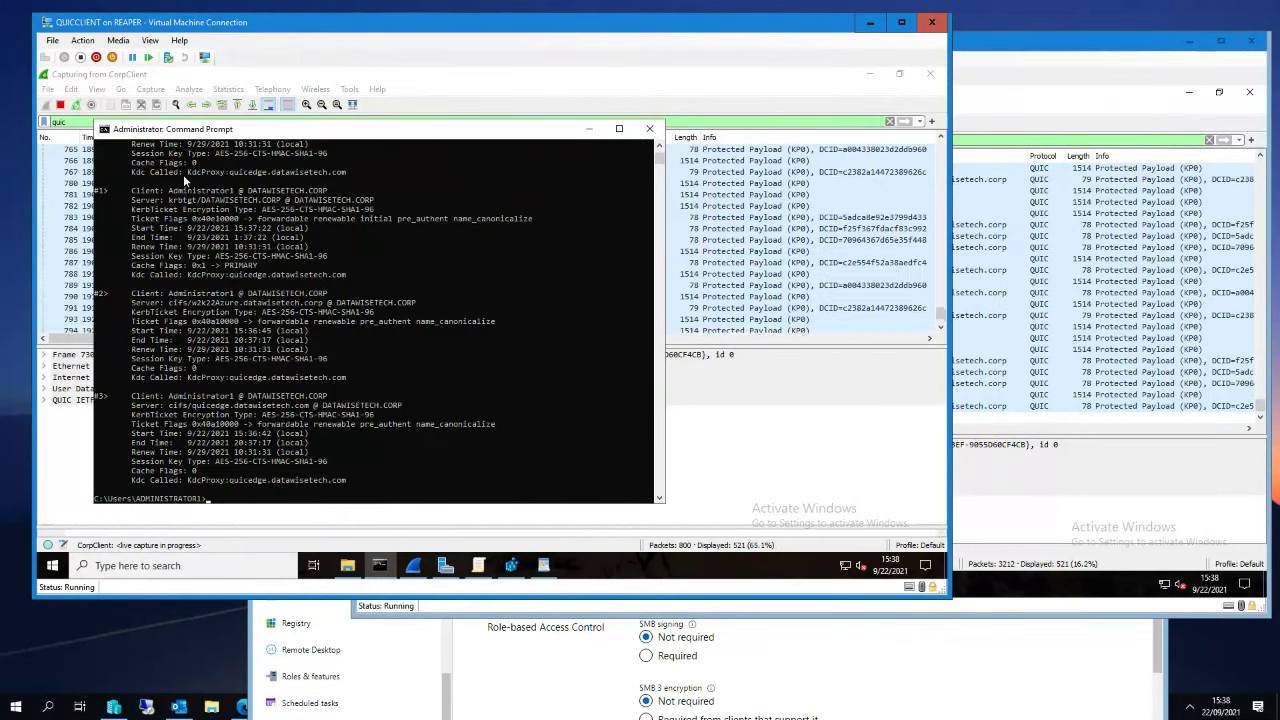
# - Highlight the KDC proxy and server entries of the cifs ticket for w2k22Azure, and bring the BusinessPlans share window back to the front
pyautogui.scroll(3, 194, 209)
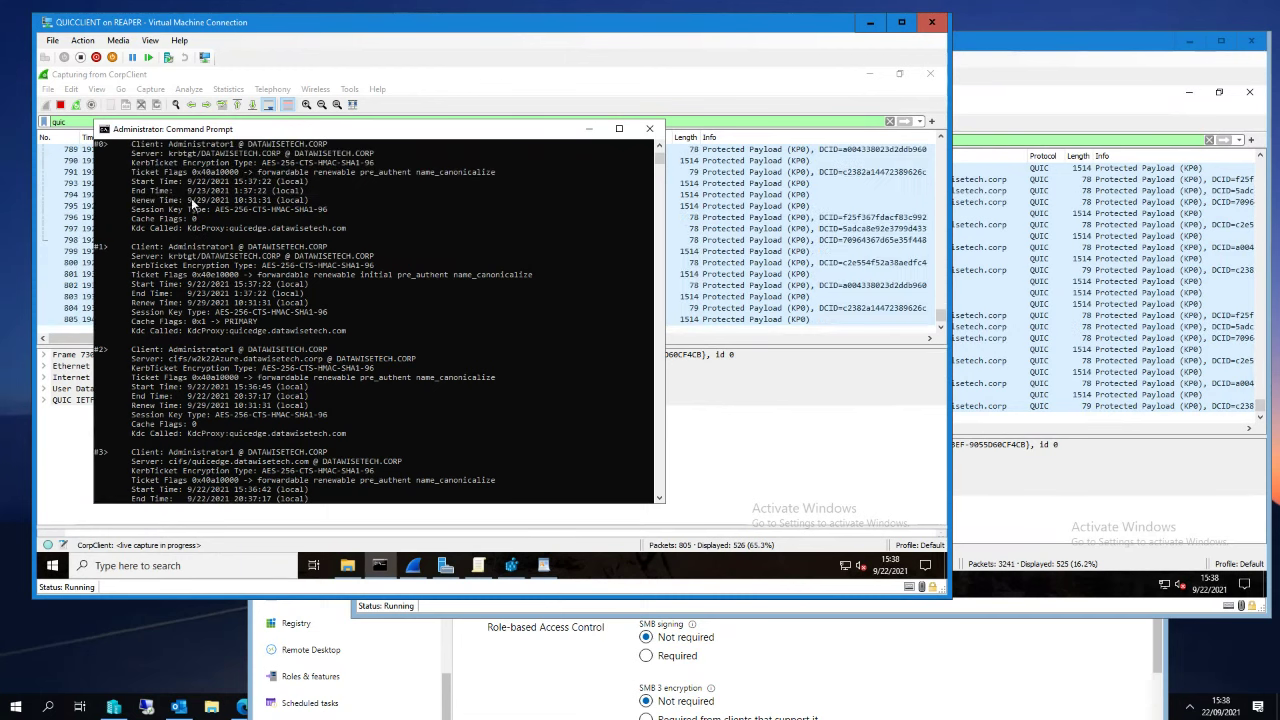
pyautogui.scroll(-1, 194, 190)
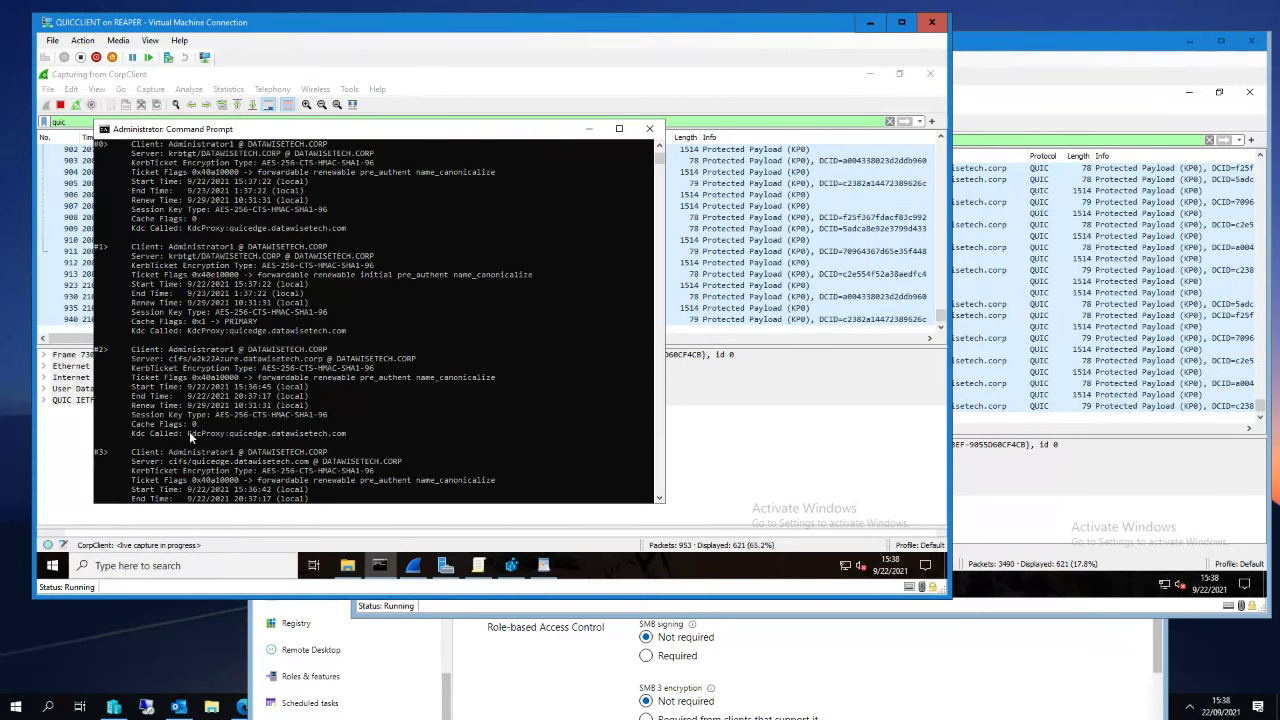
pyautogui.moveTo(187, 433); pyautogui.dragTo(355, 438)
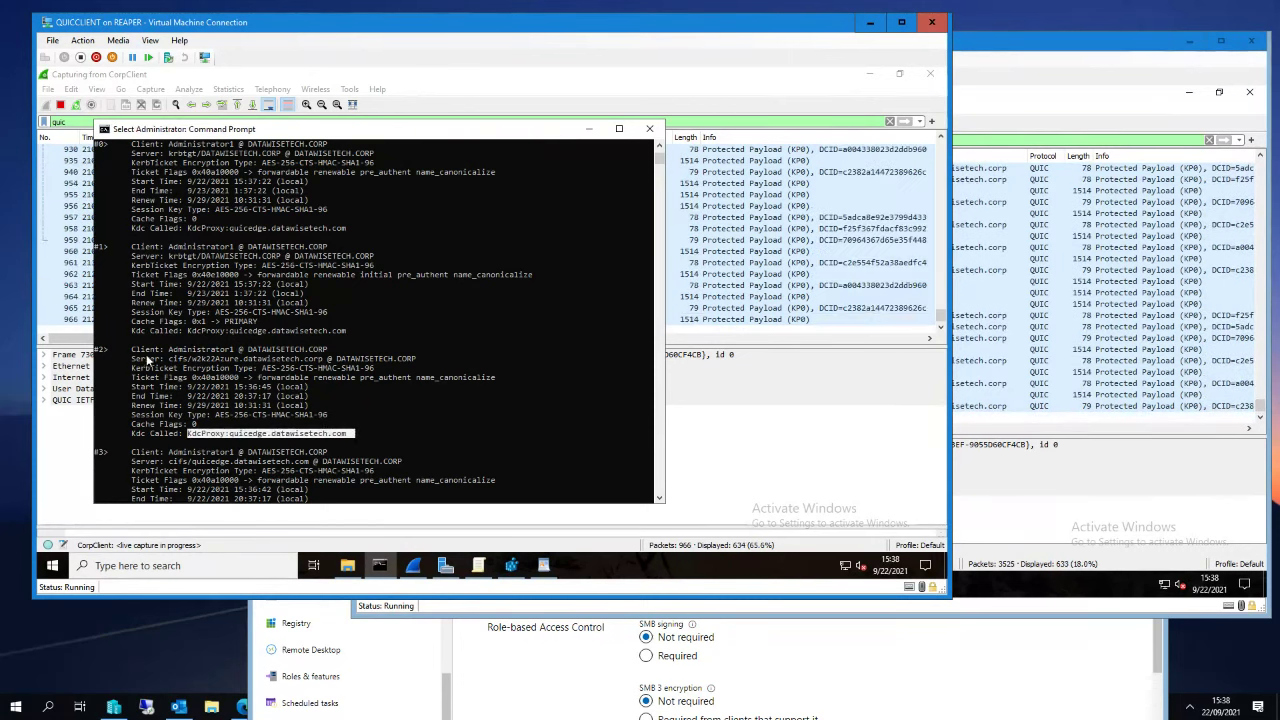
pyautogui.moveTo(168, 358); pyautogui.dragTo(416, 360)
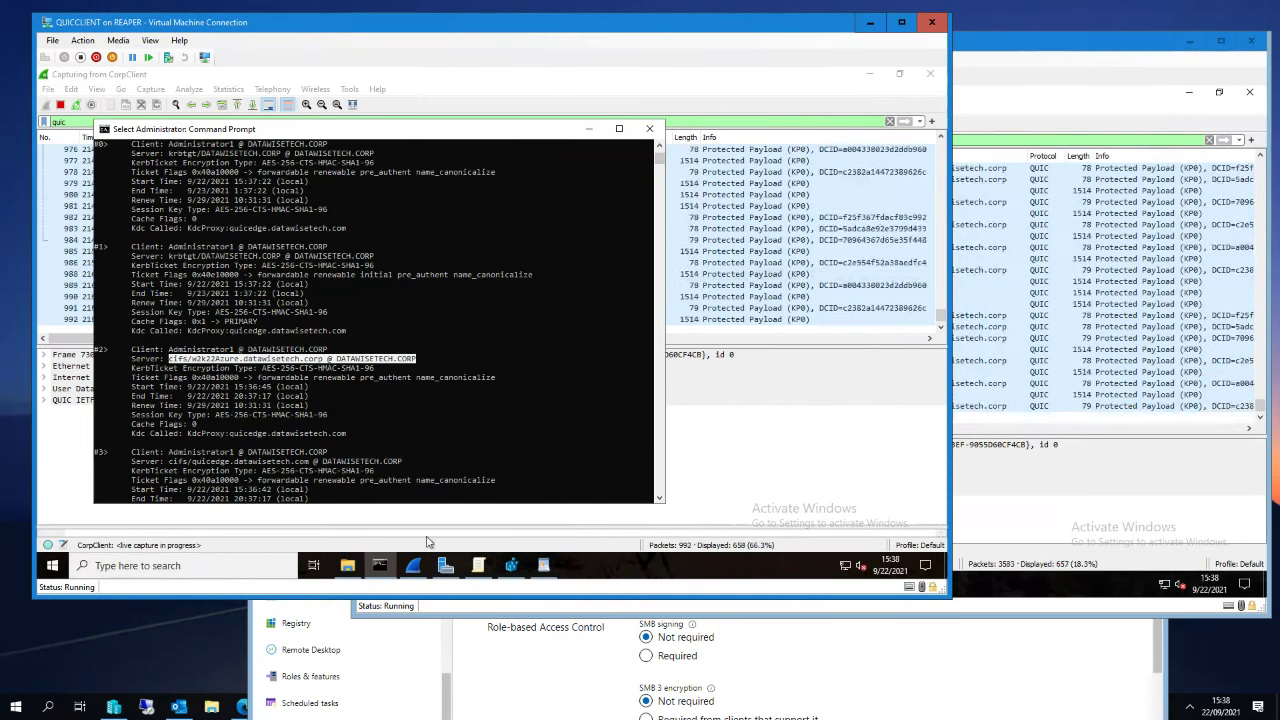
pyautogui.click(349, 575)
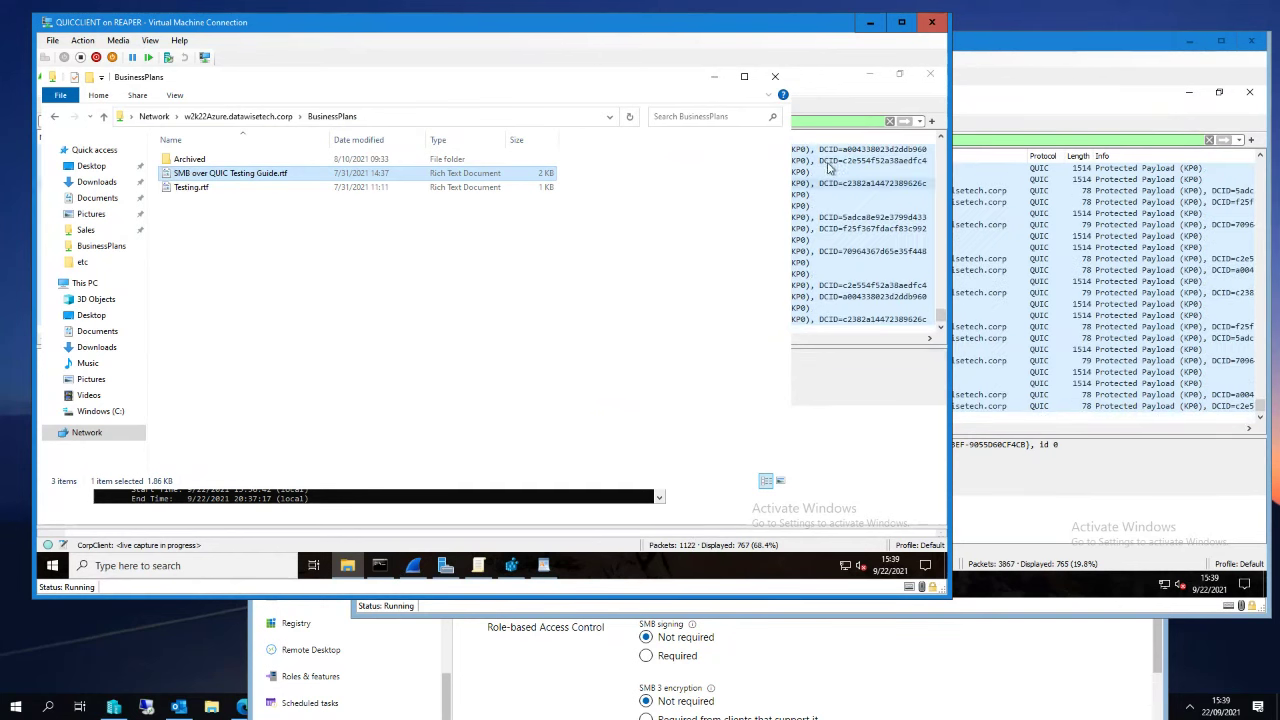
# - On W2K22Azure, refresh the Kerberos-KDCProxy Operational log in Computer Management and sort its events by date and time, newest first
pyautogui.click(1006, 499)
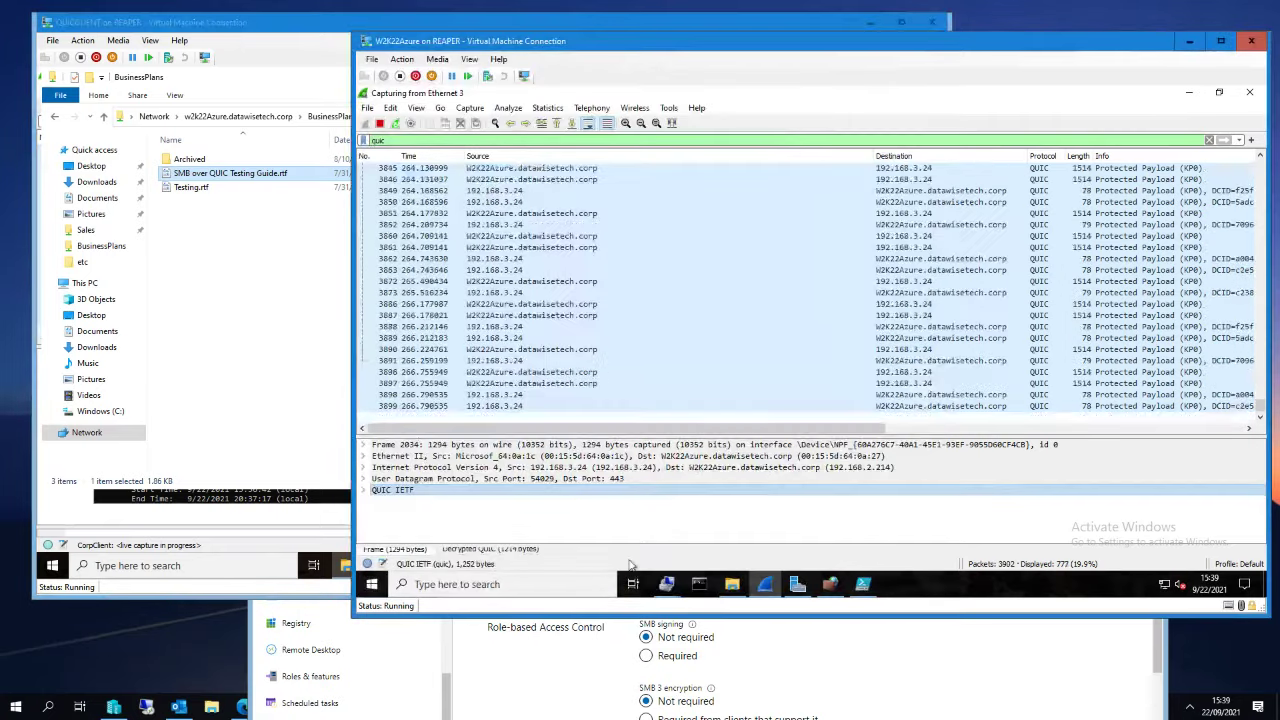
pyautogui.moveTo(668, 590)
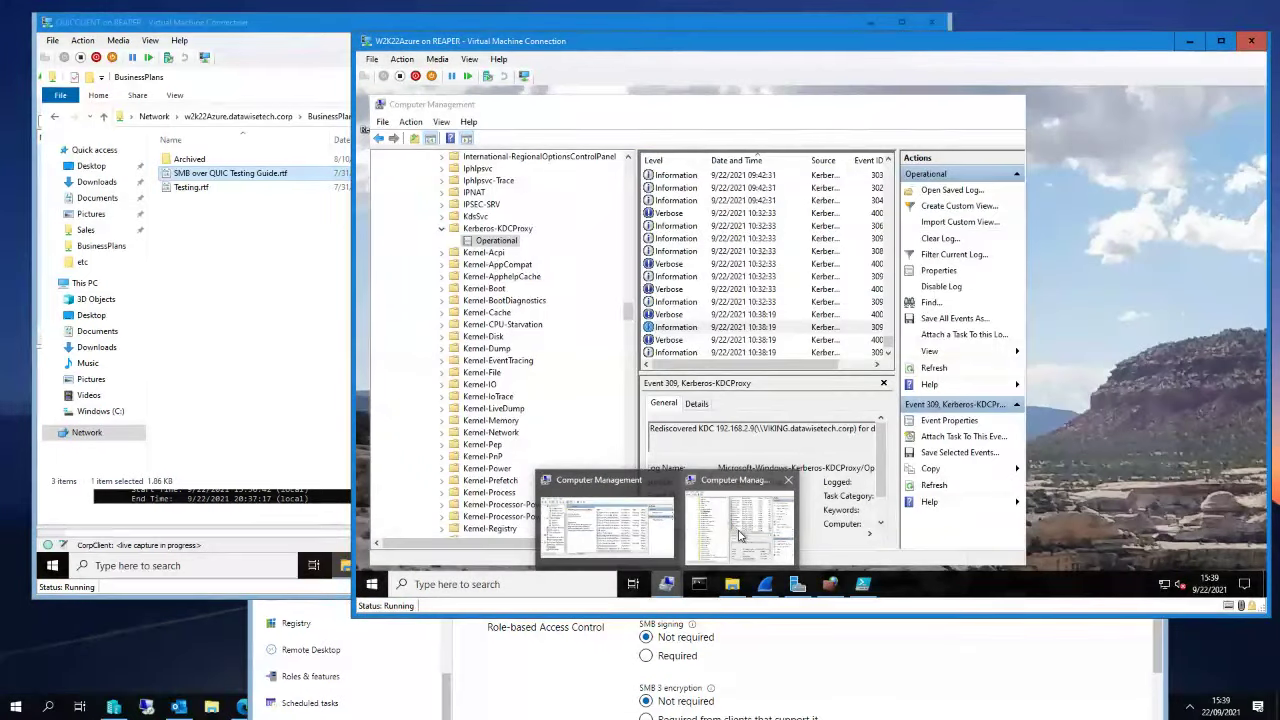
pyautogui.click(650, 538)
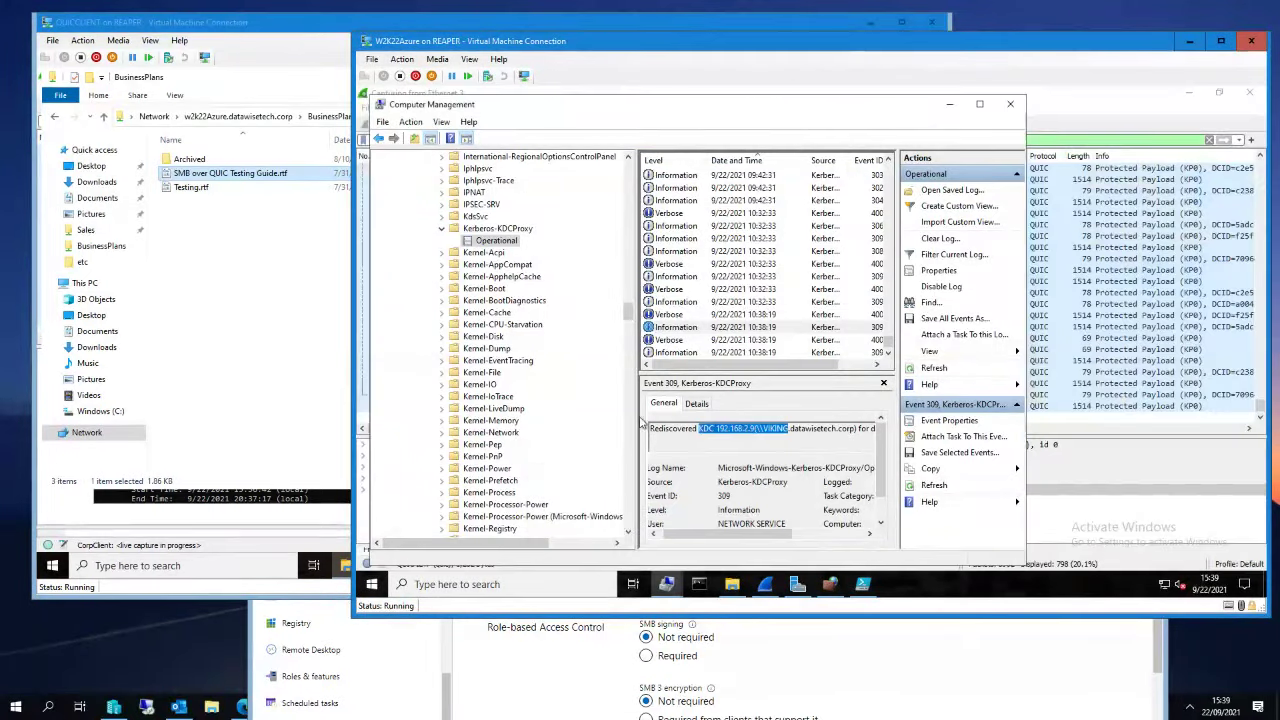
pyautogui.rightClick(510, 242)
pyautogui.click(545, 422)
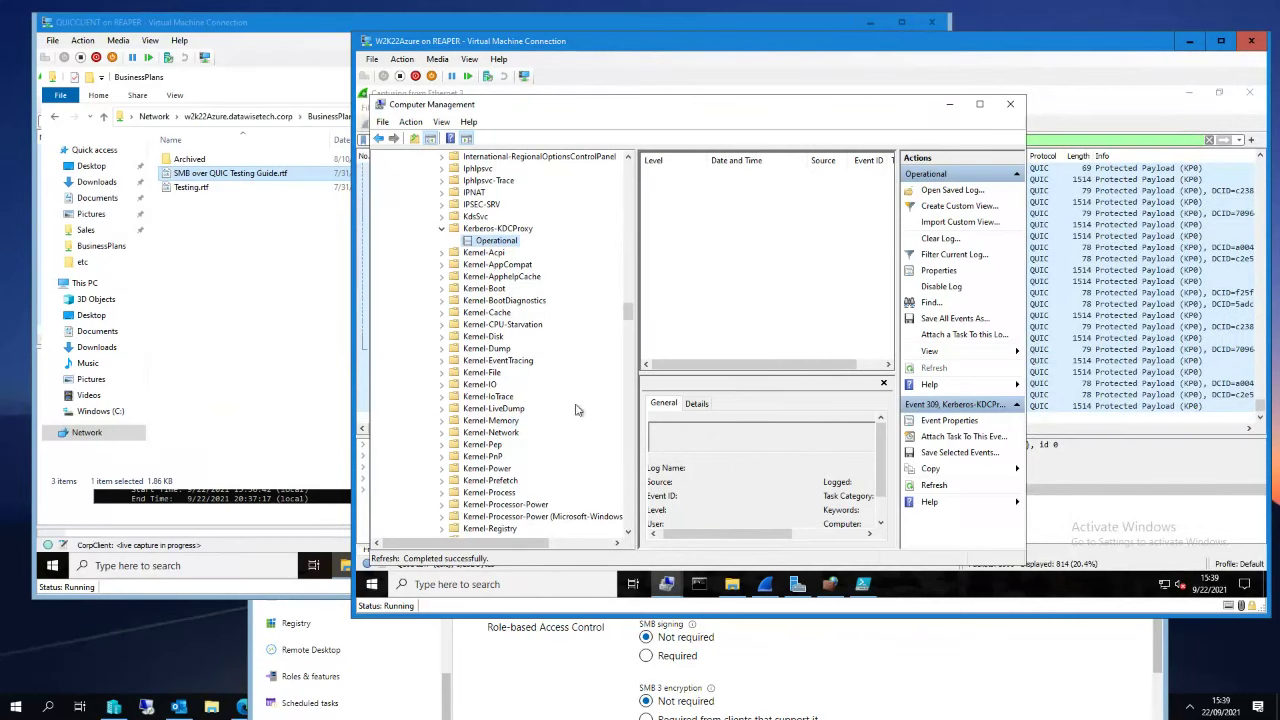
pyautogui.click(740, 160)
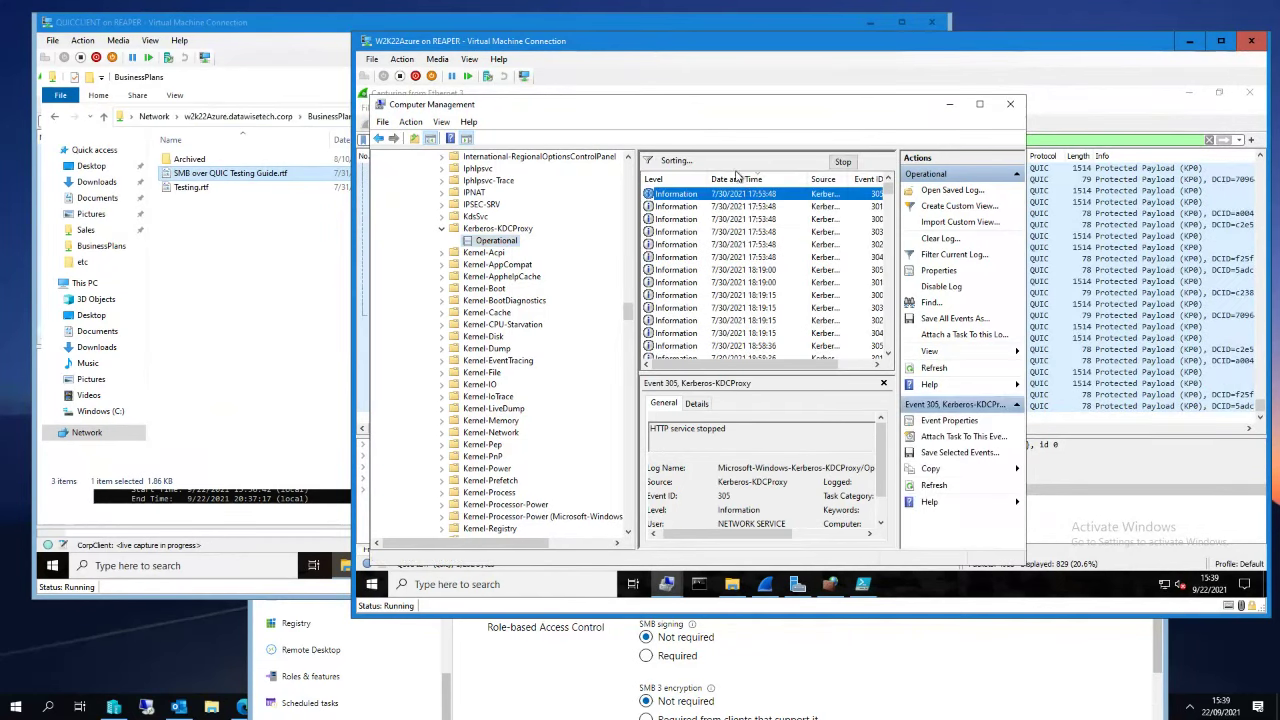
pyautogui.press('End')
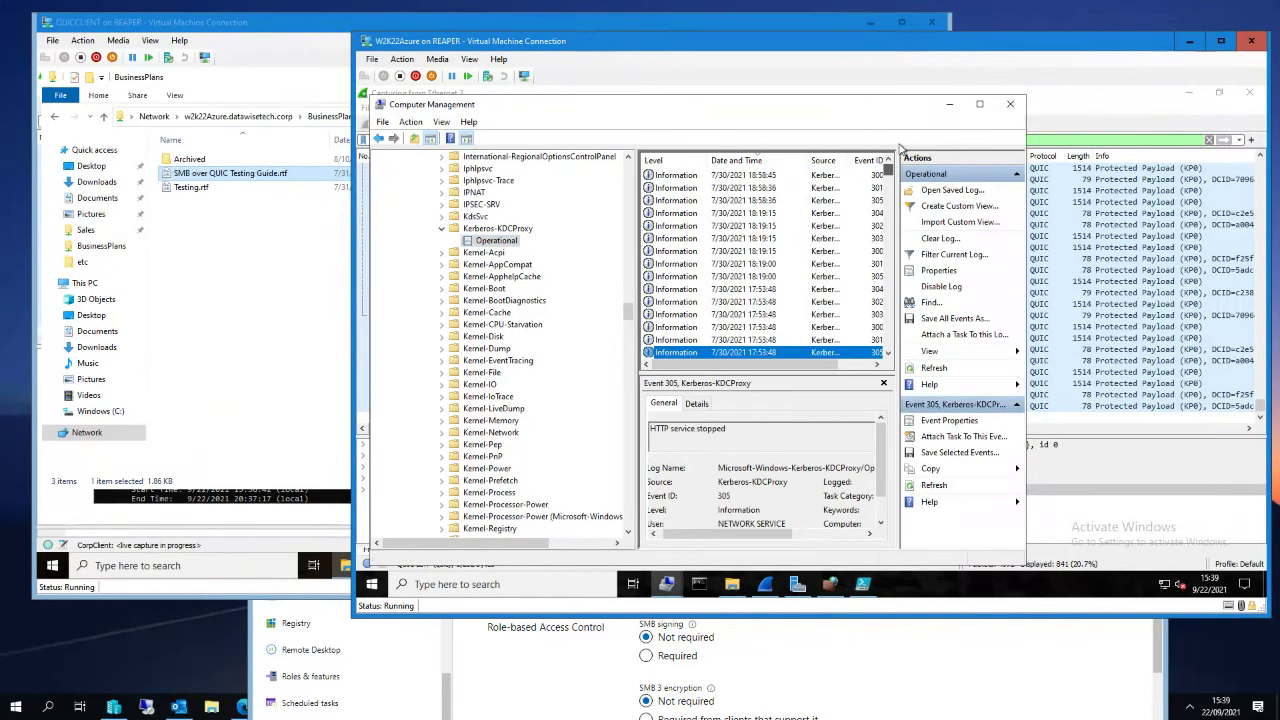
pyautogui.scroll(15, 705, 200)
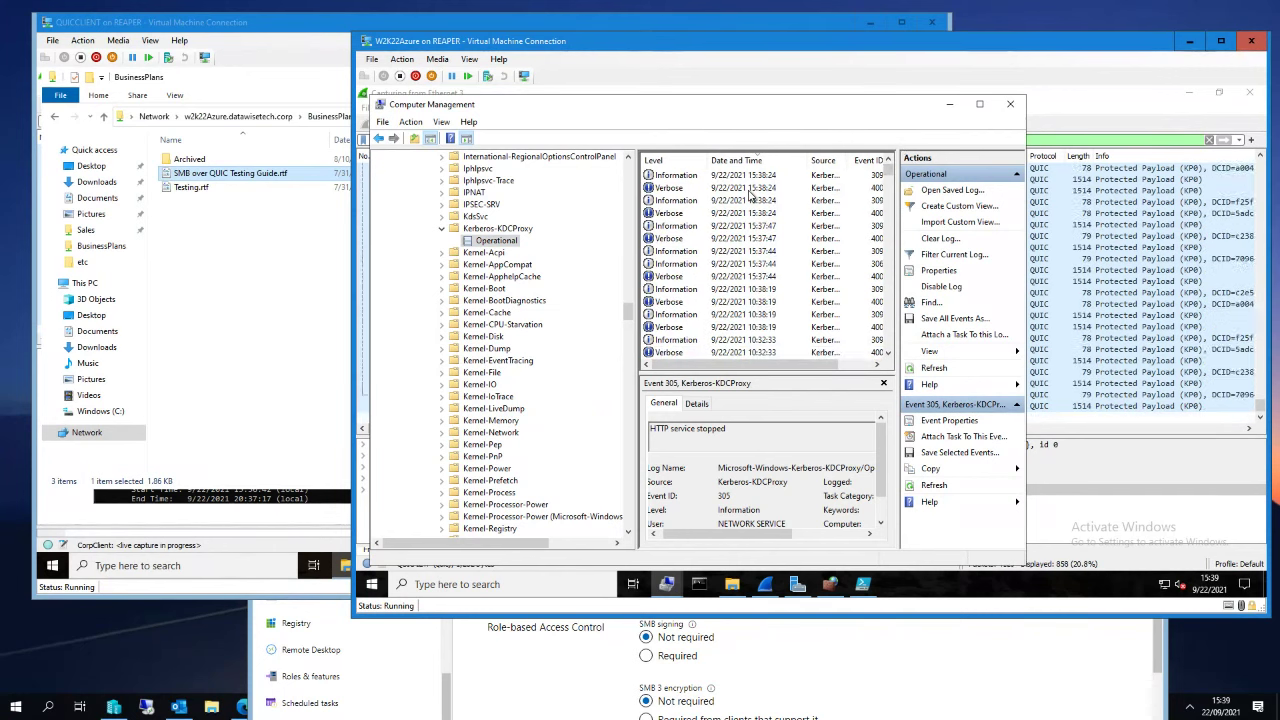
# - Inspect the properties of the 15:38:24 Event 400 in the Kerberos-KDCProxy log and close them
pyautogui.doubleClick(744, 188)
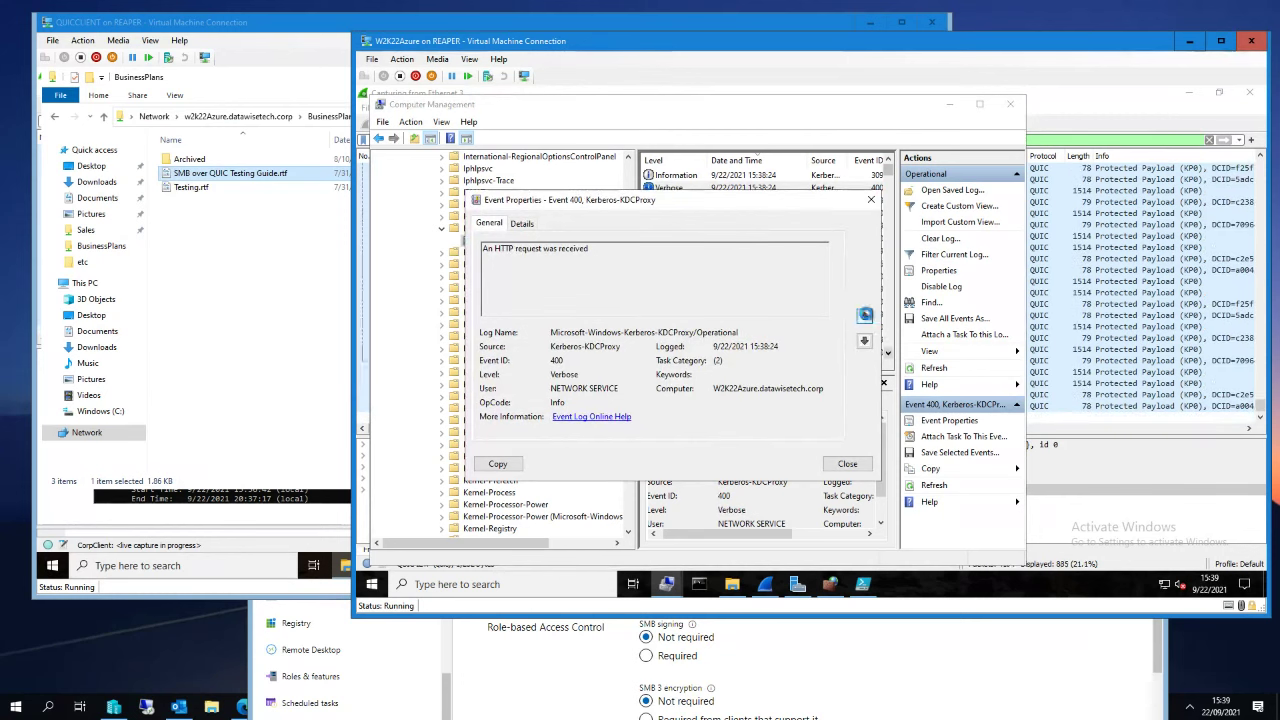
pyautogui.click(865, 315)
pyautogui.click(864, 341)
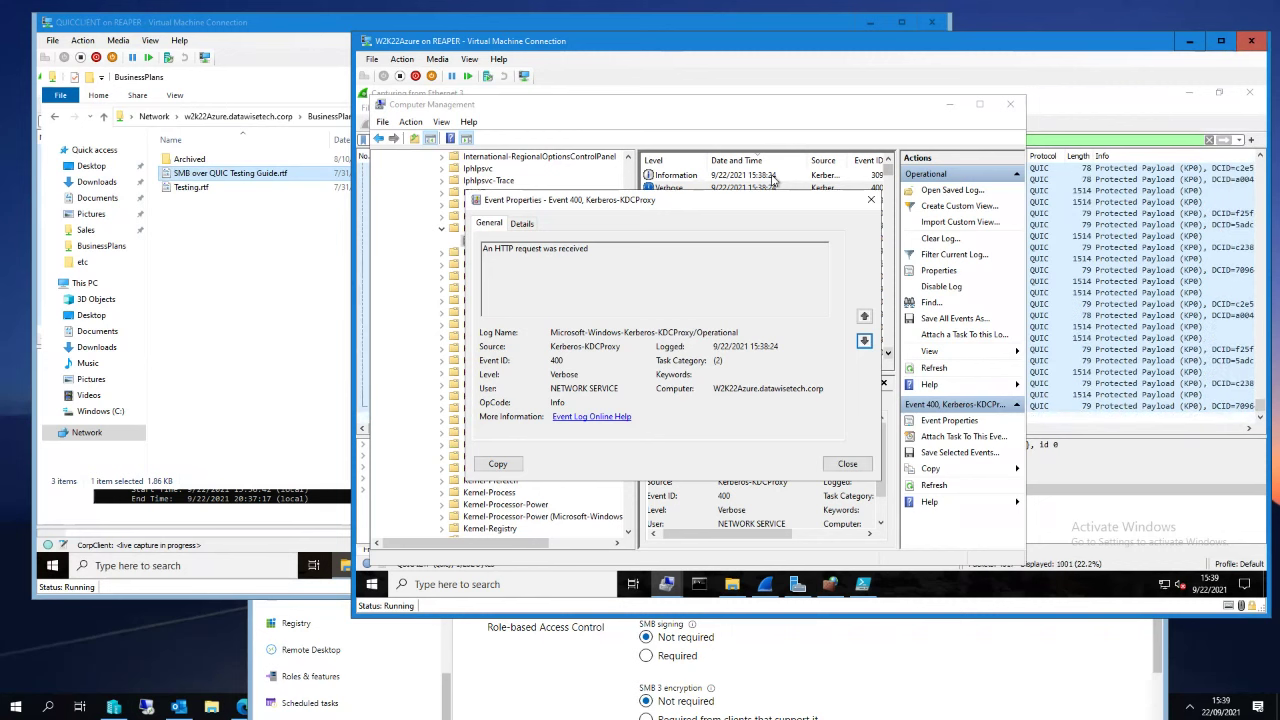
pyautogui.click(872, 201)
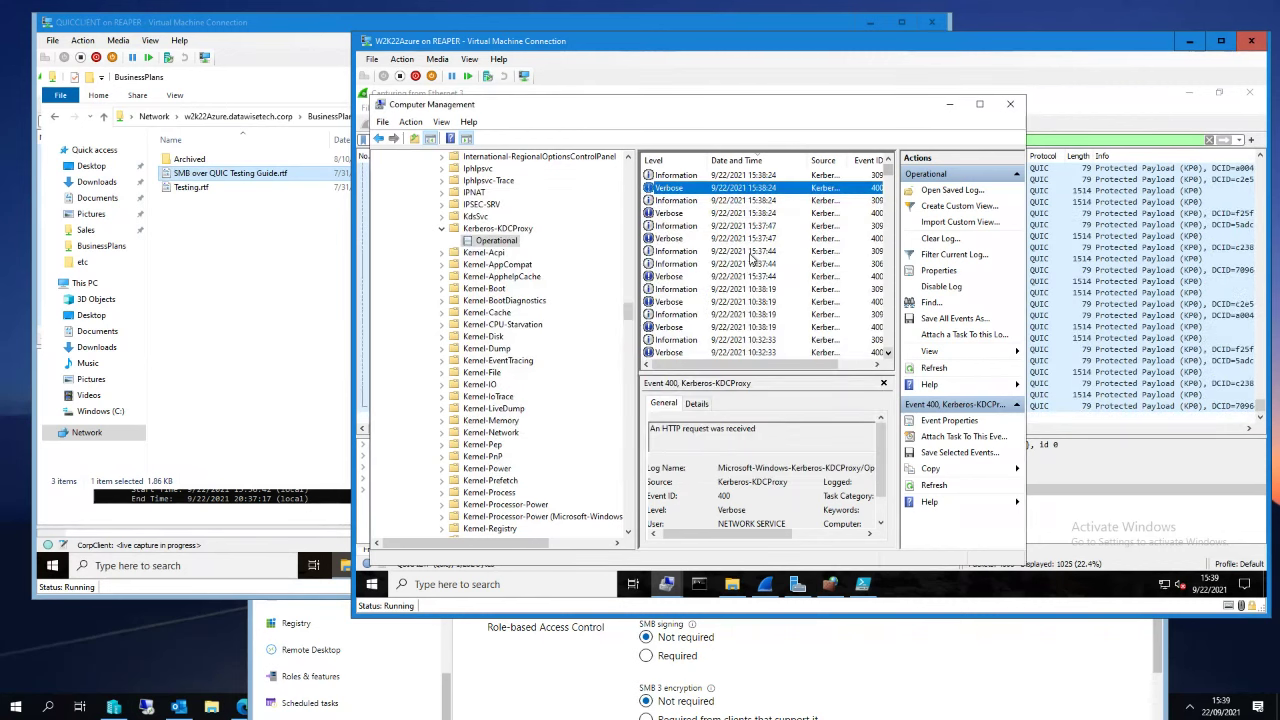
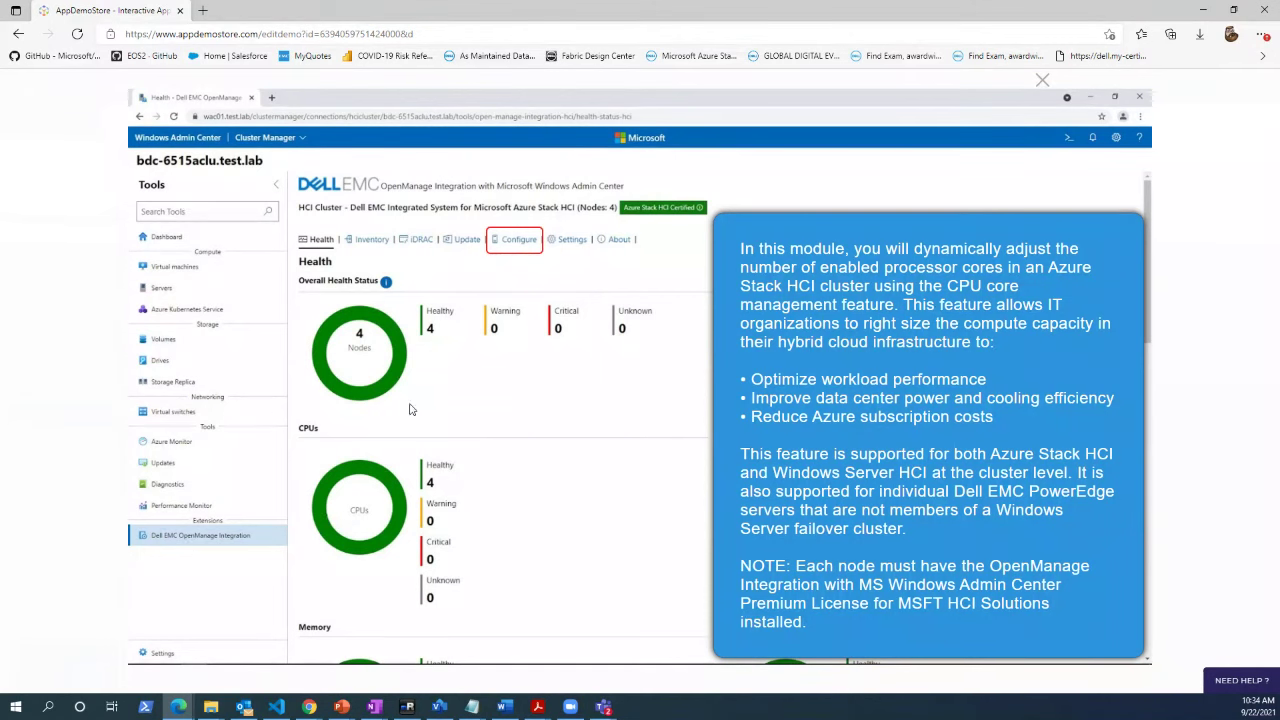
# - In the OpenManage Integration demo, review the cluster's compute resources and the advanced CPU details of node 6515a1.test.lab, and hide the node-level details
pyautogui.click(520, 242)
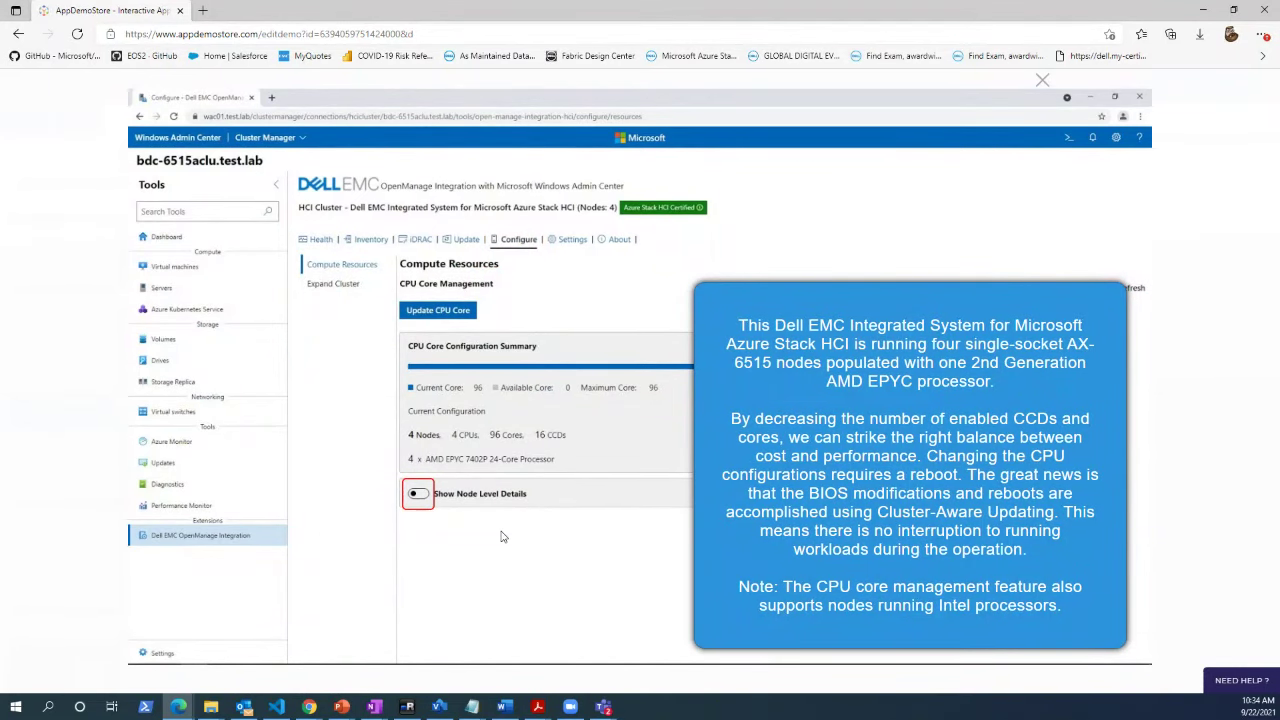
pyautogui.click(418, 496)
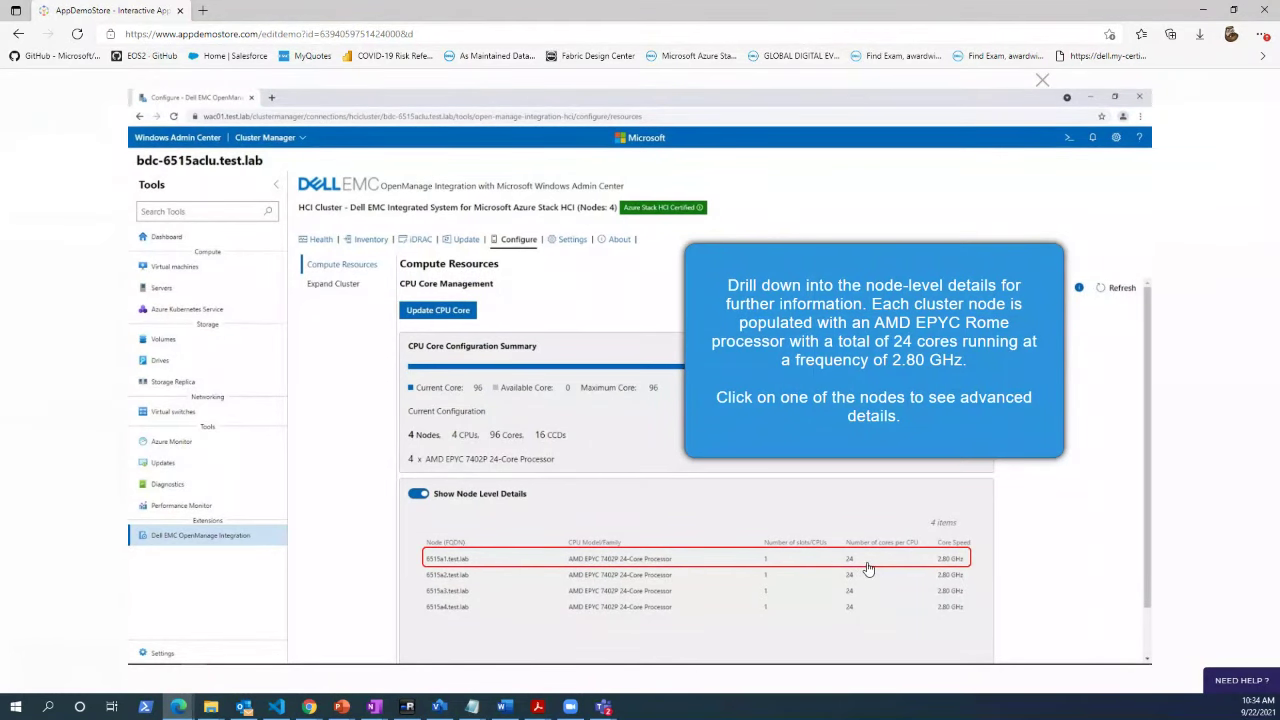
pyautogui.click(447, 559)
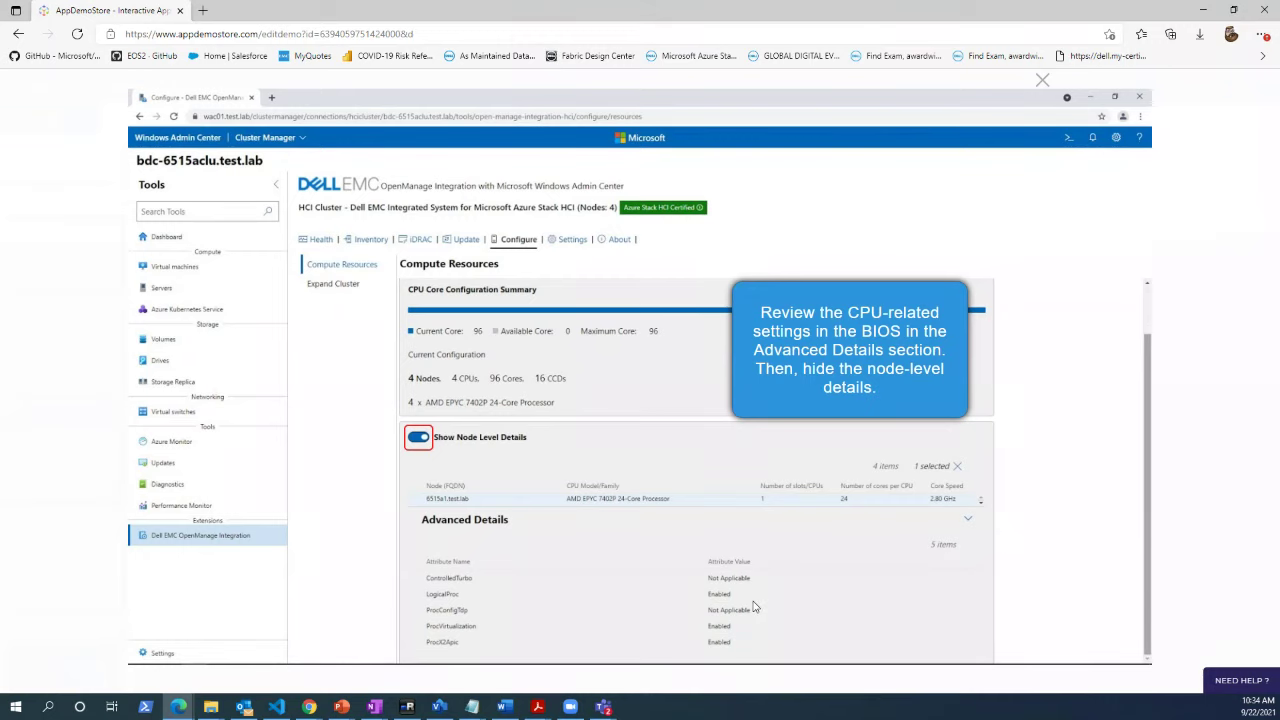
pyautogui.click(418, 437)
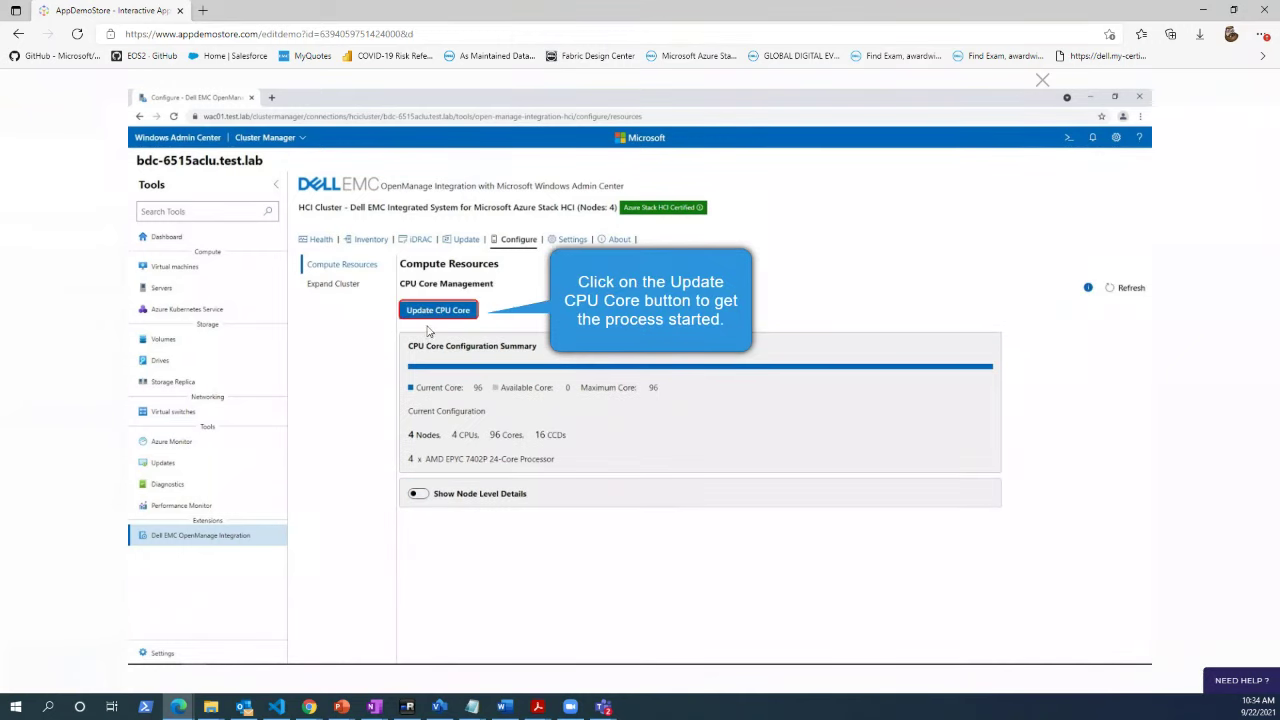
# - Update the cluster's CPU cores to 3 CCDs per processor and 4 cores per CCD, applying the change with an immediate reboot
pyautogui.click(430, 312)
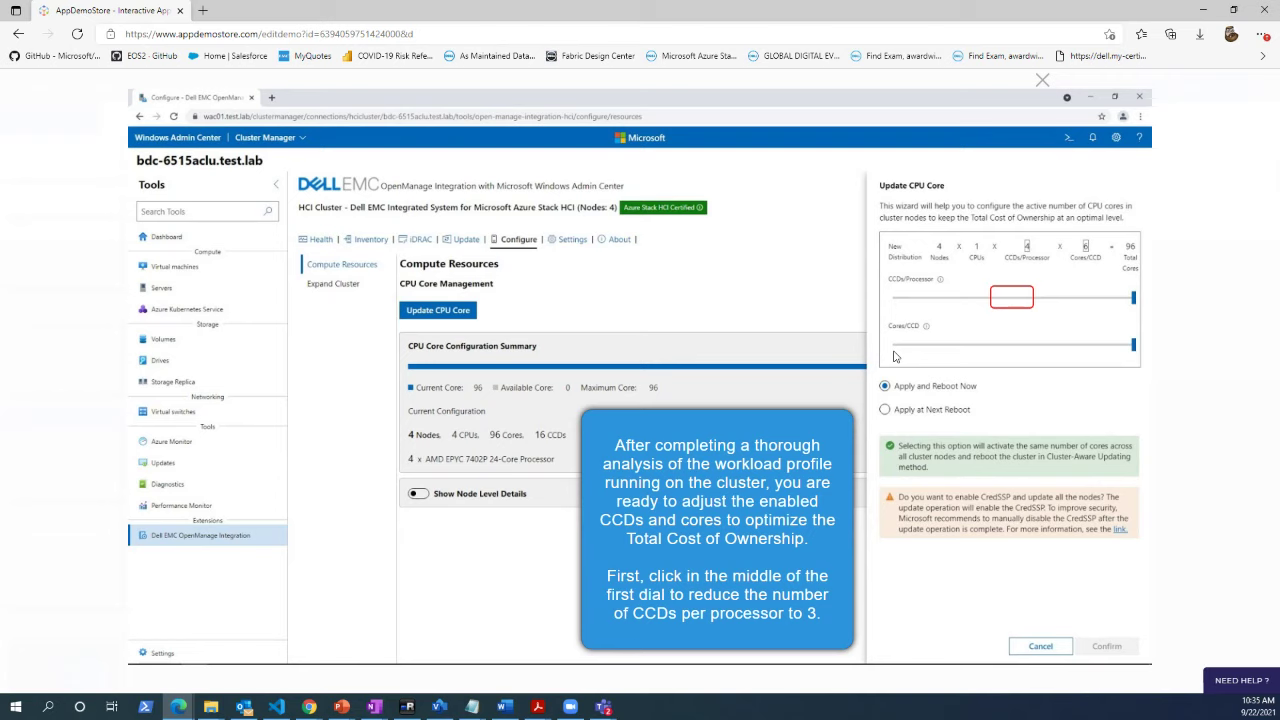
pyautogui.click(1016, 304)
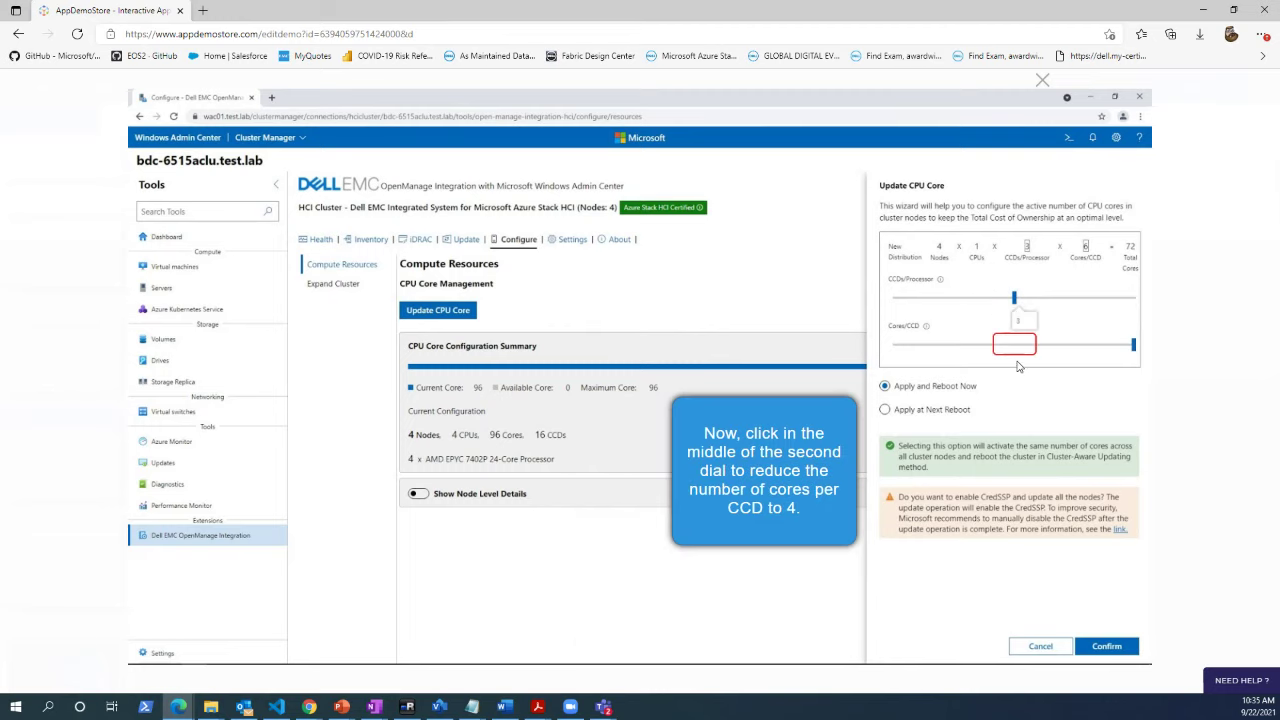
pyautogui.click(1016, 345)
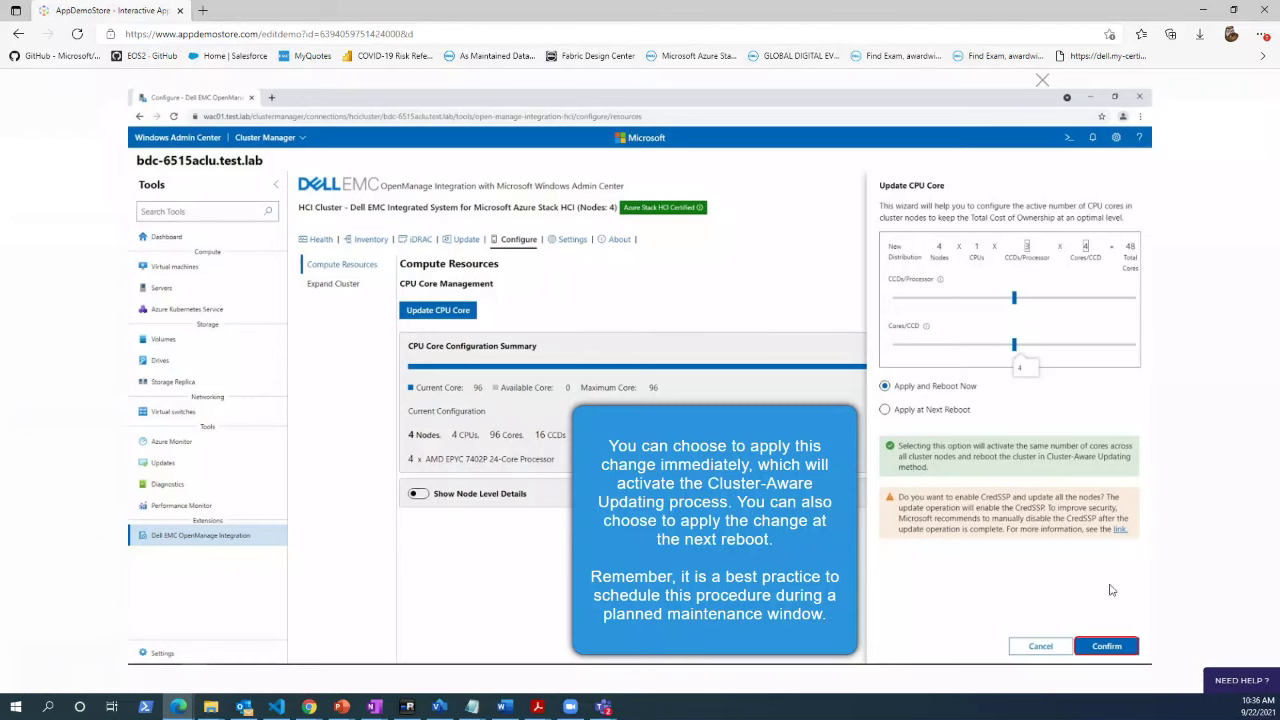
pyautogui.click(1108, 647)
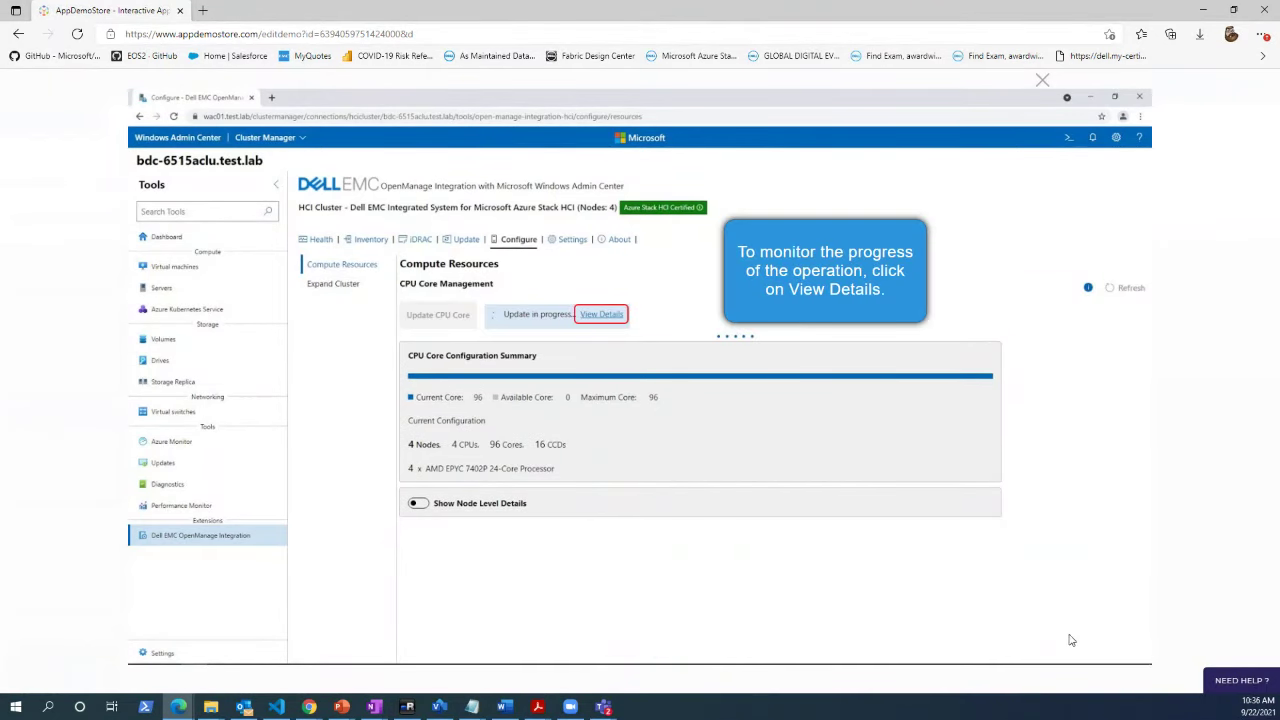
# - Monitor the CPU core update through its status details and the cluster's nodes and roles in Failover Cluster Manager
pyautogui.click(601, 316)
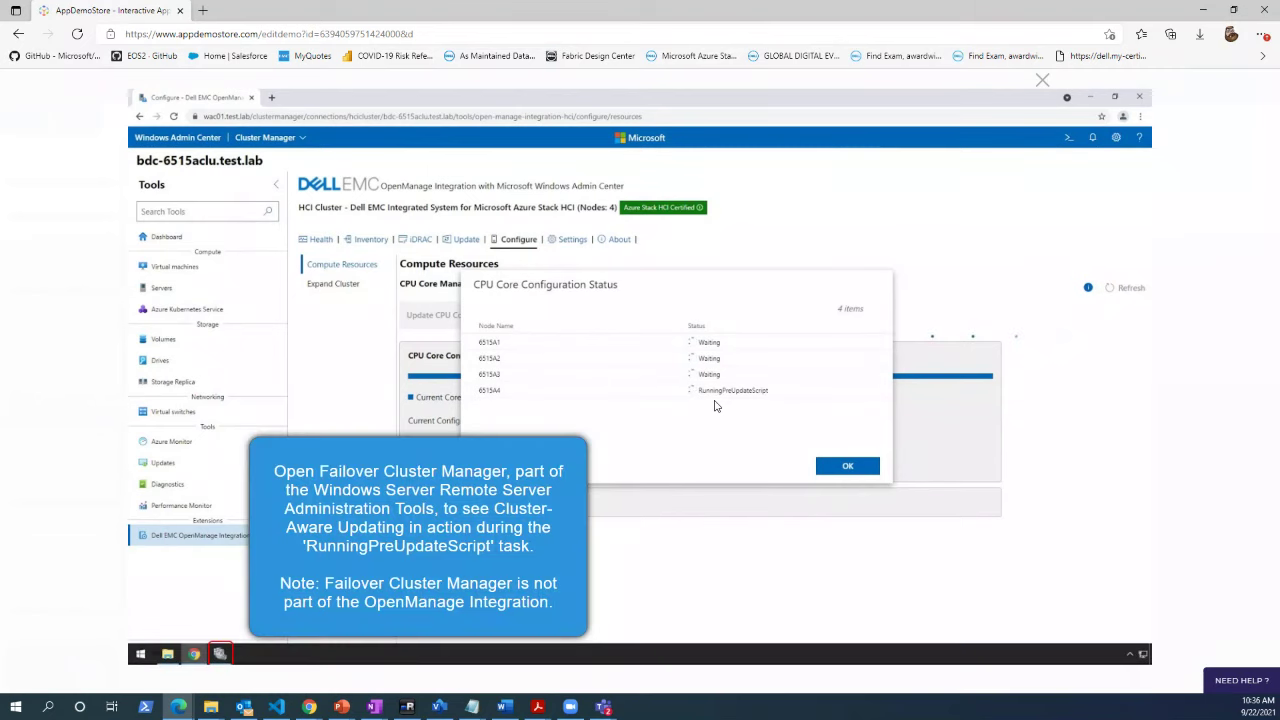
pyautogui.click(220, 655)
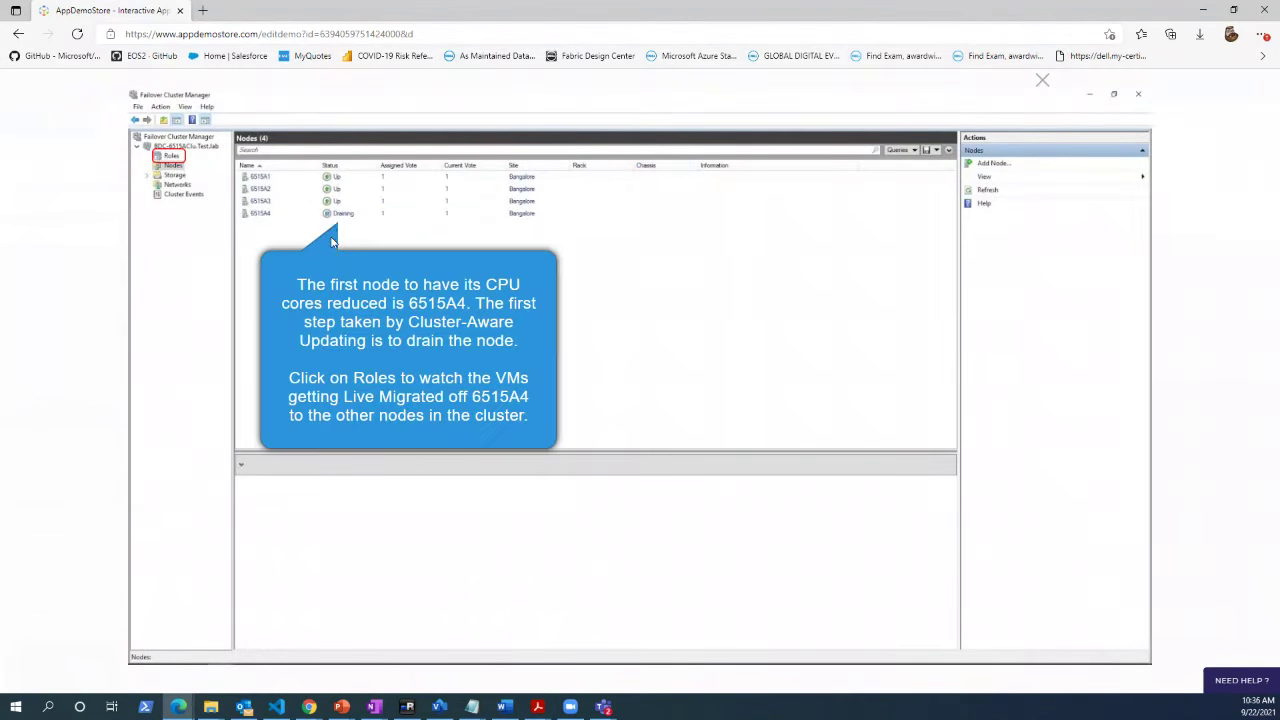
pyautogui.click(166, 157)
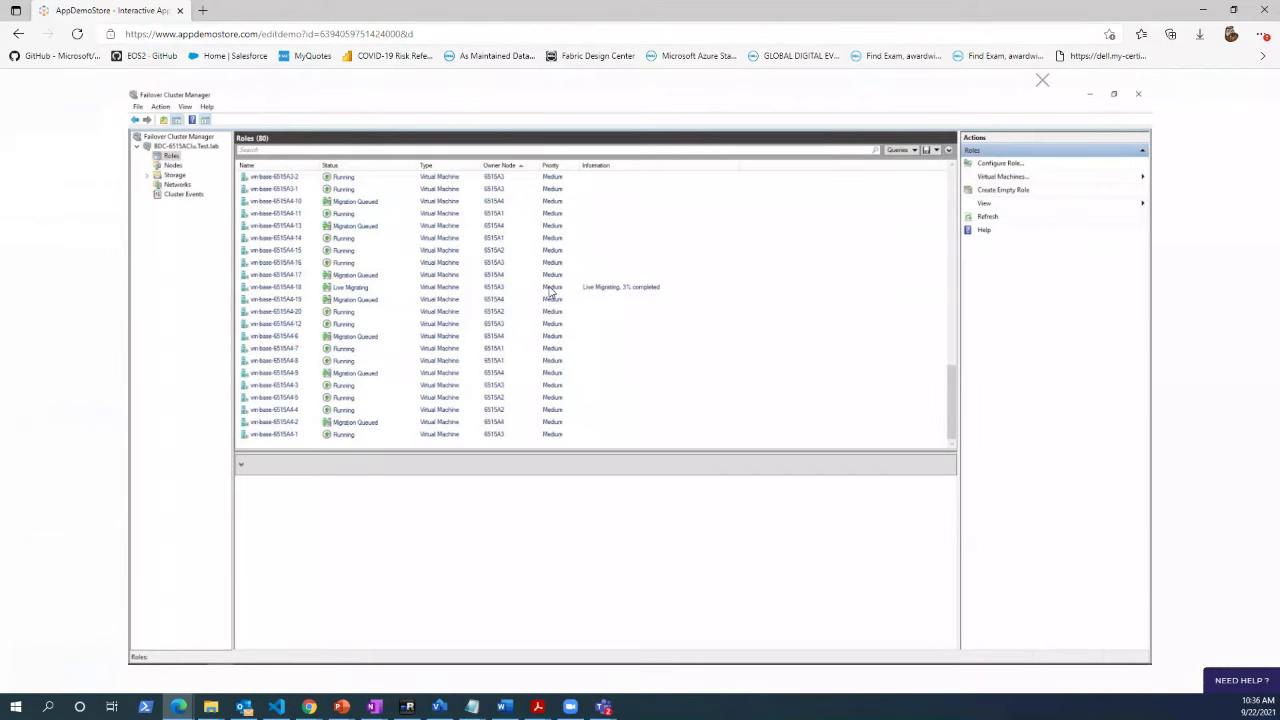
pyautogui.click(170, 167)
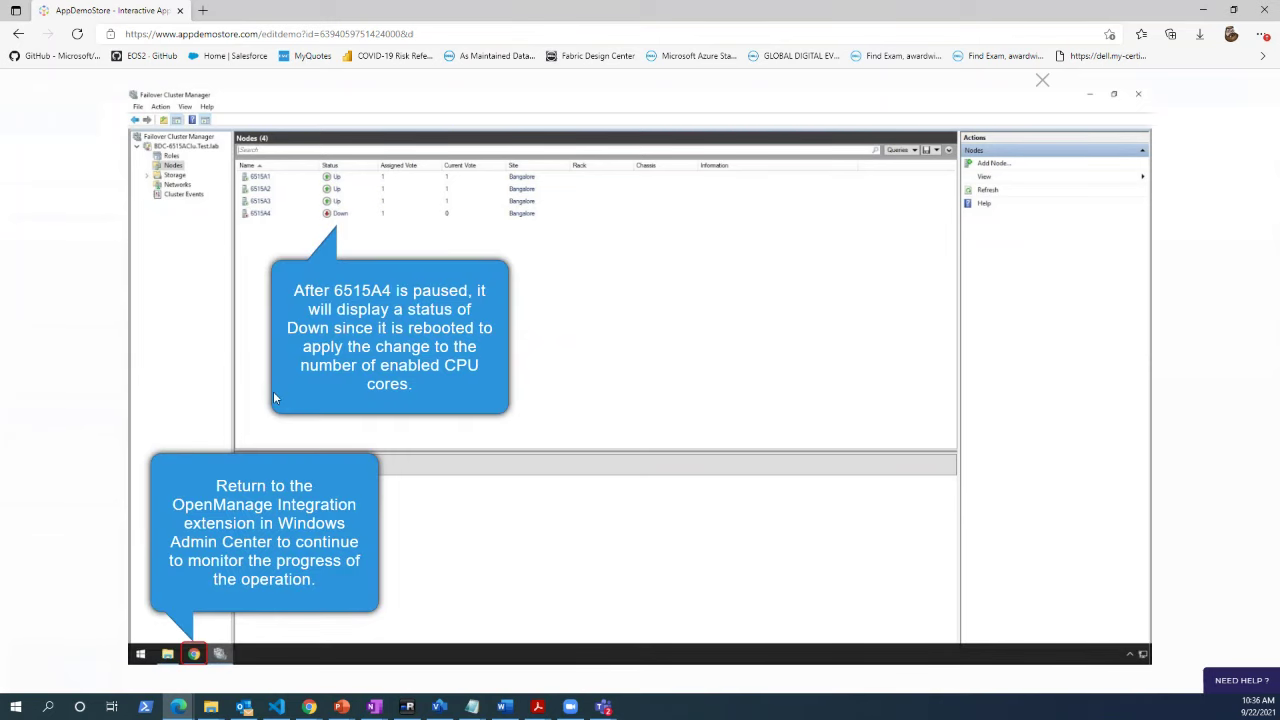
pyautogui.click(193, 653)
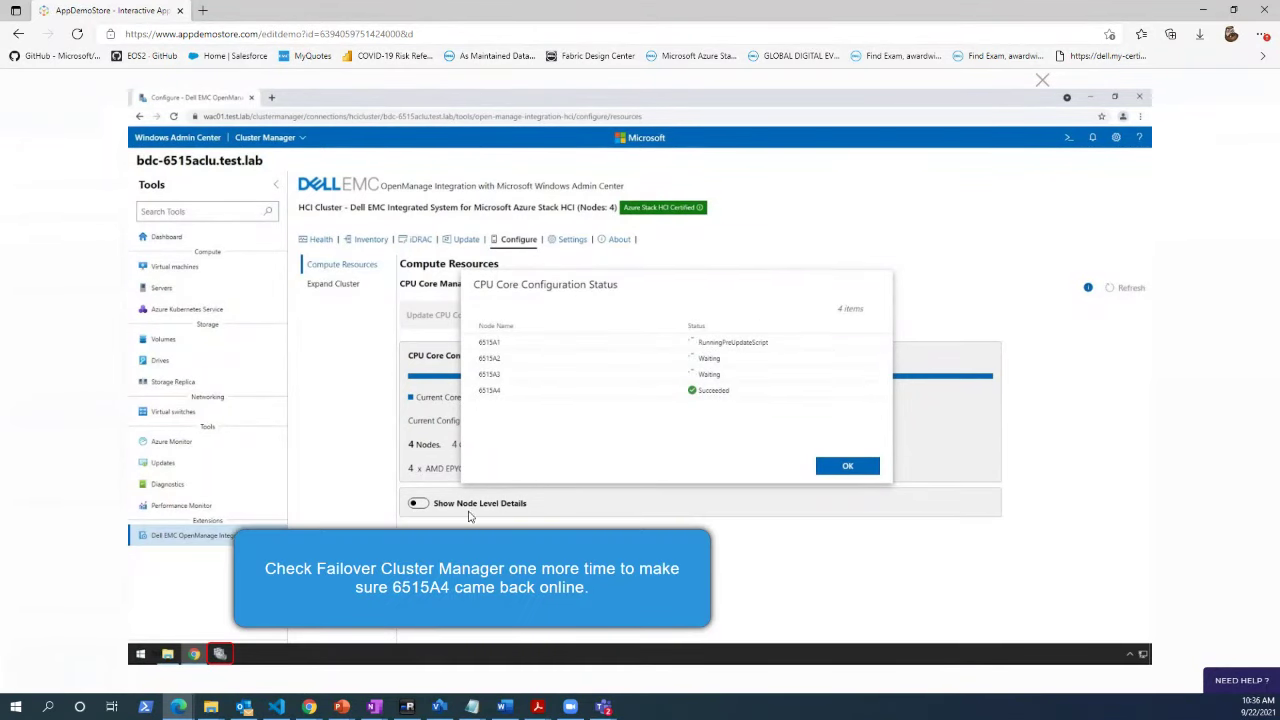
pyautogui.click(222, 656)
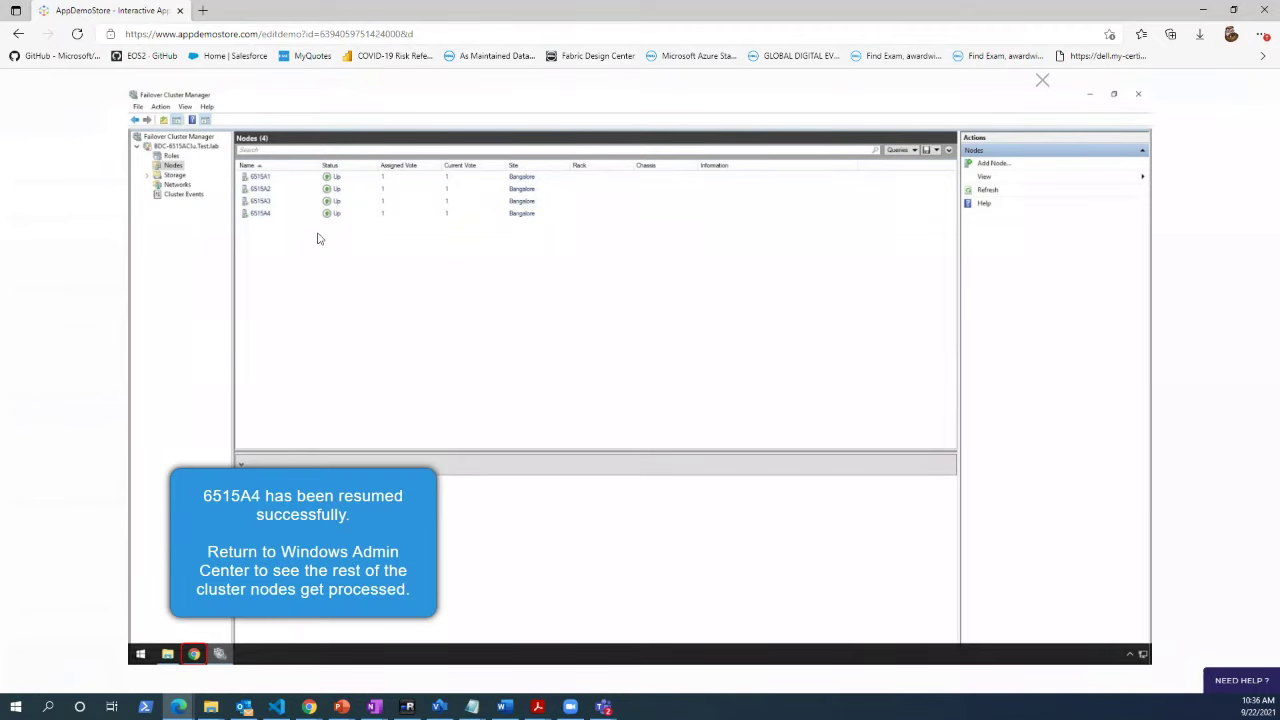
# - Return to the update status in Windows Admin Center, close it, and show the node-level CPU details
pyautogui.click(194, 655)
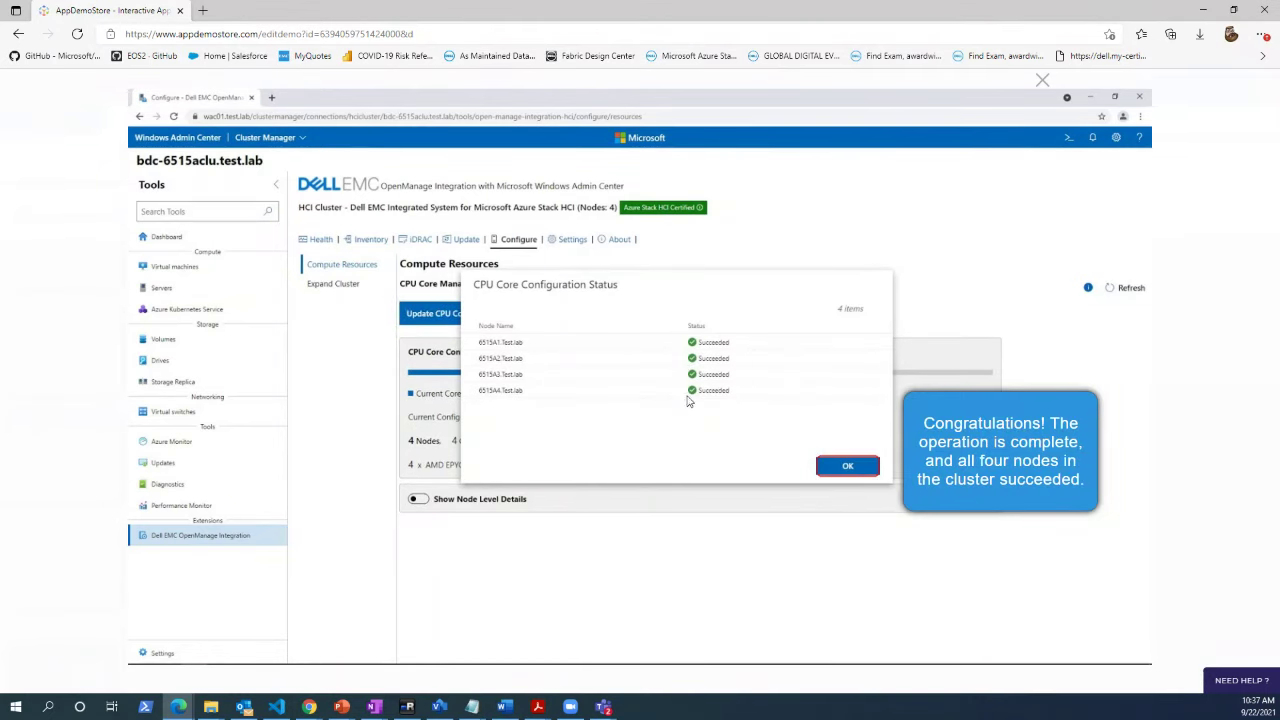
pyautogui.click(835, 466)
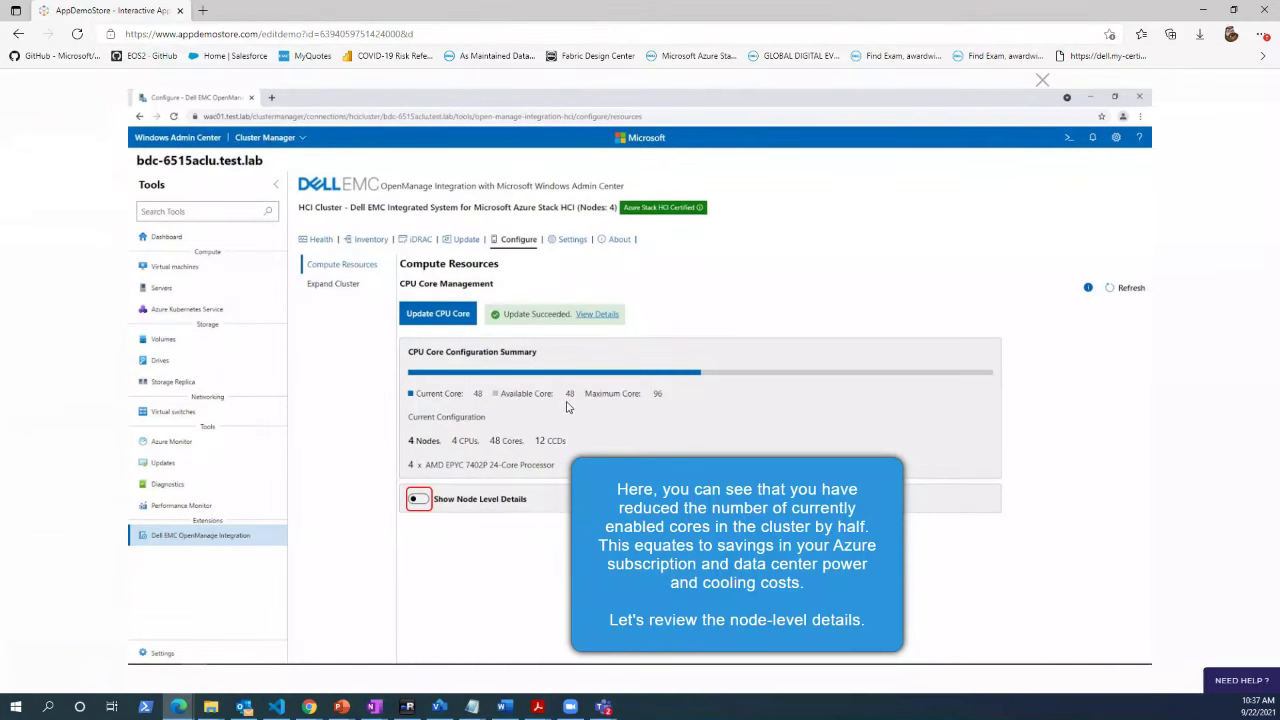
pyautogui.click(418, 500)
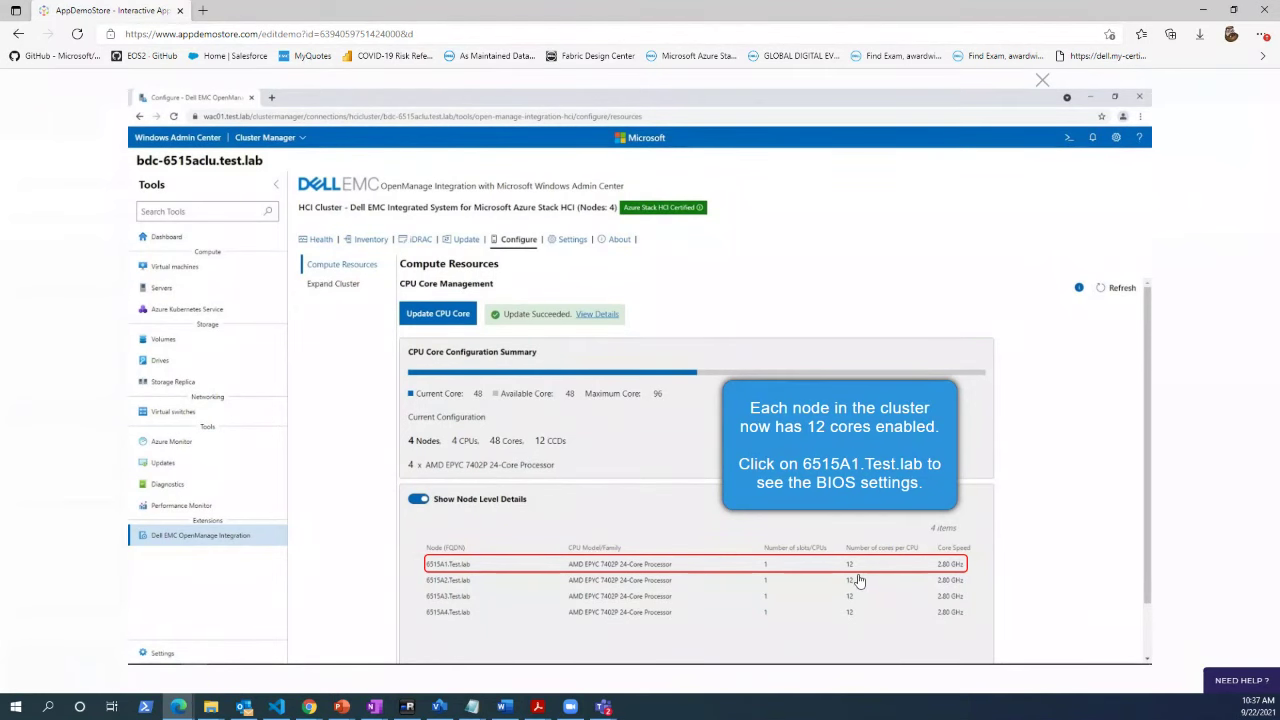
# - Show the advanced CPU details of node 6515A1.Test.lab, and switch to the presentation's Streamlined Cluster Node Expansion slide
pyautogui.click(645, 566)
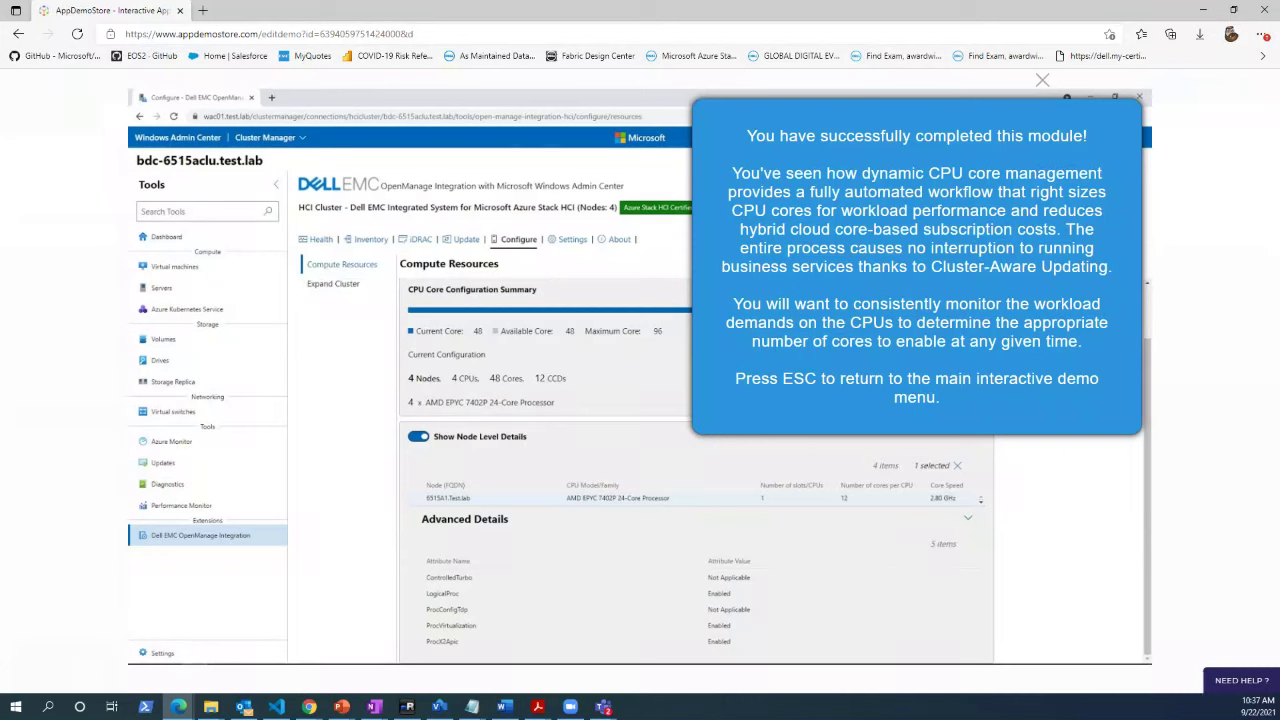
pyautogui.hotkey('alt', 'Tab')
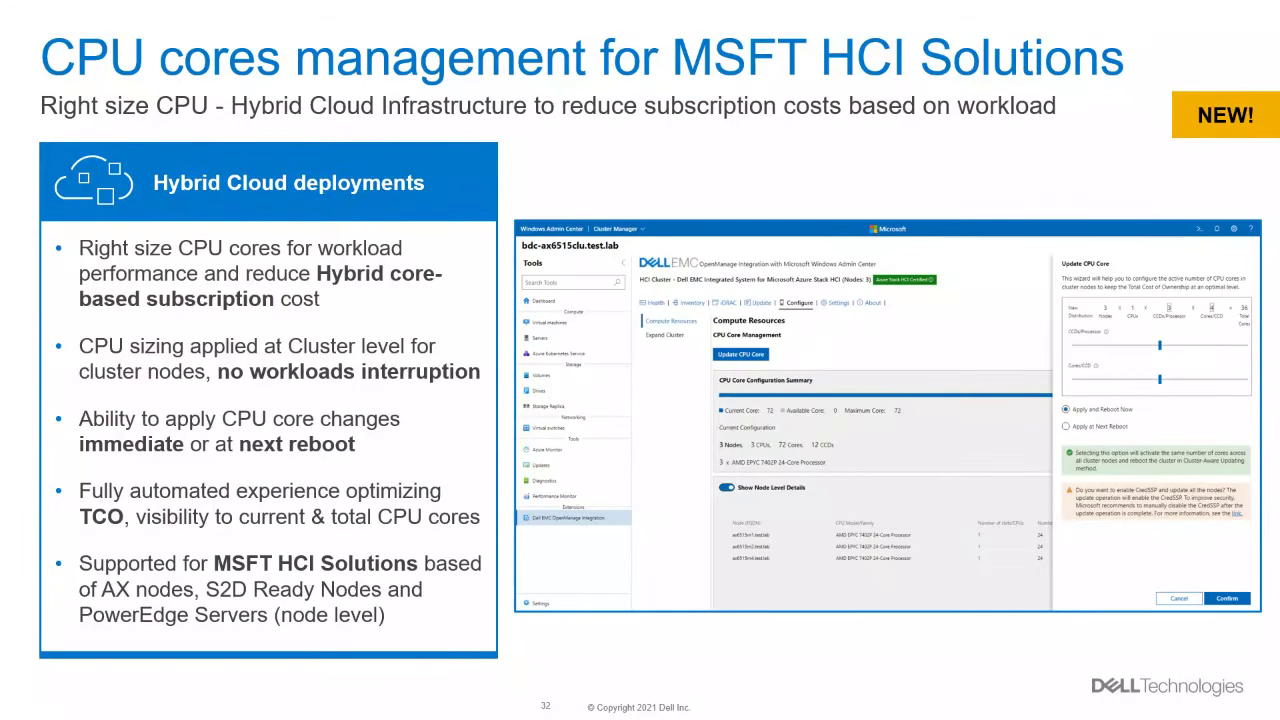
pyautogui.press('Right')
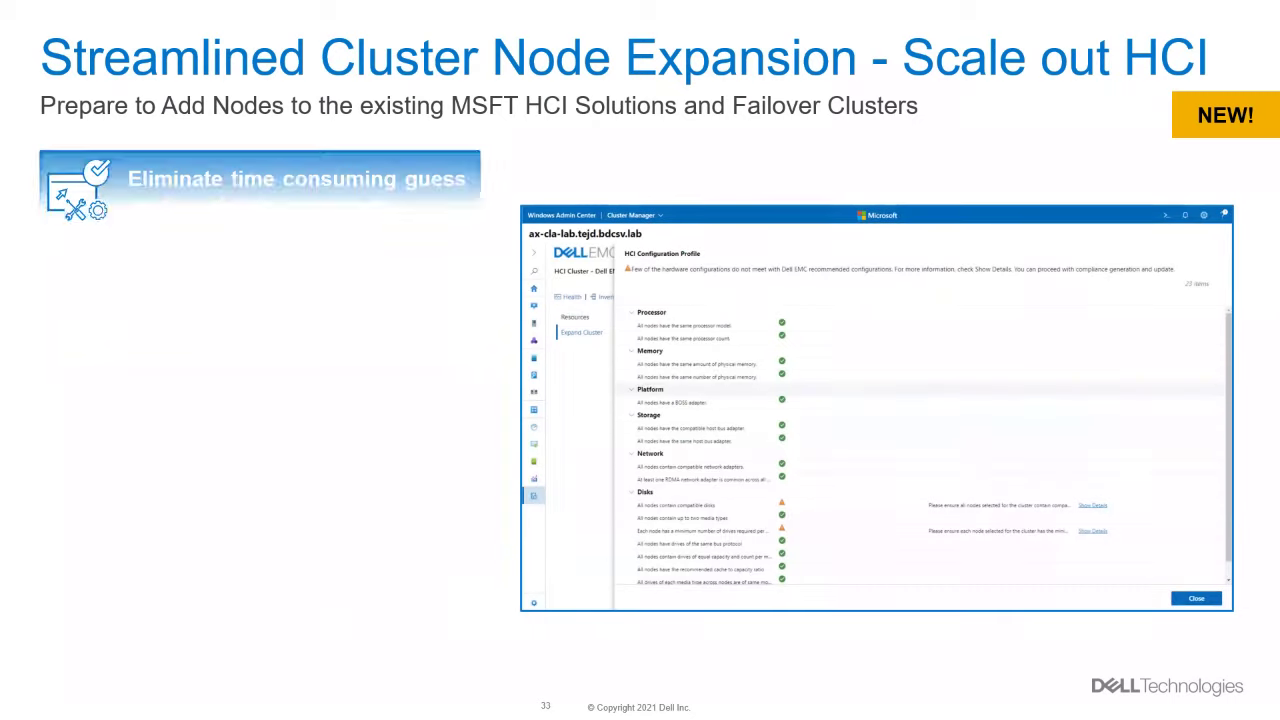
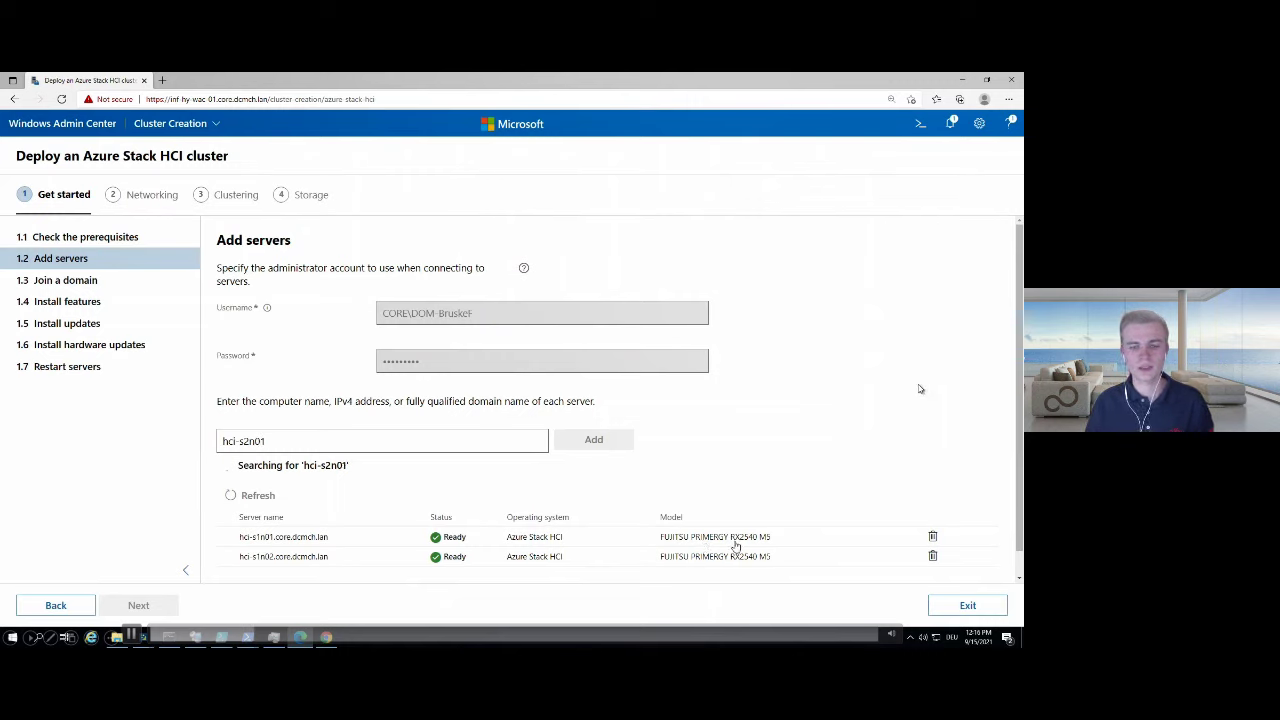
# - Add servers hci-s2n01 and hci-s2n02 to the Azure Stack HCI cluster deployment
pyautogui.press('Return')
pyautogui.write('hci-s2n02')
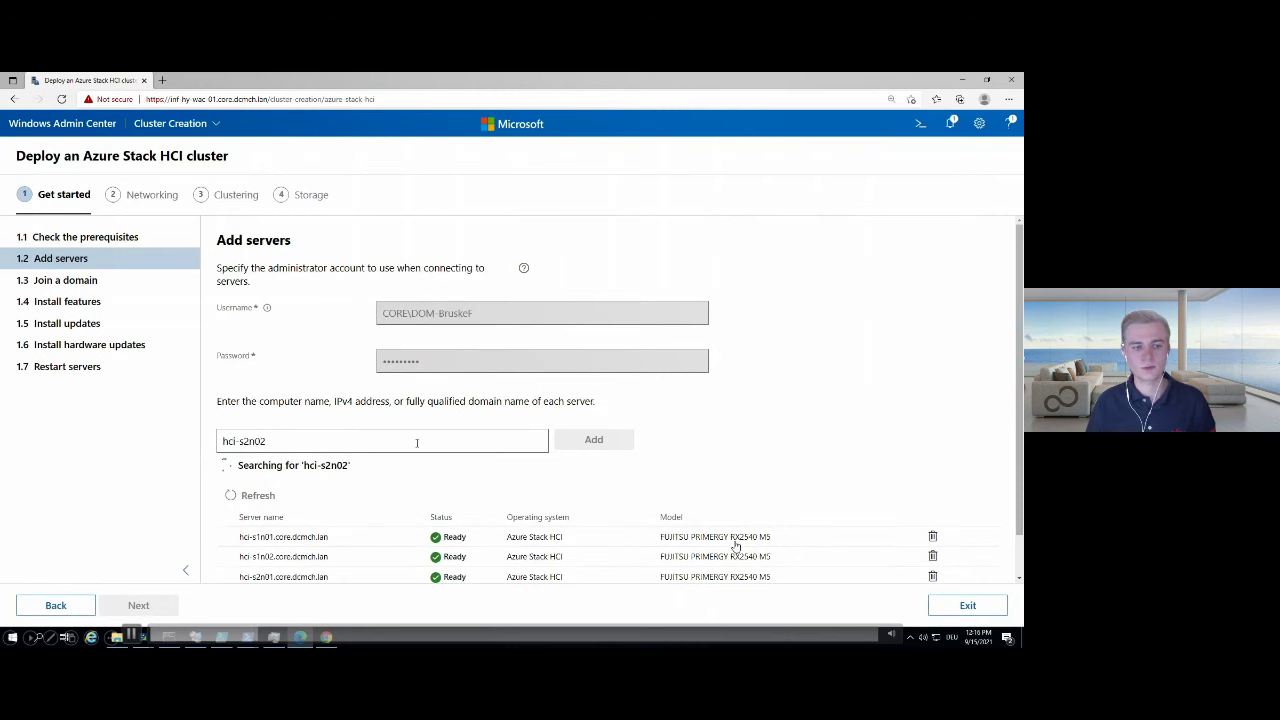
pyautogui.press('Return')
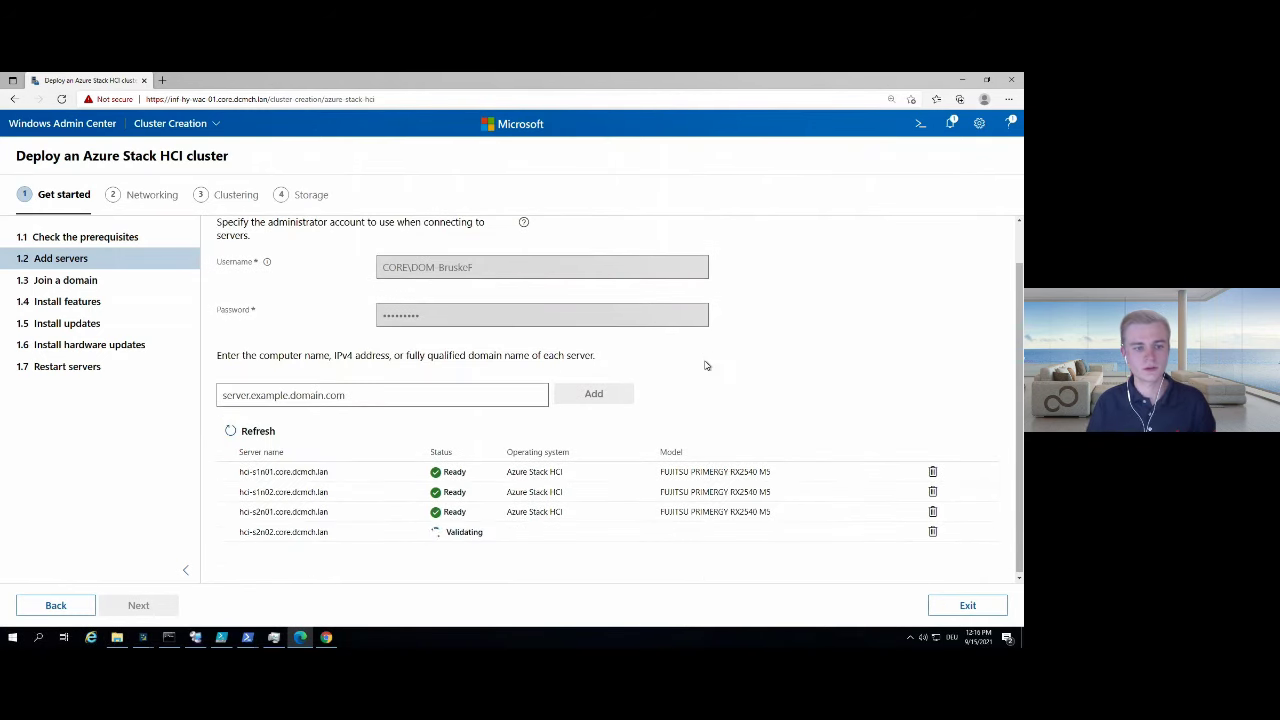
pyautogui.scroll(-1, 810, 400)
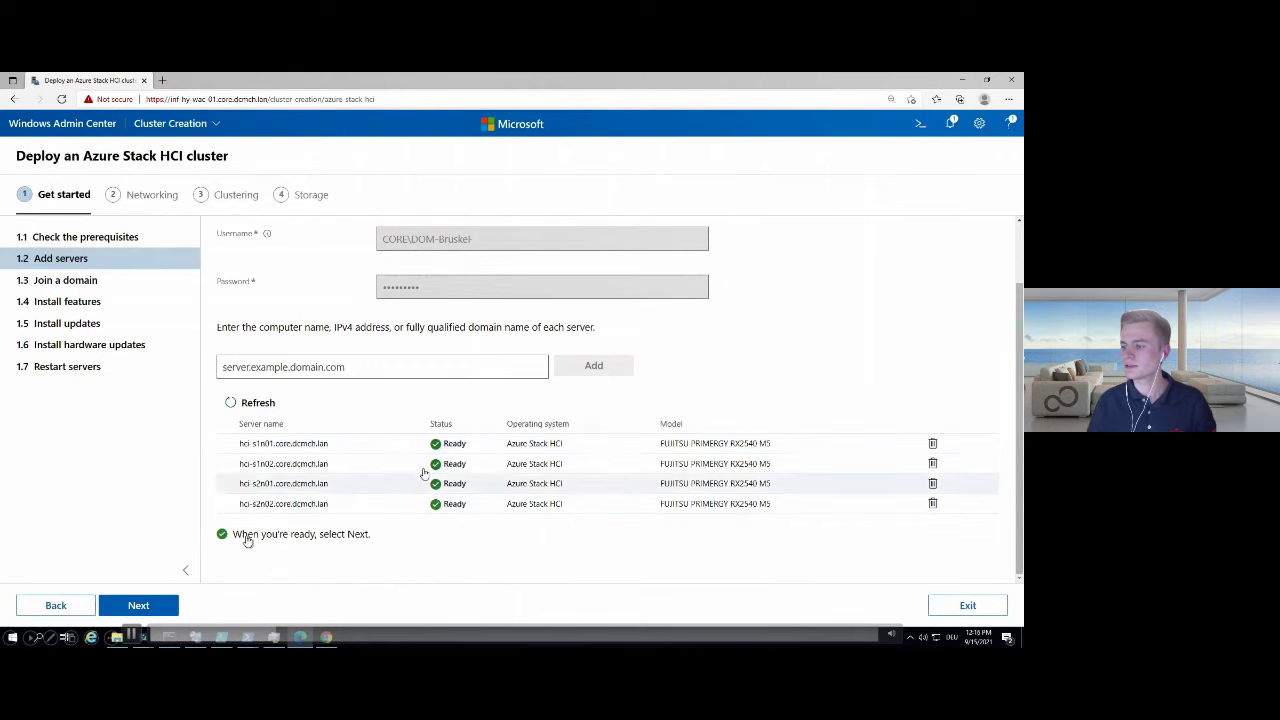
# - Proceed past the domain join stage and list the required features installed on hci-s1n01.core.dcmch.lan
pyautogui.click(166, 606)
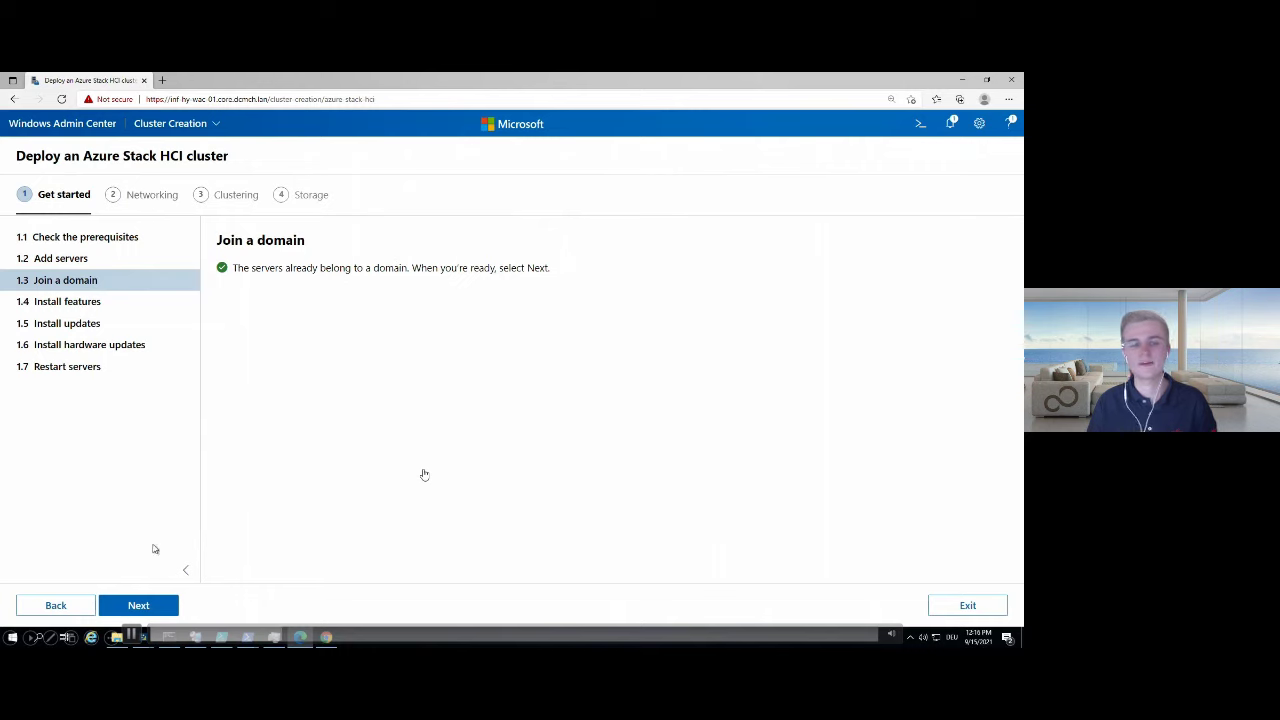
pyautogui.click(157, 605)
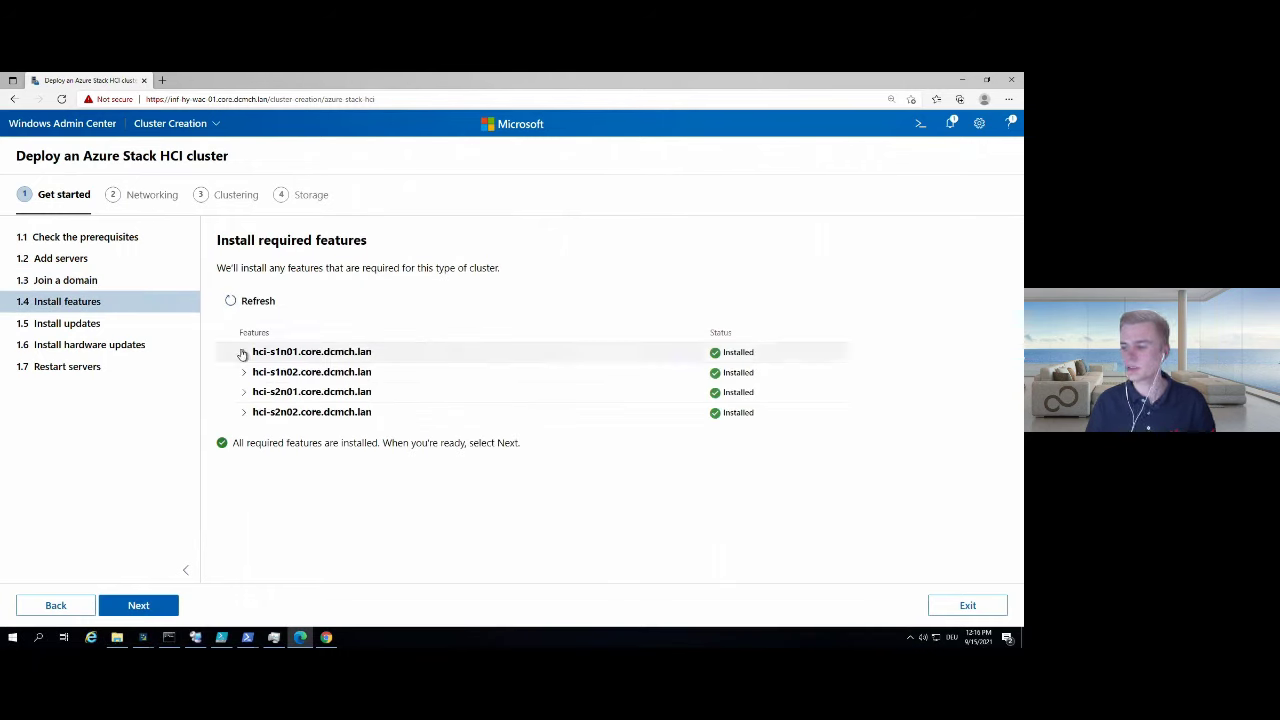
pyautogui.click(243, 354)
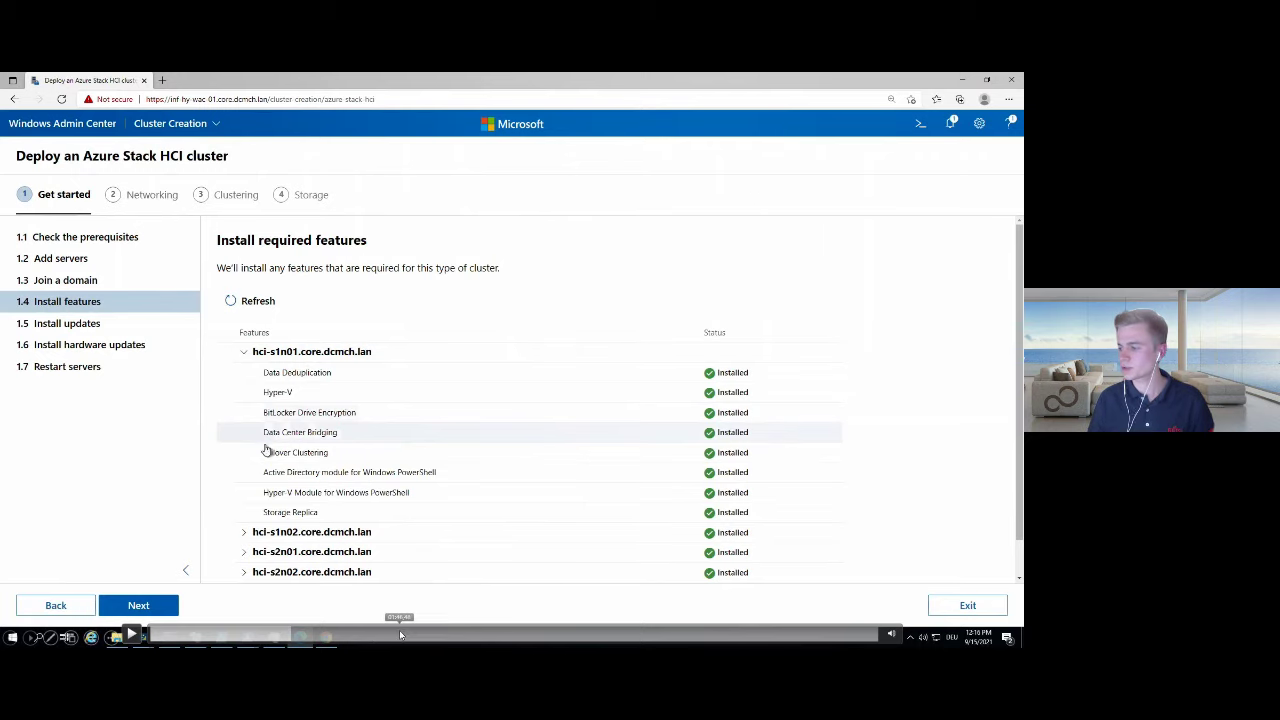
# - Skip the demo recording ahead to the storage drive check and expand the drive groups of all four servers
pyautogui.click(404, 636)
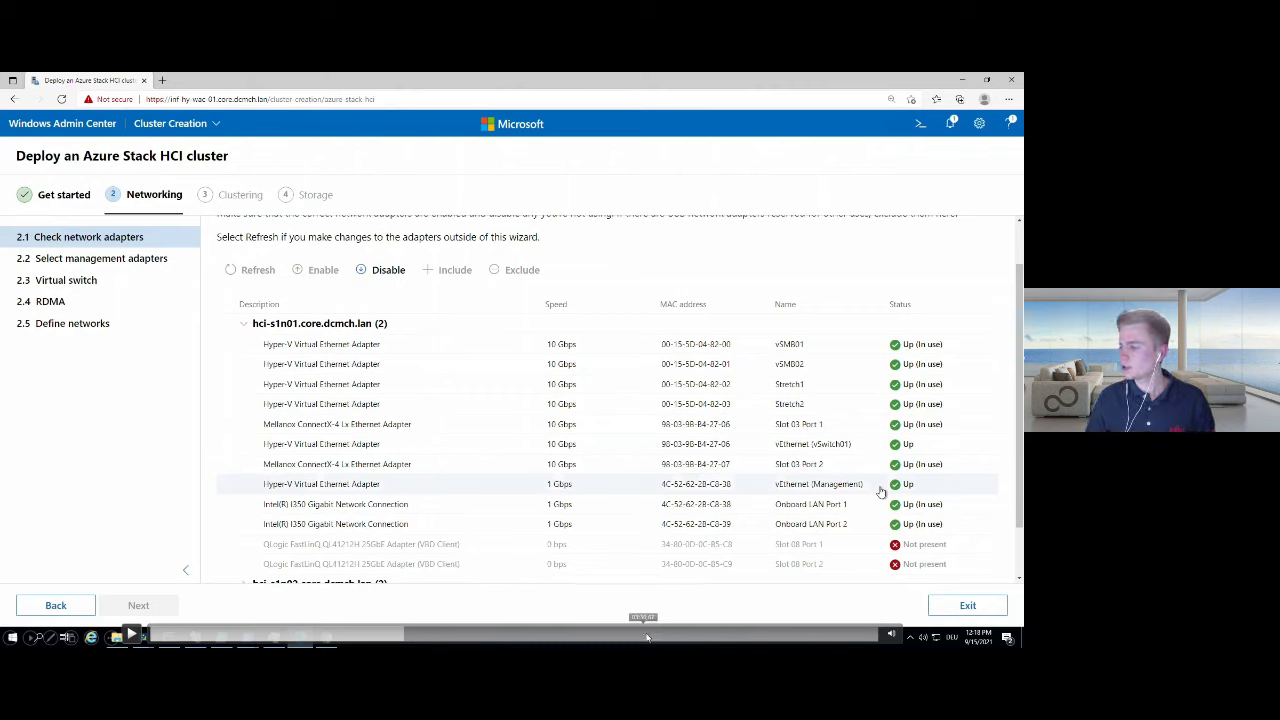
pyautogui.click(713, 636)
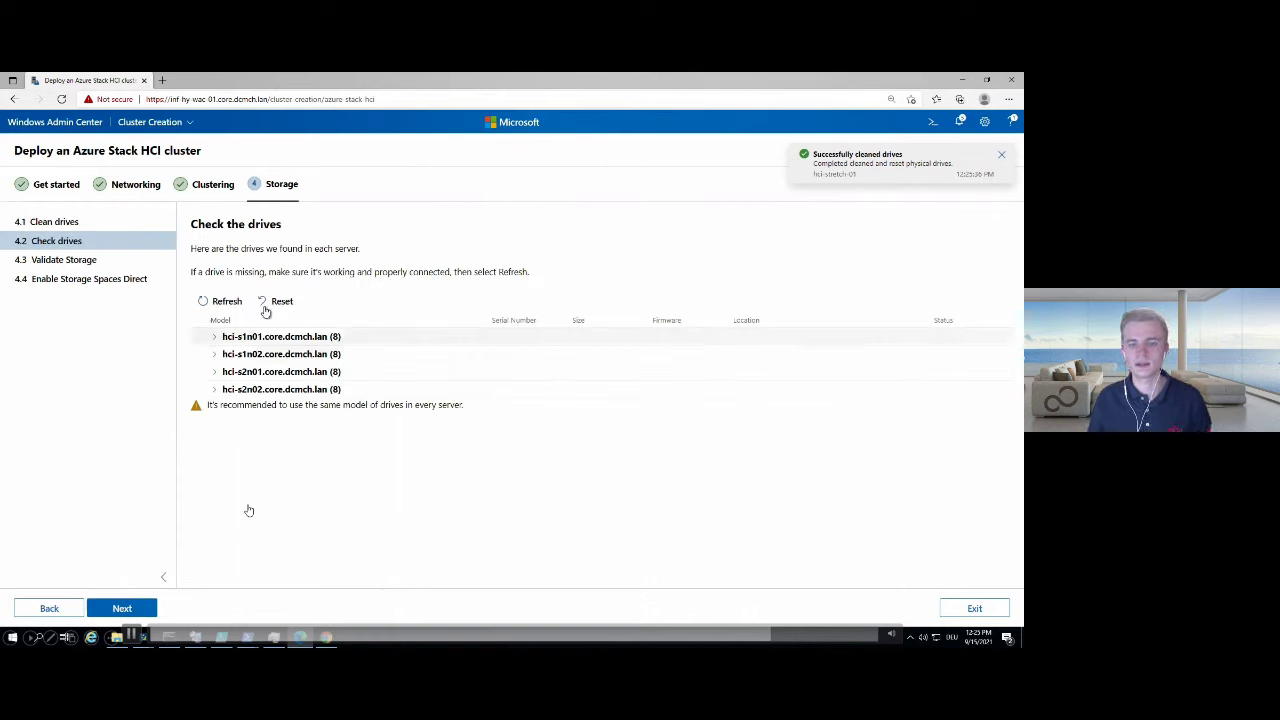
pyautogui.click(214, 337)
pyautogui.click(215, 391)
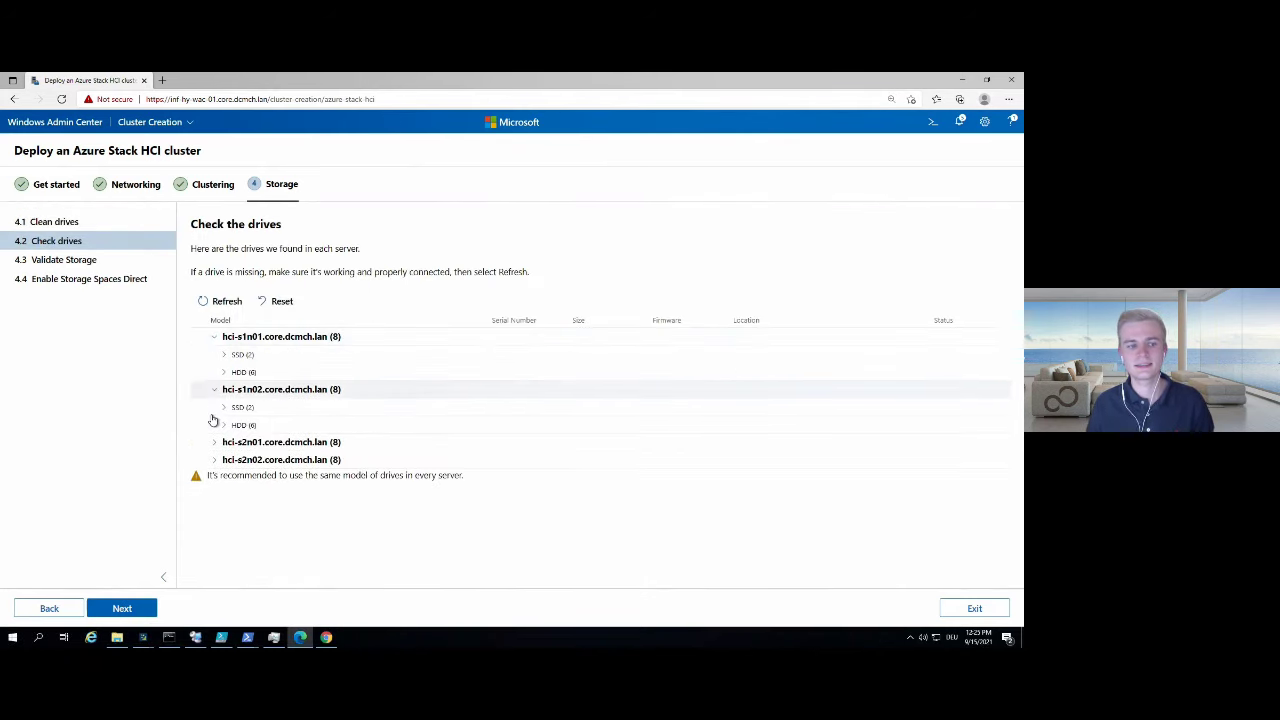
pyautogui.click(214, 442)
pyautogui.click(214, 495)
# - Validate the cluster storage for Storage Spaces Direct and review the full list of test results
pyautogui.click(150, 607)
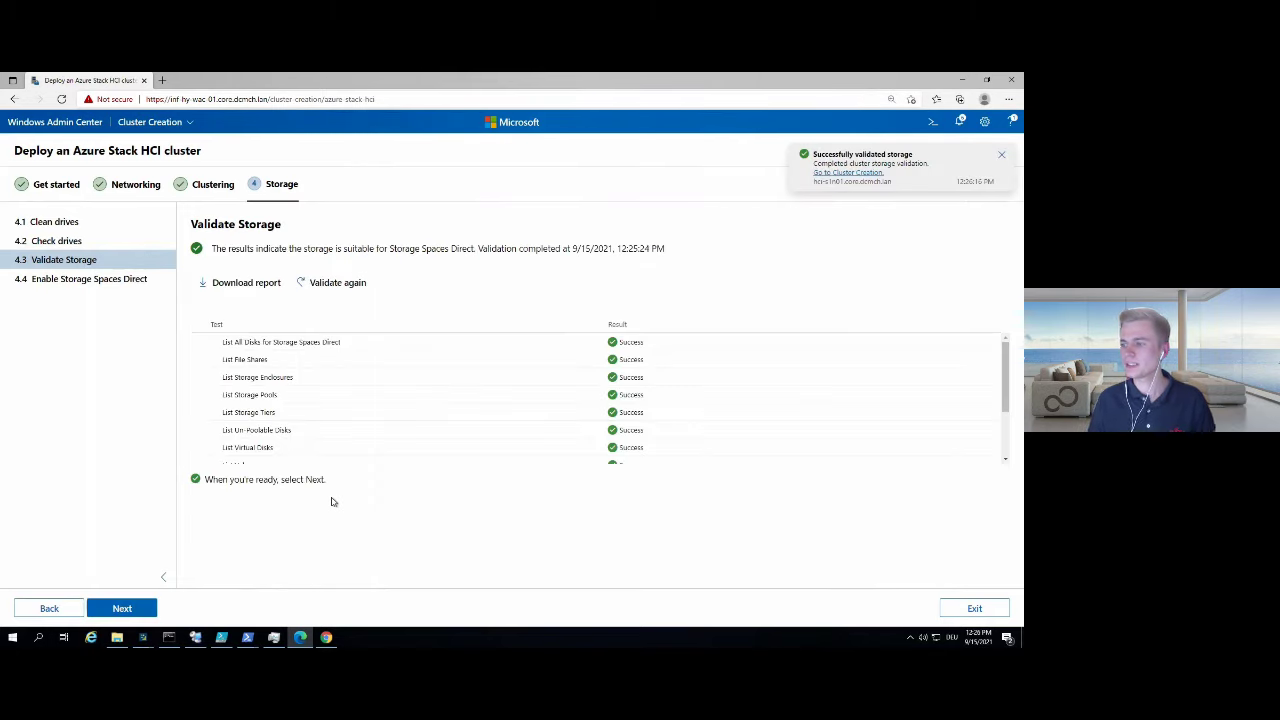
pyautogui.moveTo(1005, 368); pyautogui.dragTo(1005, 427)
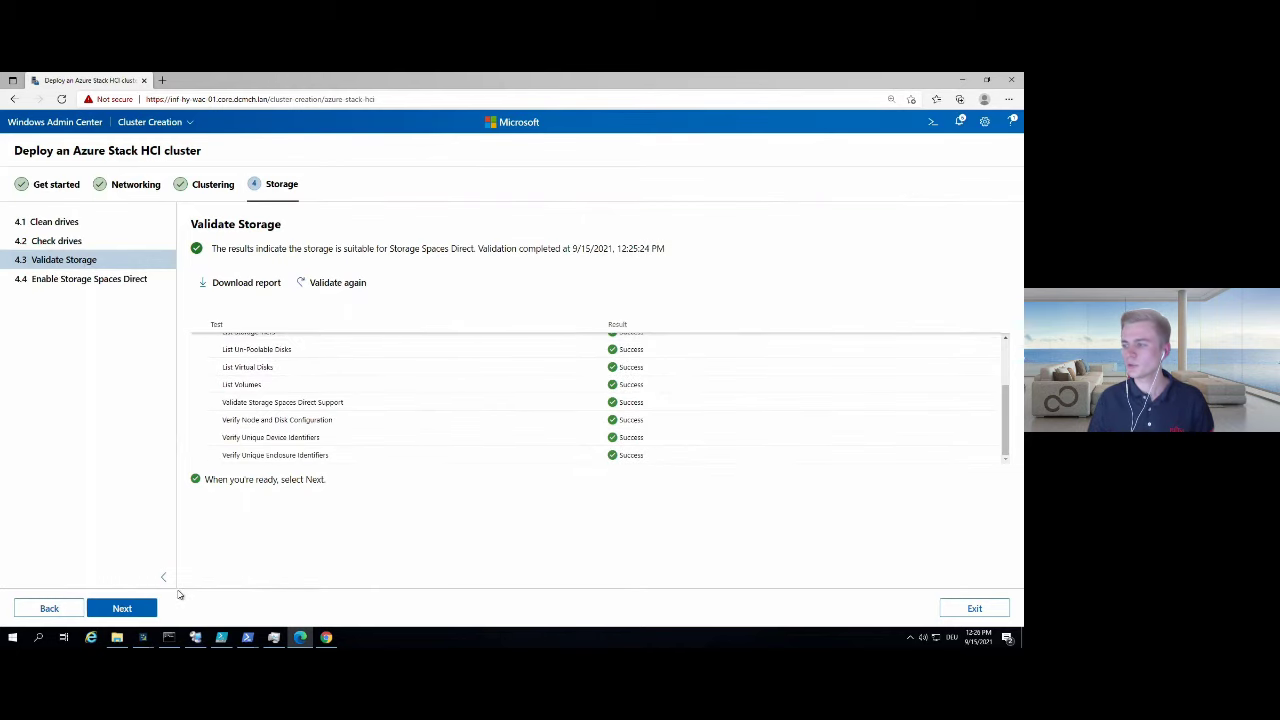
# - Enable Storage Spaces Direct on the cluster and finish the Azure Stack HCI deployment
pyautogui.click(144, 607)
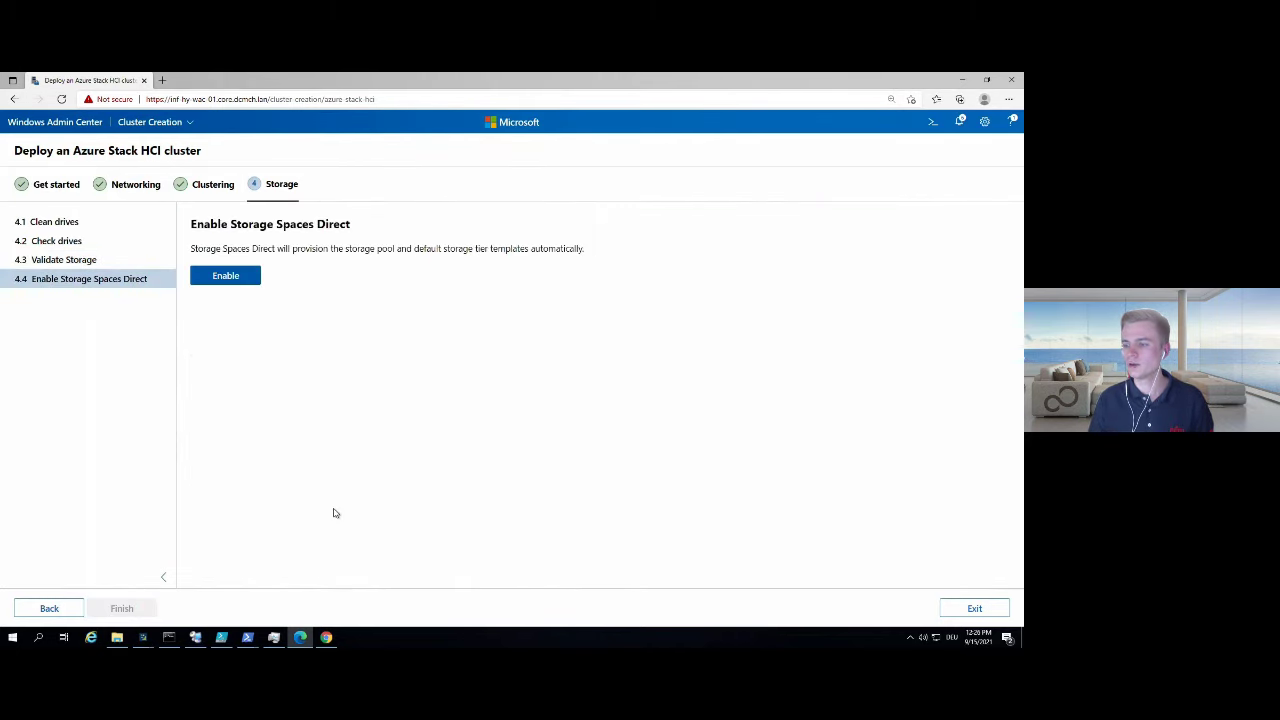
pyautogui.click(250, 278)
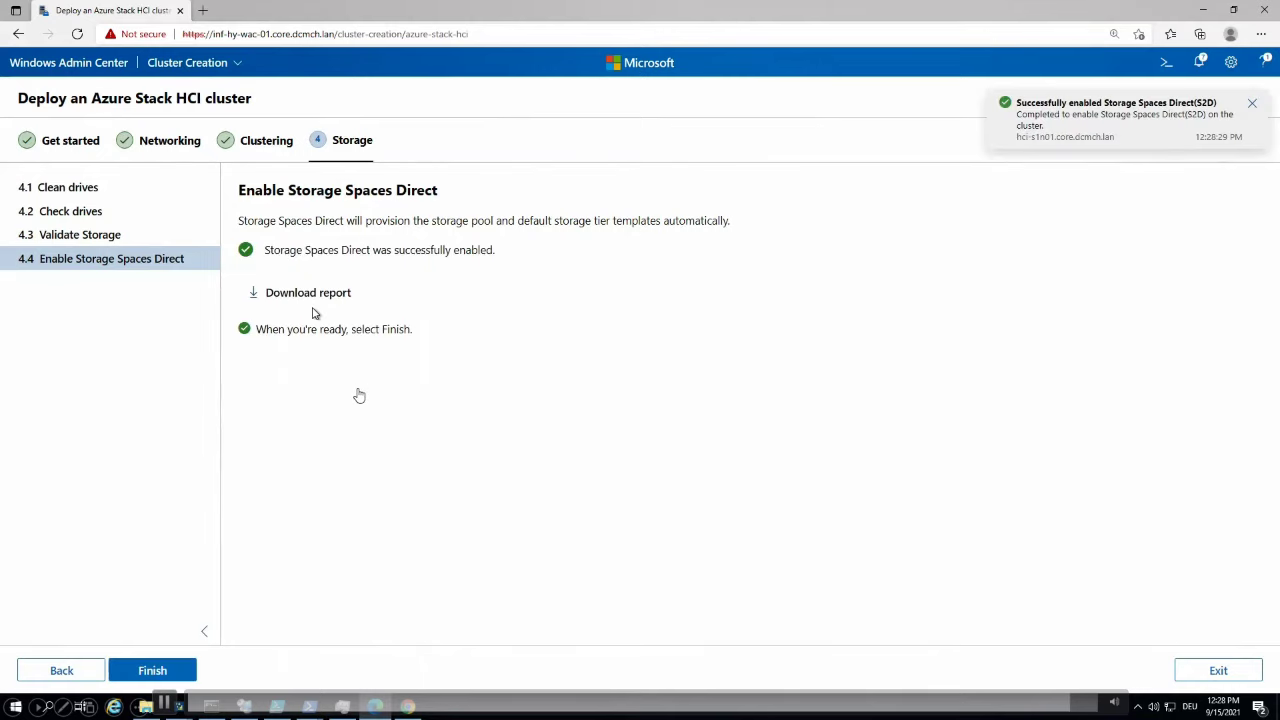
pyautogui.click(170, 675)
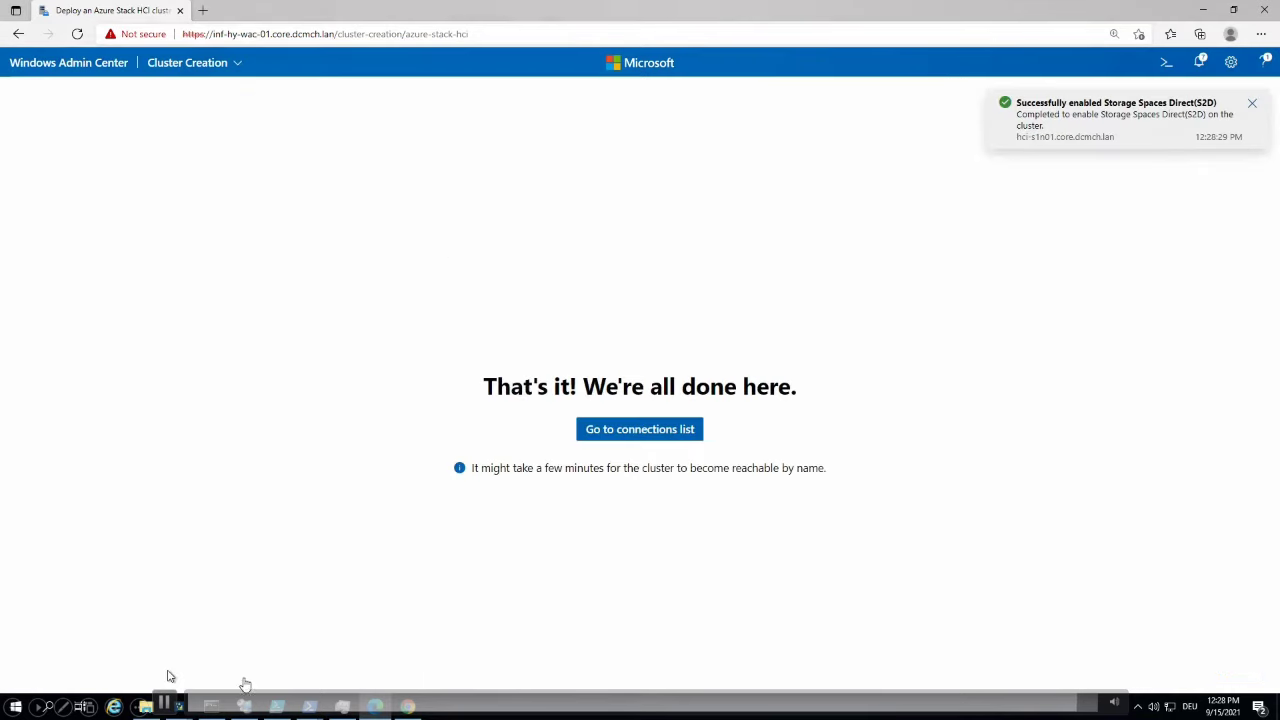
# - Open cluster hci-stretch-01.core.dcmch.lan from the connections list and view its volume inventory
pyautogui.click(639, 445)
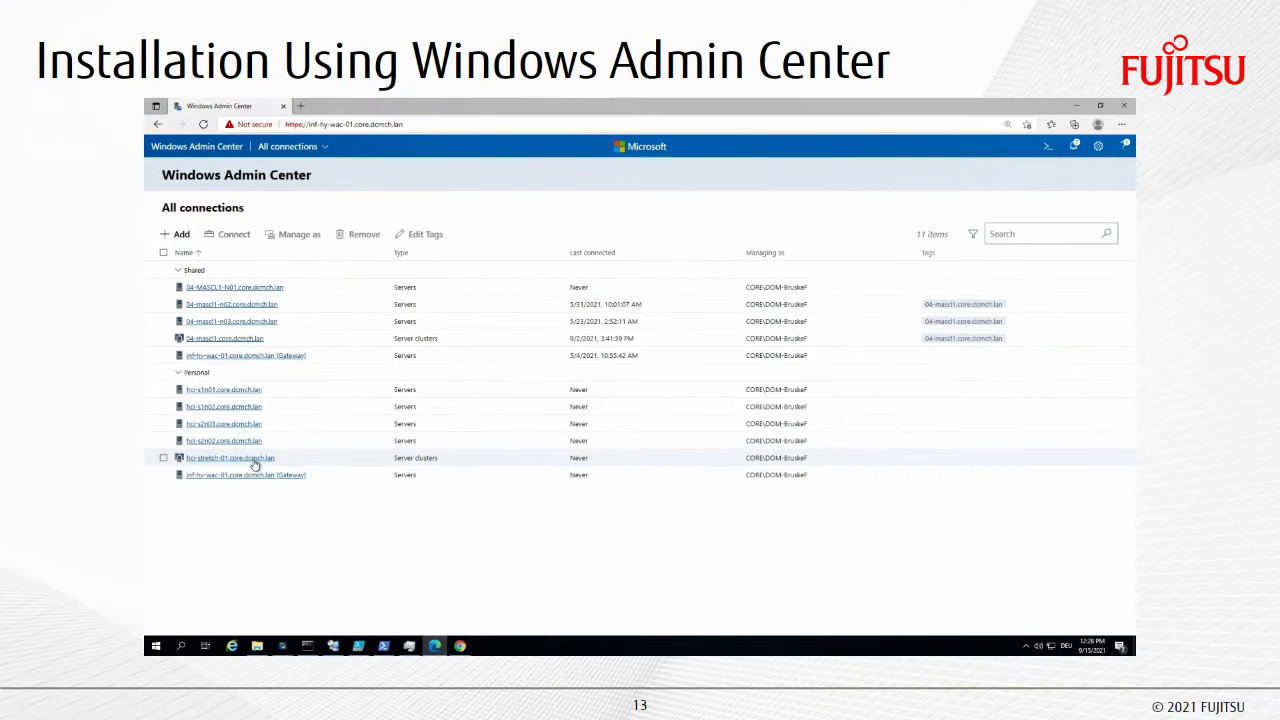
pyautogui.click(253, 460)
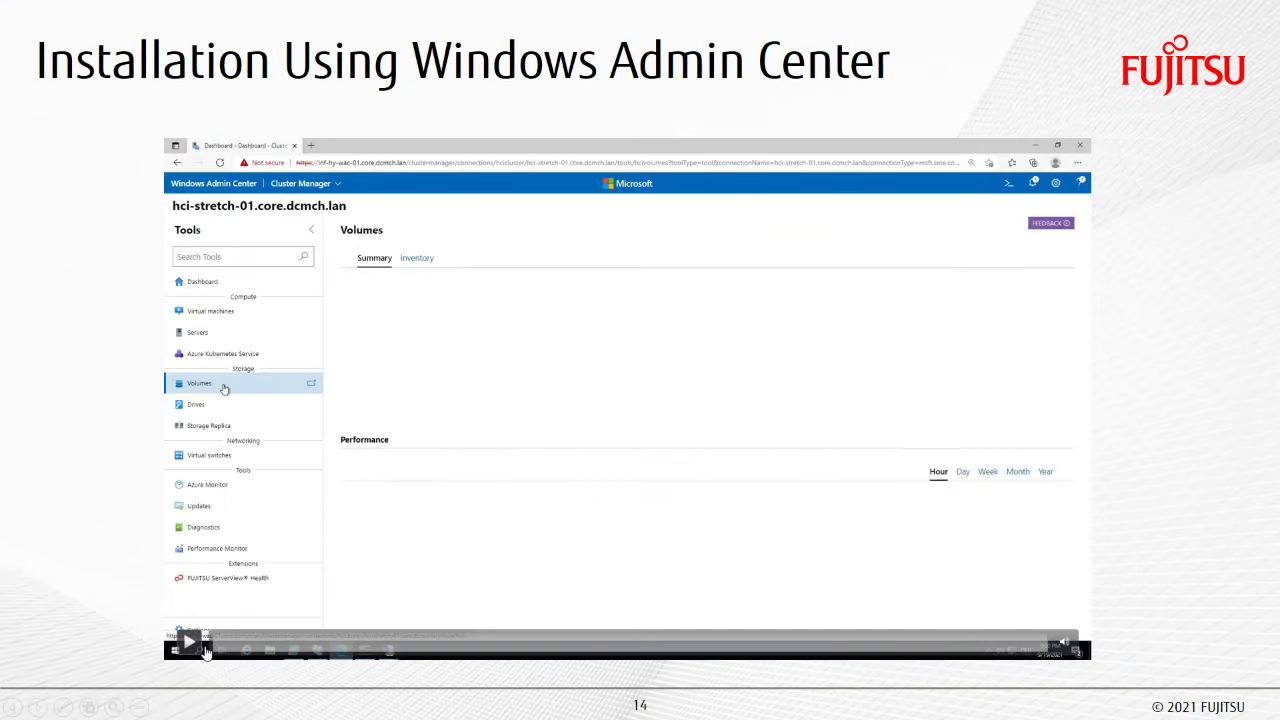
pyautogui.click(200, 646)
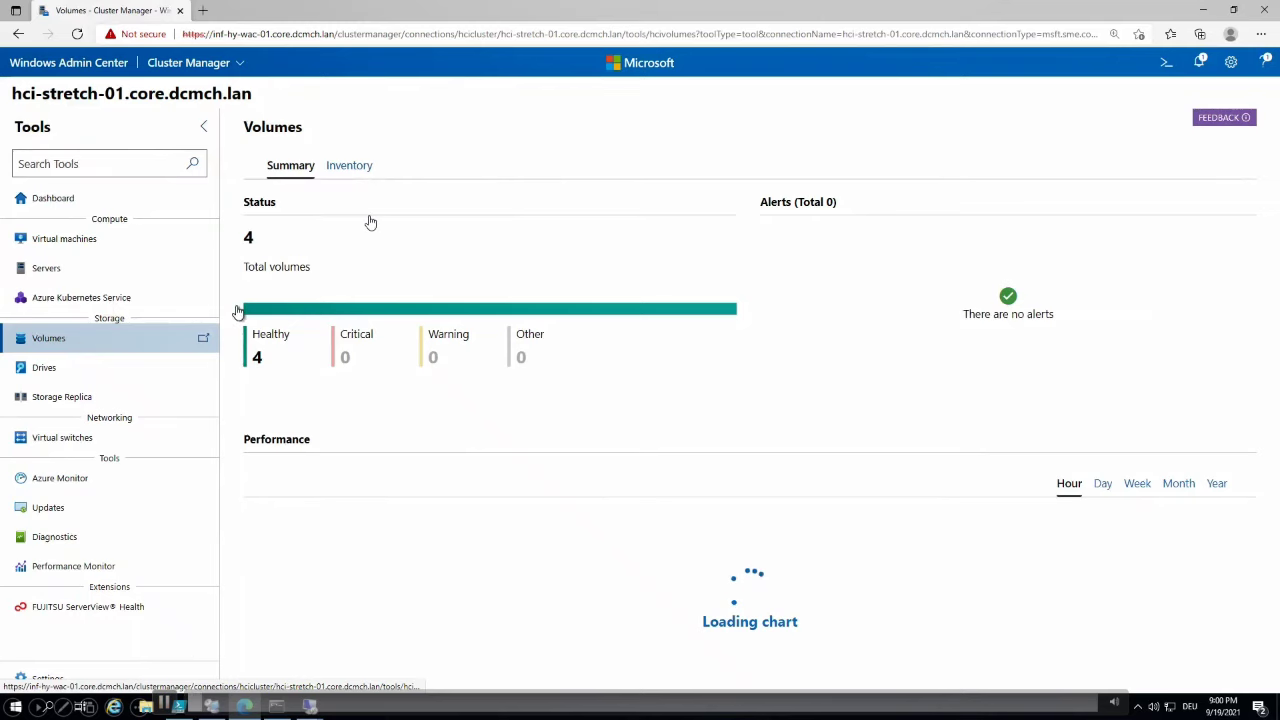
pyautogui.click(340, 168)
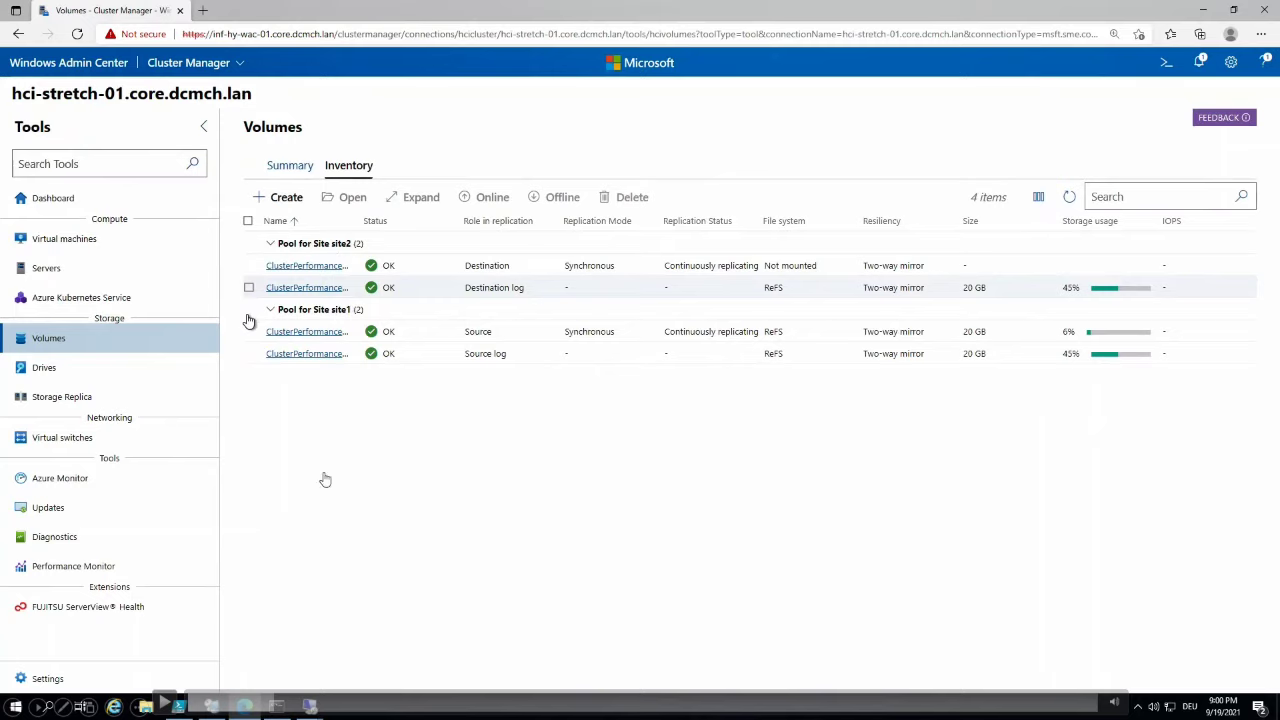
# - In the ServerView Health component tree, inspect the fans and temperature sensors in hci-s2n02's Environment Subsystem, collapsing each group after viewing
pyautogui.click(166, 704)
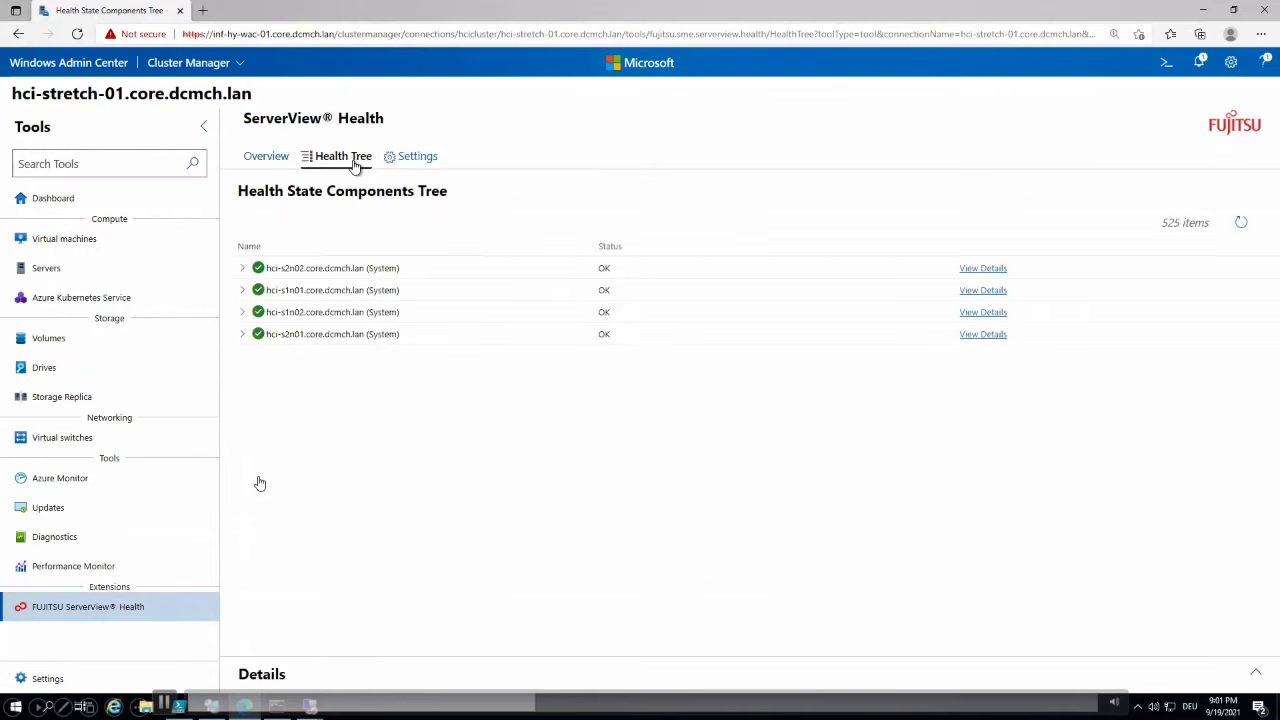
pyautogui.click(243, 269)
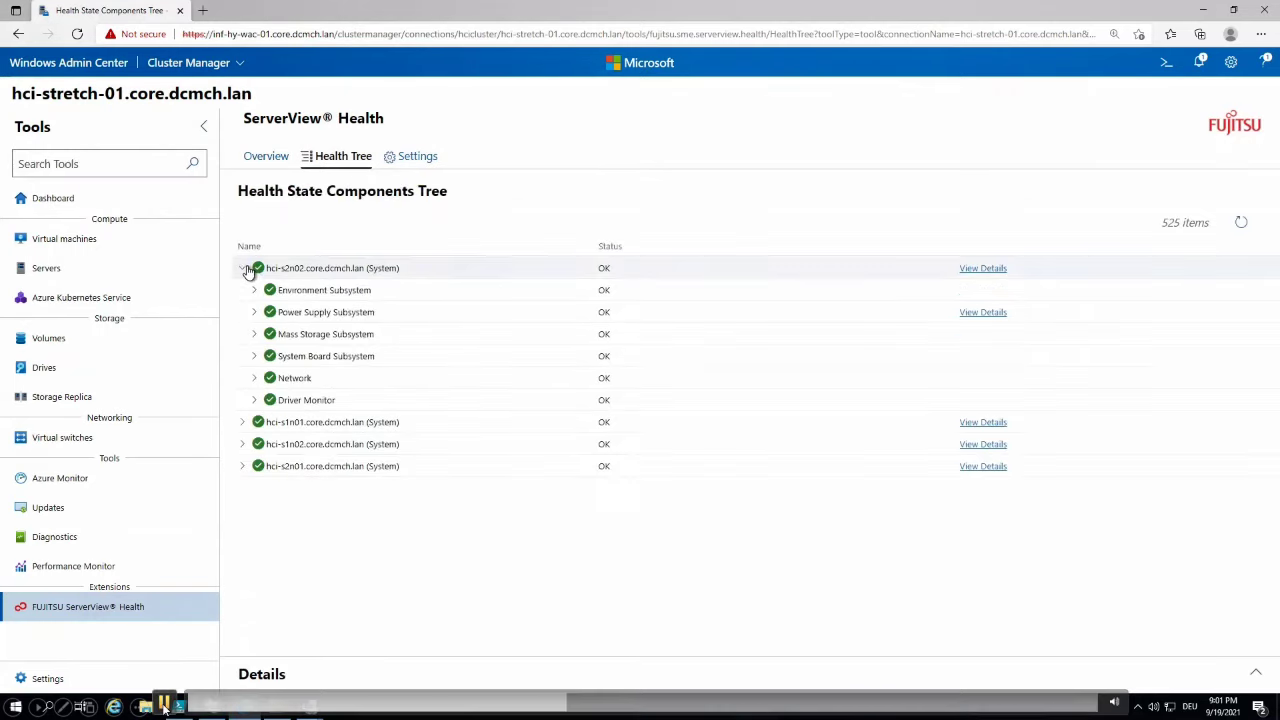
pyautogui.click(254, 292)
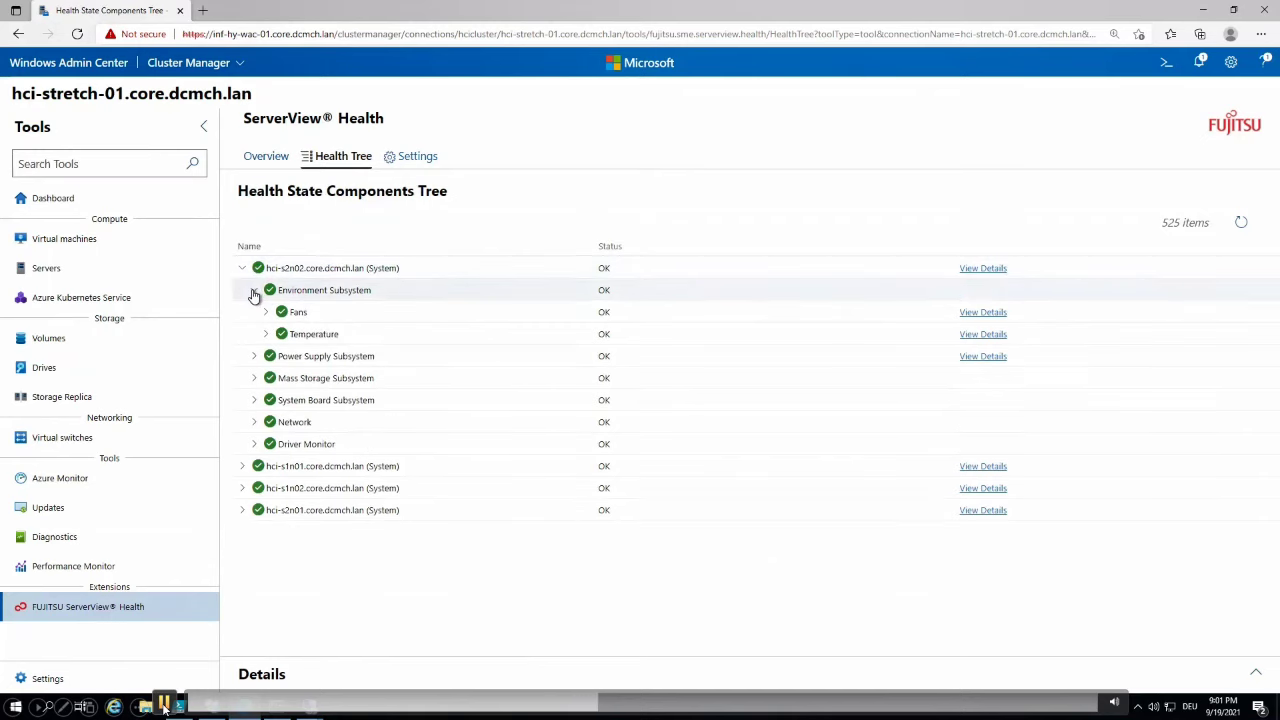
pyautogui.click(267, 312)
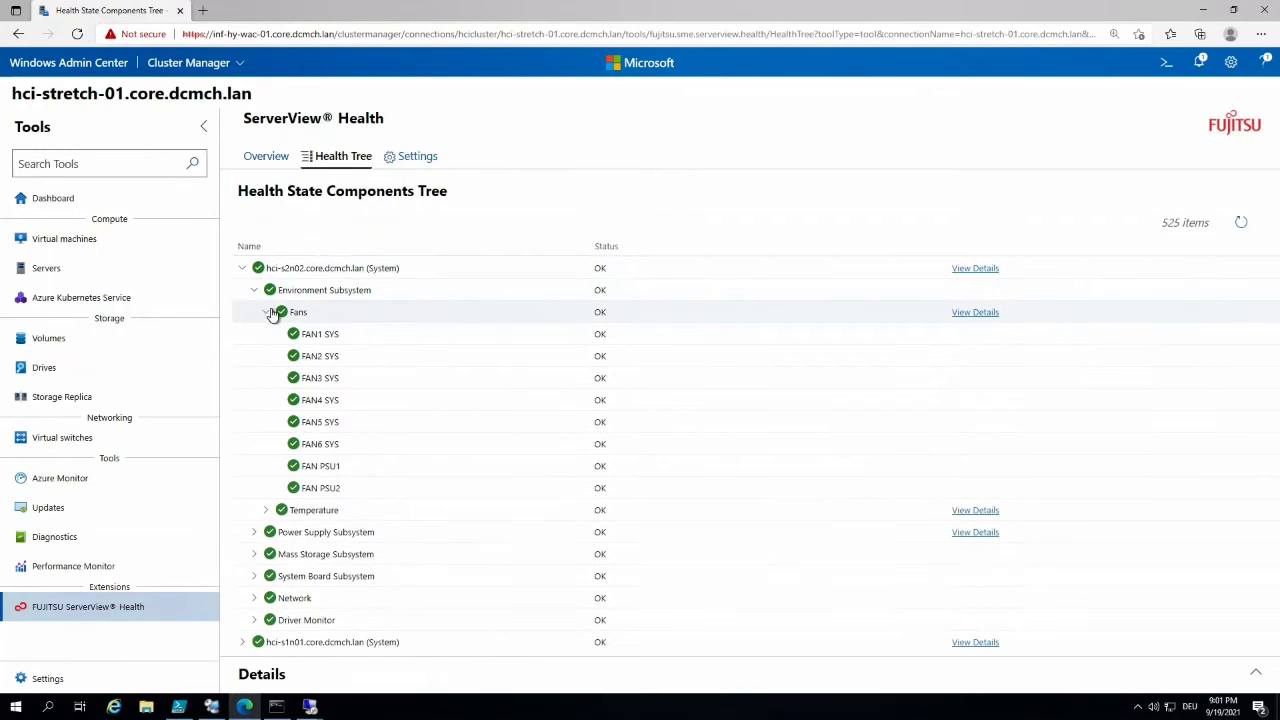
pyautogui.click(268, 313)
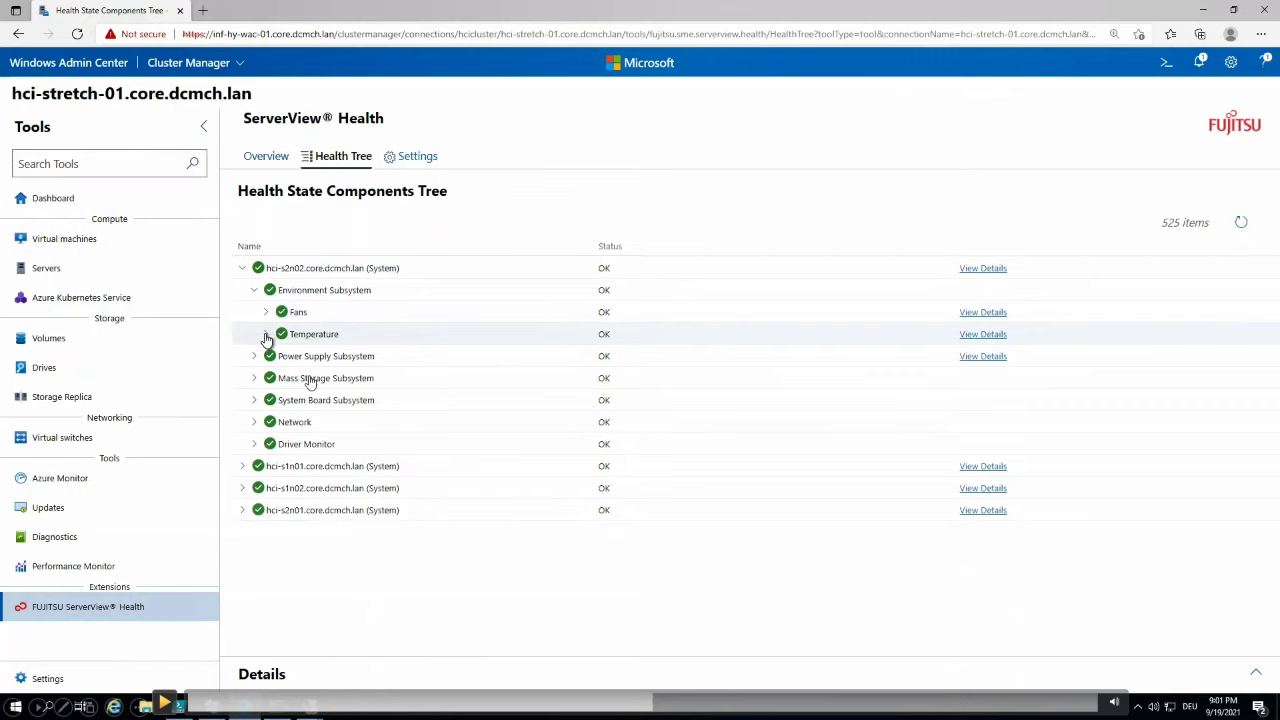
pyautogui.click(267, 337)
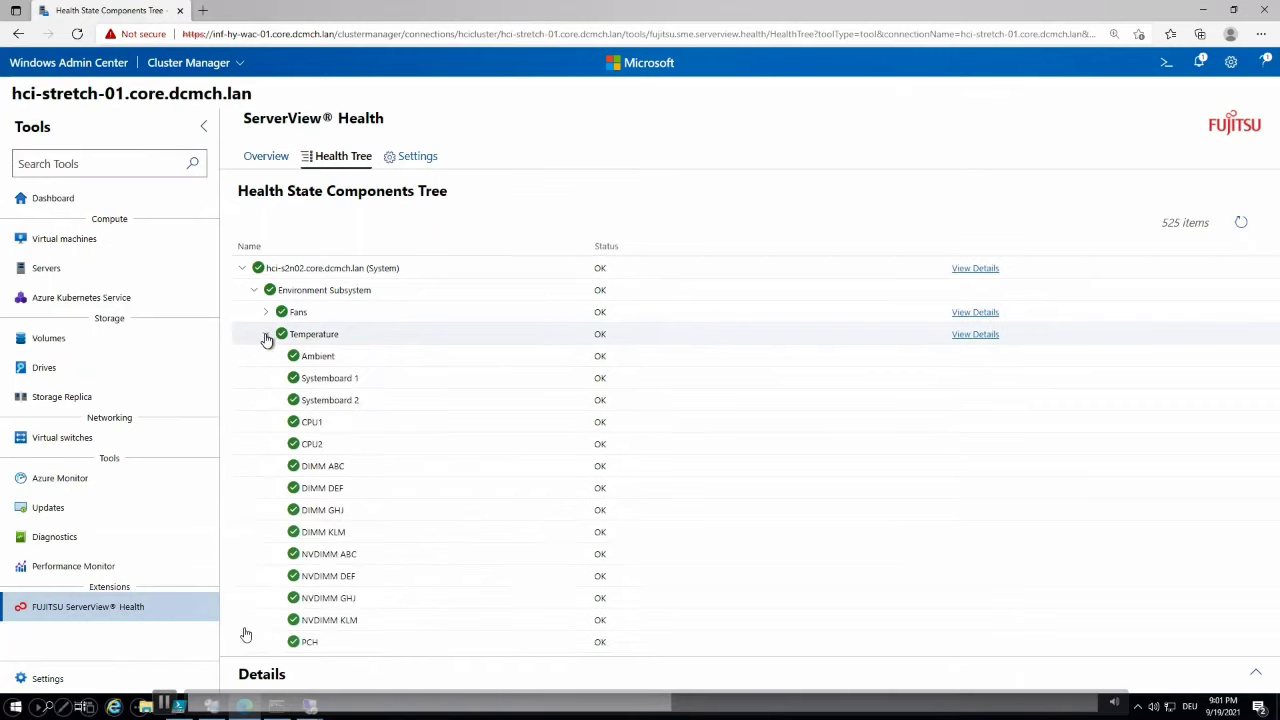
pyautogui.click(267, 337)
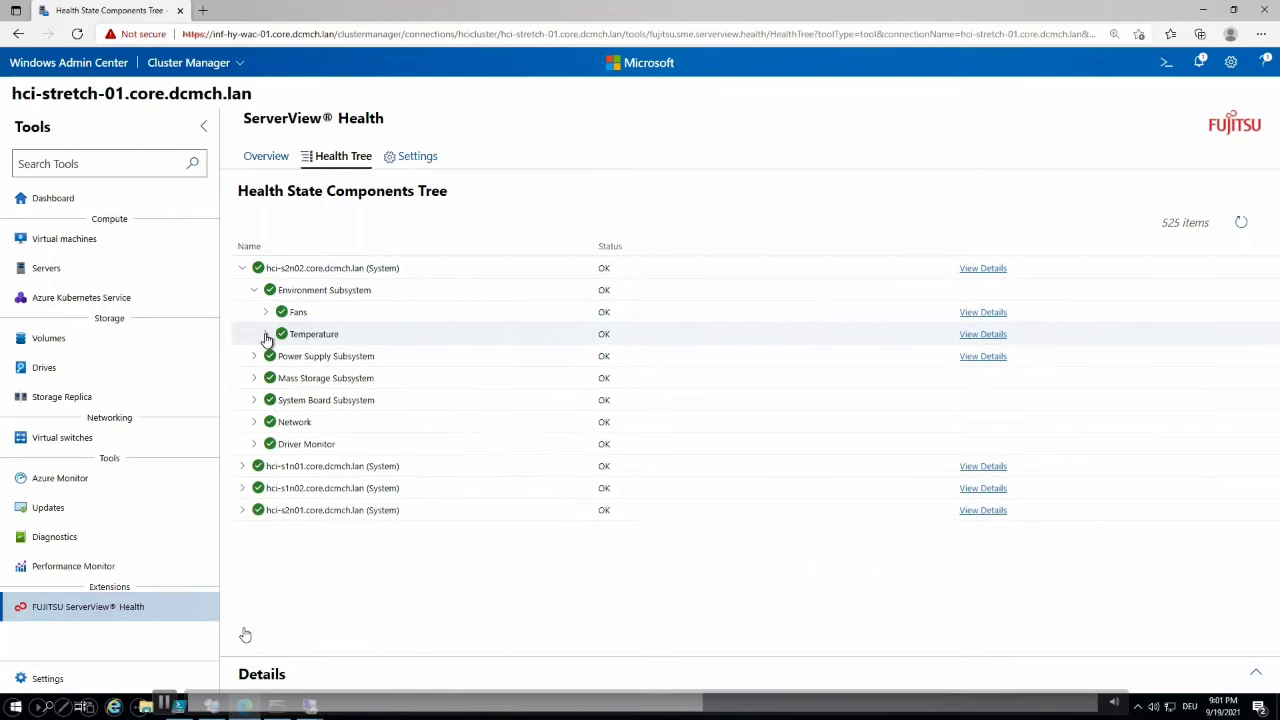
# - Expand hci-s2n02's Driver Monitor and examine its monitored components
pyautogui.click(253, 444)
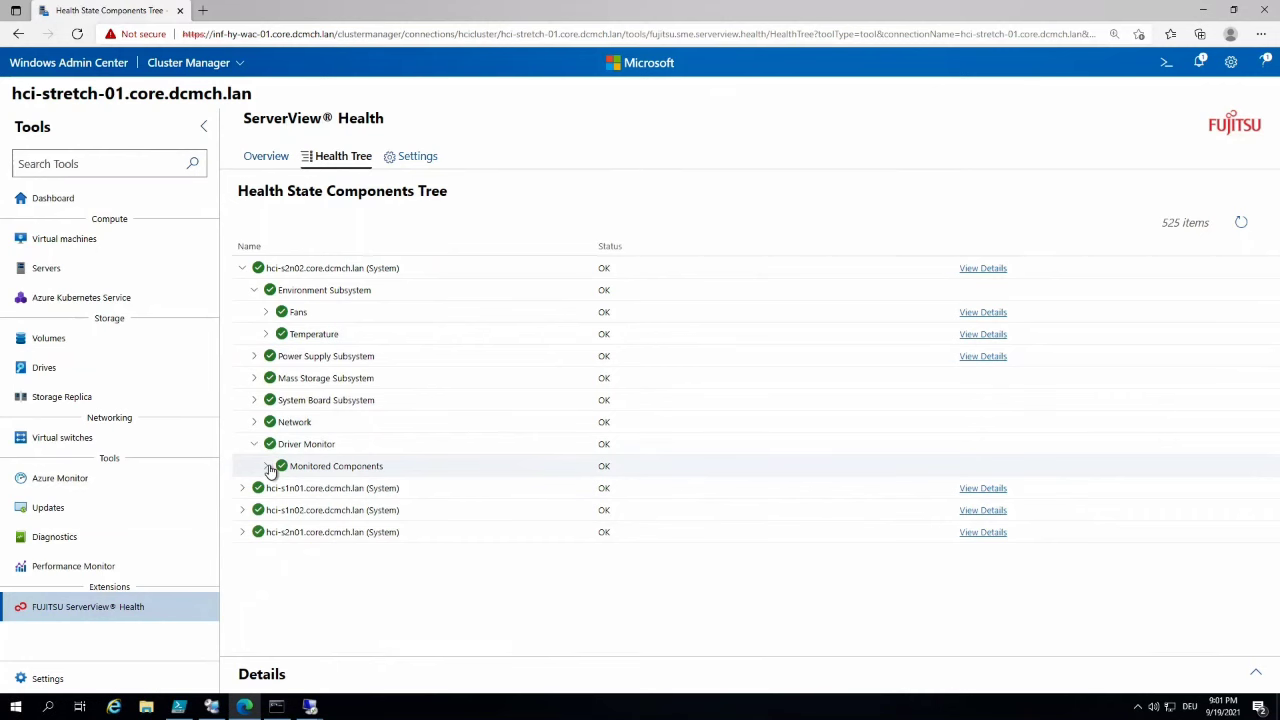
pyautogui.click(267, 467)
pyautogui.scroll(-1, 386, 487)
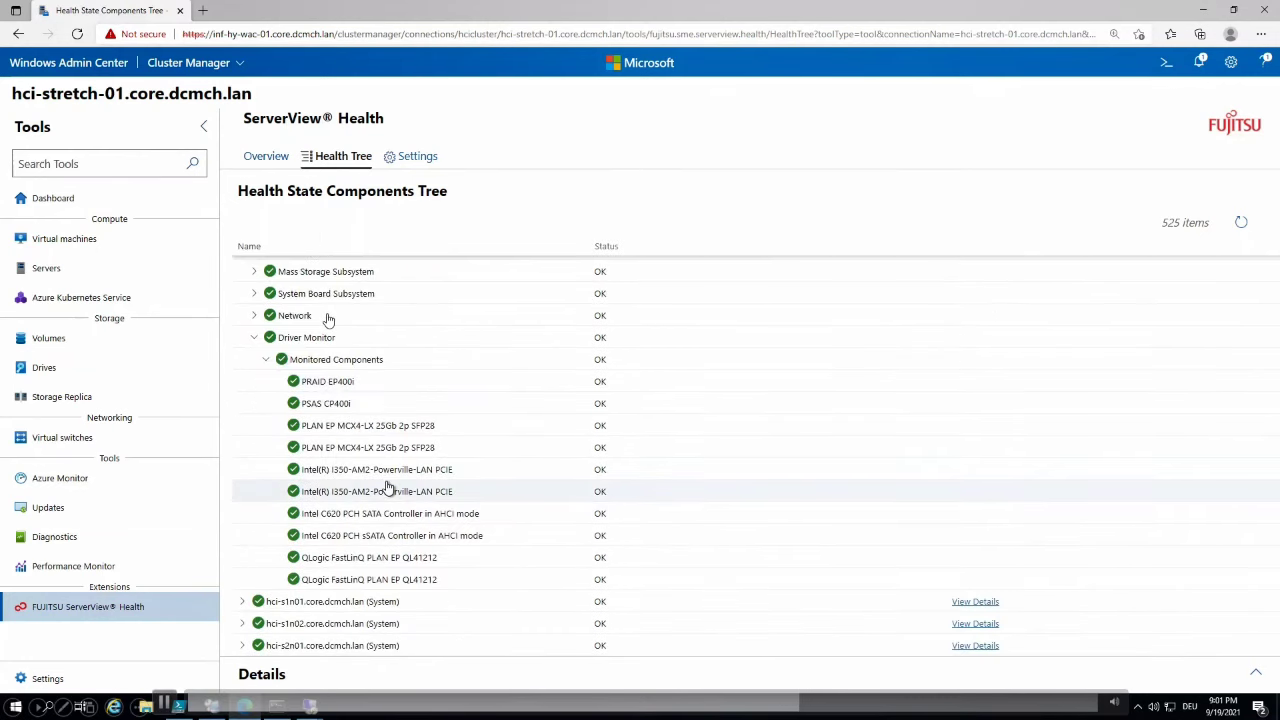
pyautogui.scroll(1, 386, 487)
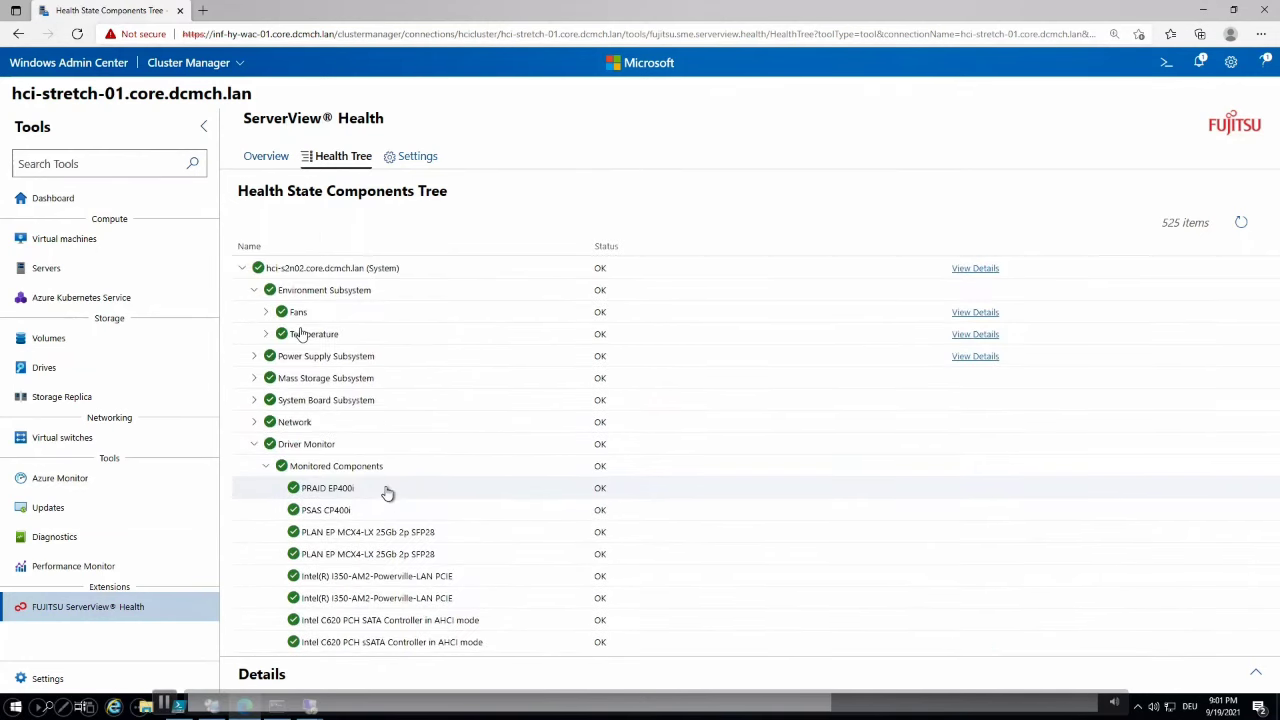
# - Open Storage Replica for the hci-stretch-01 cluster
pyautogui.click(111, 403)
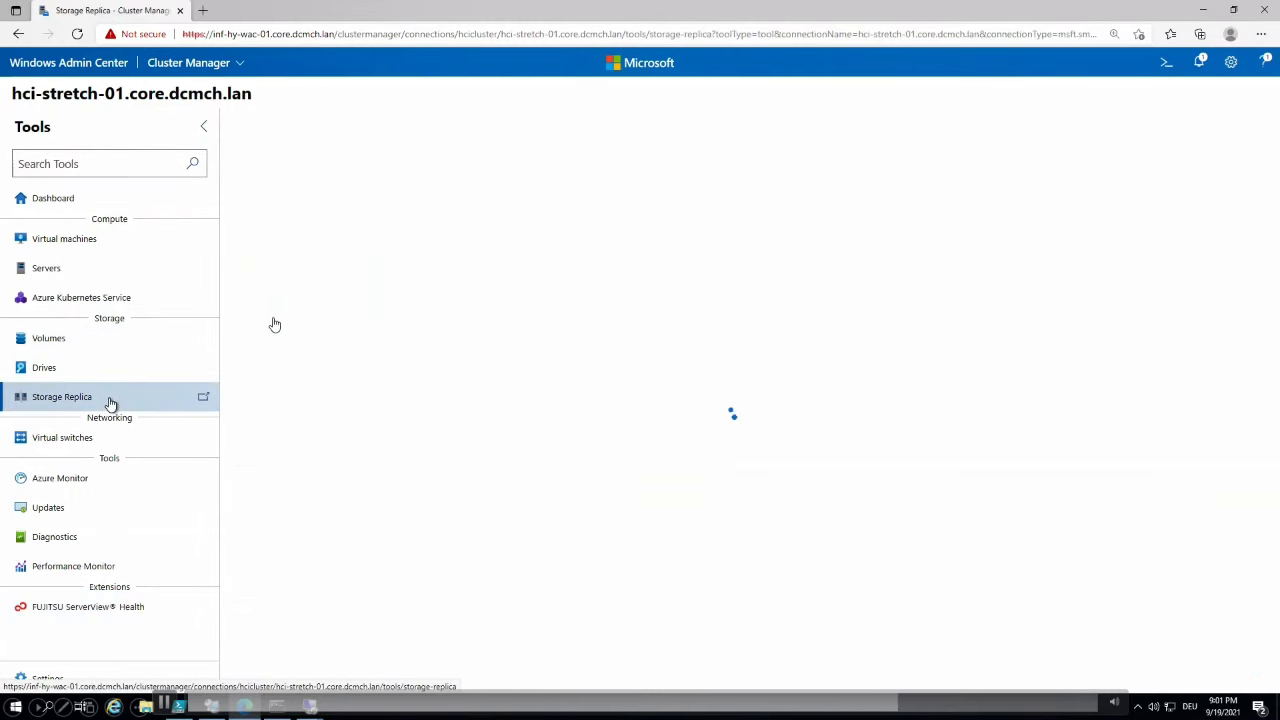